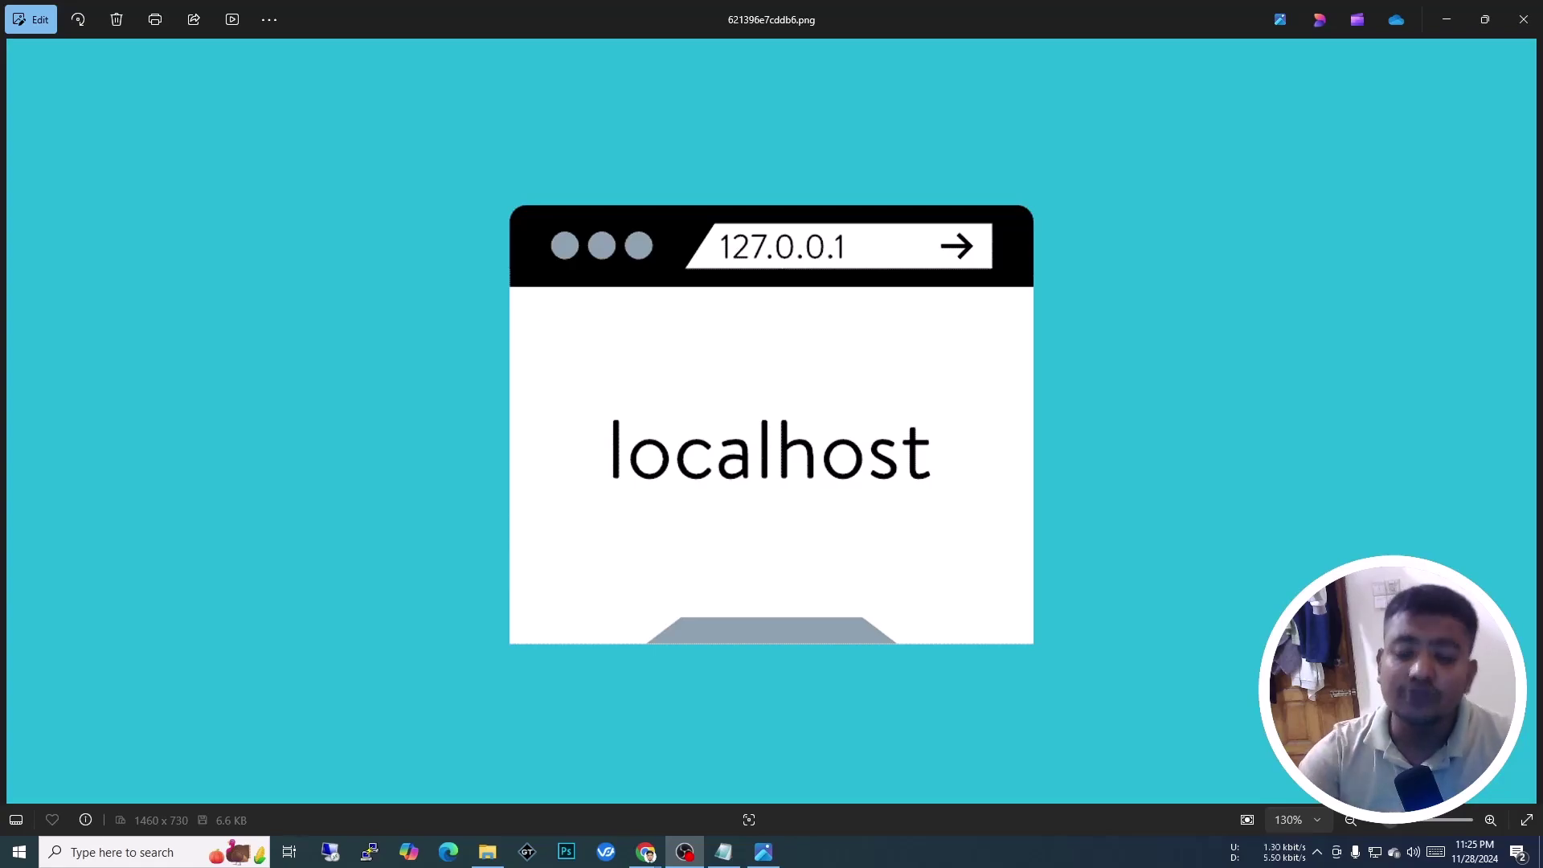
Close the leftover download history, XAMPP download-success and SourceForge tabs
{"action": "mouse_move", "coordinate": [648, 851]}
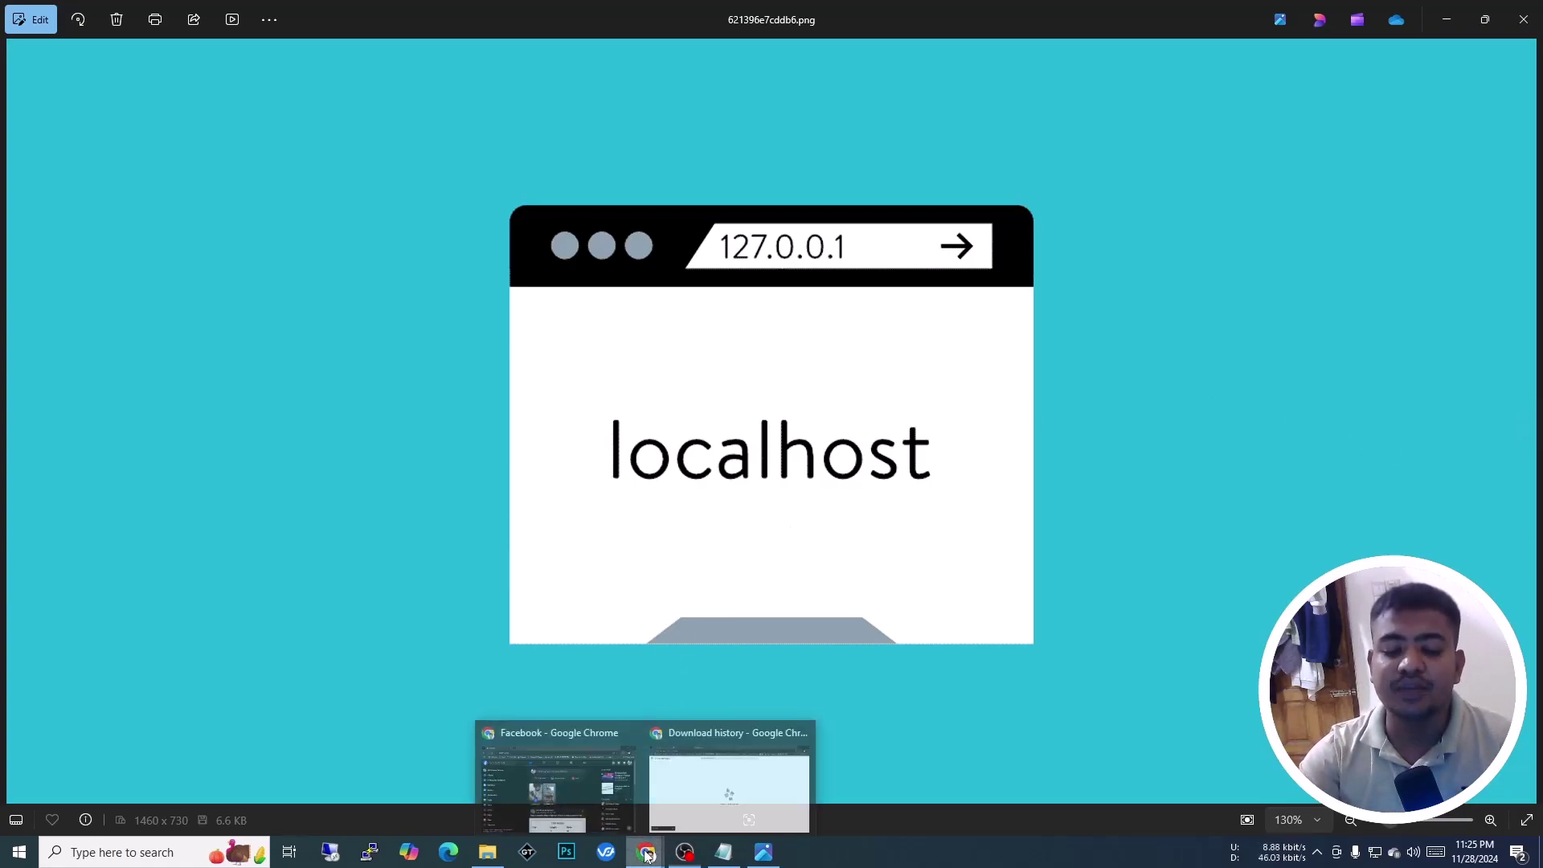
{"action": "left_click", "coordinate": [683, 791]}
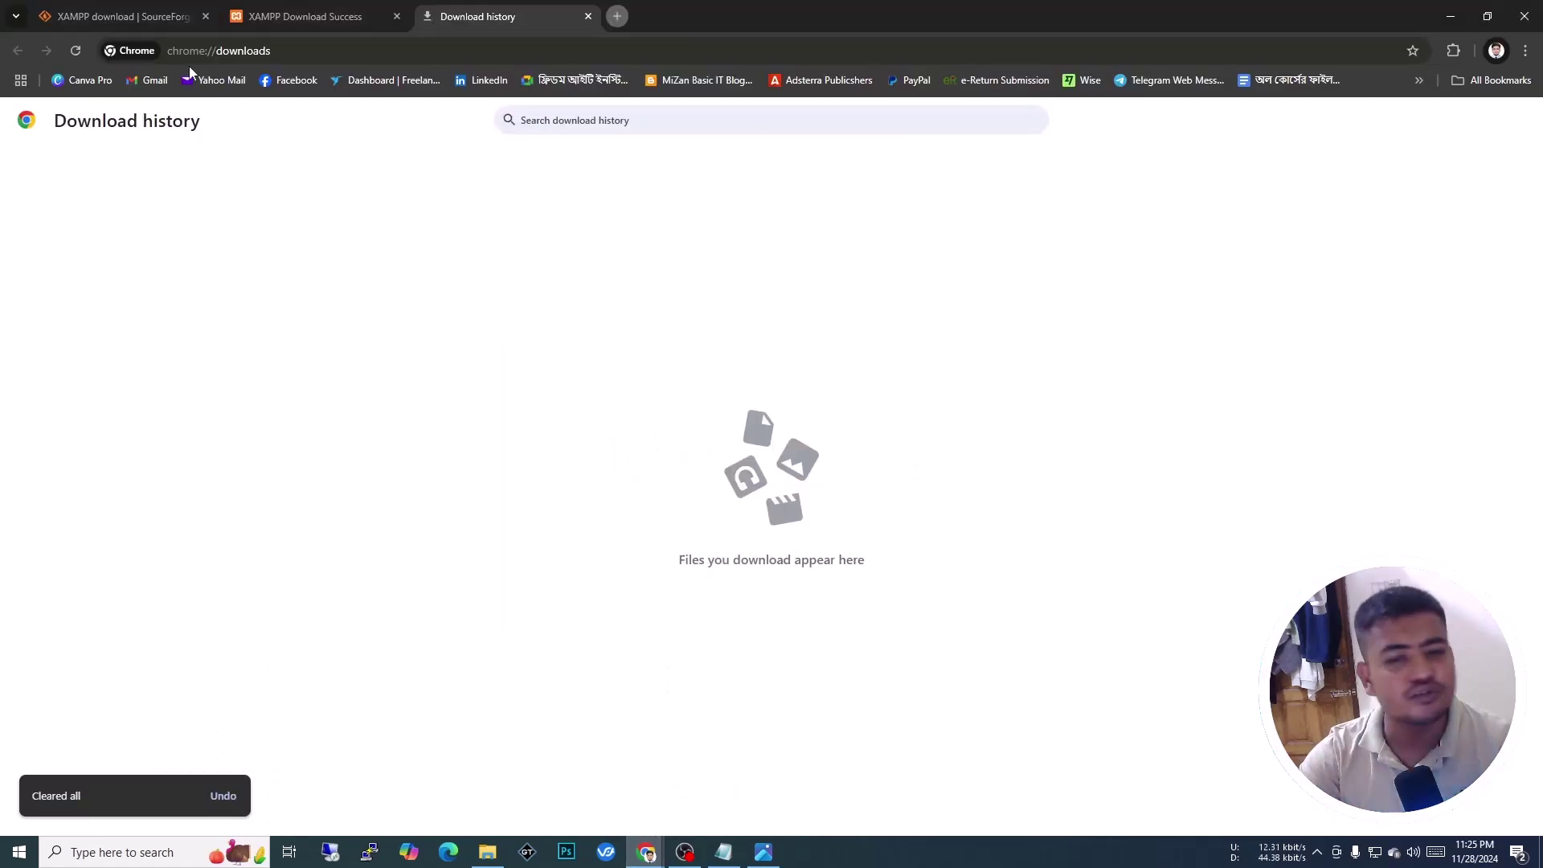
{"action": "left_click", "coordinate": [588, 17]}
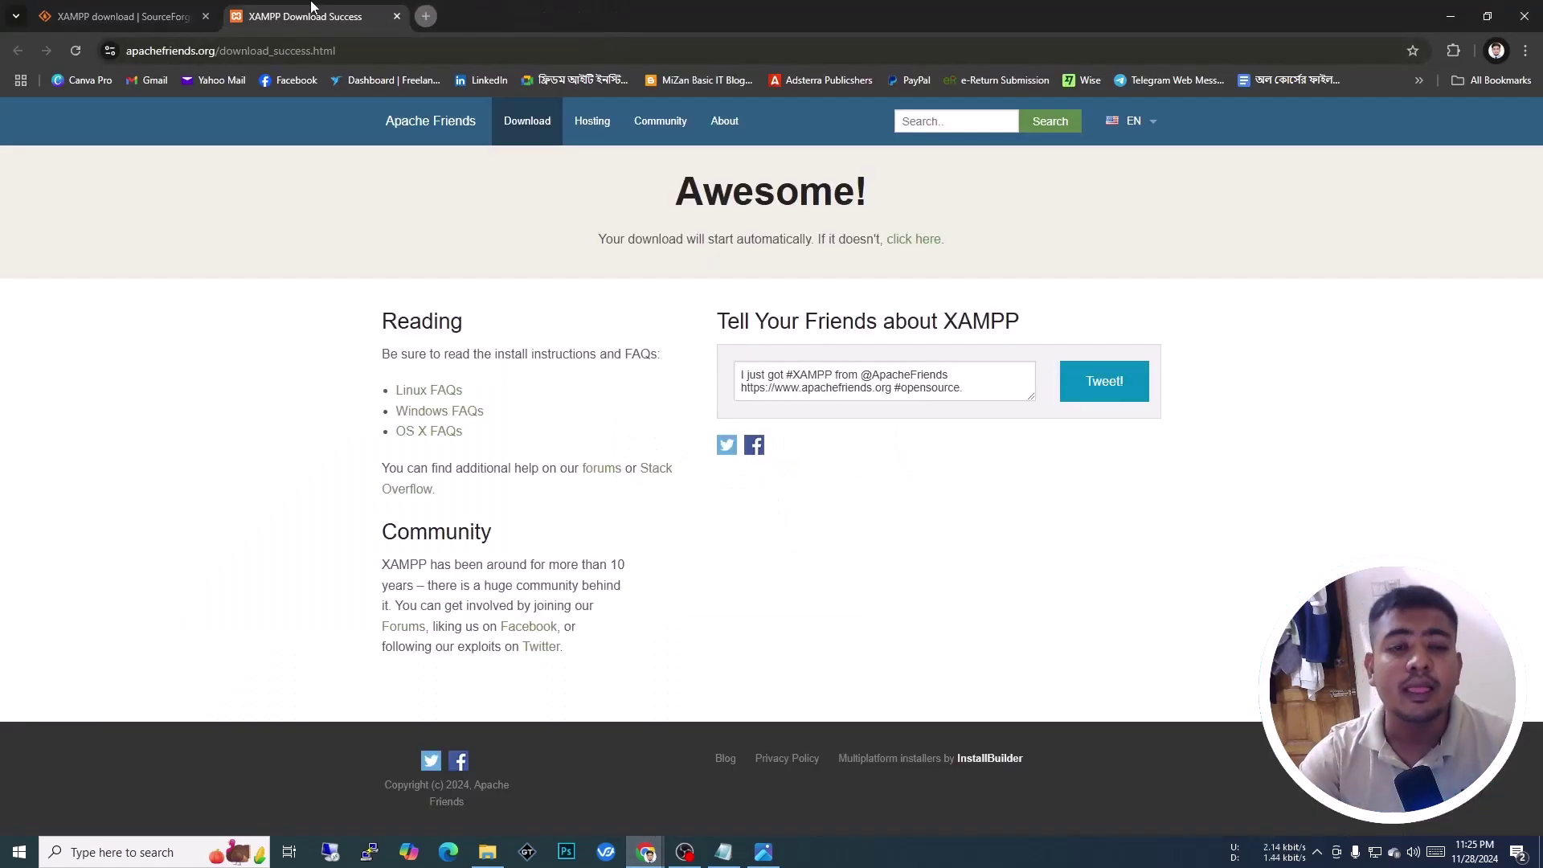
{"action": "left_click", "coordinate": [396, 16]}
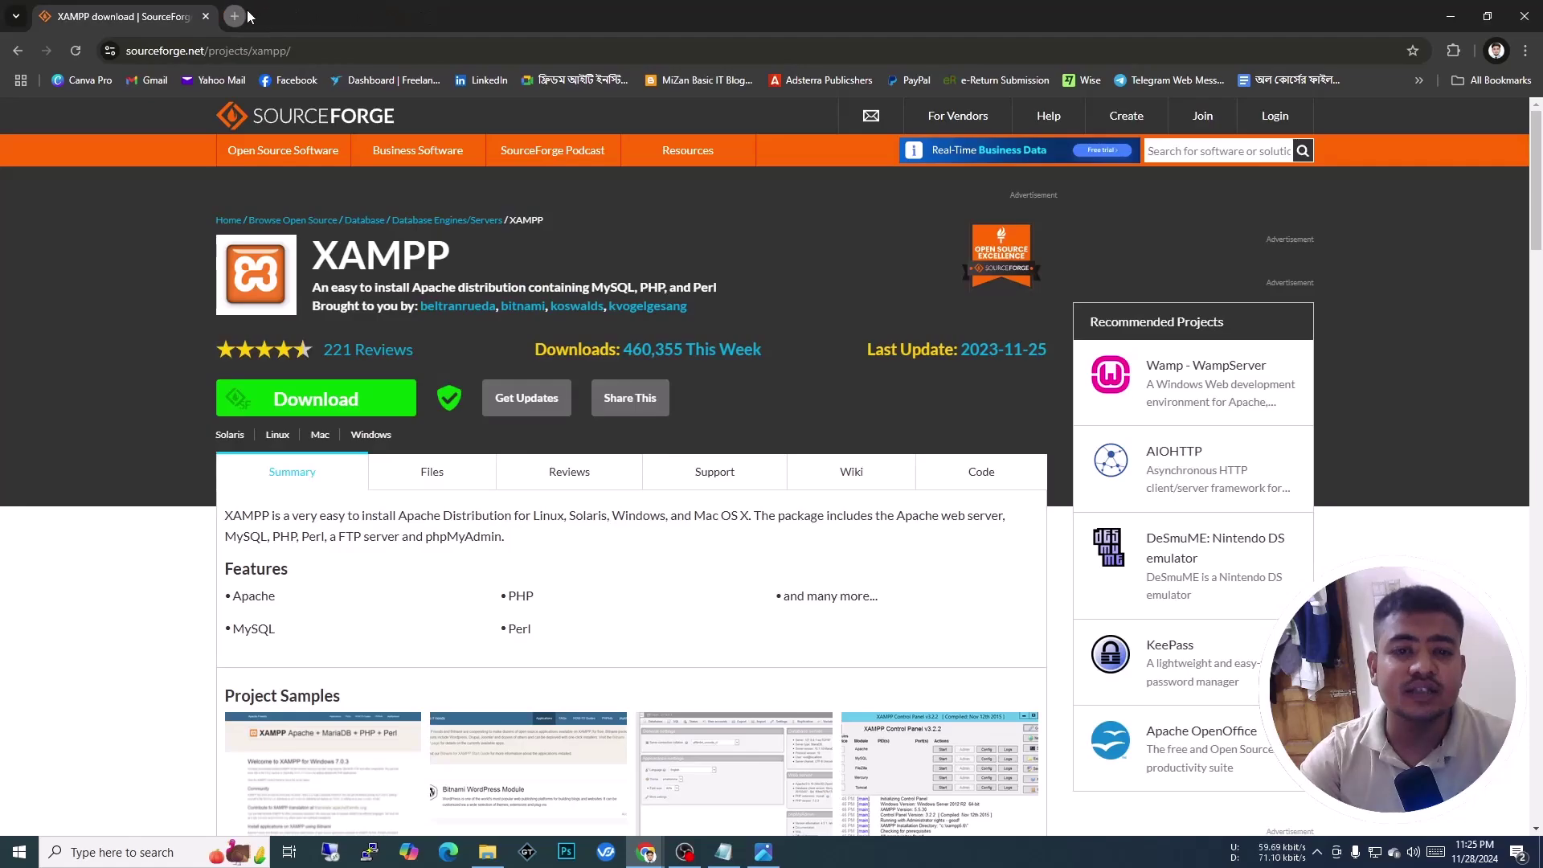
{"action": "left_click", "coordinate": [240, 14]}
{"action": "left_click", "coordinate": [206, 16]}
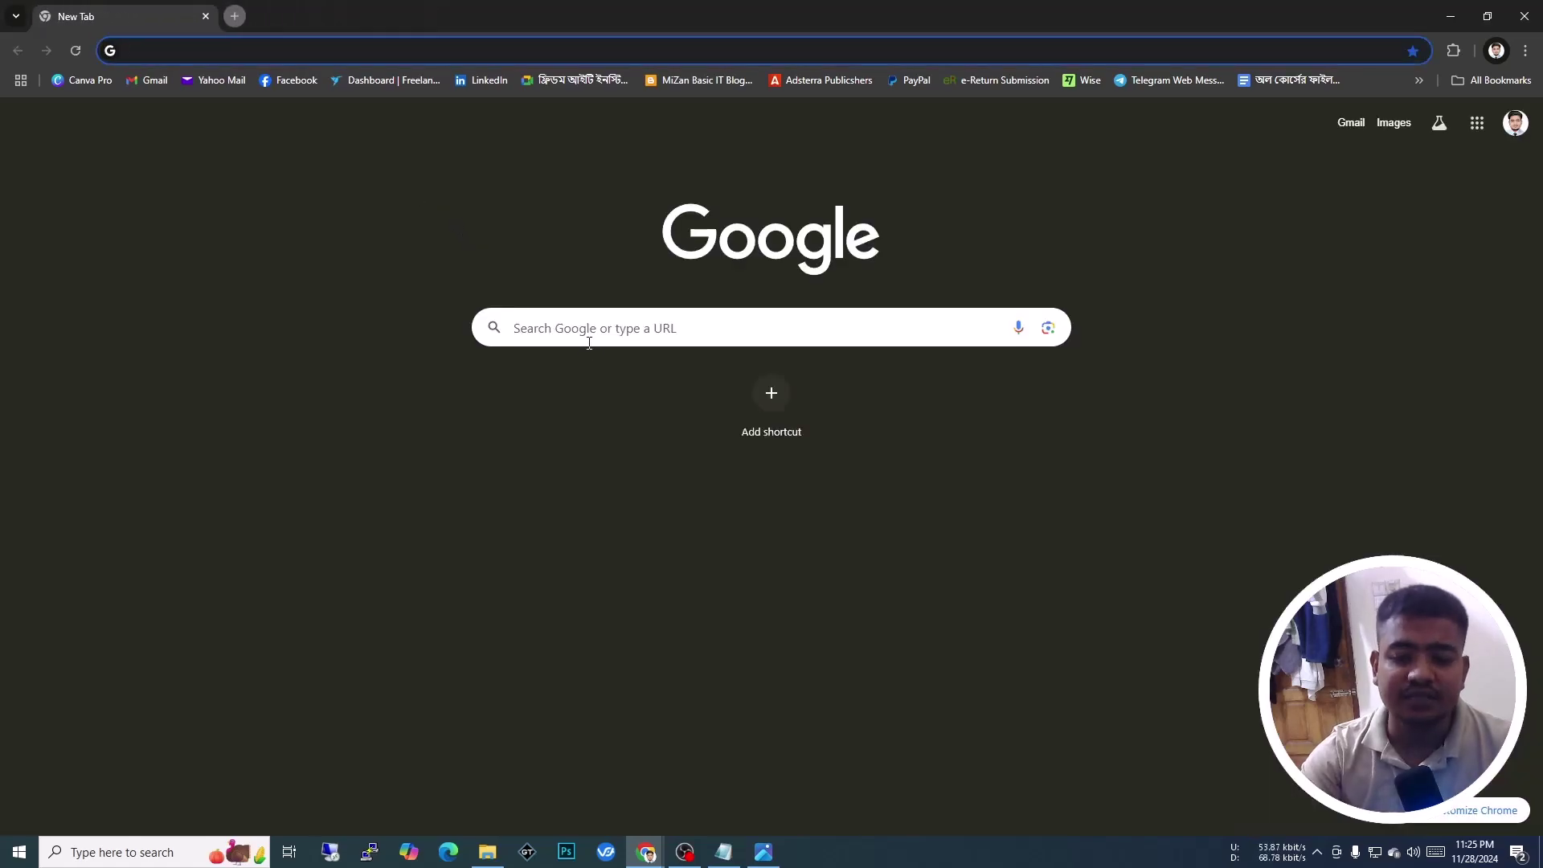
Search Google for 'xampp download' and open the apachefriends.org download page
{"action": "left_click", "coordinate": [590, 332]}
{"action": "type", "text": "xampp"}
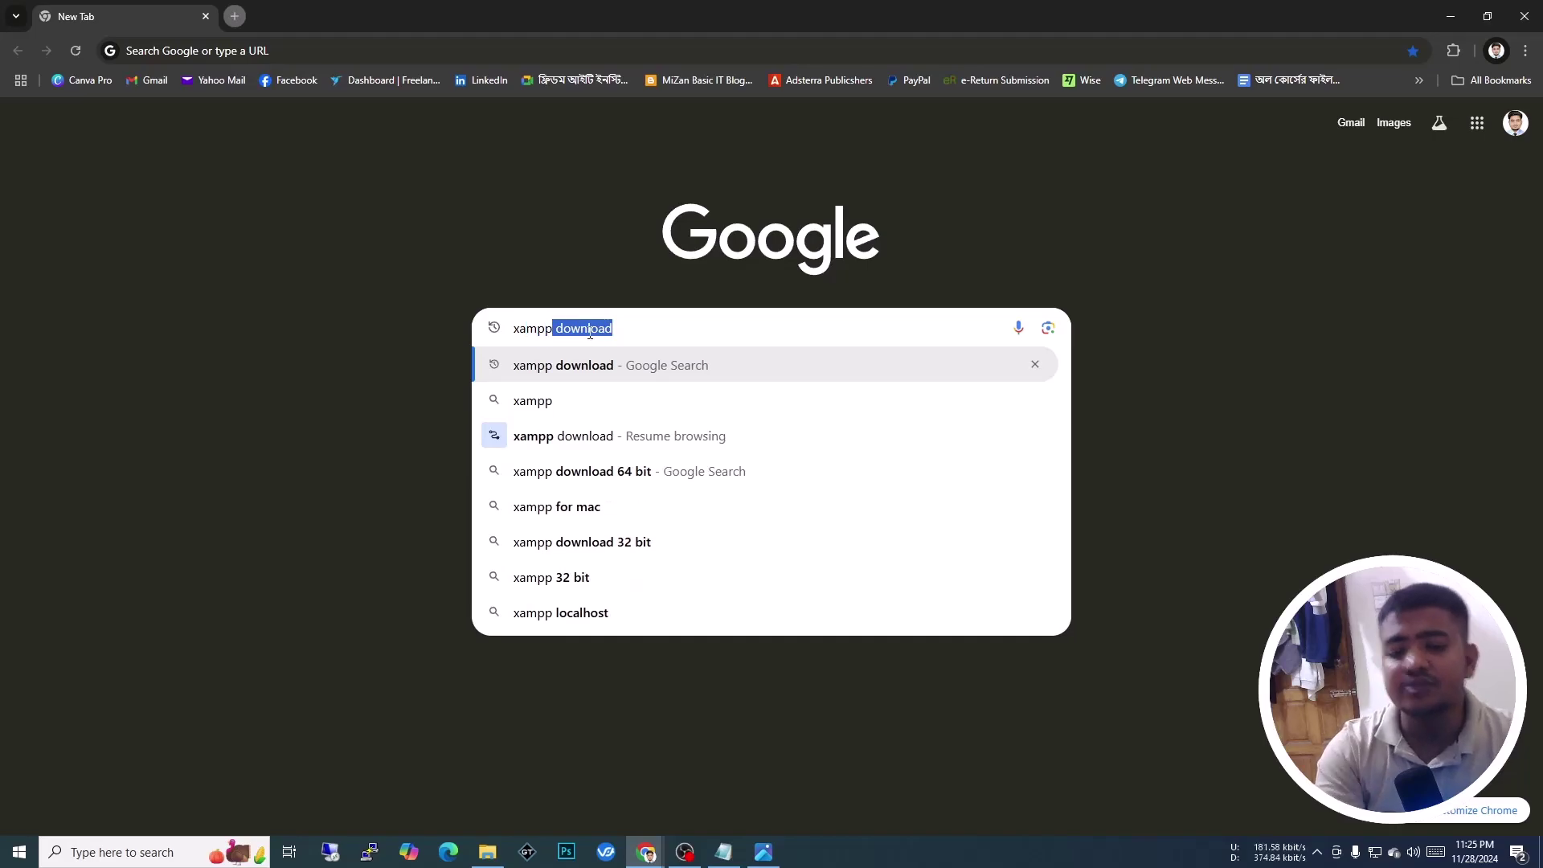
{"action": "key", "text": "Return"}
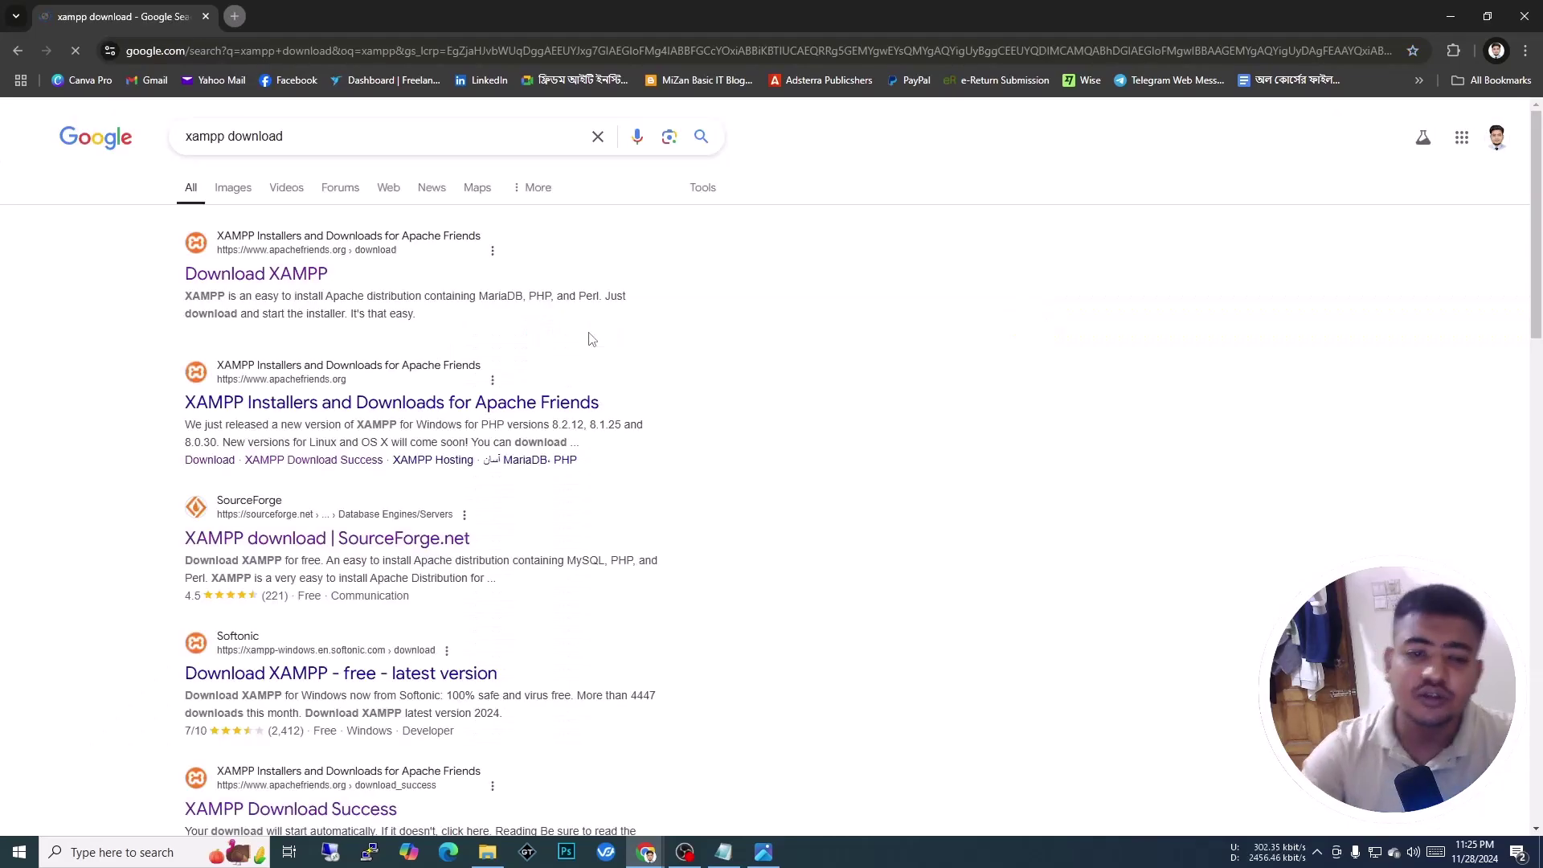
{"action": "left_click", "coordinate": [264, 277]}
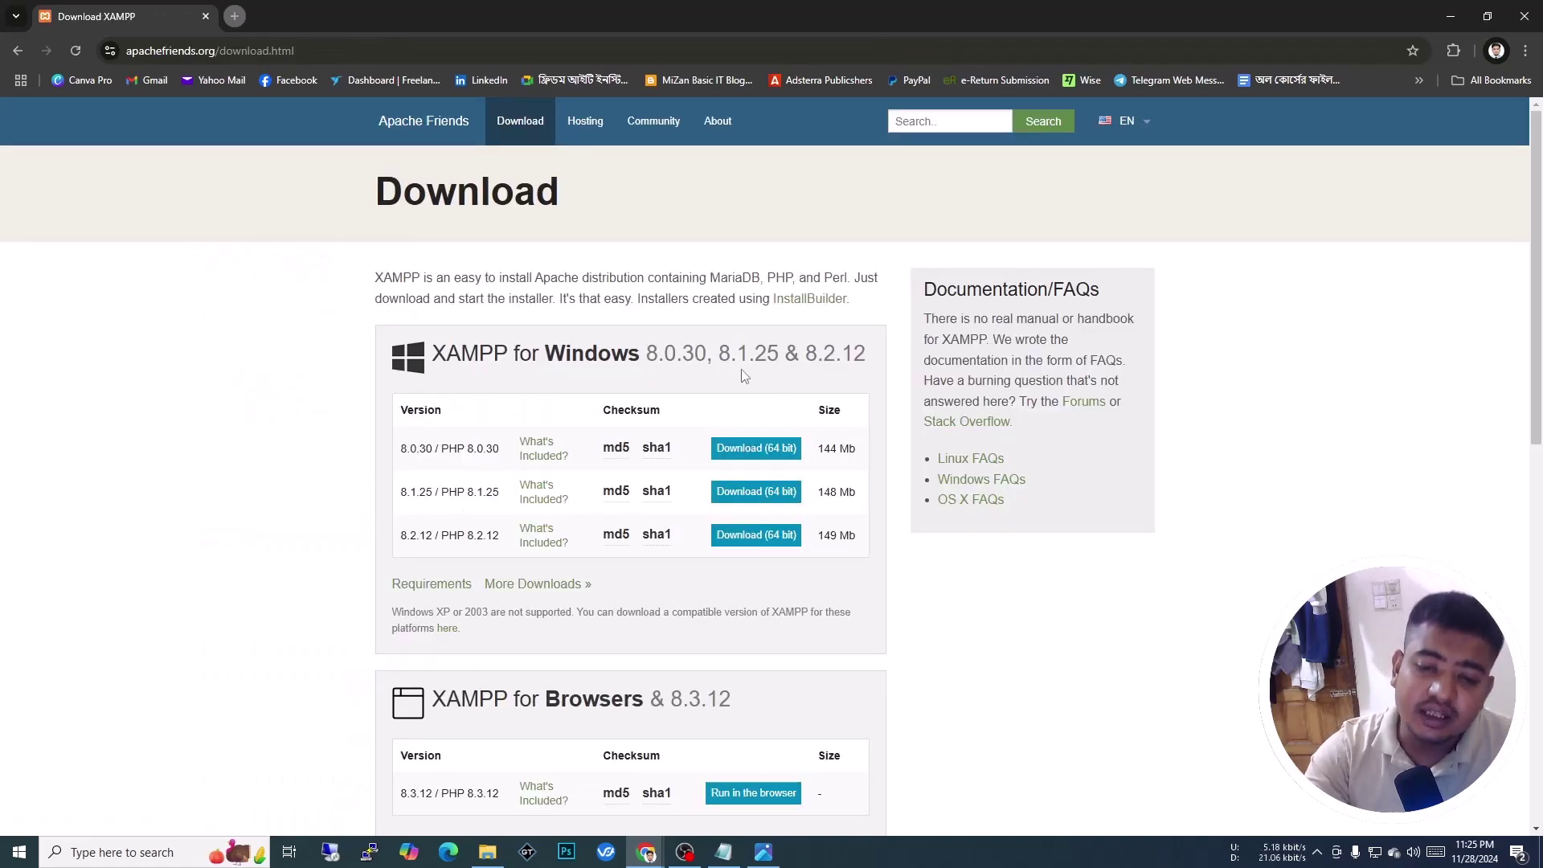
{"action": "mouse_move", "coordinate": [1535, 223]}
{"action": "left_mouse_down"}
{"action": "mouse_move", "coordinate": [1538, 599]}
{"action": "mouse_move", "coordinate": [1537, 238]}
{"action": "left_mouse_up"}
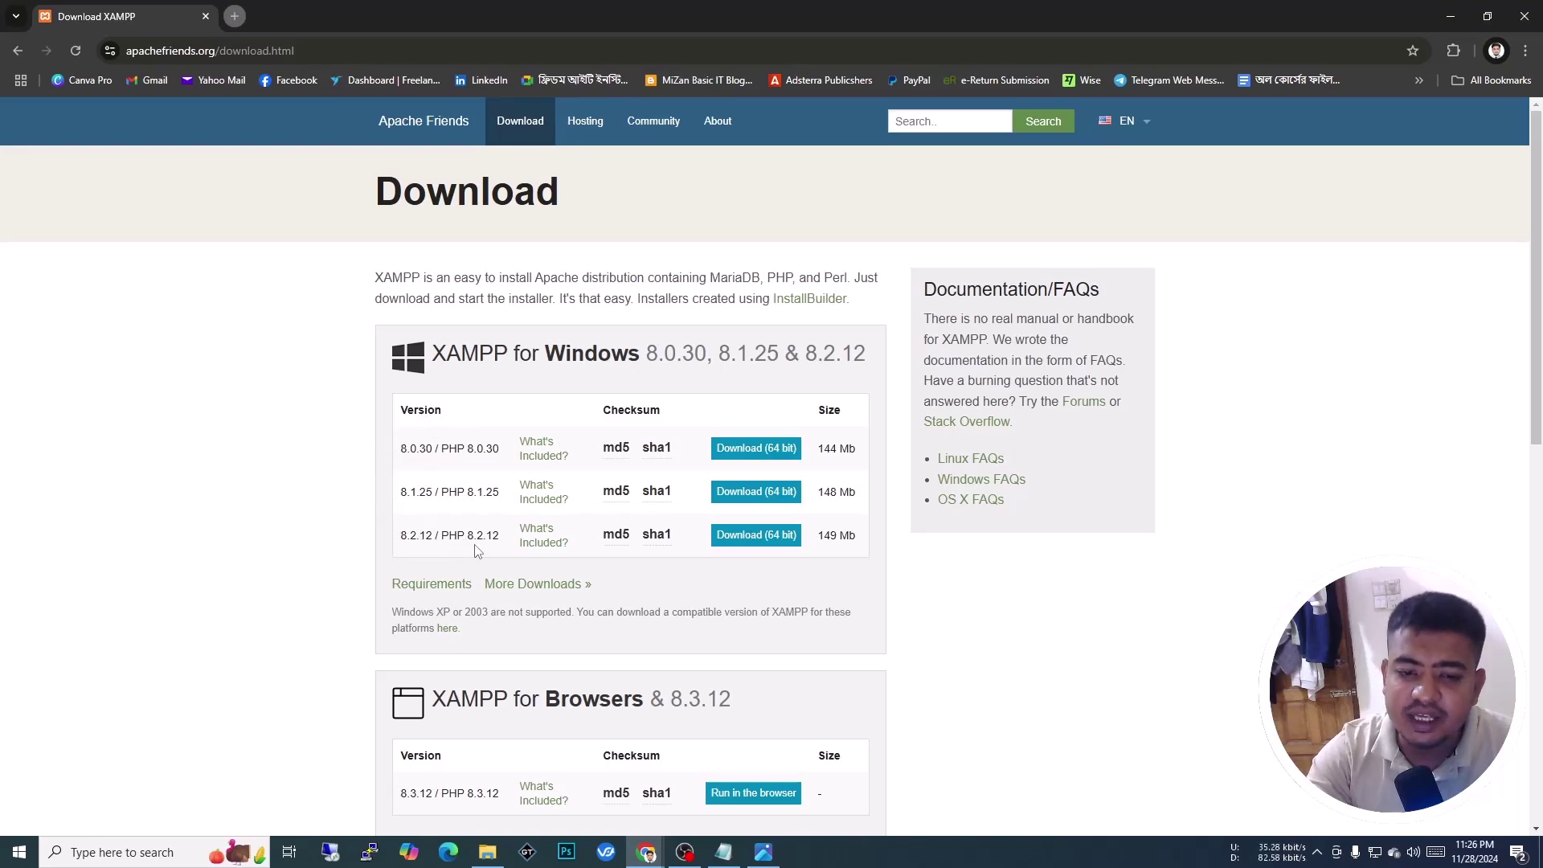
Start the XAMPP 8.2.12 64-bit Windows download, then cancel it and open a new tab
{"action": "left_click", "coordinate": [765, 538]}
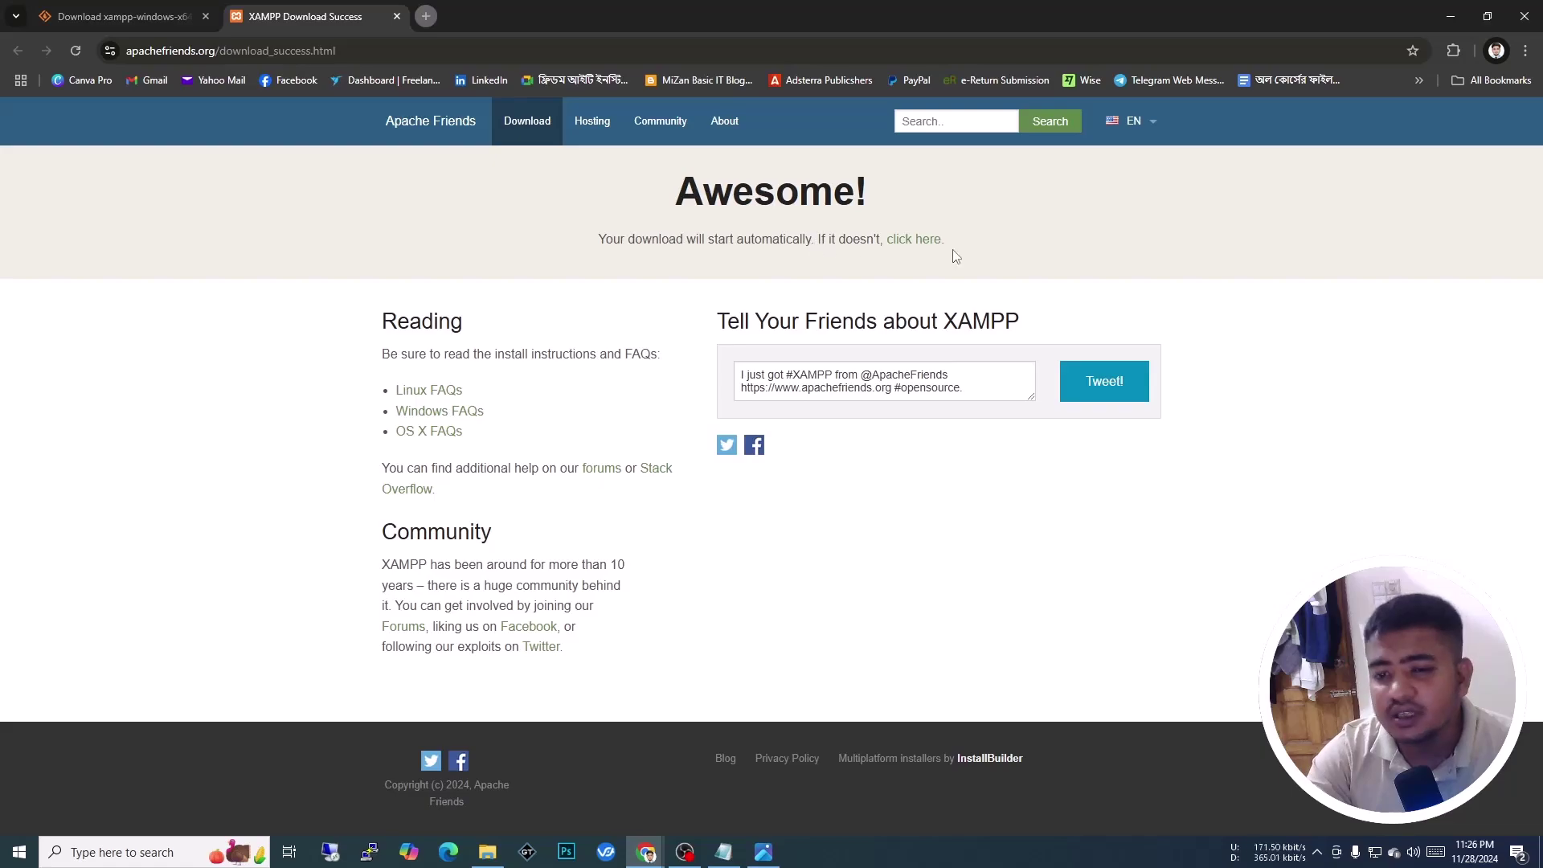
{"action": "left_click", "coordinate": [919, 241]}
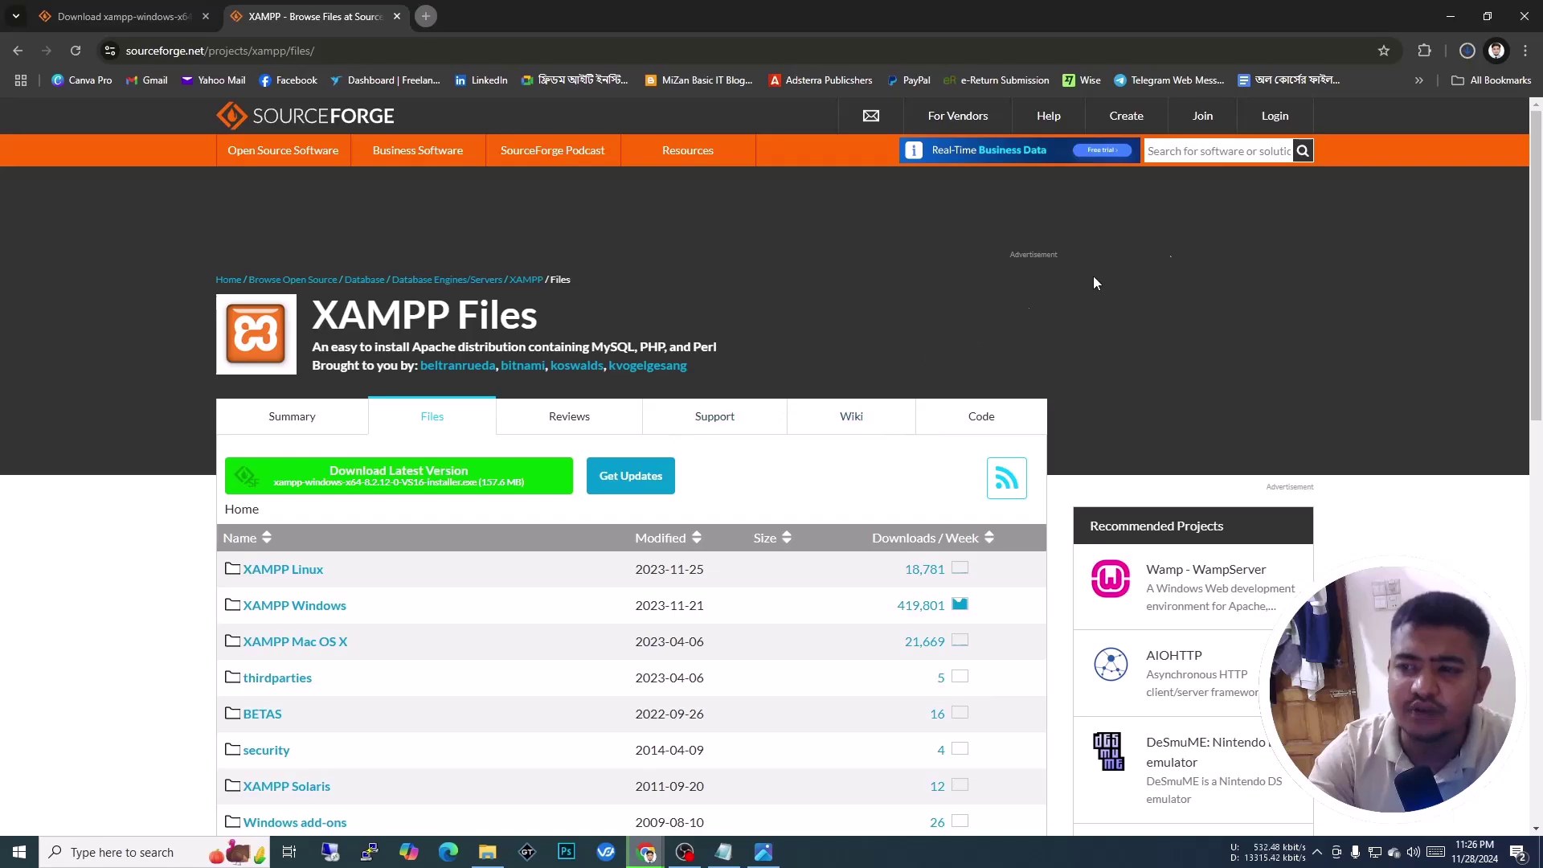
{"action": "left_click", "coordinate": [1467, 52]}
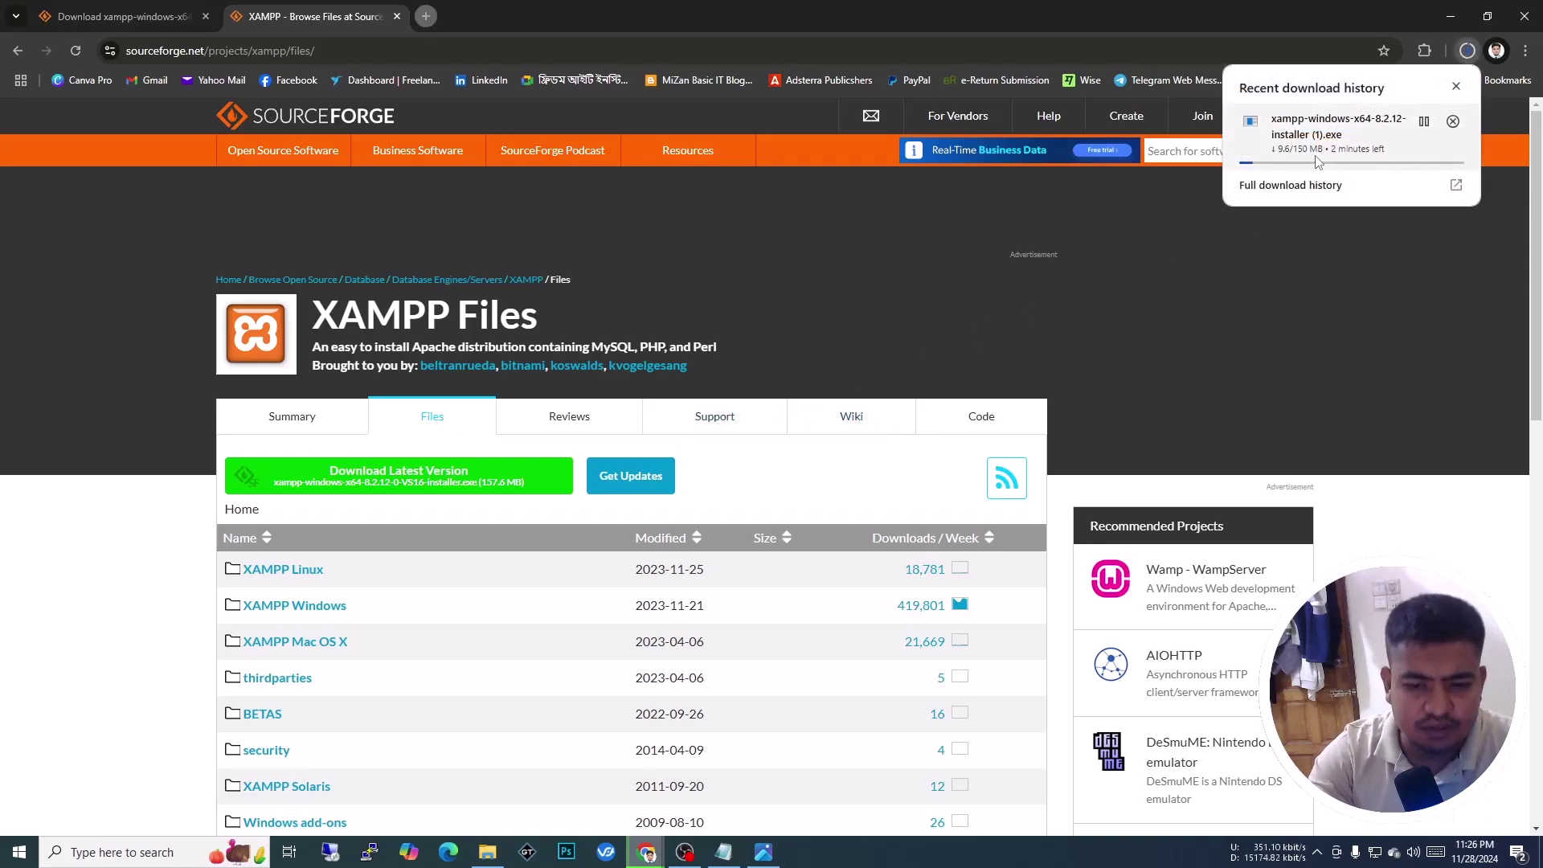
{"action": "left_click", "coordinate": [1453, 122]}
{"action": "left_click", "coordinate": [426, 16]}
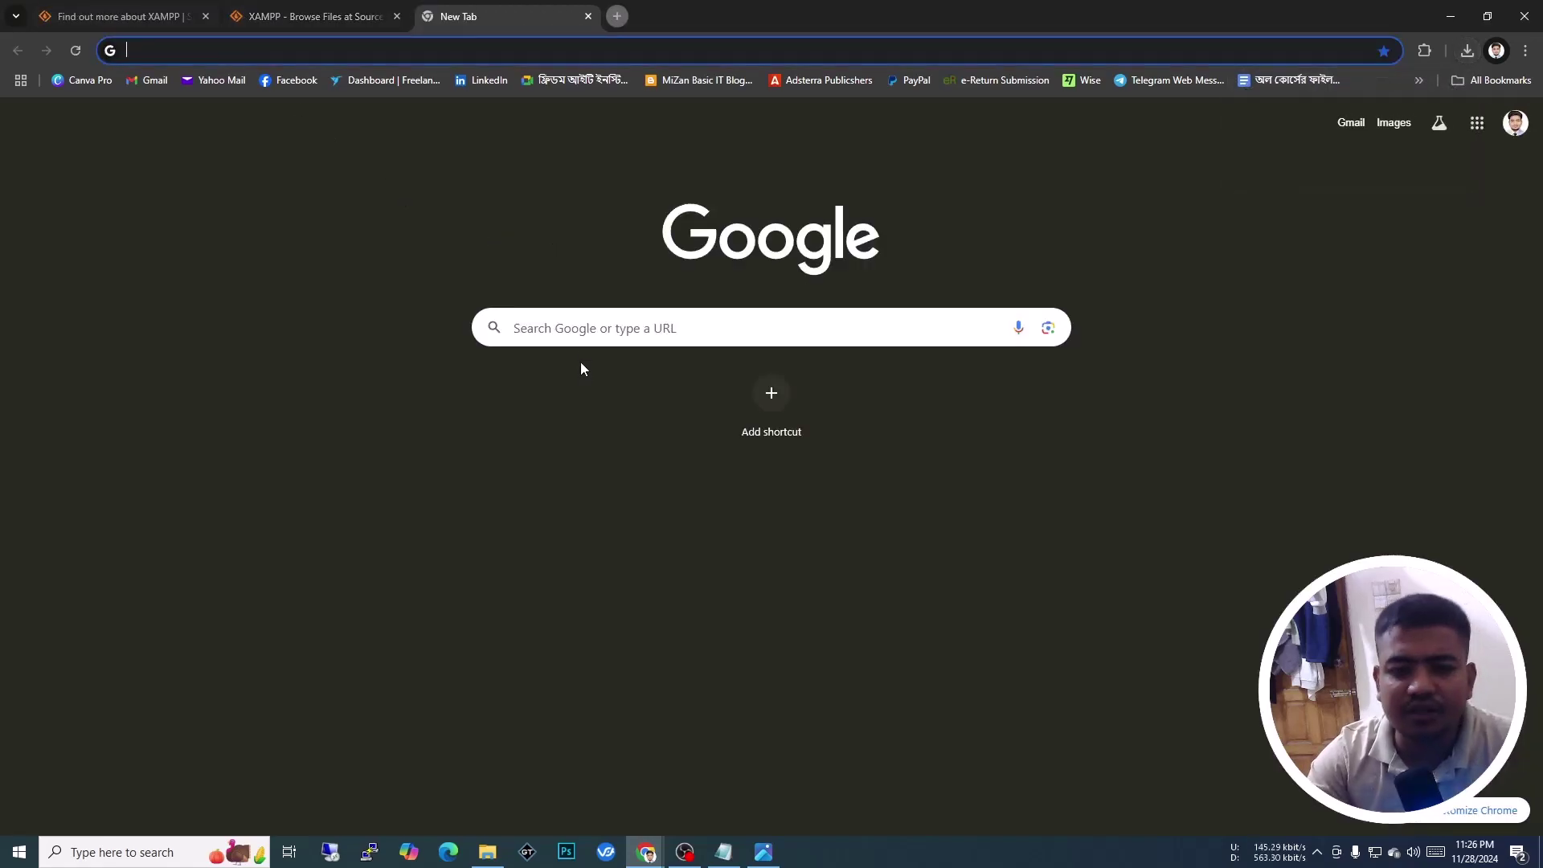
Search 'wordpress download' and start the WordPress 6.7.1 download from wordpress.org
{"action": "left_click", "coordinate": [580, 327]}
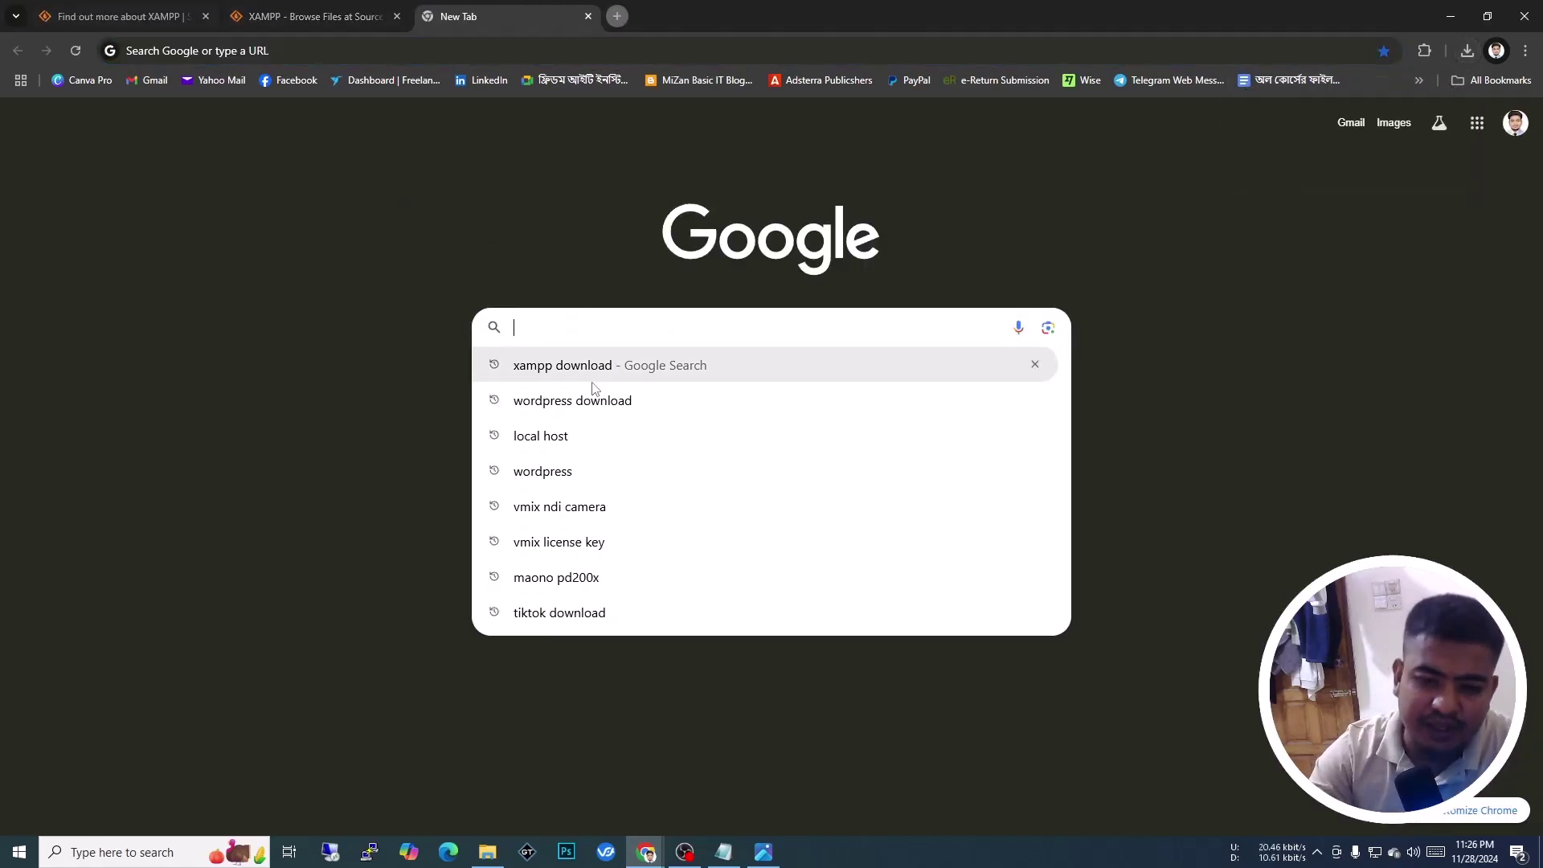
{"action": "left_click", "coordinate": [556, 399]}
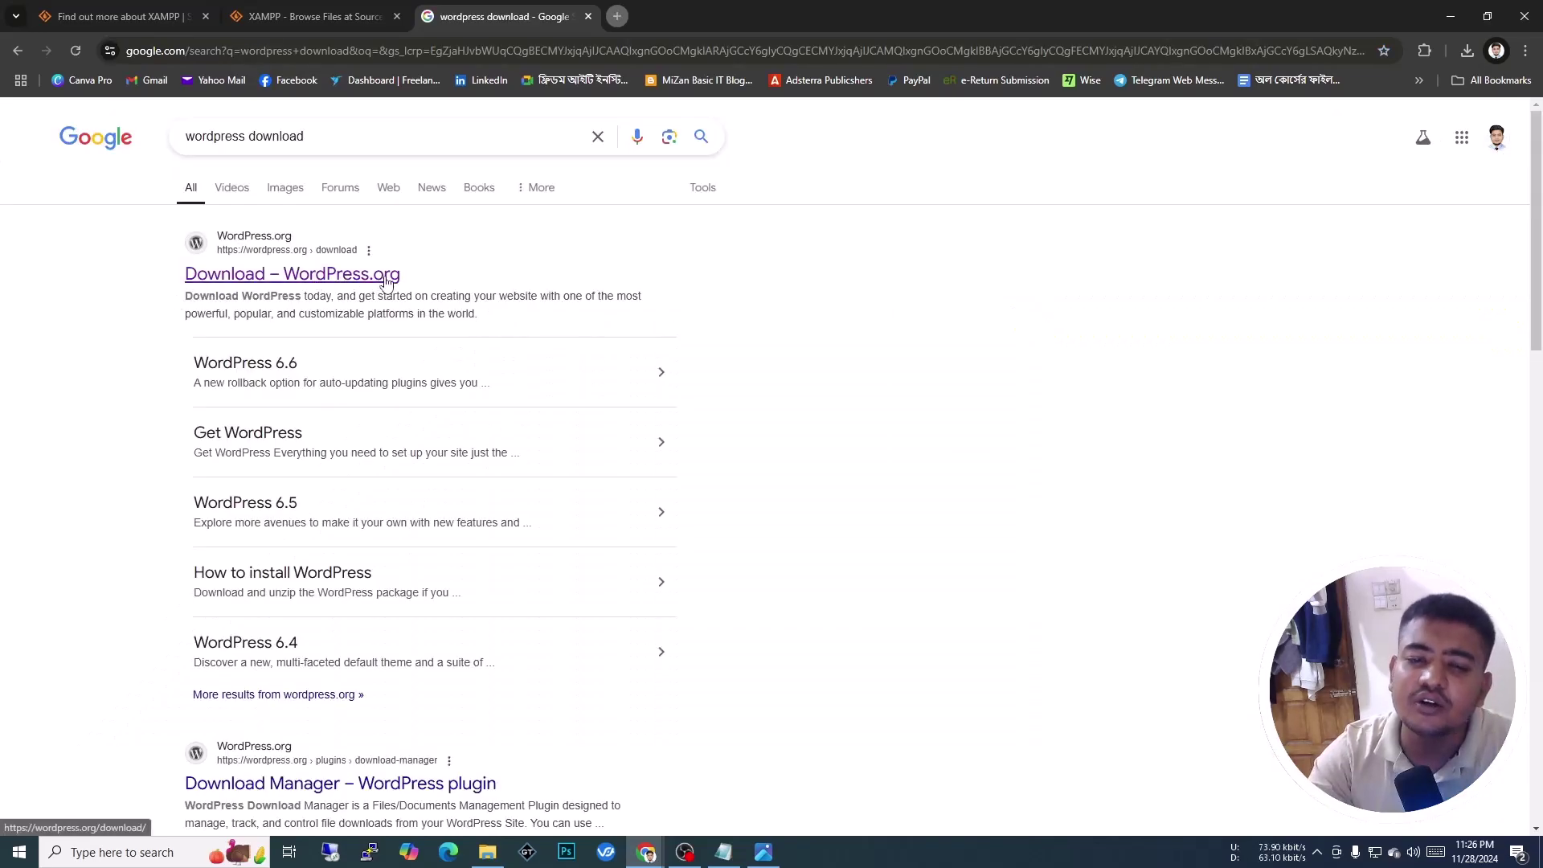
{"action": "left_click", "coordinate": [296, 277]}
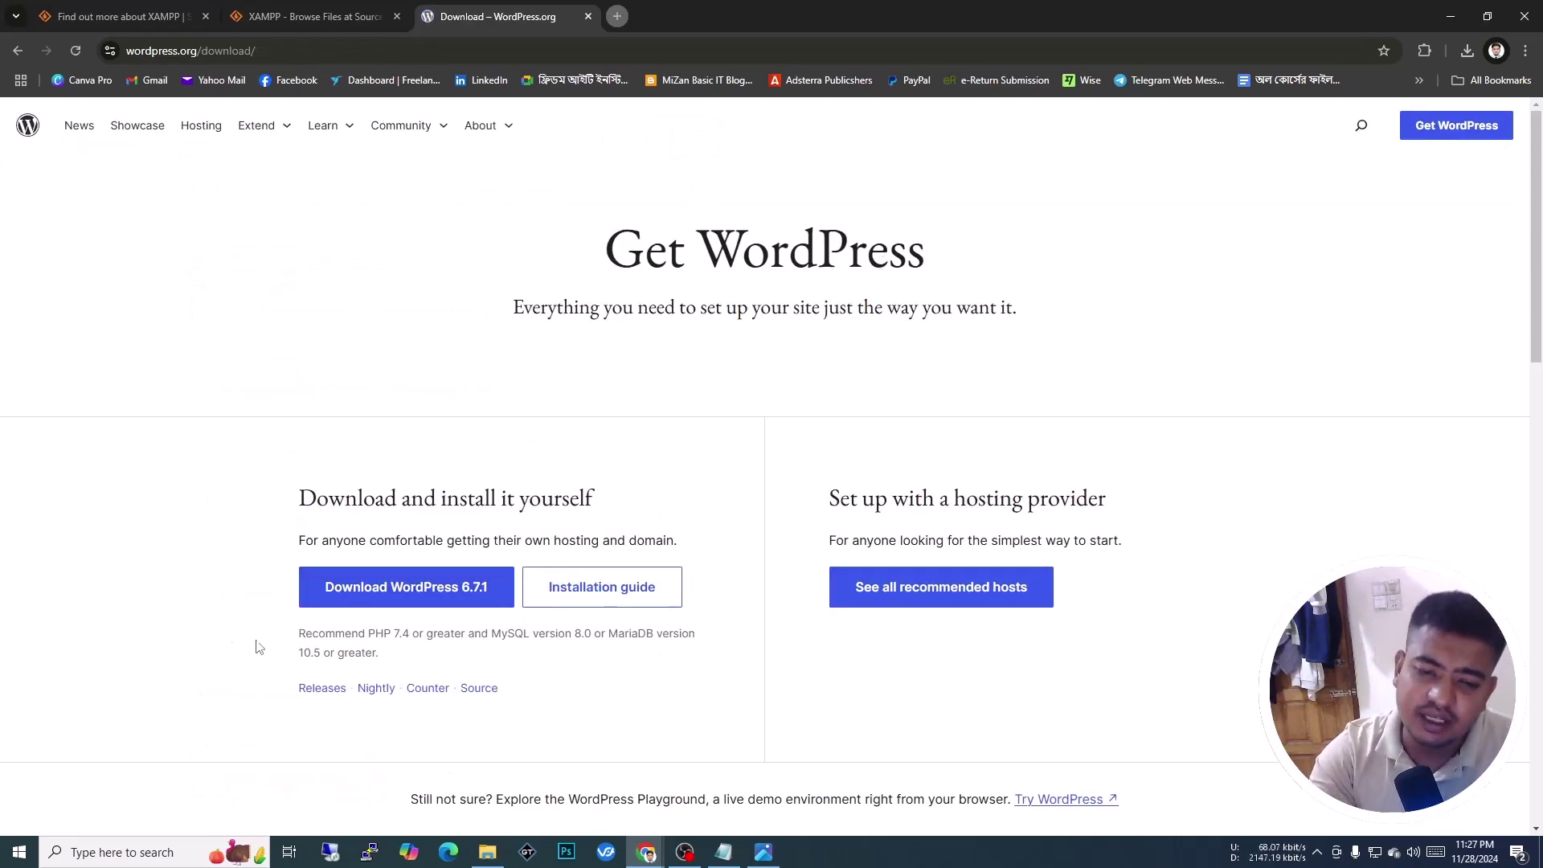
{"action": "left_click", "coordinate": [352, 597]}
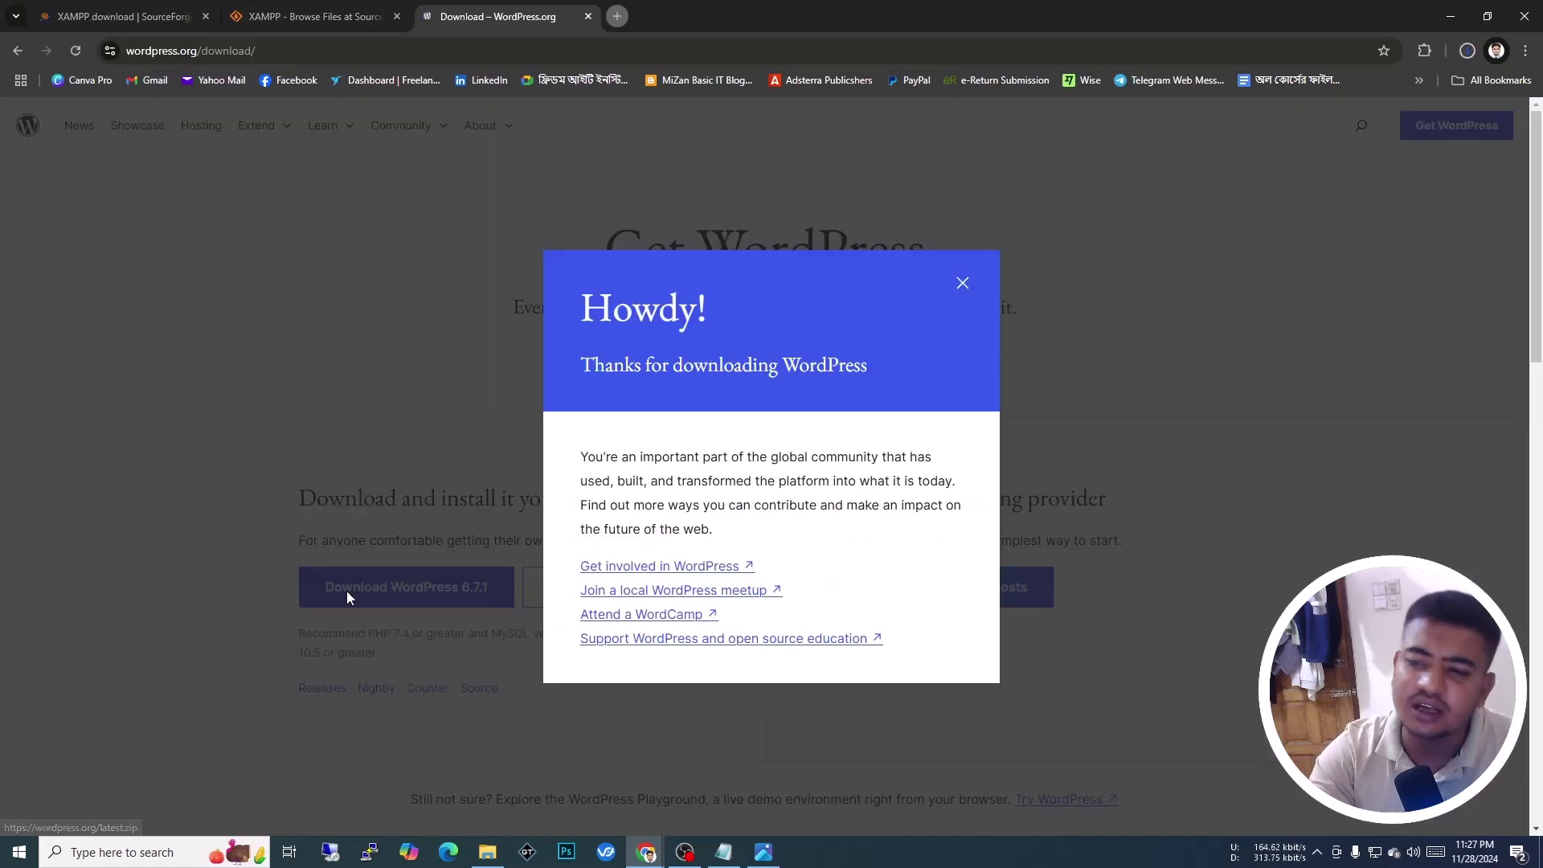
{"action": "left_click", "coordinate": [961, 285]}
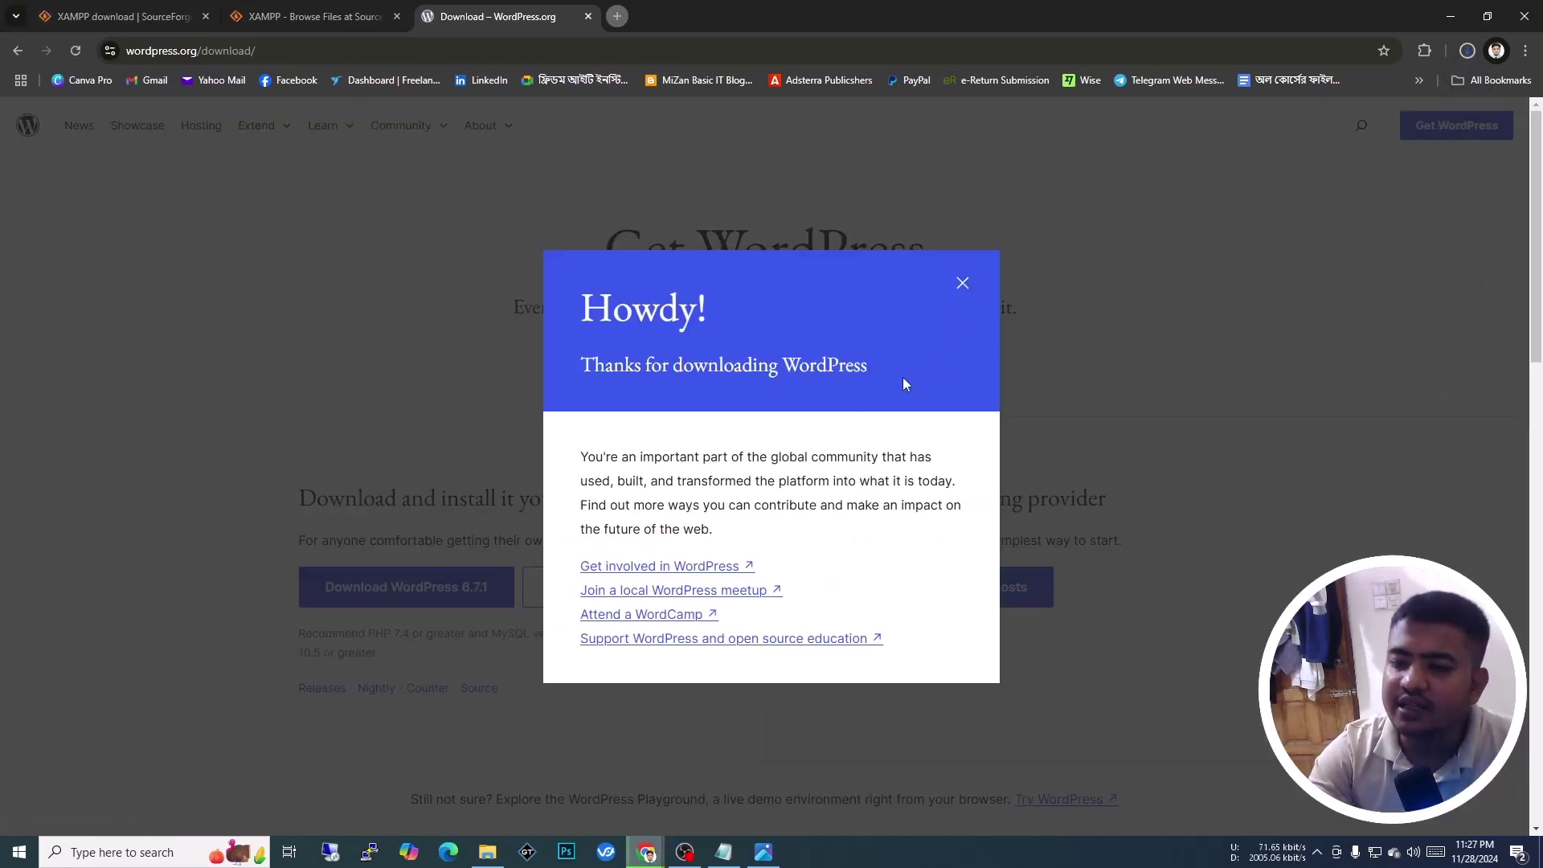
Cancel the WordPress zip download and clear the full download history
{"action": "left_click", "coordinate": [1467, 50]}
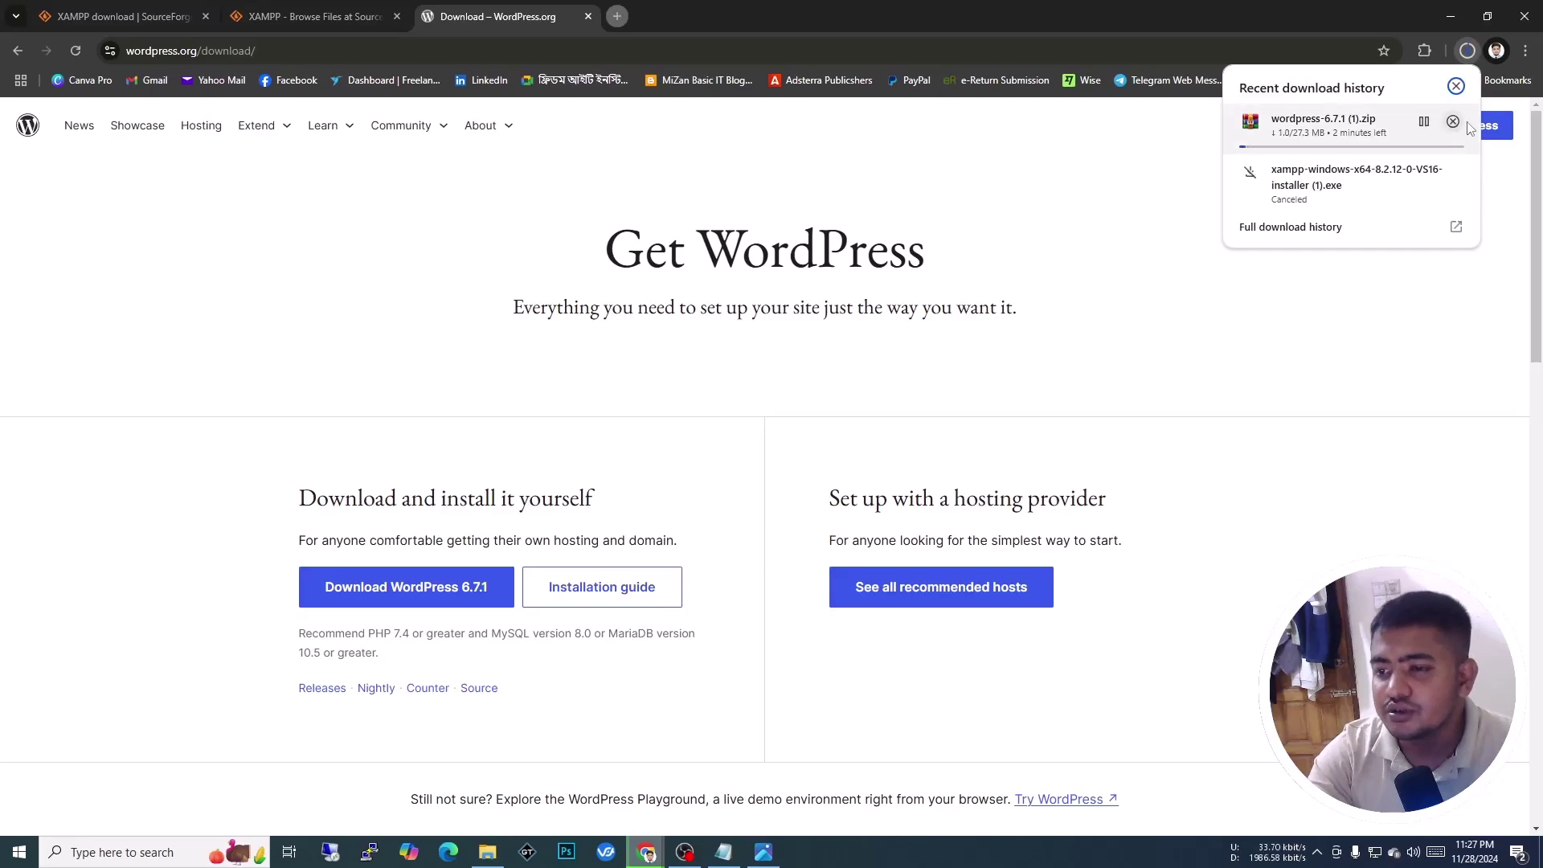
{"action": "left_click", "coordinate": [1452, 122]}
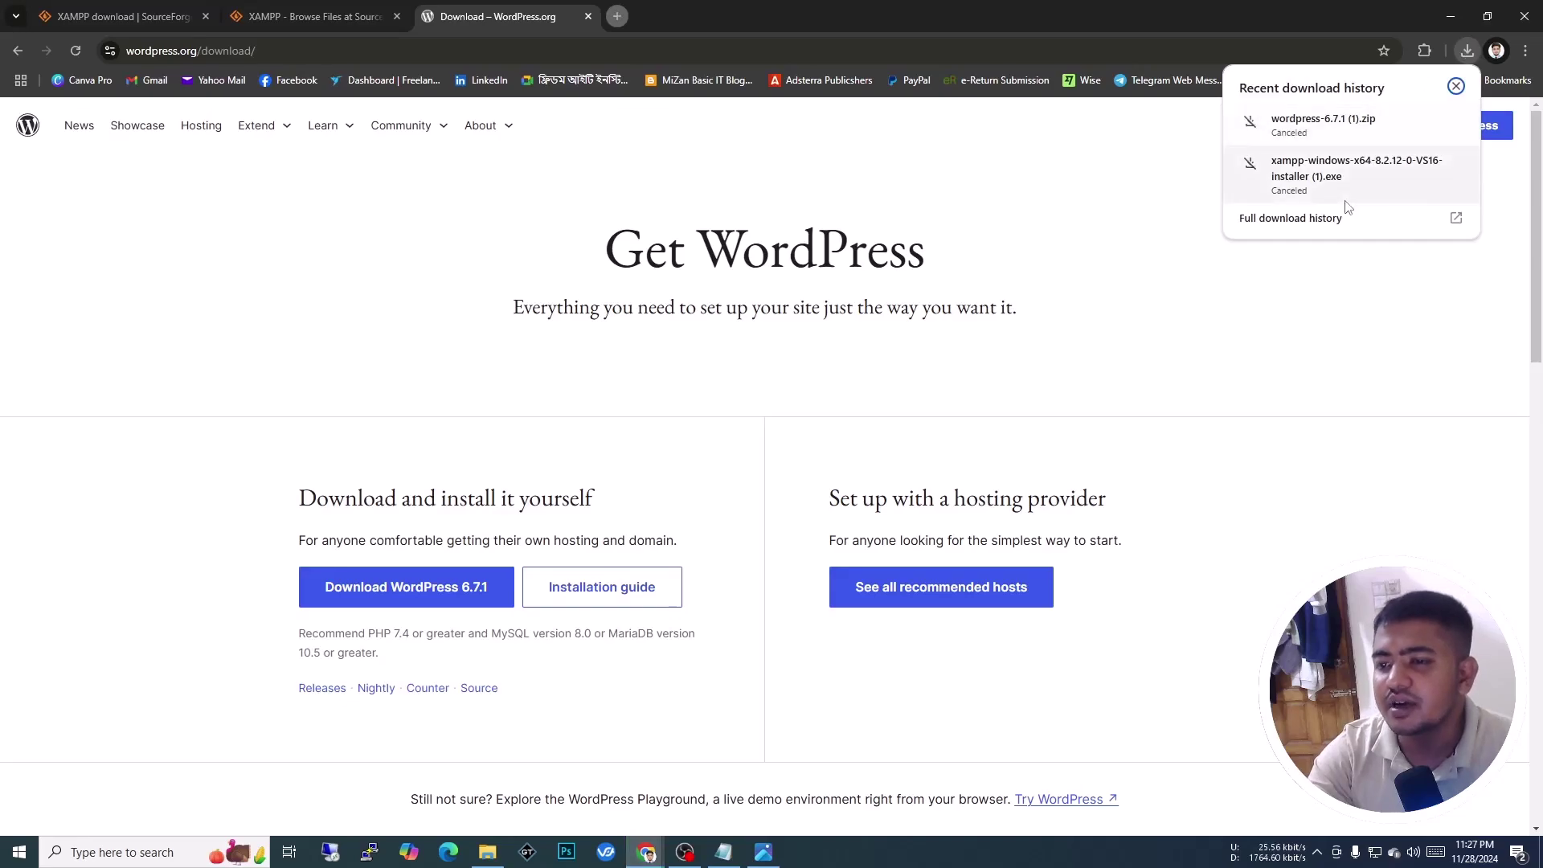
{"action": "left_click", "coordinate": [1294, 226]}
{"action": "left_click", "coordinate": [1500, 120]}
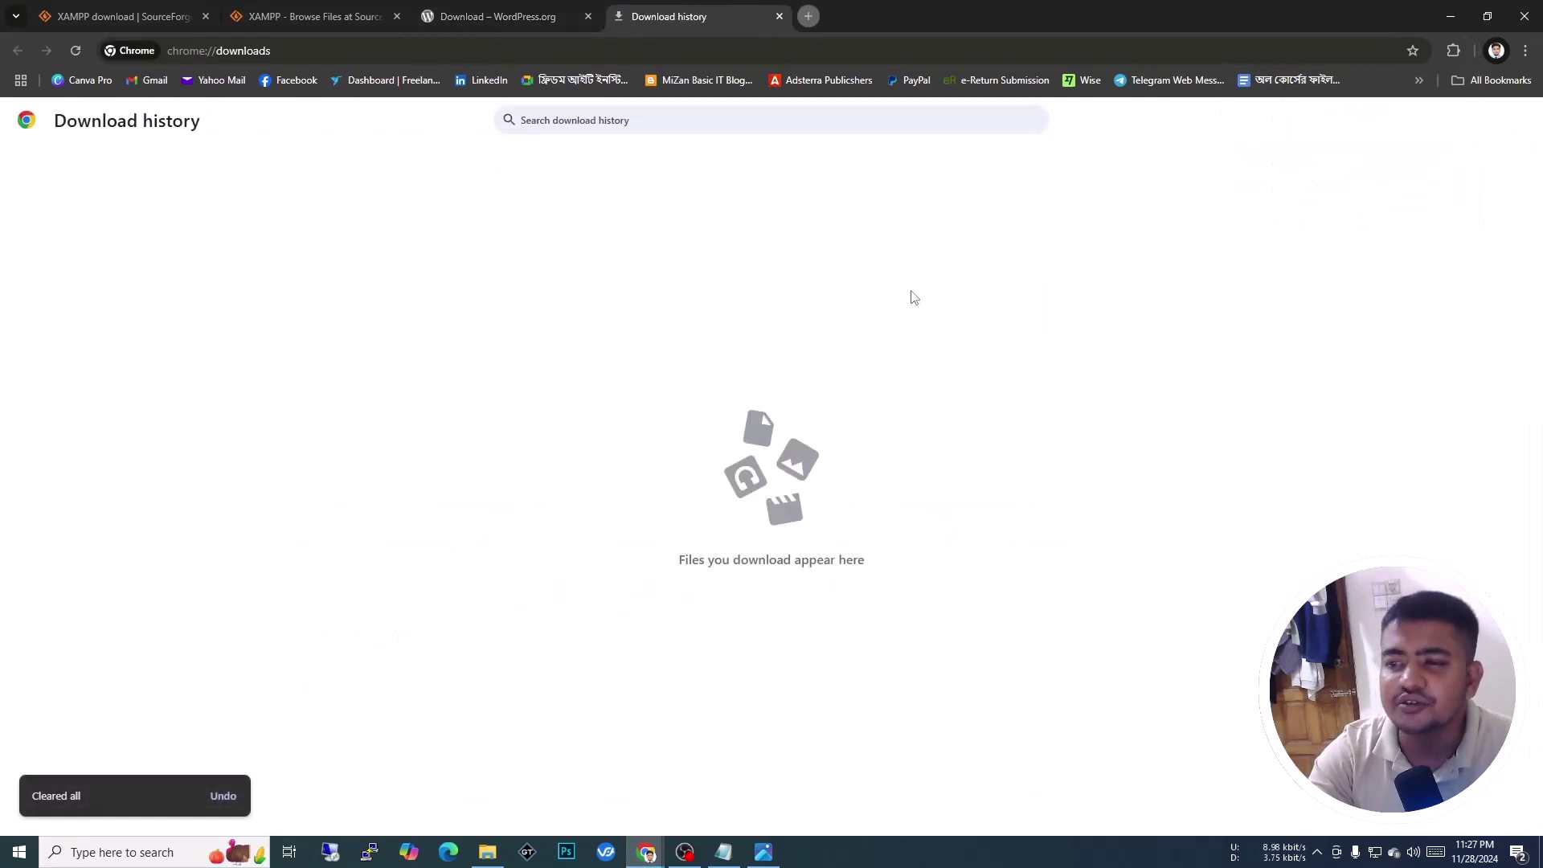
Close the download history, WordPress and XAMPP tabs, leaving only a new Google tab
{"action": "left_click", "coordinate": [779, 16]}
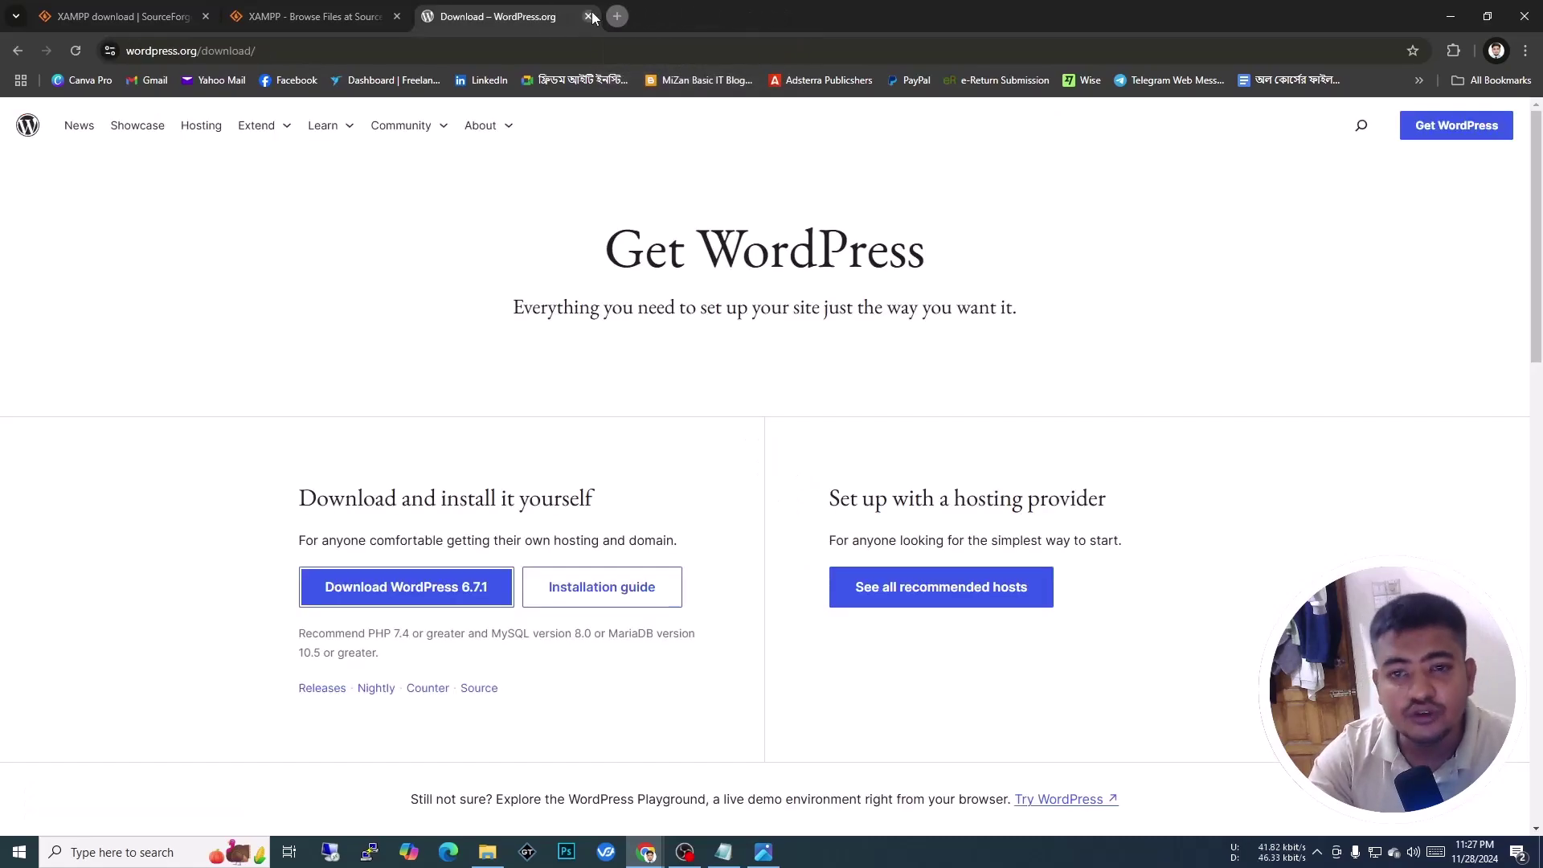
{"action": "left_click", "coordinate": [589, 16]}
{"action": "left_click", "coordinate": [434, 17]}
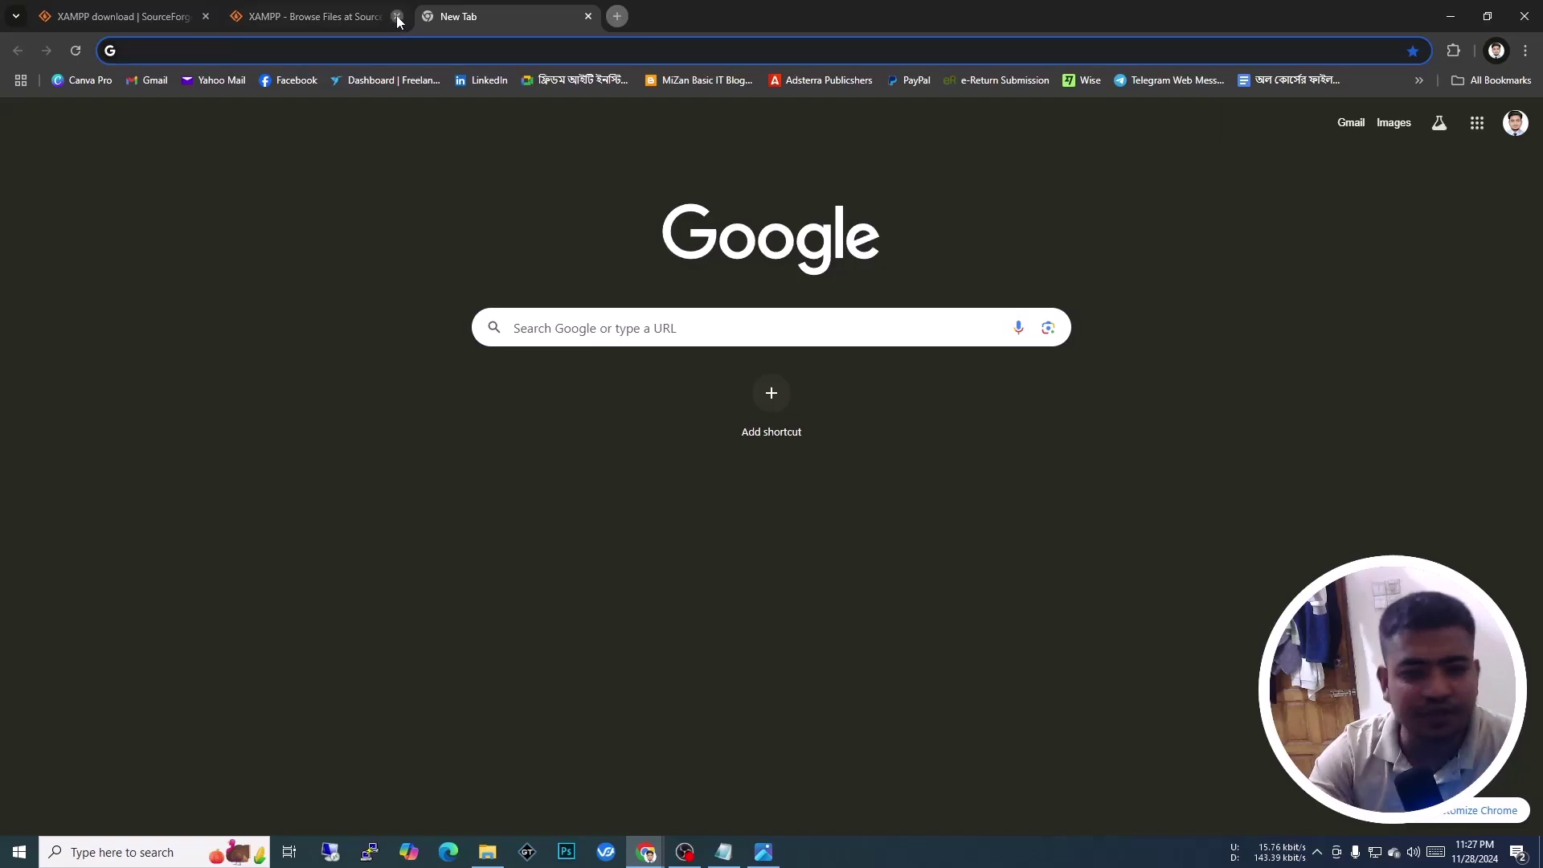
{"action": "left_click", "coordinate": [397, 17]}
{"action": "left_click", "coordinate": [205, 17]}
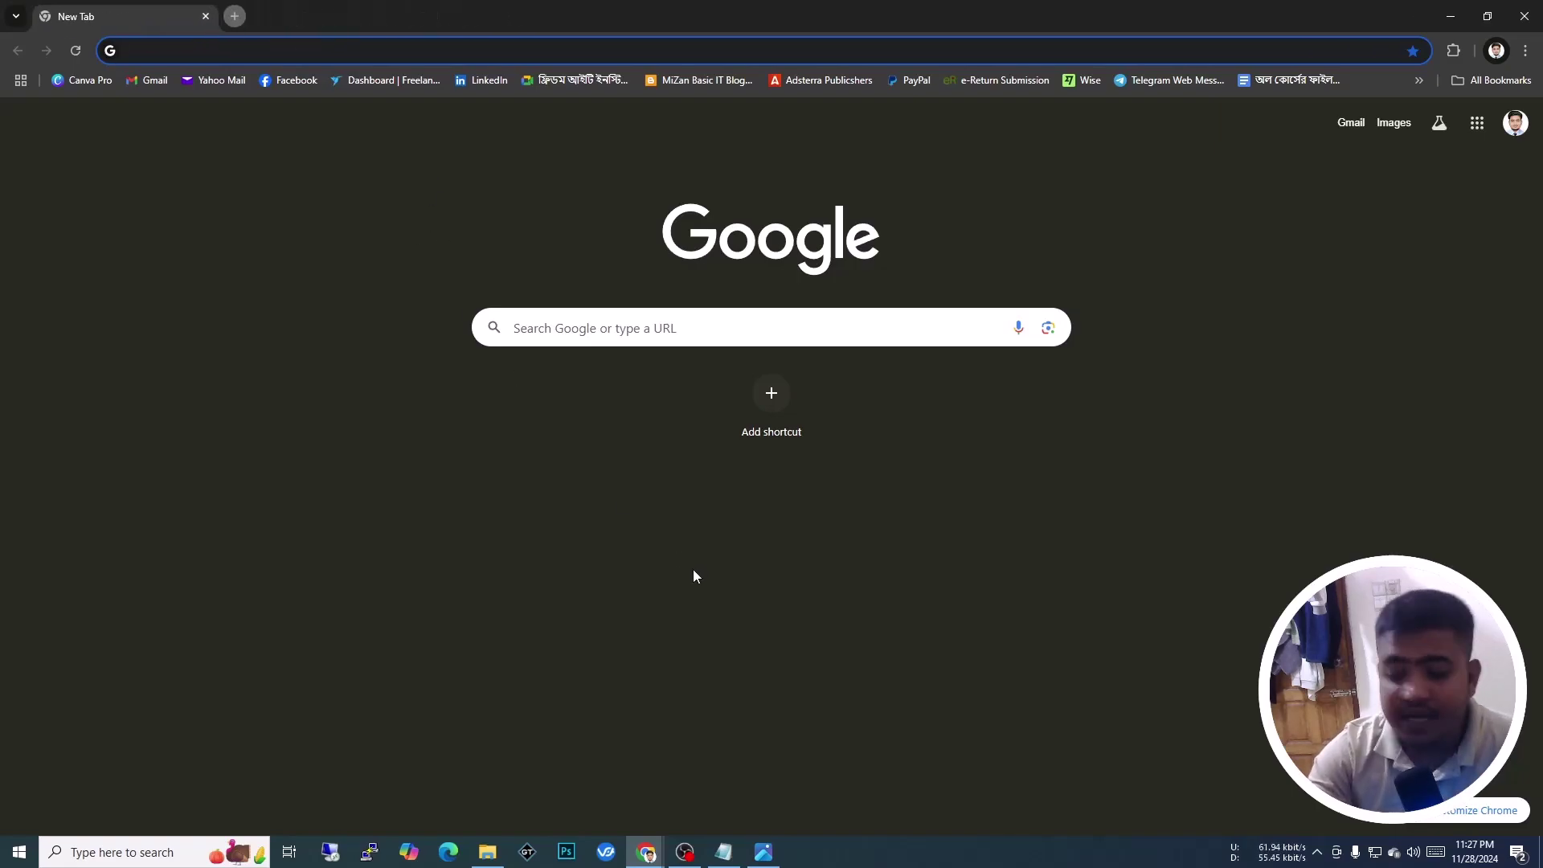
{"action": "left_click", "coordinate": [723, 852]}
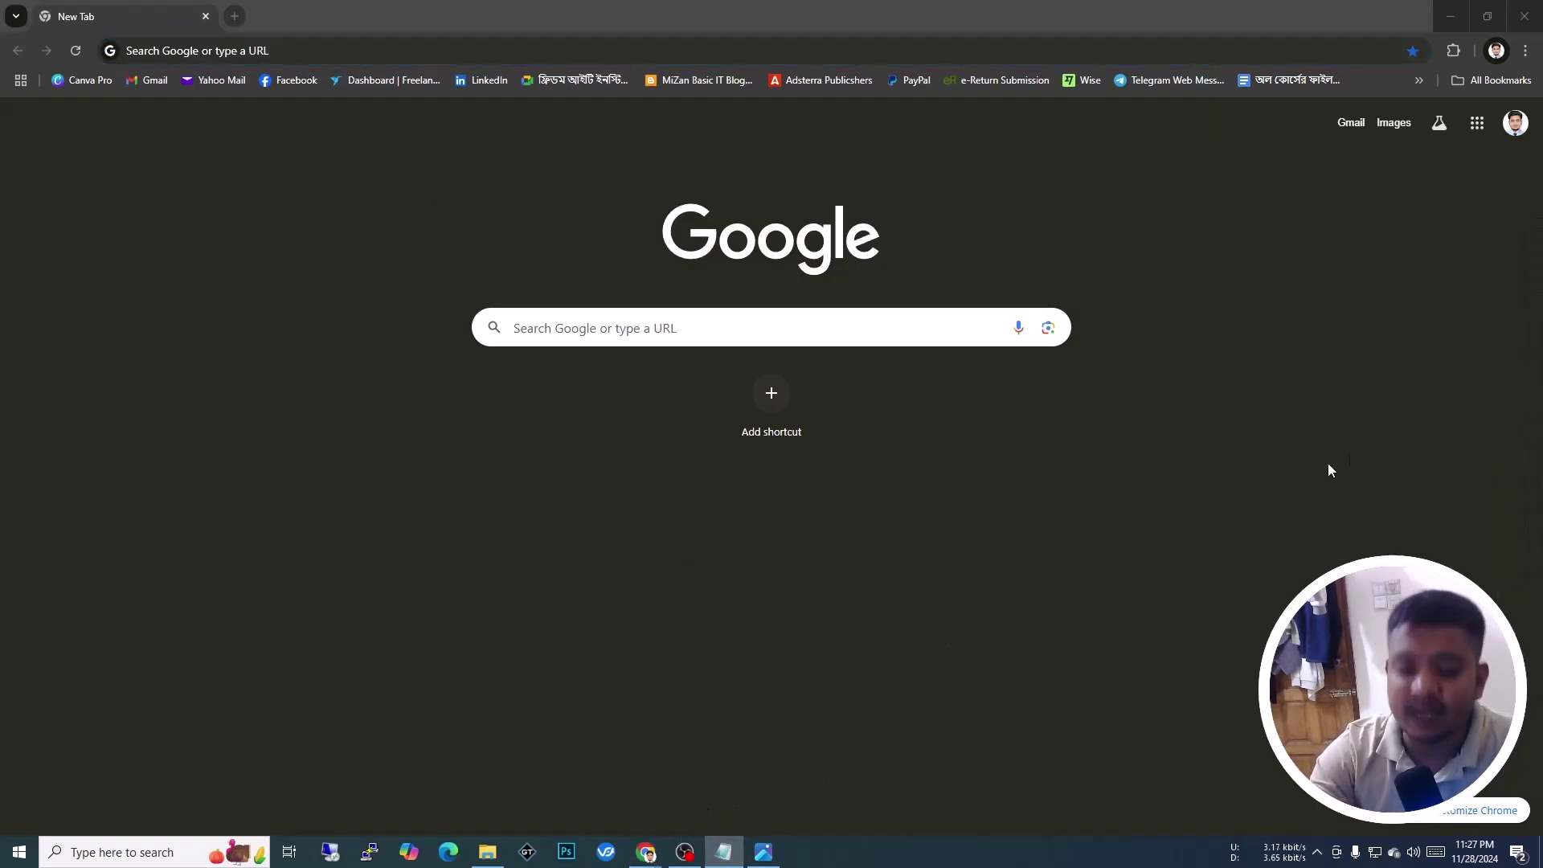
Refresh Downloads and run the xampp-windows-x64 installer, approving the administrator prompt
{"action": "left_click", "coordinate": [488, 854]}
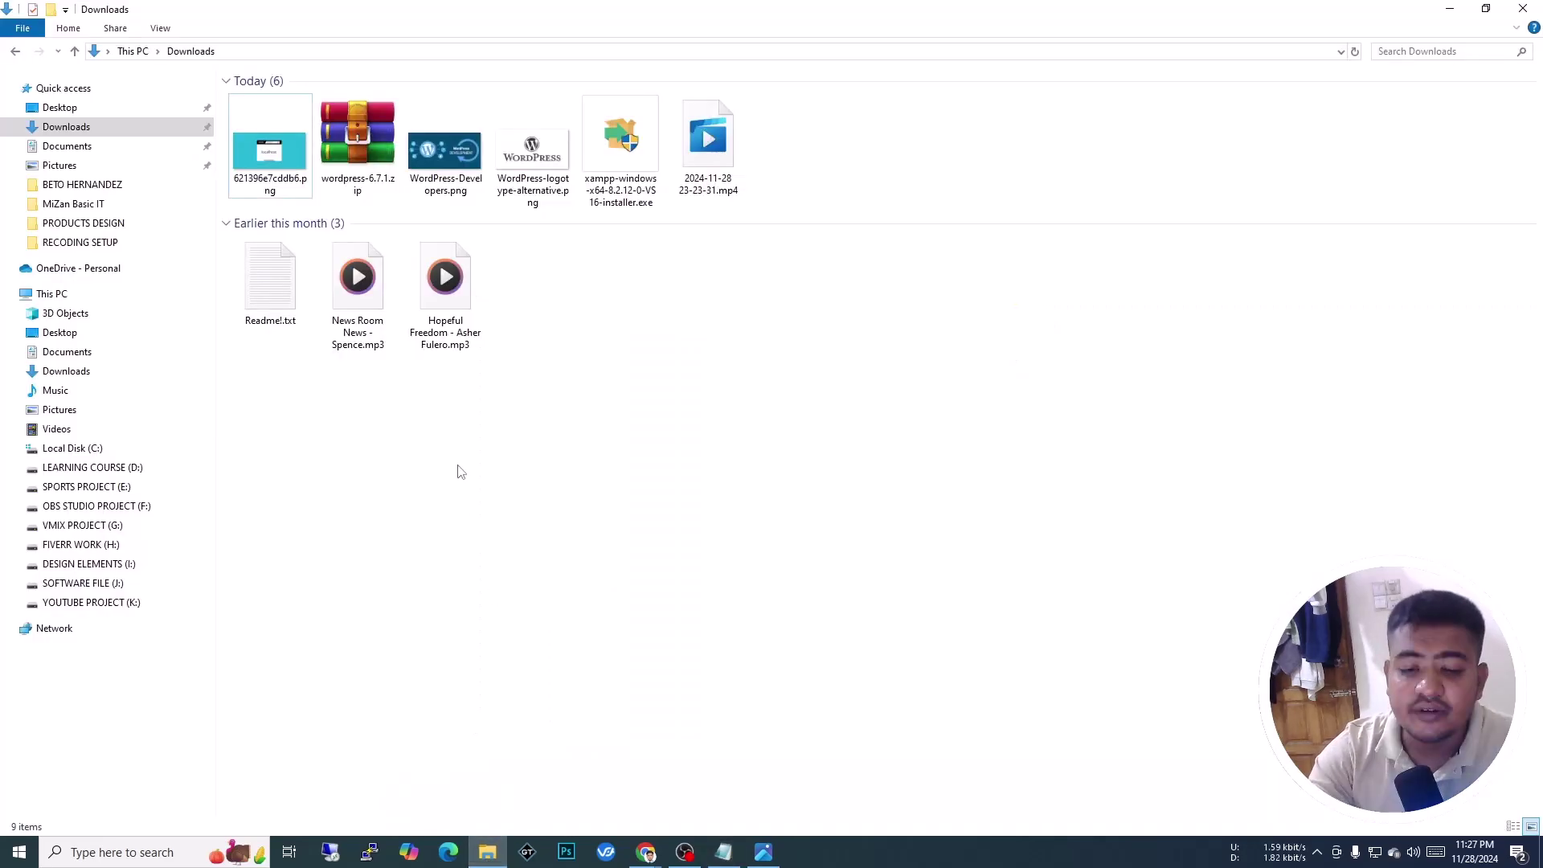
{"action": "right_click", "coordinate": [683, 456]}
{"action": "left_click", "coordinate": [768, 521]}
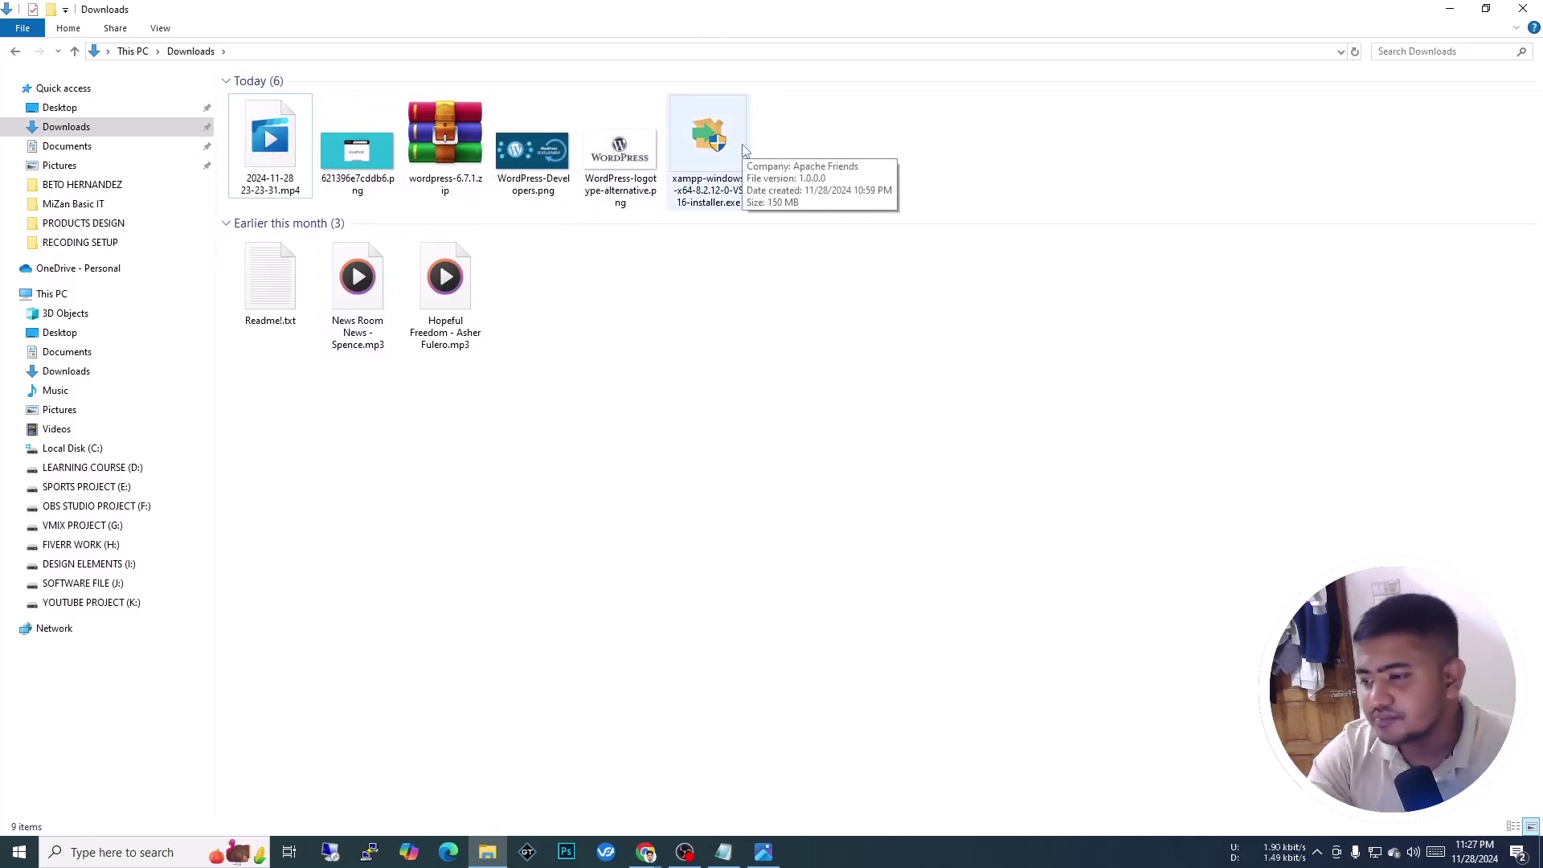
{"action": "left_click", "coordinate": [702, 156]}
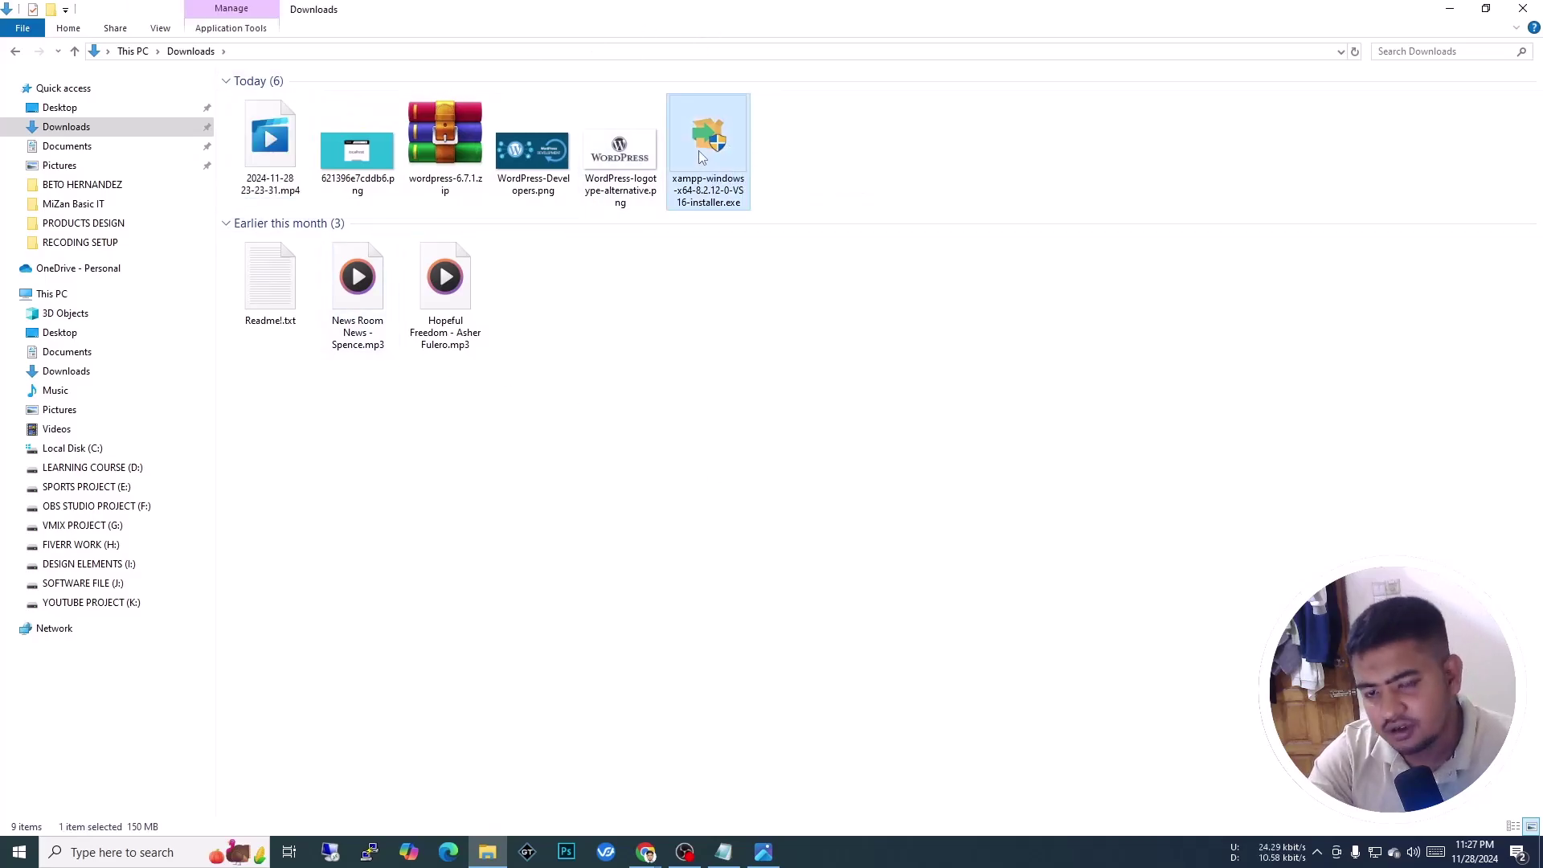
{"action": "double_click", "coordinate": [697, 151]}
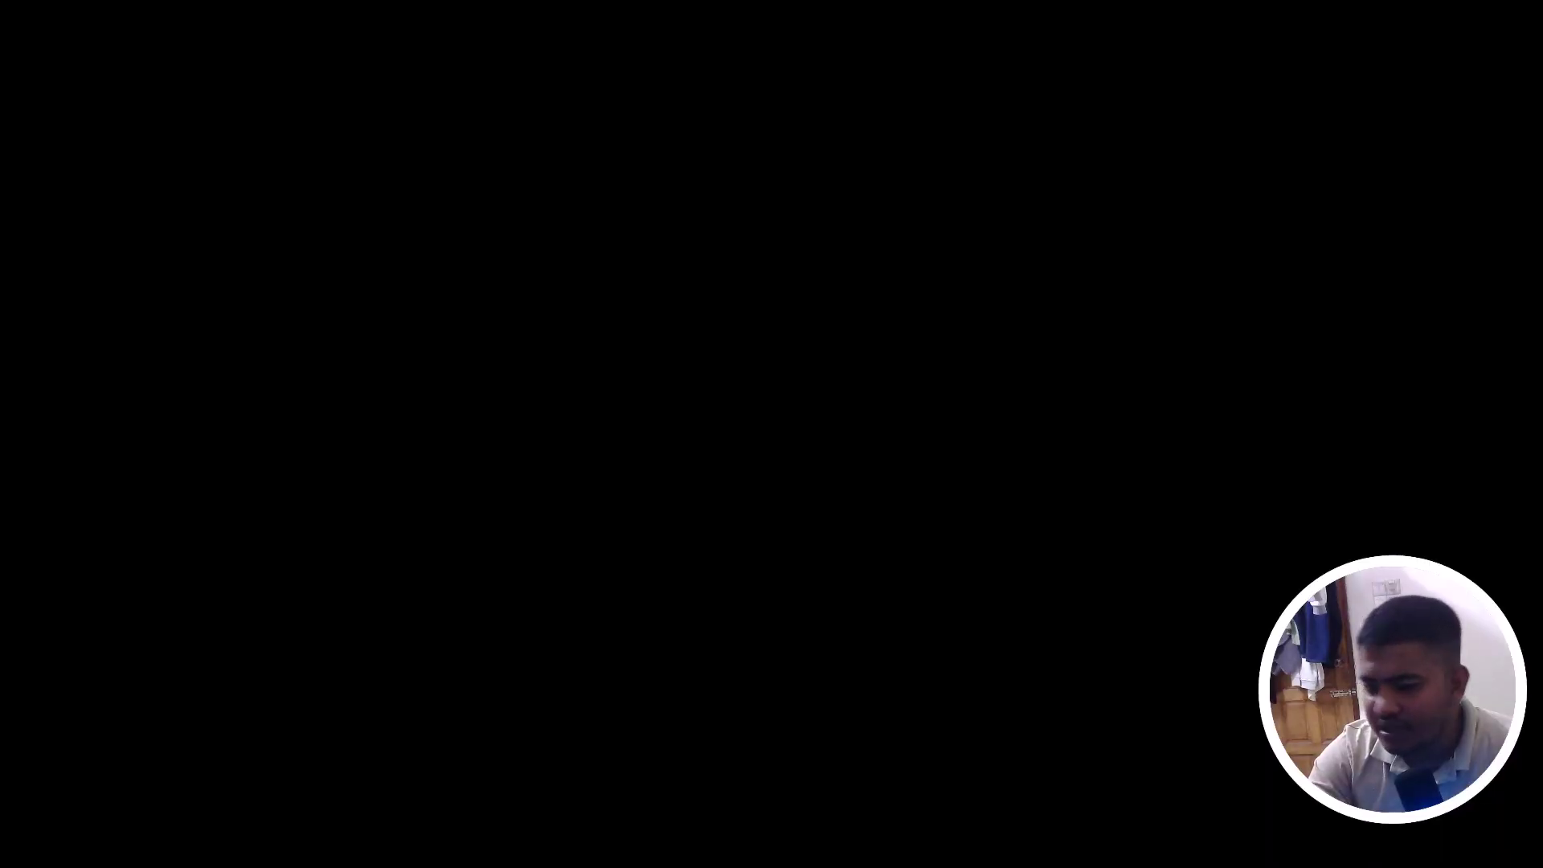
{"action": "left_click", "coordinate": [672, 483]}
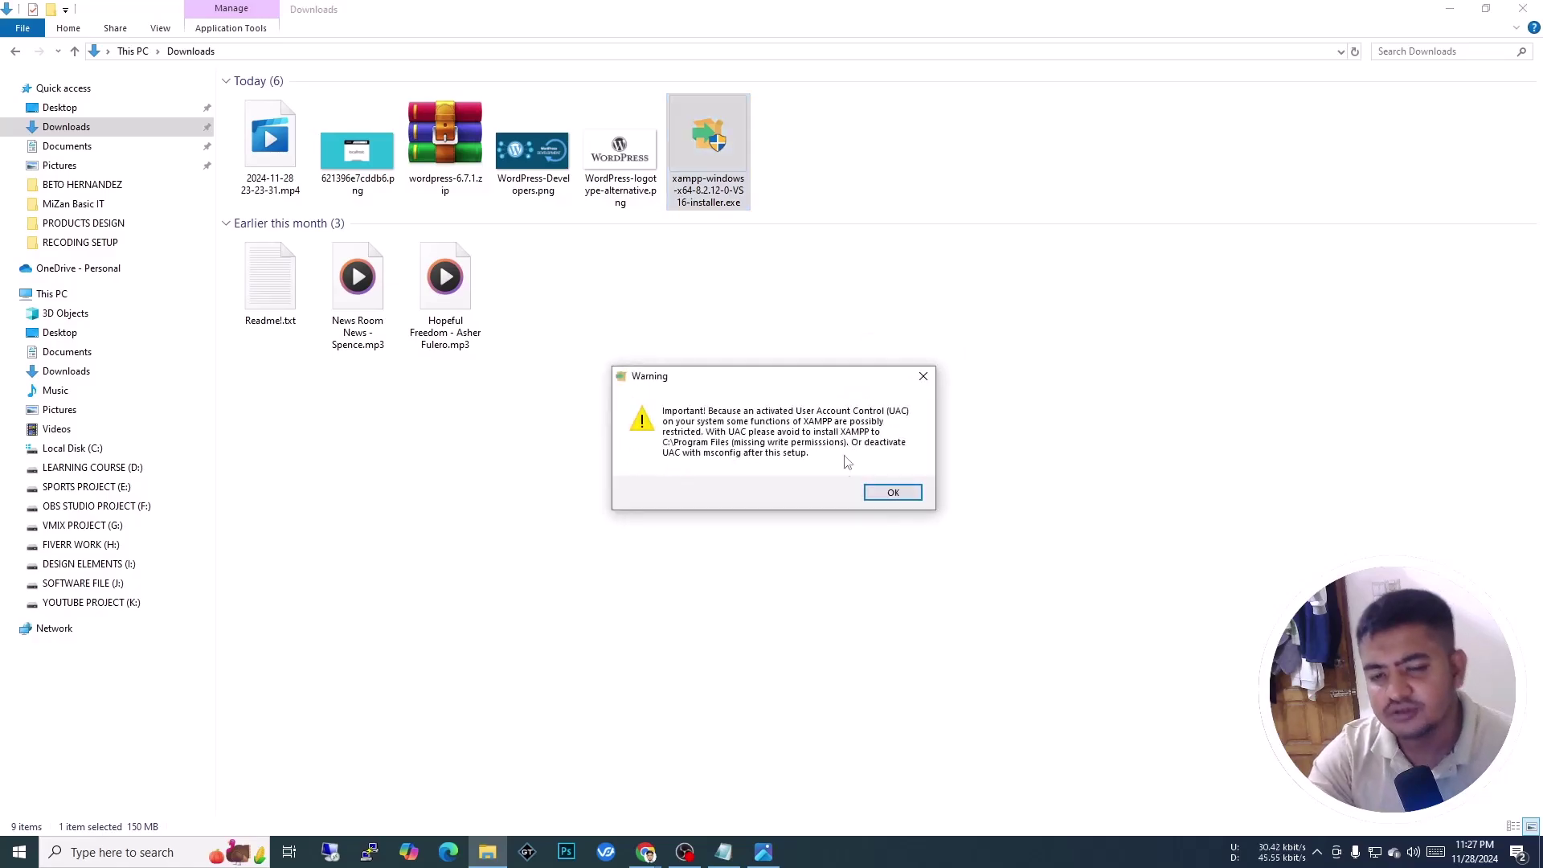
Dismiss the UAC warning and deselect Tomcat, Mercury, Webalizer and Fake Sendmail components
{"action": "left_click", "coordinate": [890, 493]}
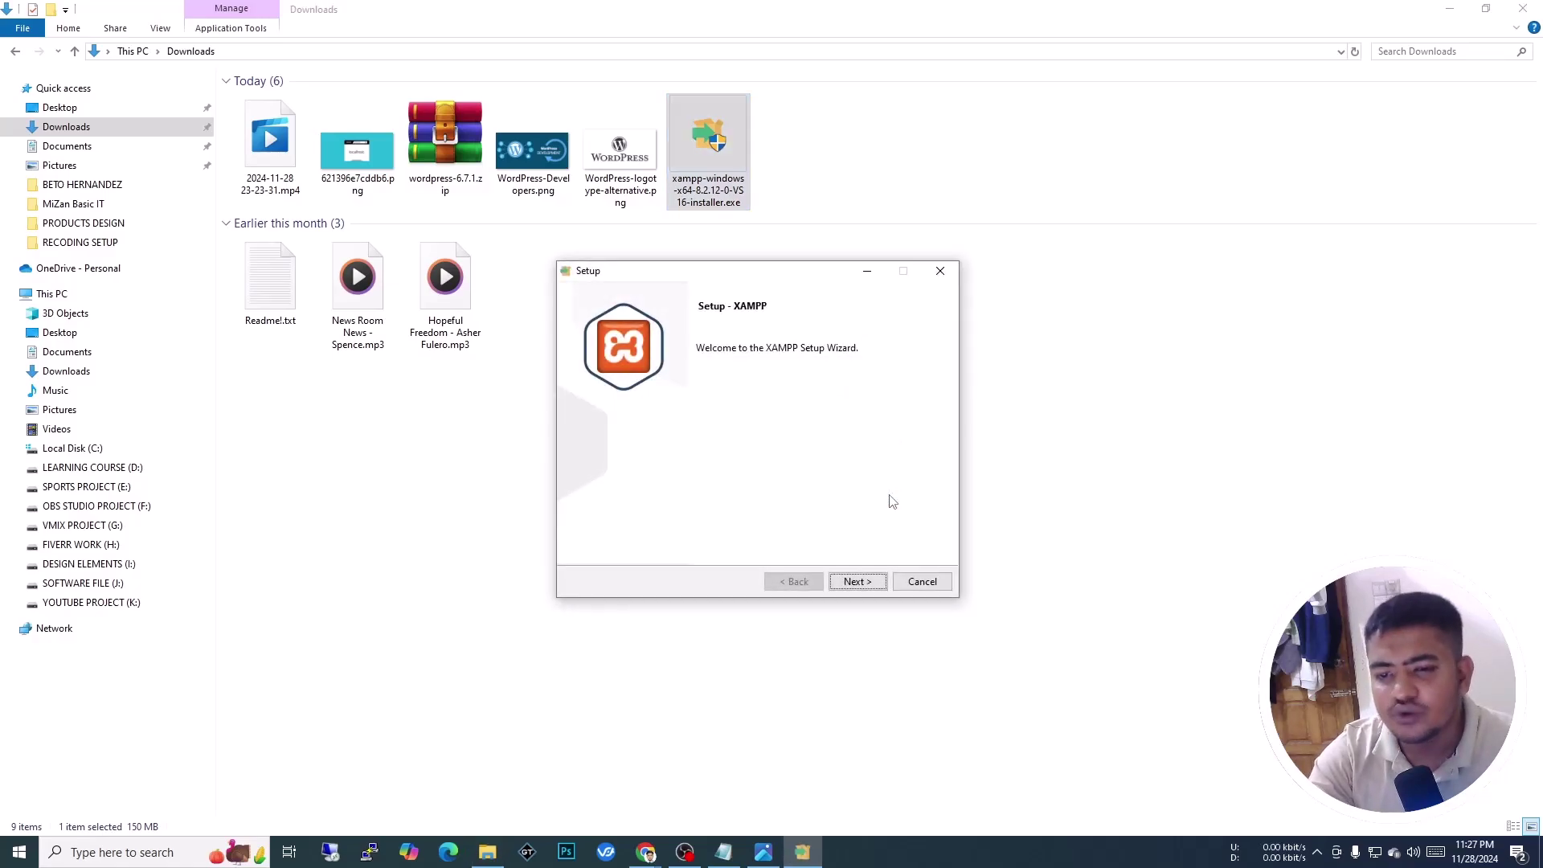
{"action": "left_click", "coordinate": [857, 585]}
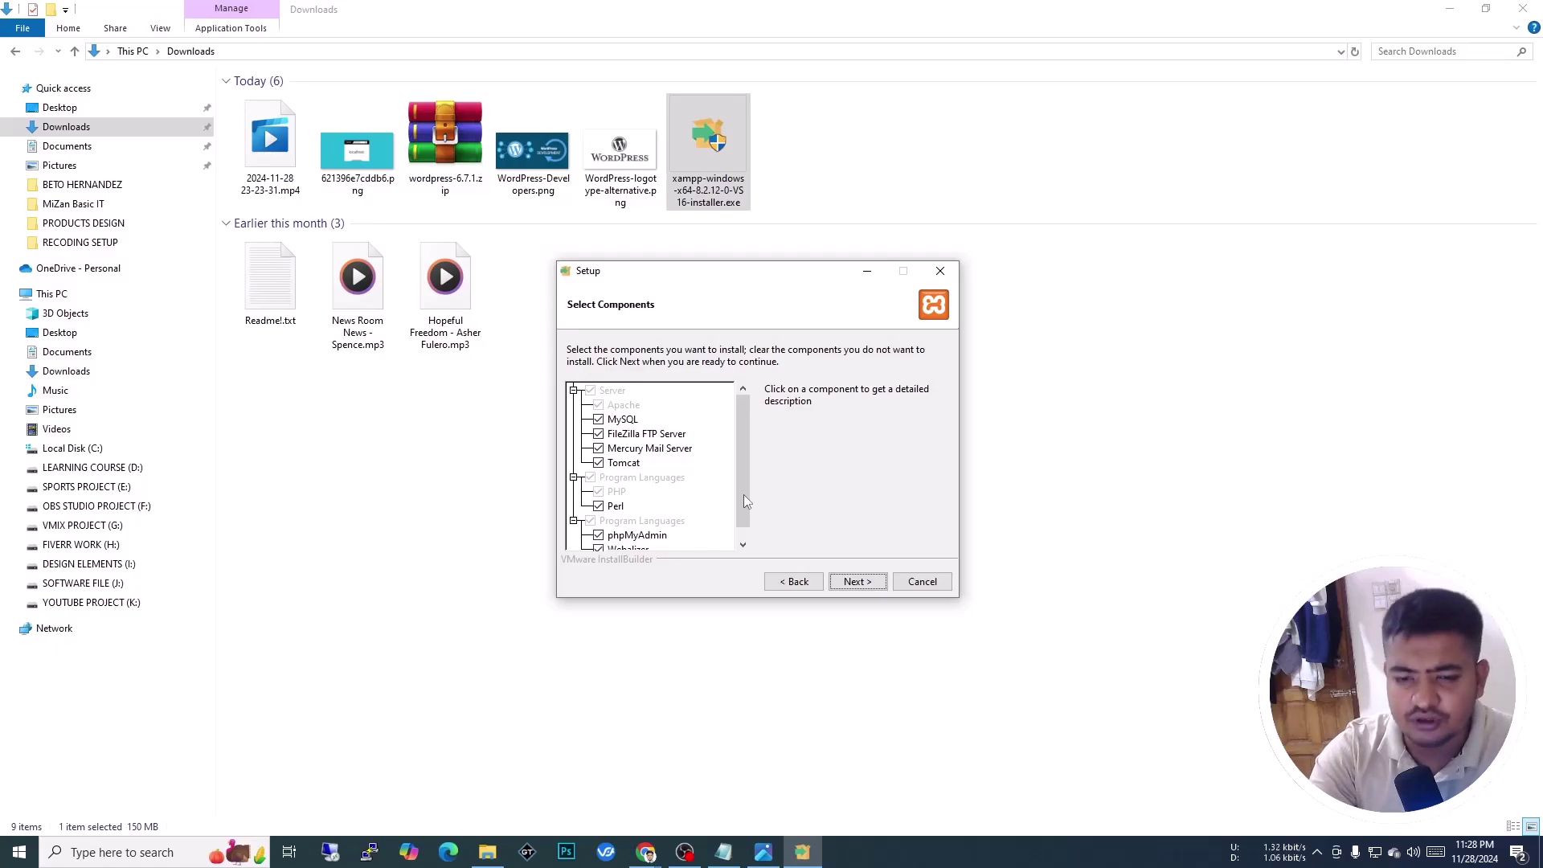
{"action": "left_click", "coordinate": [599, 463]}
{"action": "left_click", "coordinate": [599, 449]}
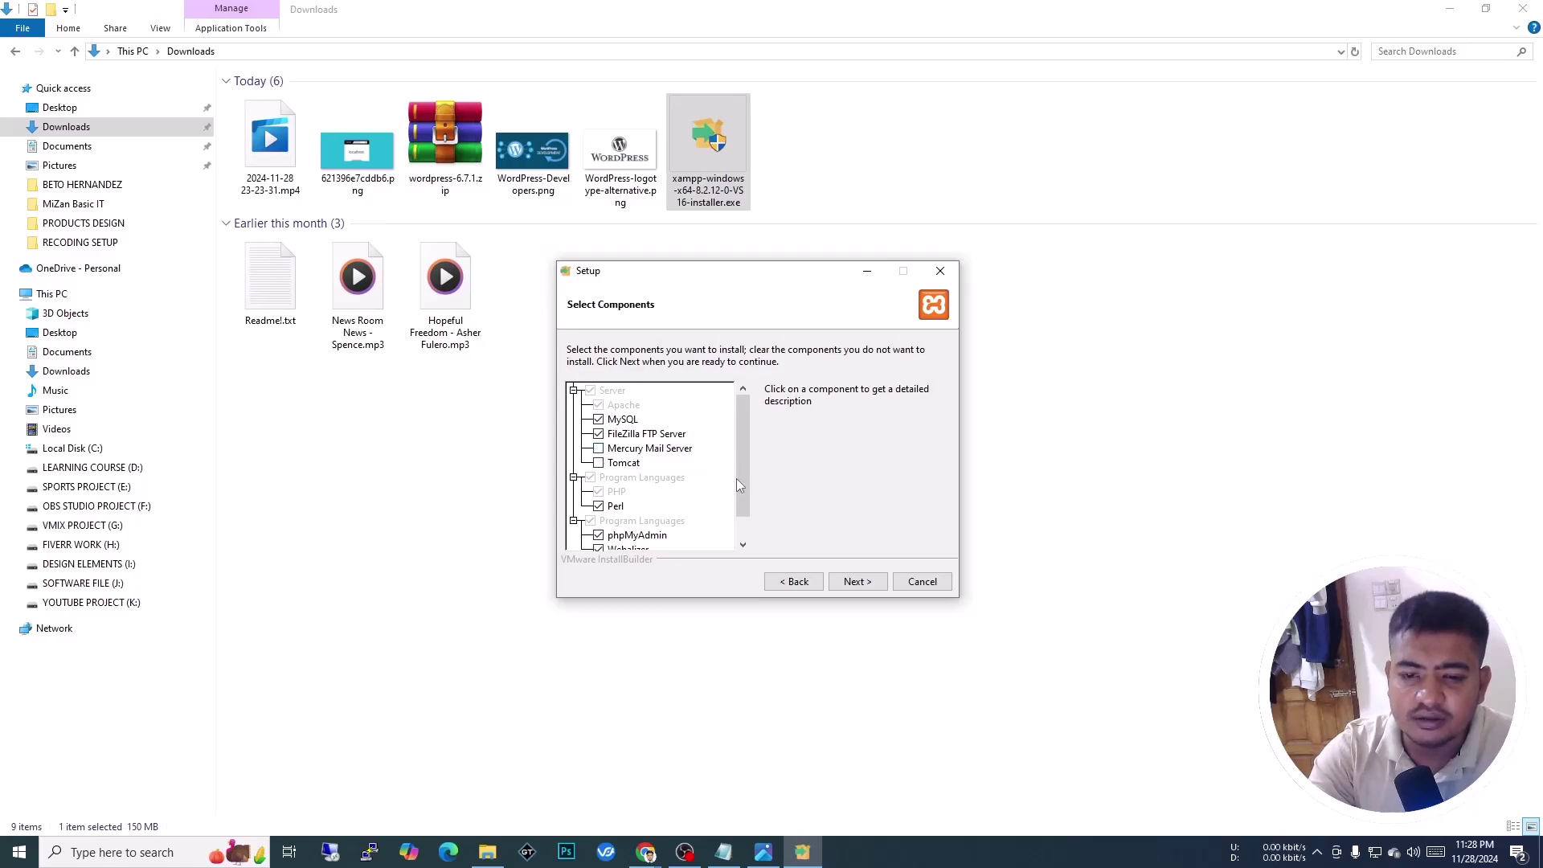
{"action": "scroll", "coordinate": [744, 499], "scroll_direction": "down", "scroll_amount": 2}
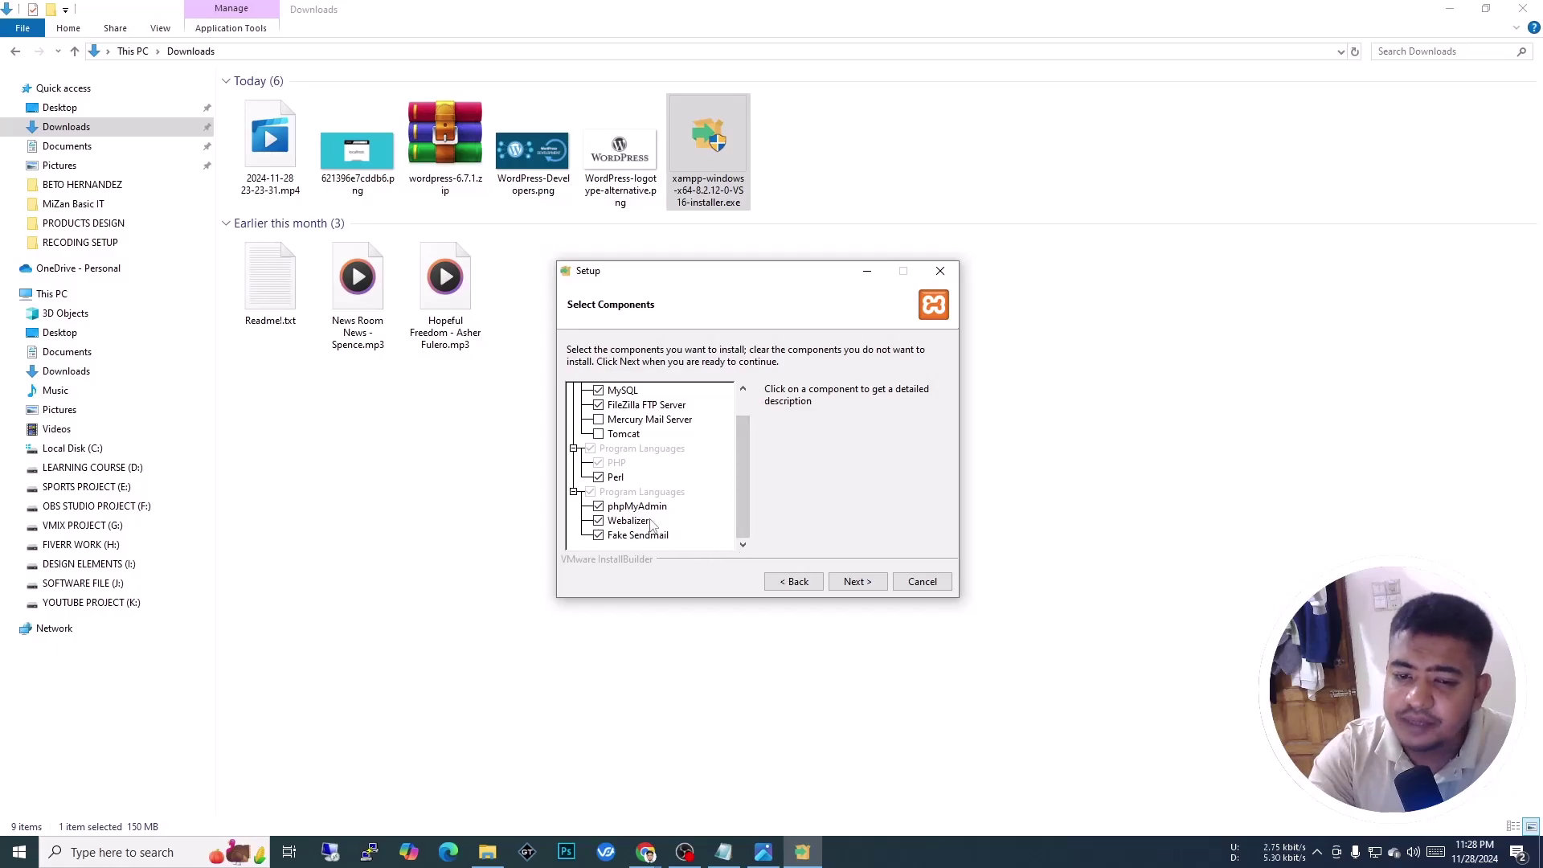
{"action": "left_click", "coordinate": [599, 521]}
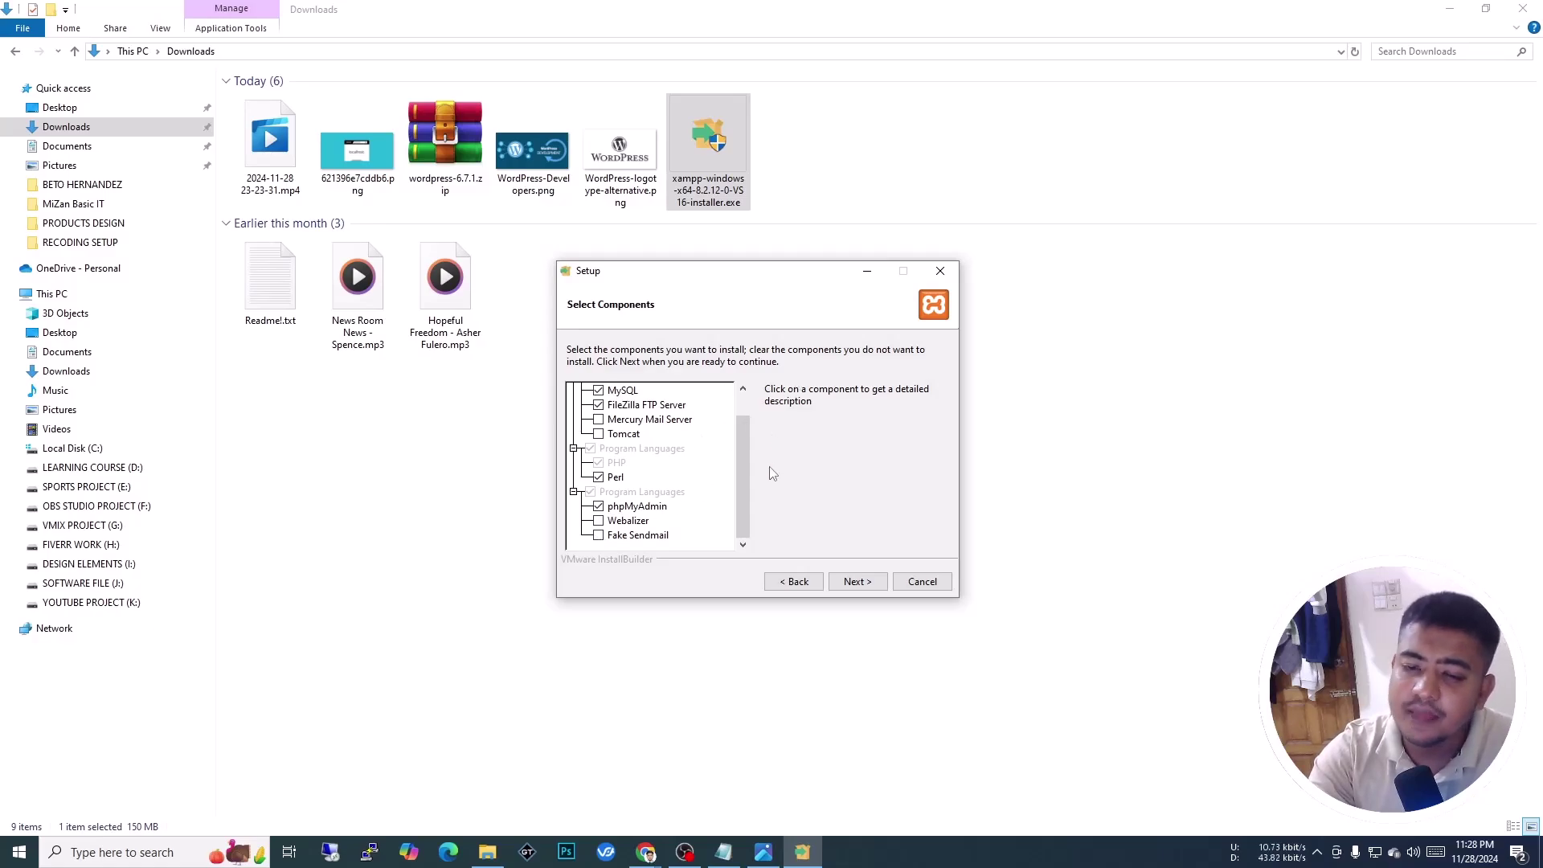
{"action": "left_click_drag", "start_coordinate": [746, 484], "coordinate": [746, 415]}
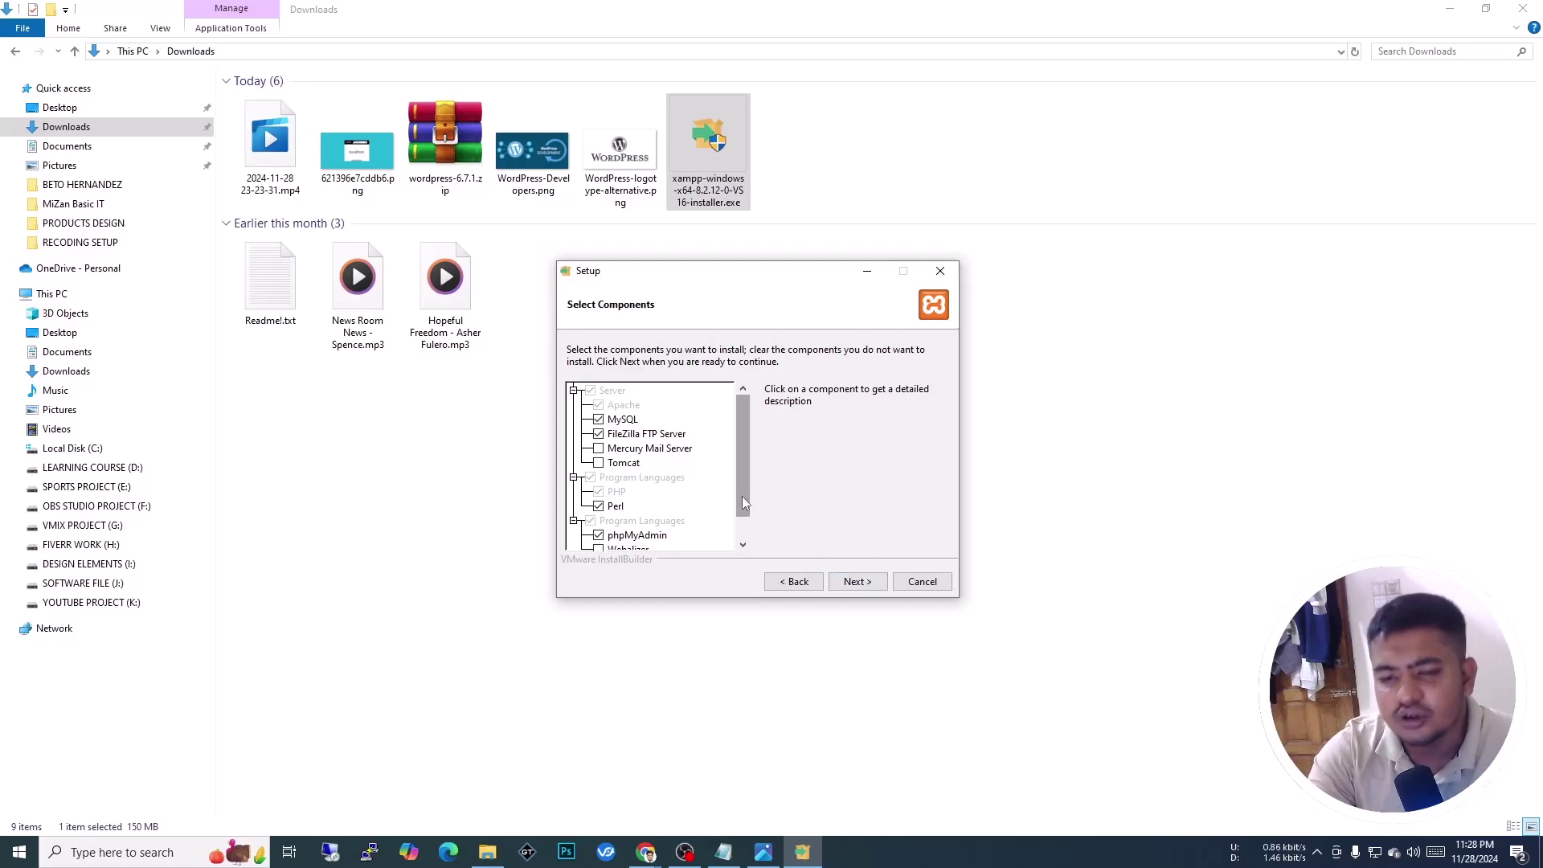
{"action": "scroll", "coordinate": [742, 502], "scroll_direction": "down", "scroll_amount": 2}
{"action": "left_click", "coordinate": [857, 581]}
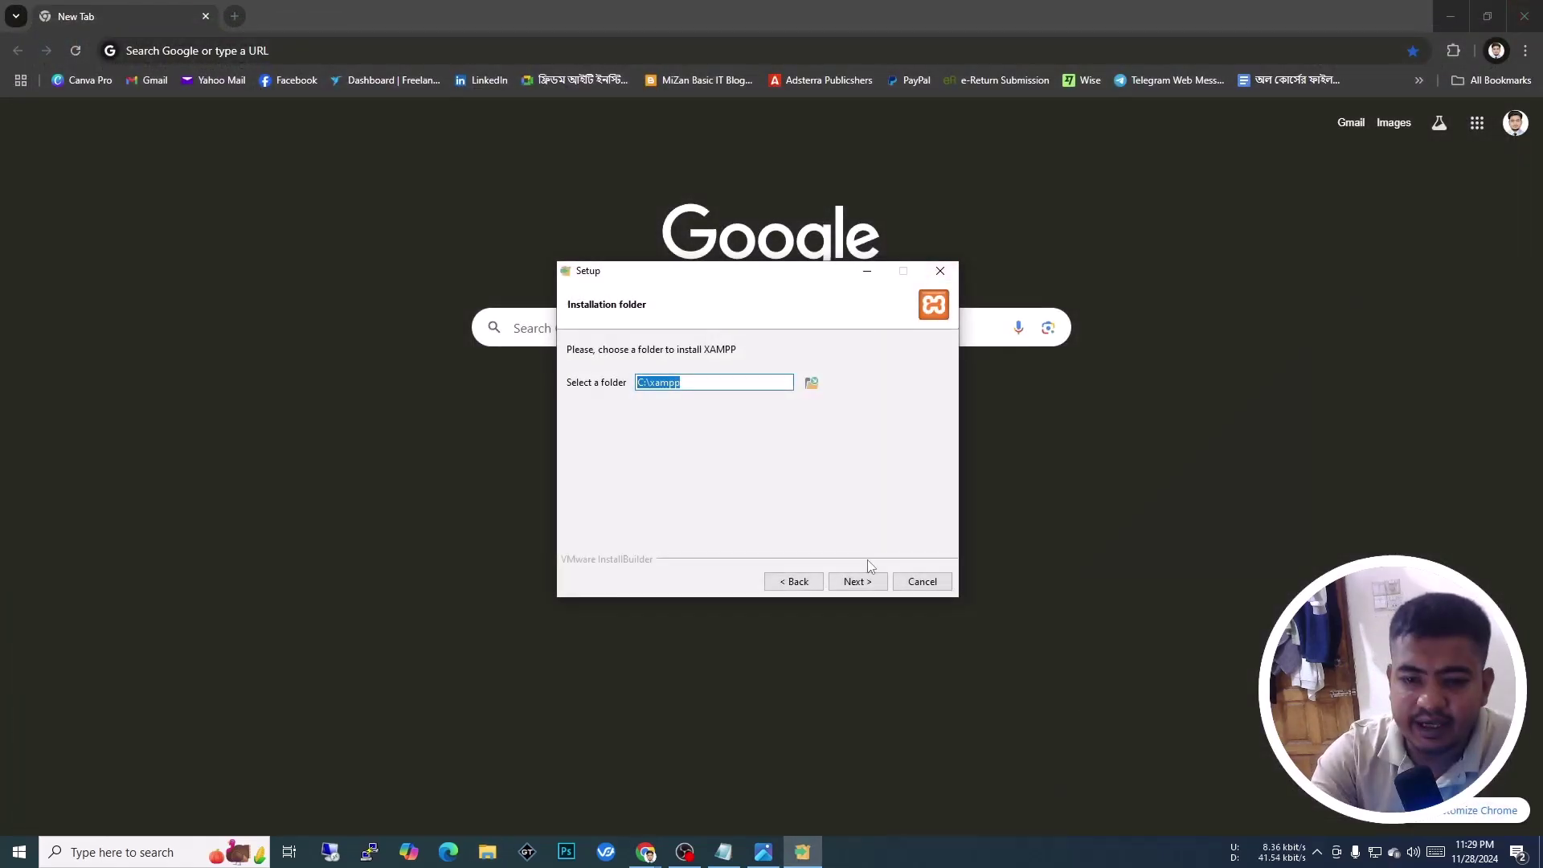
Keep C:\xampp as the folder and English as the language, then start installing
{"action": "left_click", "coordinate": [856, 581]}
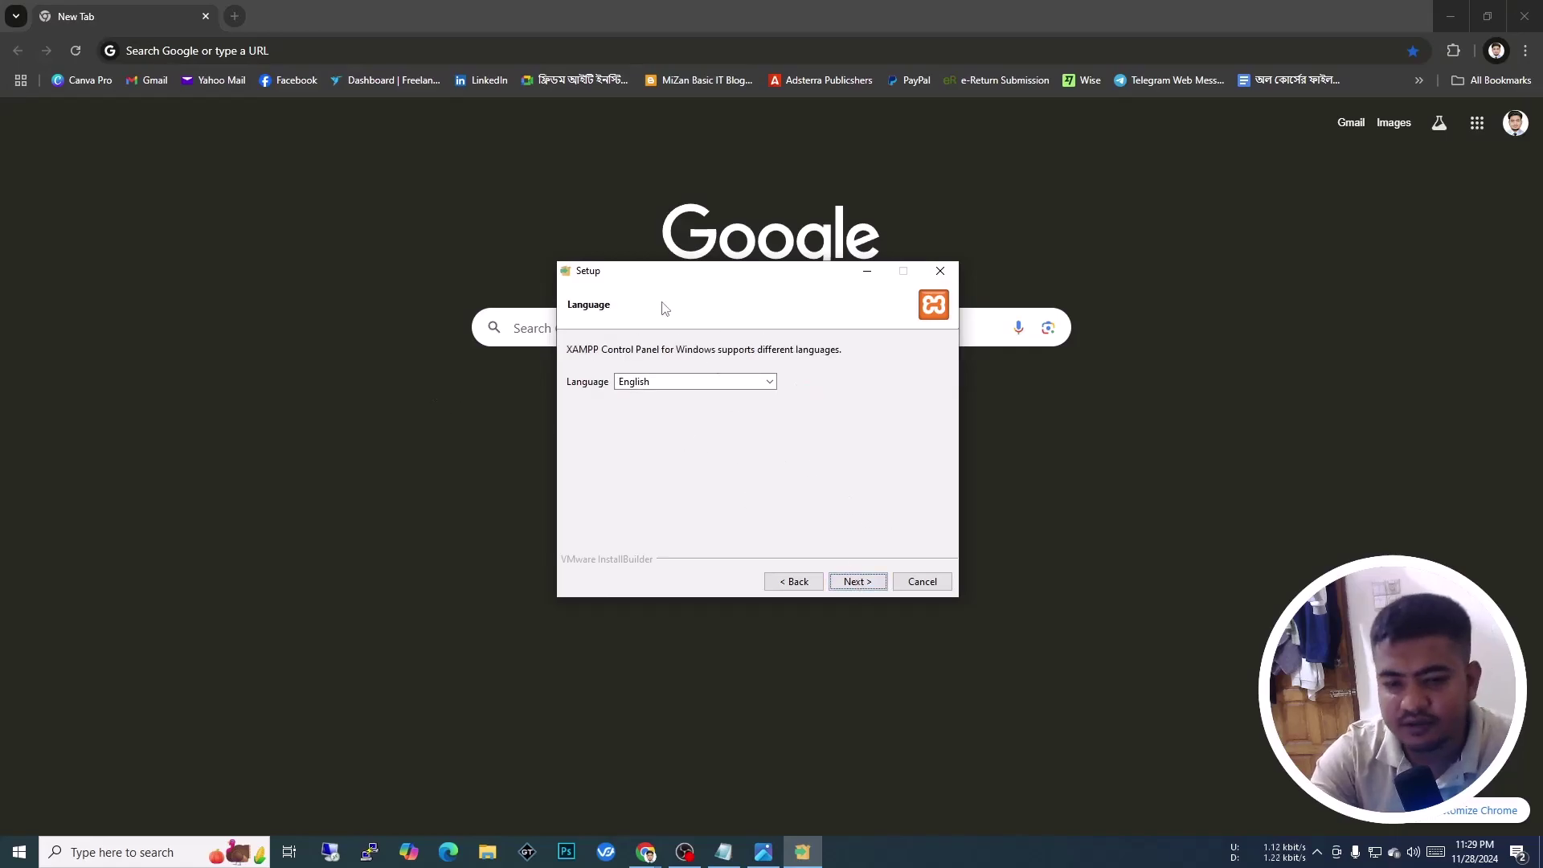
{"action": "left_click", "coordinate": [858, 583]}
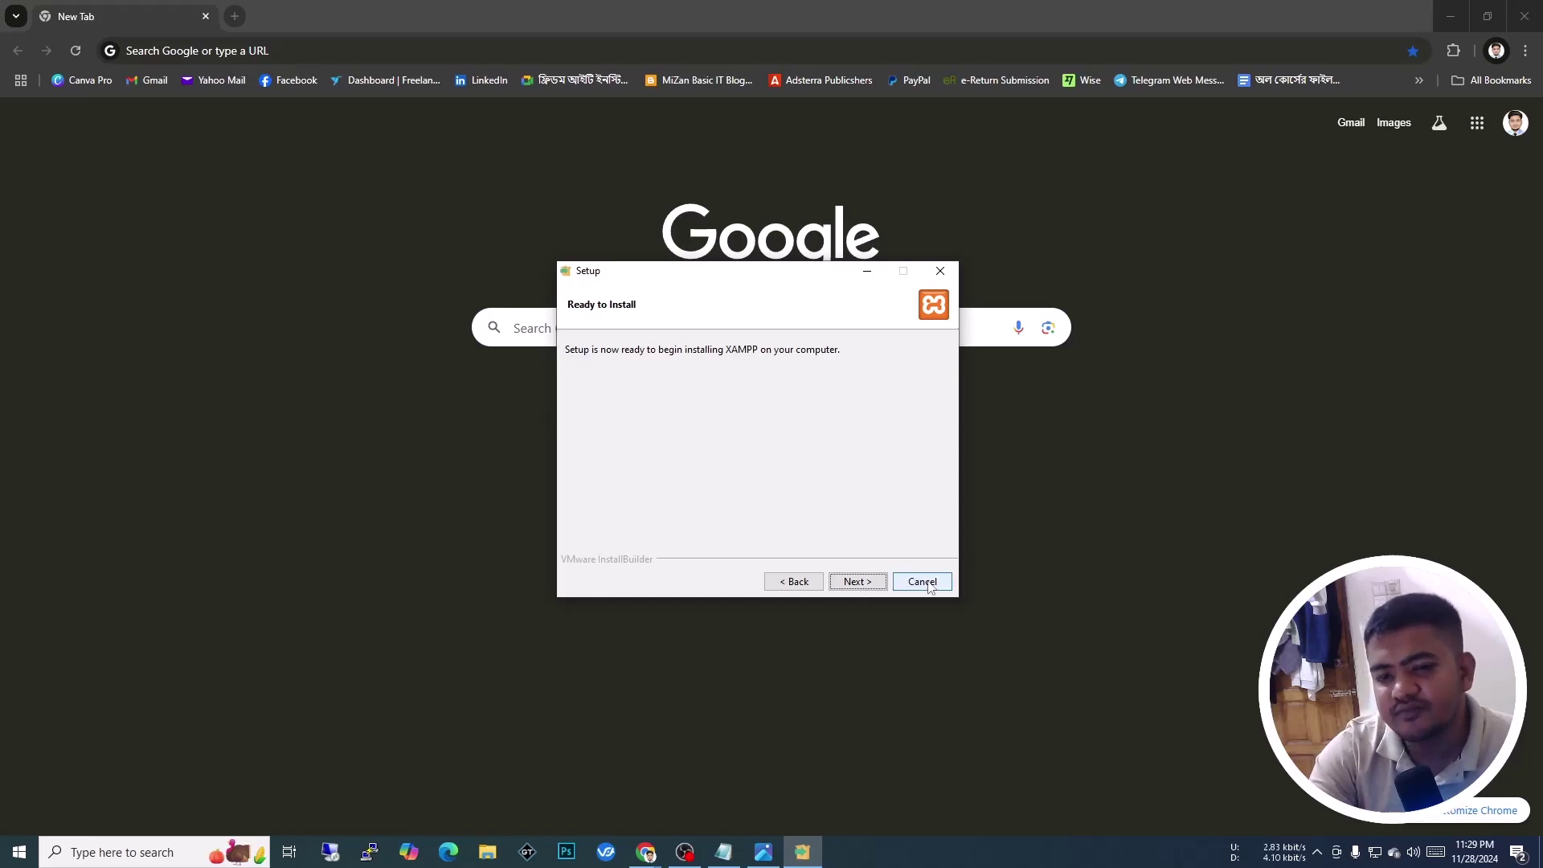
{"action": "left_click", "coordinate": [861, 584]}
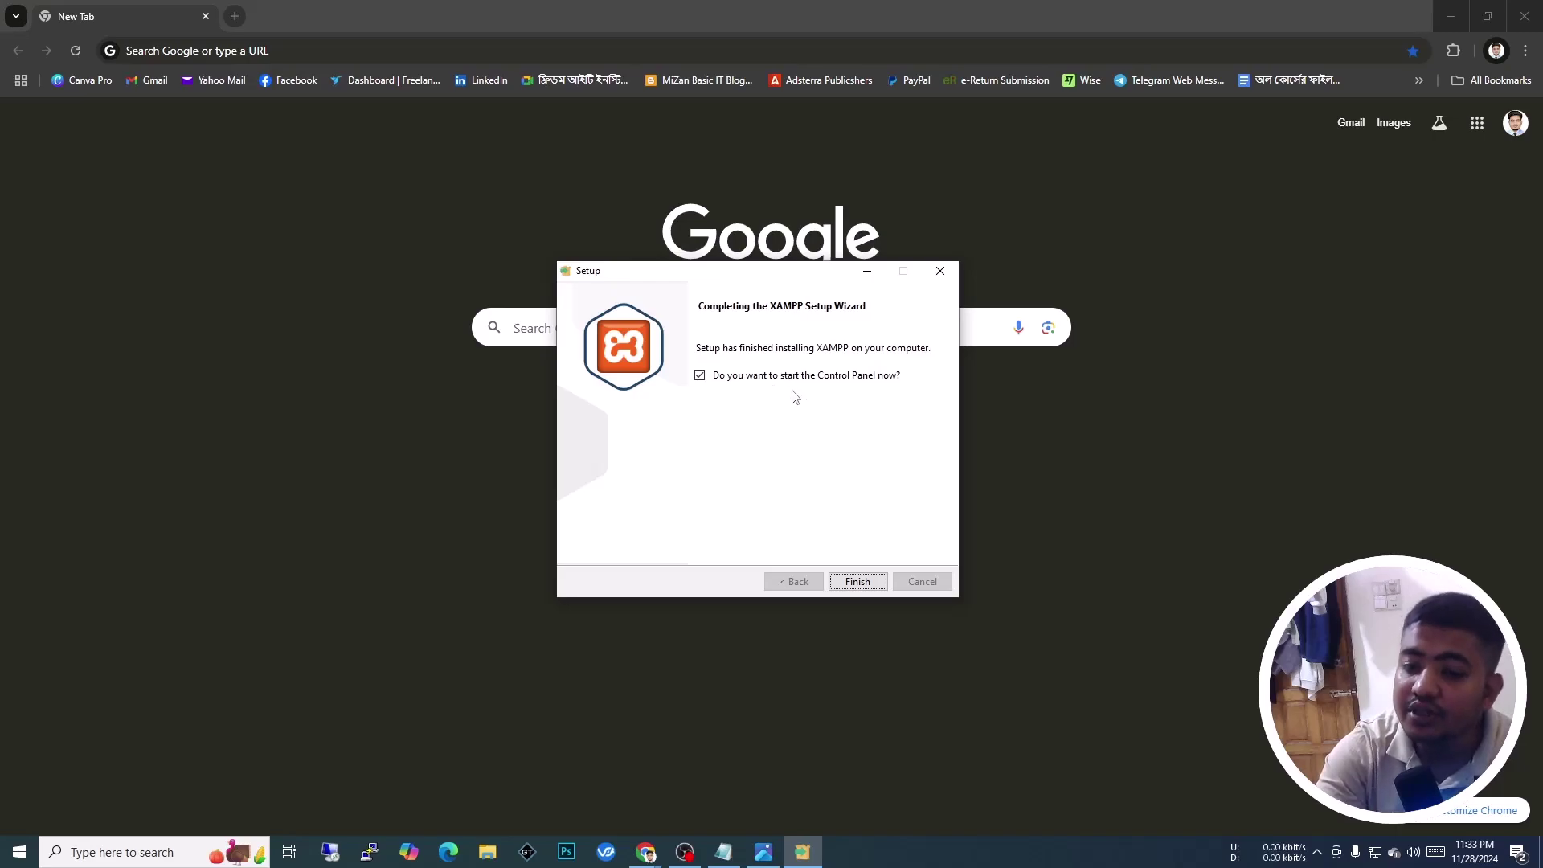
Finish the wizard, let XAMPP Control Panel v3.3.0 launch, then close it
{"action": "left_click", "coordinate": [863, 581]}
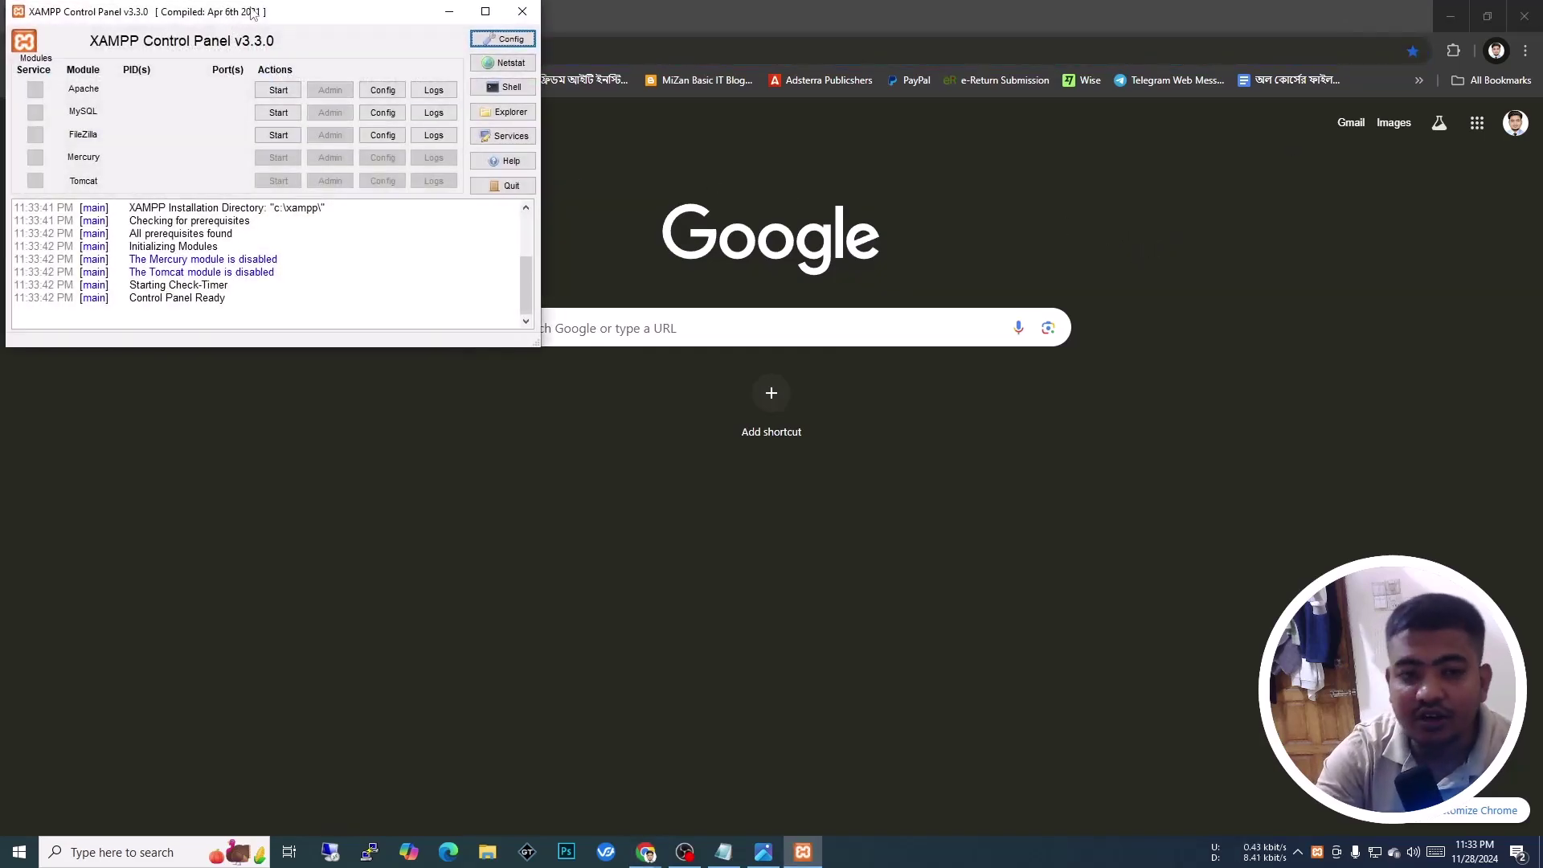
{"action": "left_click_drag", "start_coordinate": [296, 16], "coordinate": [1003, 298]}
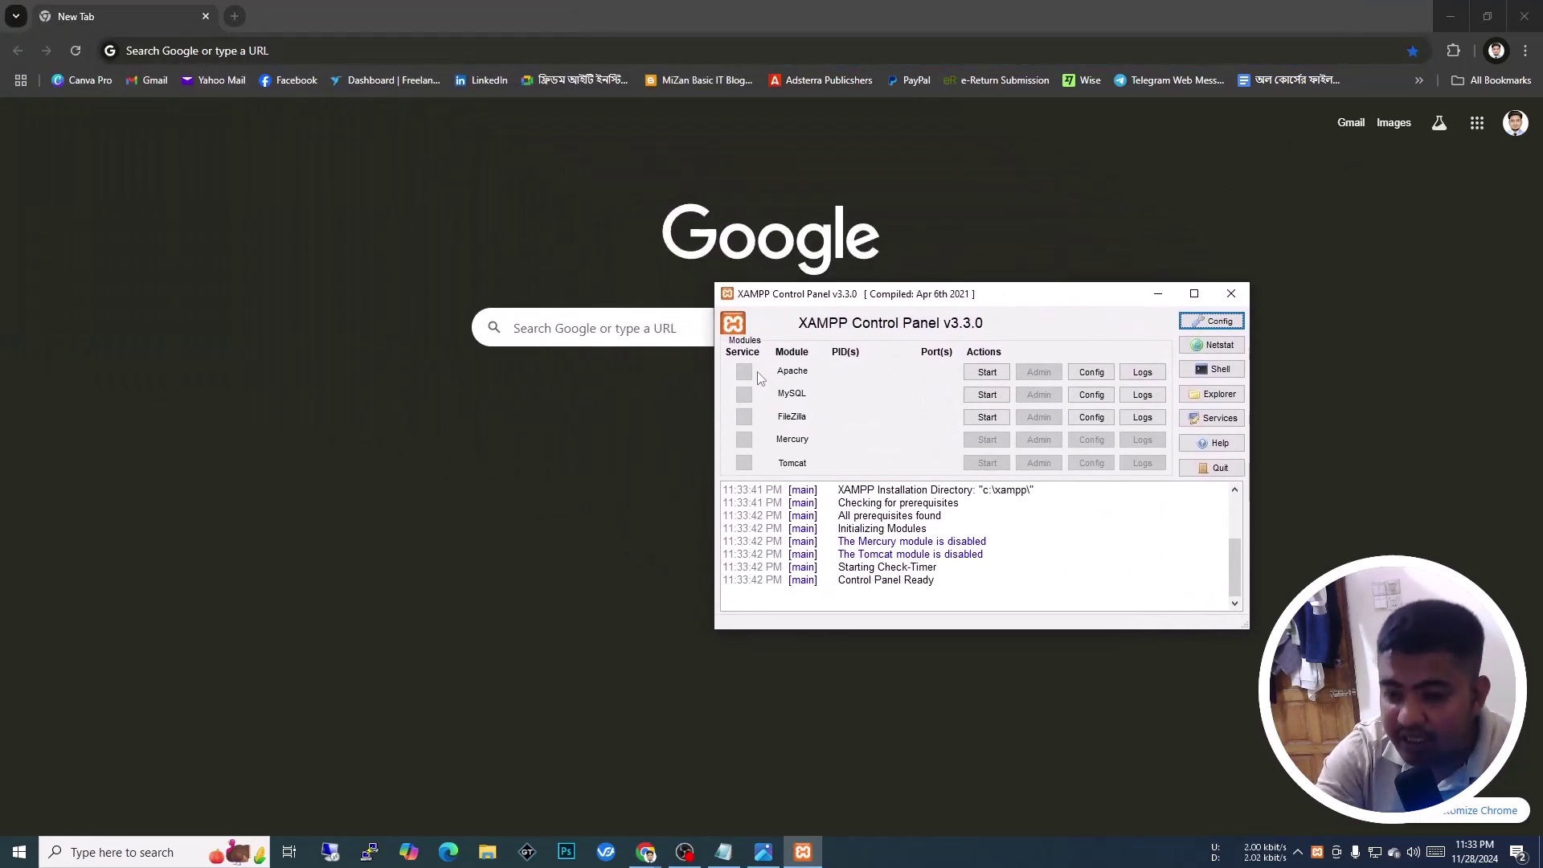
{"action": "left_click", "coordinate": [1231, 294]}
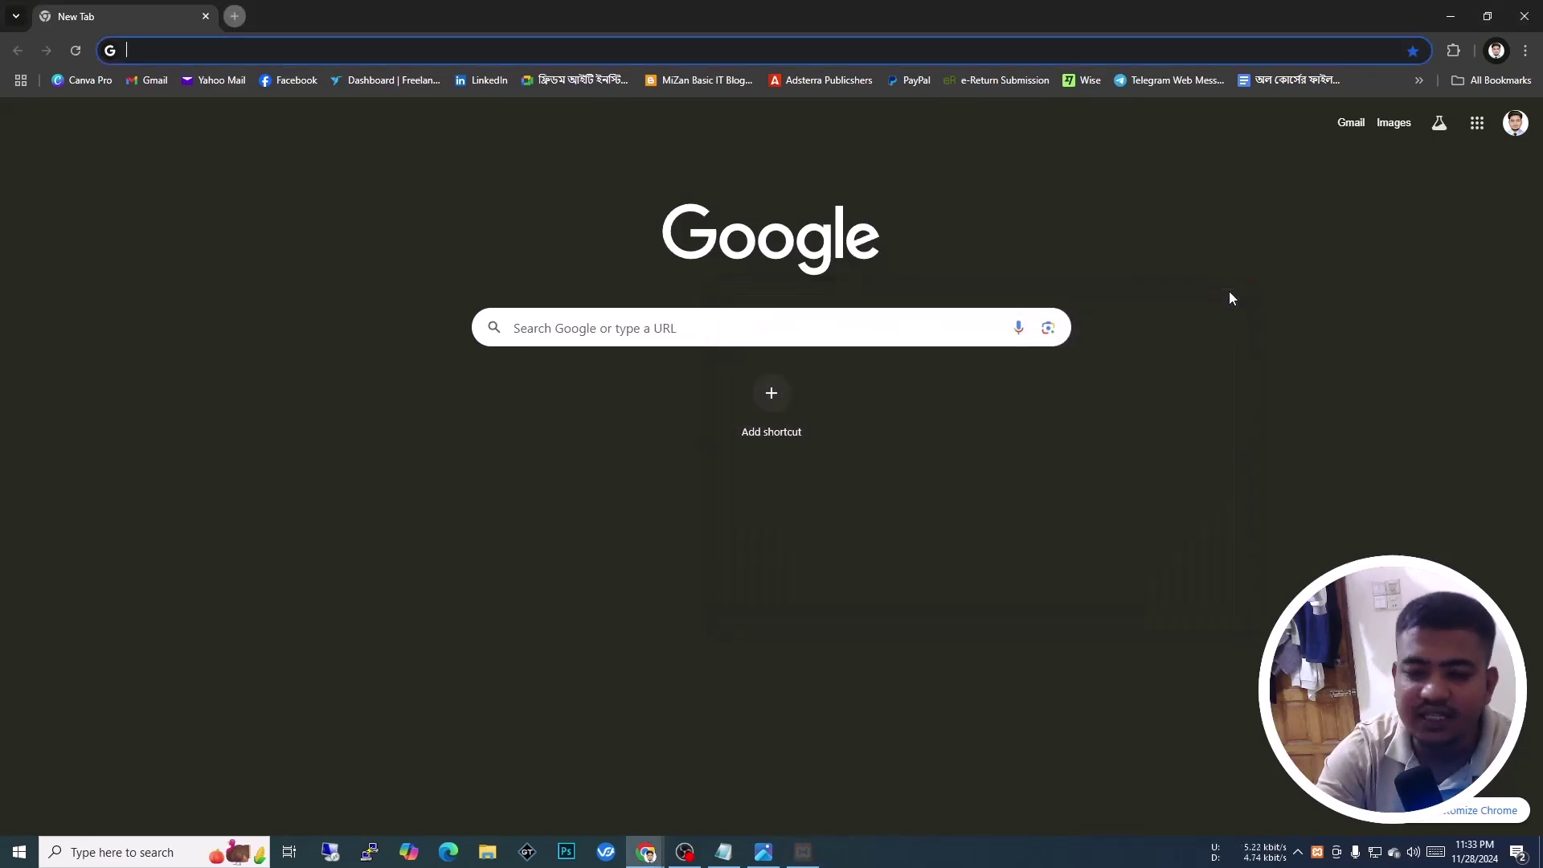
Extract wordpress-6.7.1.zip in Downloads using WinRAR's Extract files option with default destination
{"action": "left_click", "coordinate": [485, 855]}
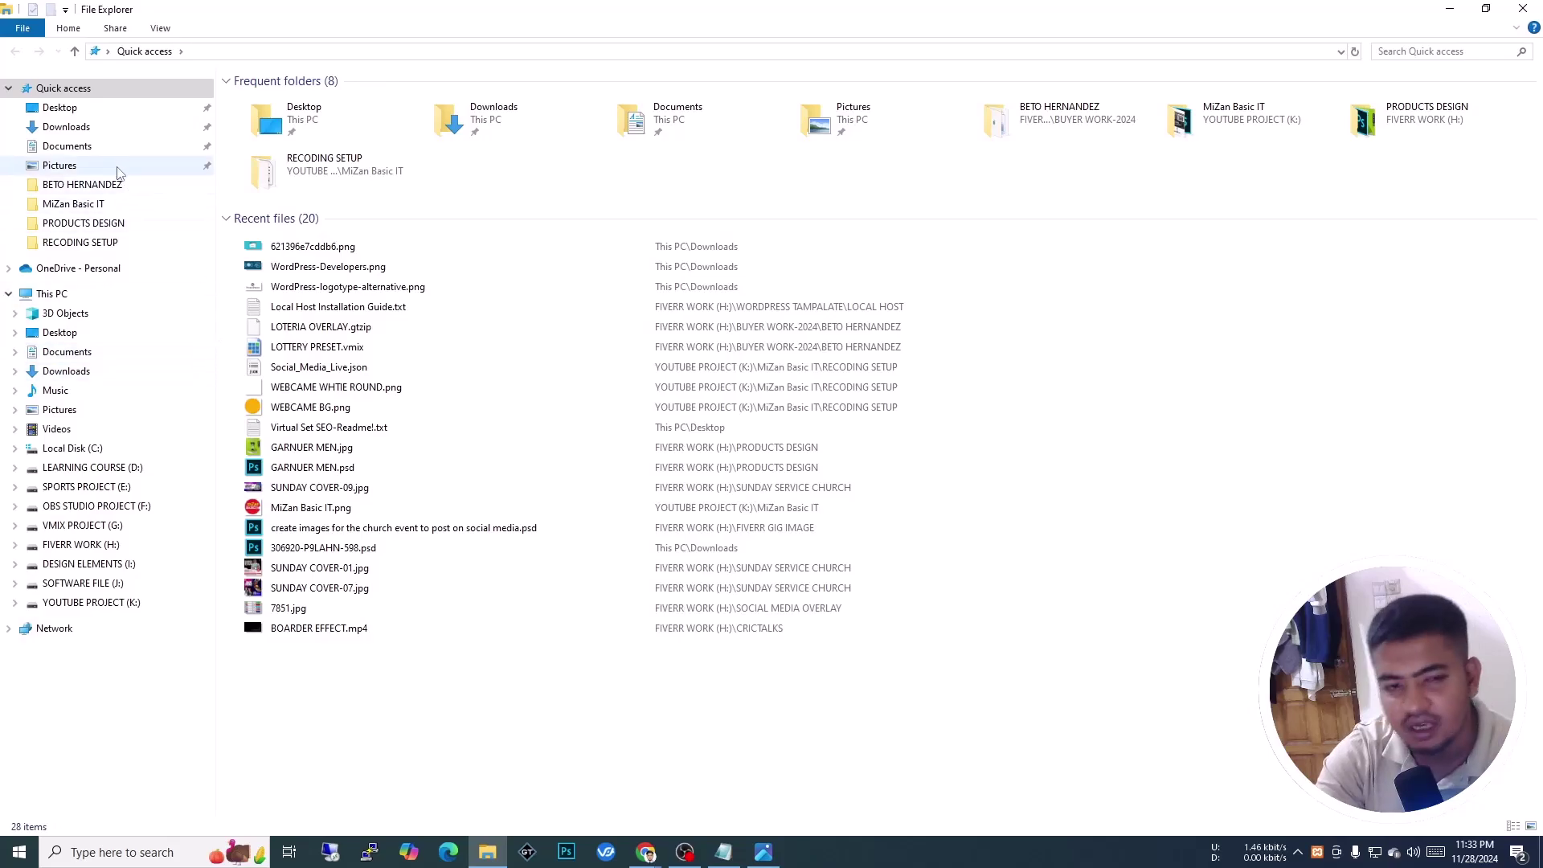
{"action": "left_click", "coordinate": [90, 134]}
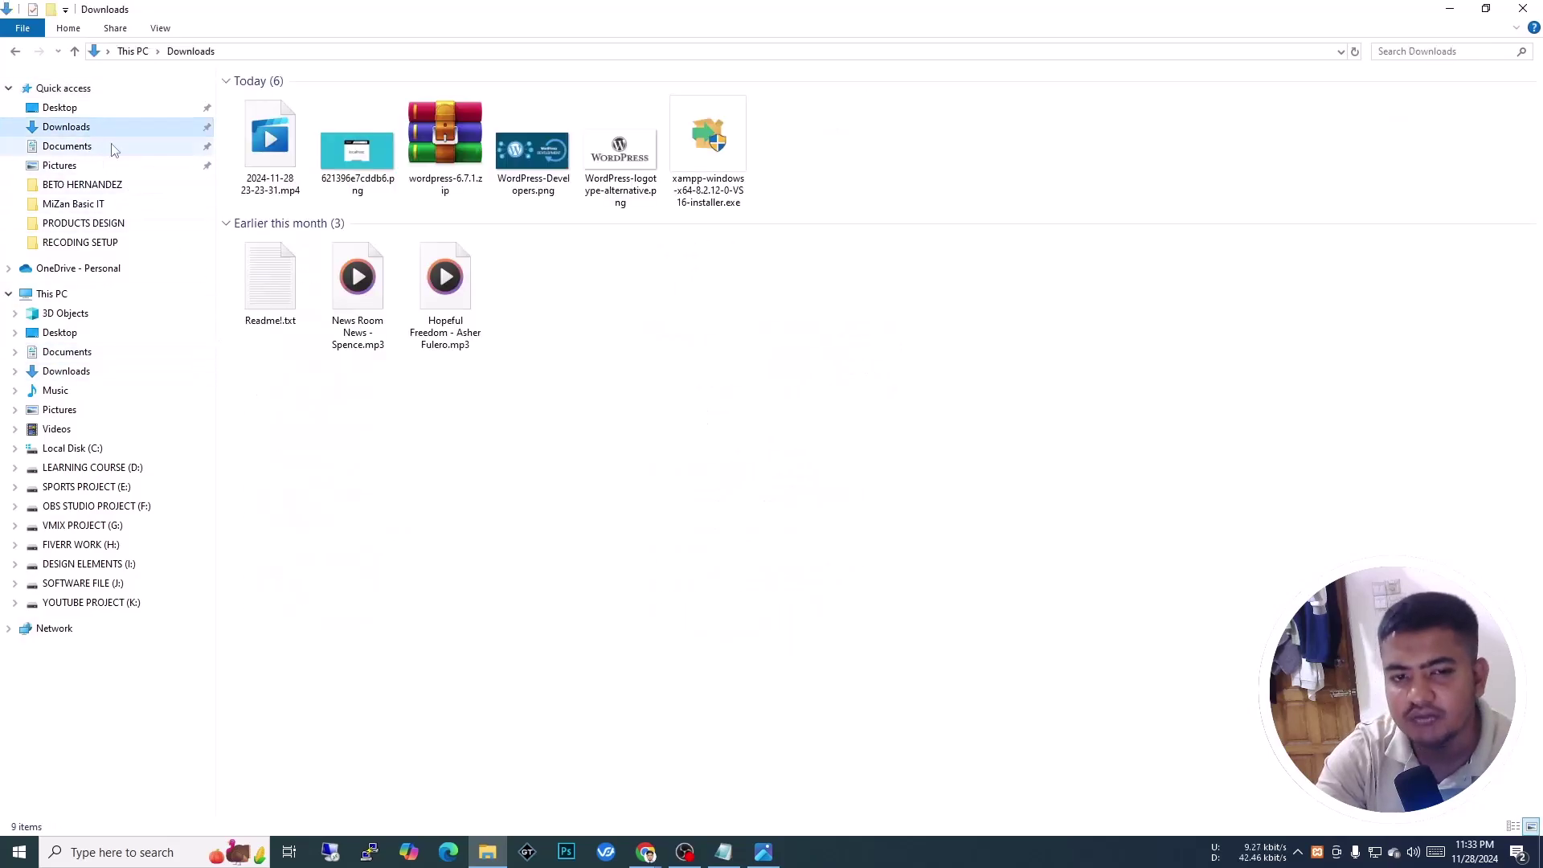
{"action": "left_click", "coordinate": [462, 157]}
{"action": "right_click", "coordinate": [462, 170]}
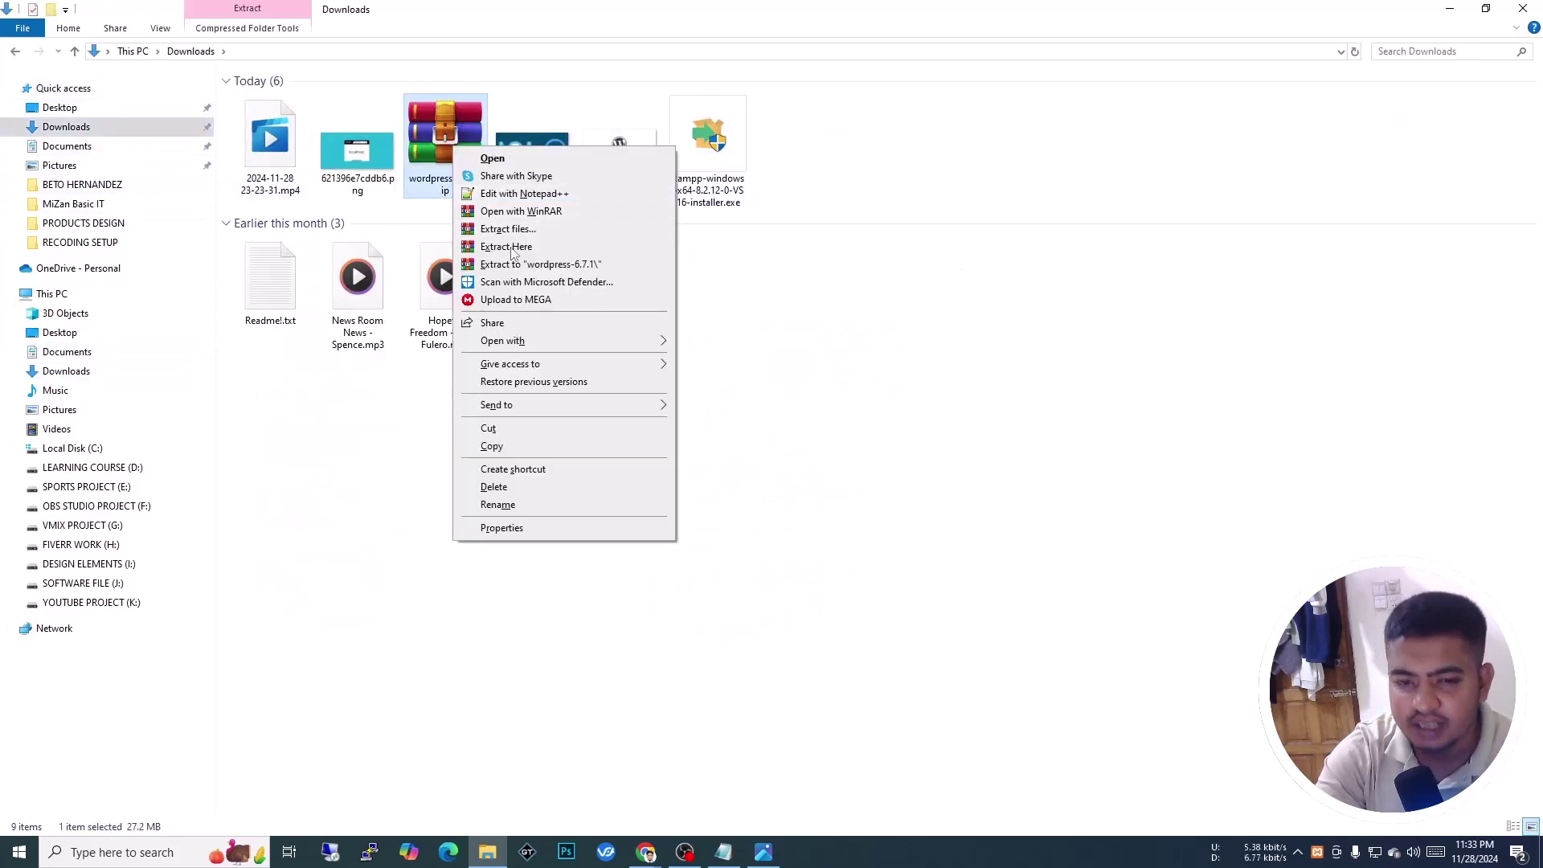
{"action": "left_click", "coordinate": [508, 229]}
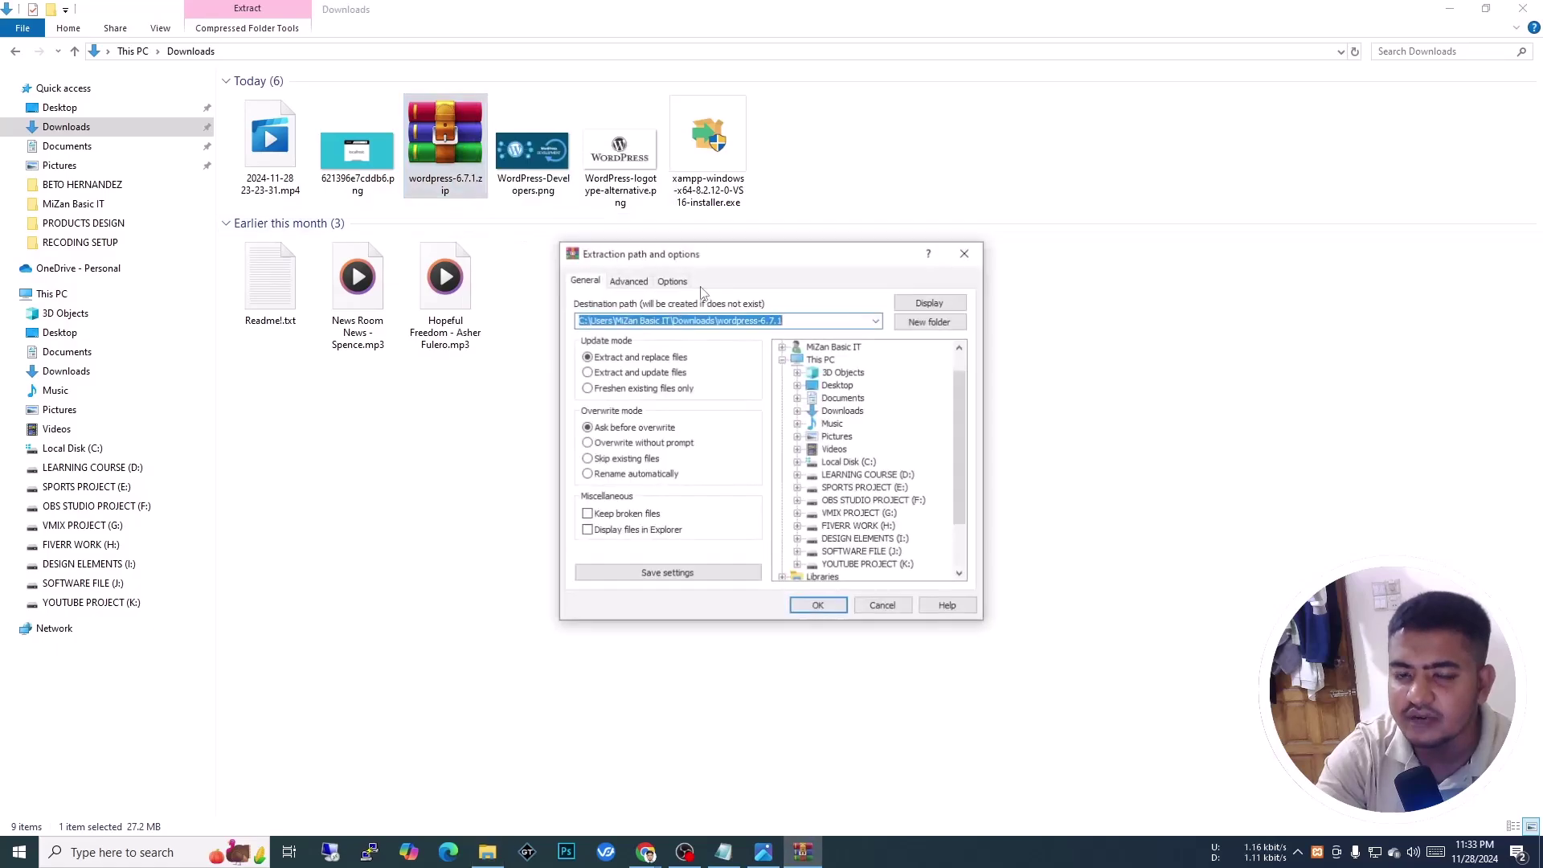
{"action": "left_click", "coordinate": [827, 610]}
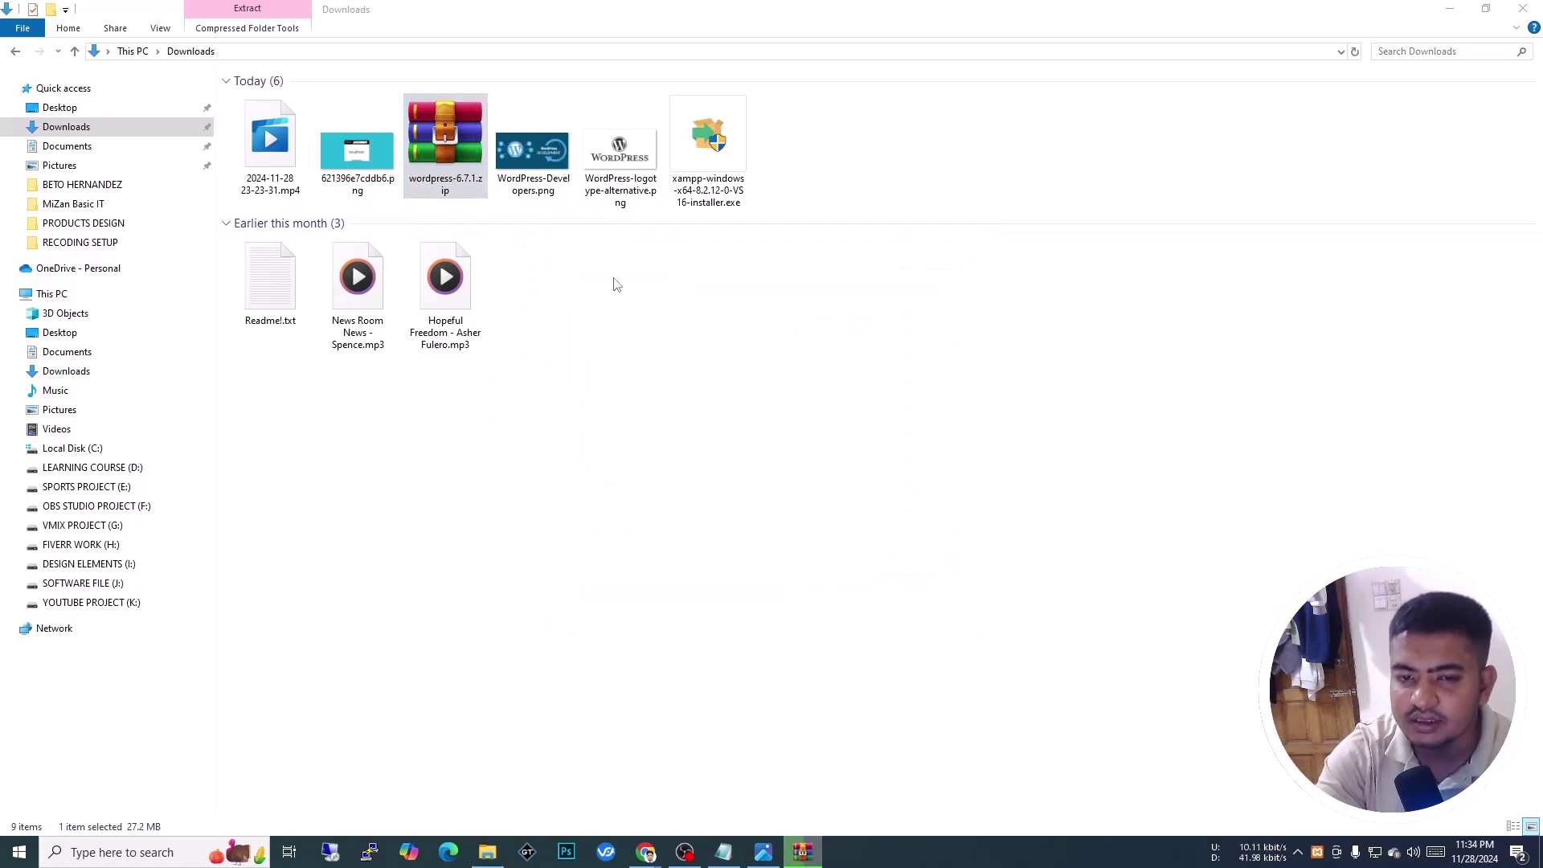
Open wordpress-6.7.1\wordpress, review wp-admin, wp-content, wp-includes and index.php, then close Explorer
{"action": "left_click", "coordinate": [802, 176]}
{"action": "double_click", "coordinate": [801, 175]}
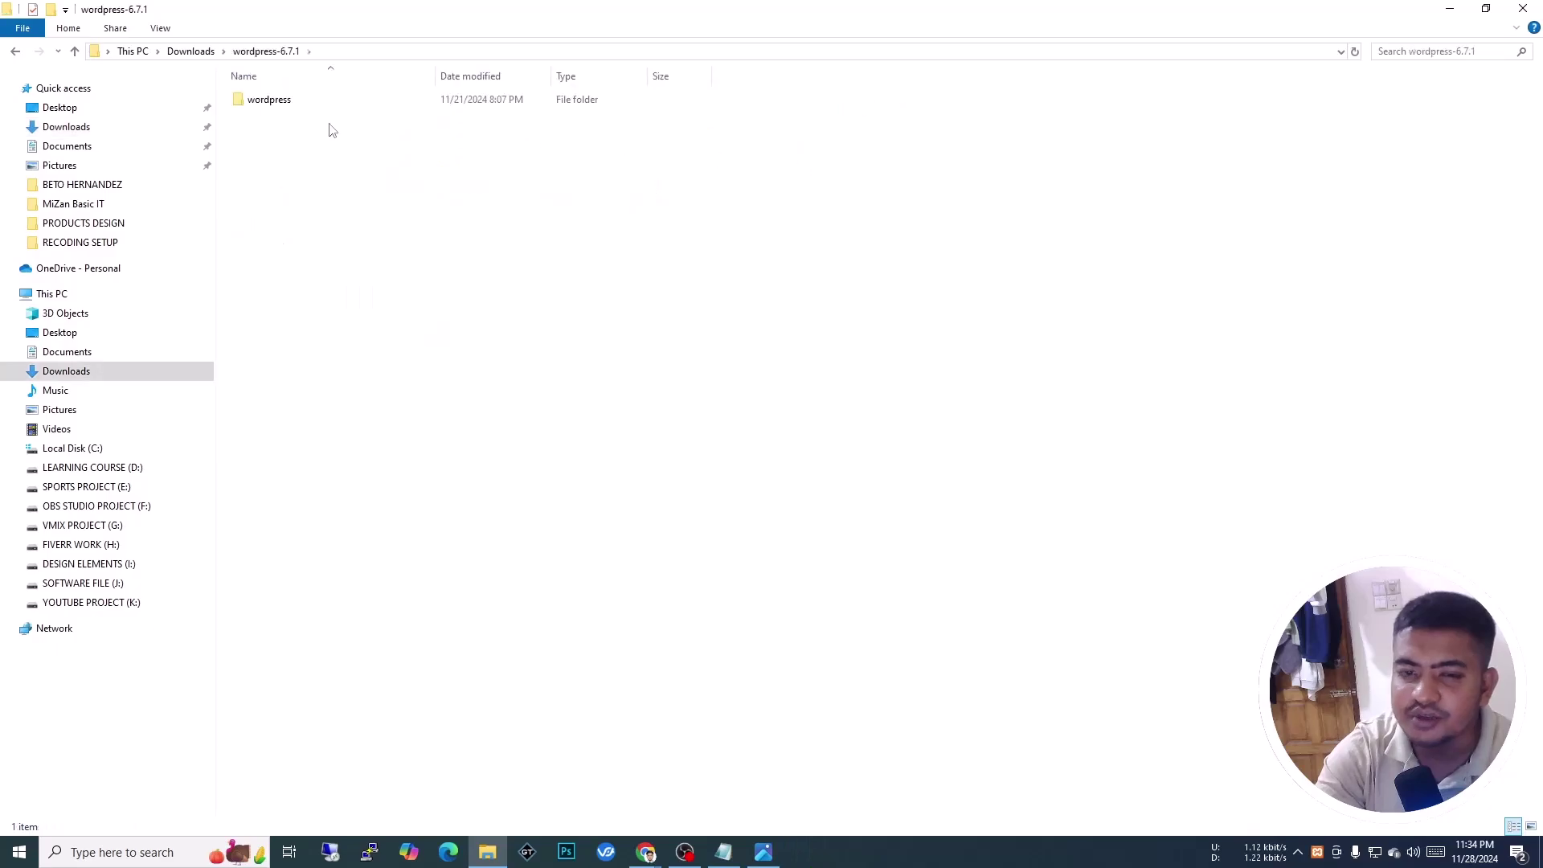
{"action": "double_click", "coordinate": [277, 100]}
{"action": "left_click_drag", "start_coordinate": [380, 460], "coordinate": [302, 86]}
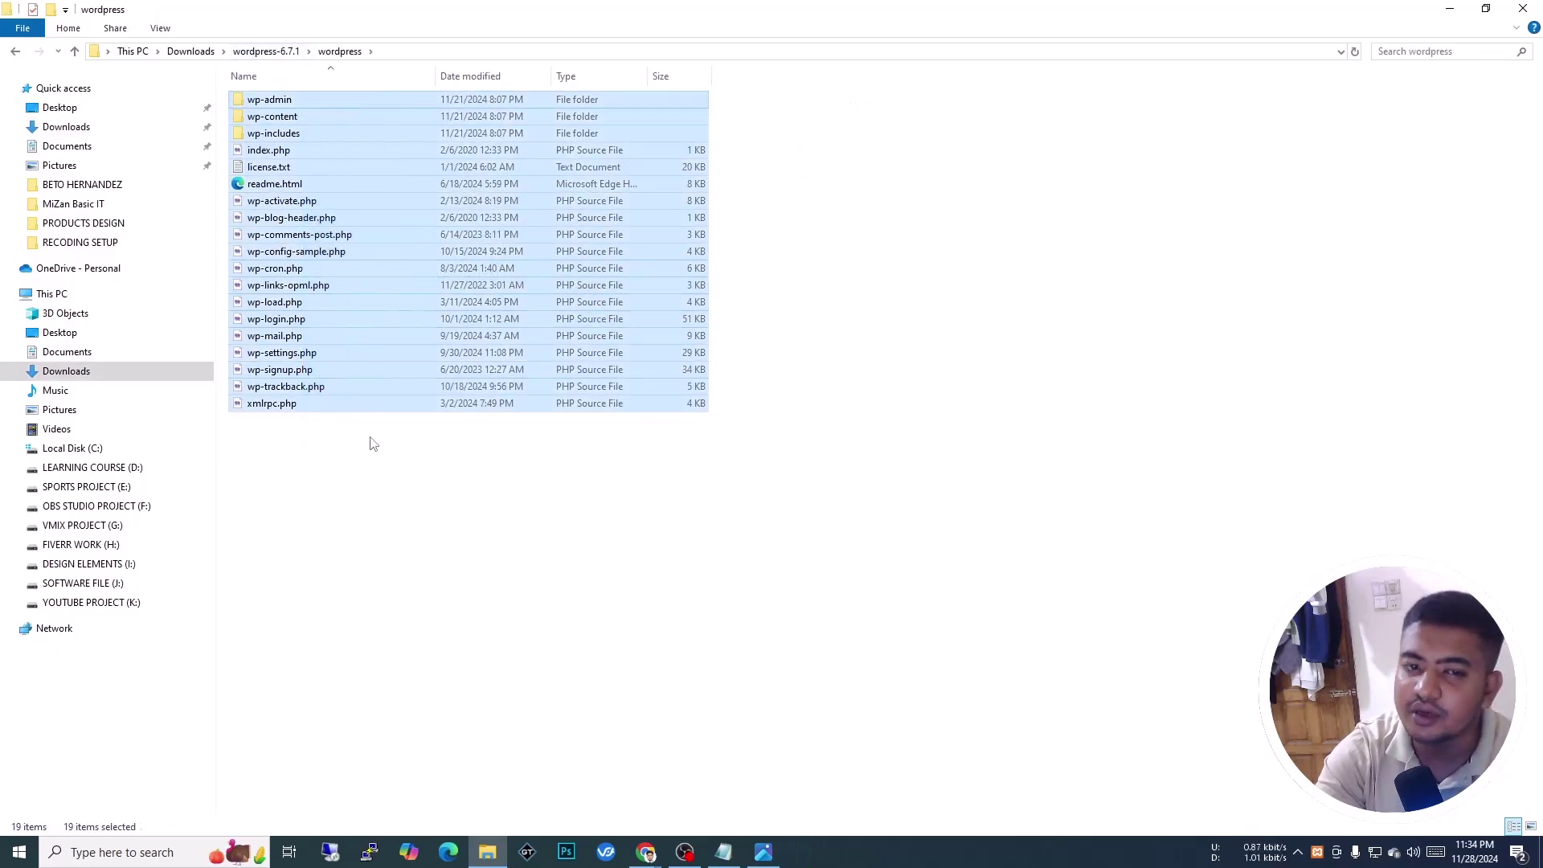
{"action": "left_click", "coordinate": [353, 465]}
{"action": "left_click", "coordinate": [279, 105]}
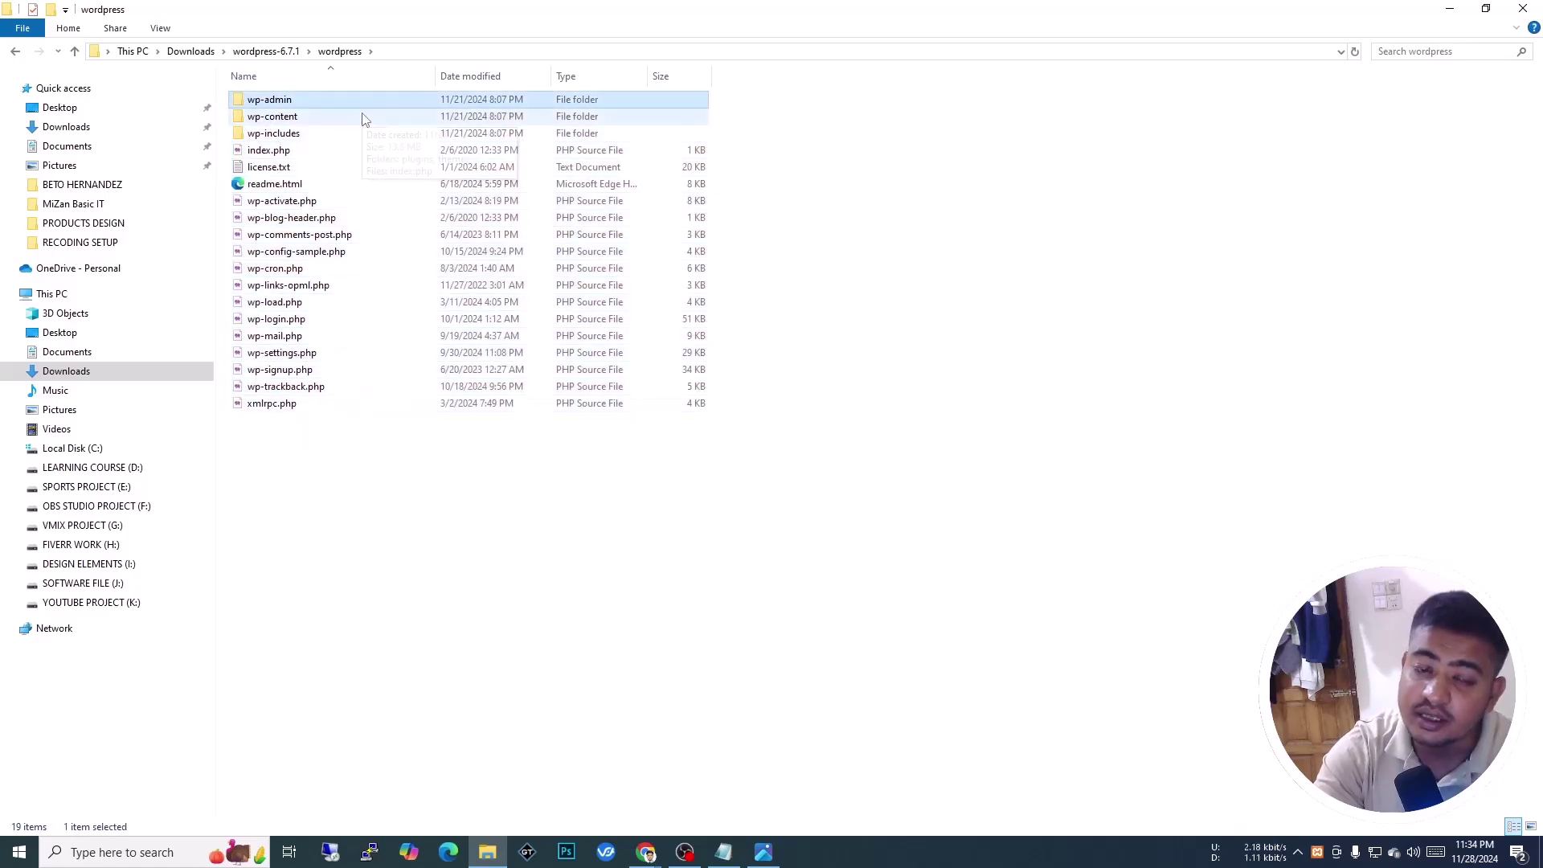
{"action": "key", "text": "Down"}
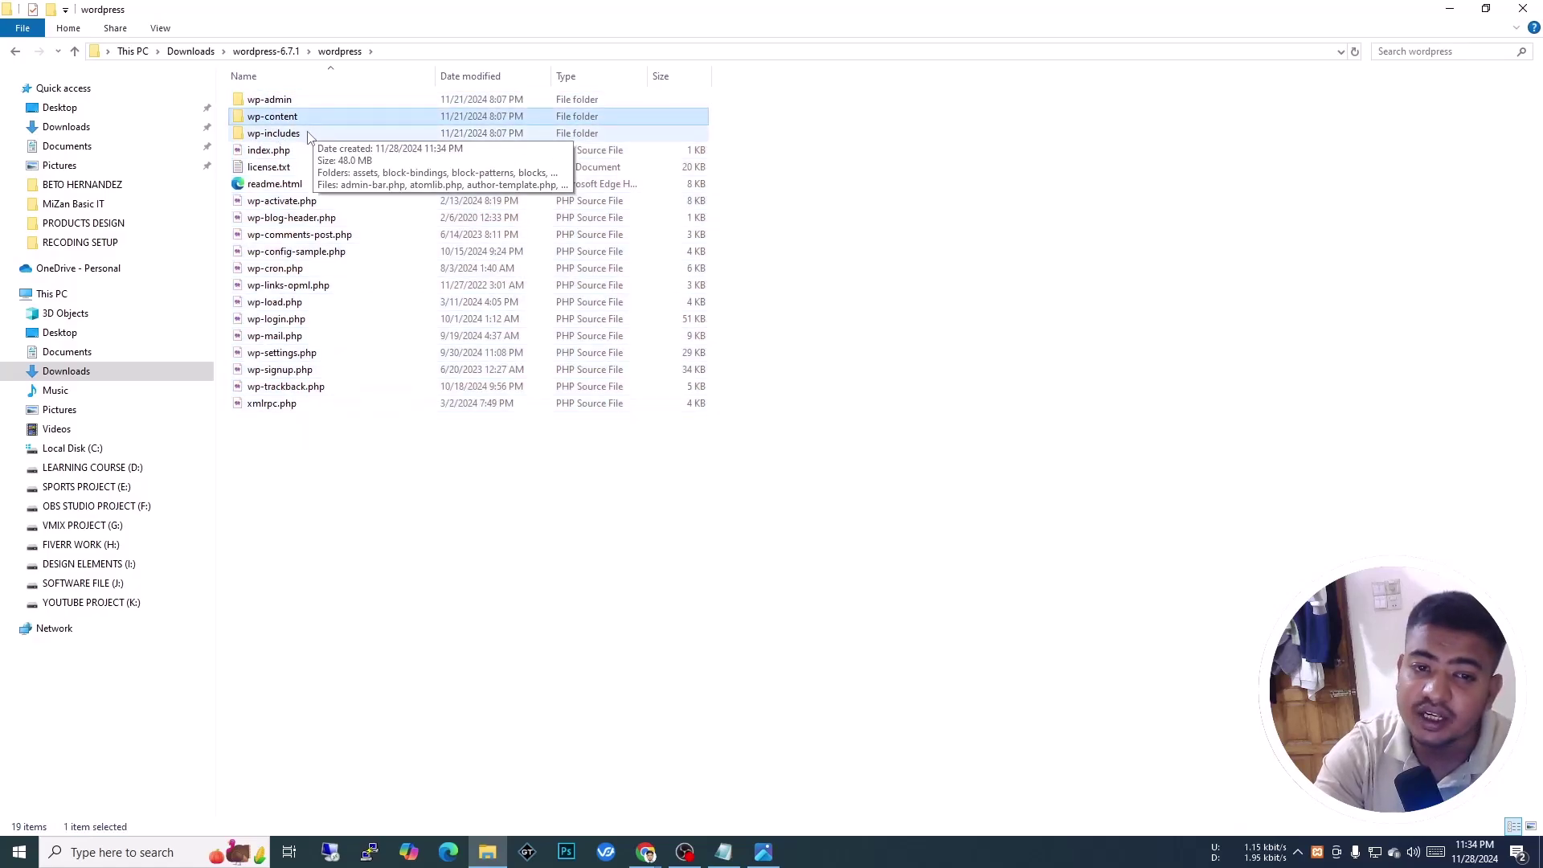
{"action": "key", "text": "Down"}
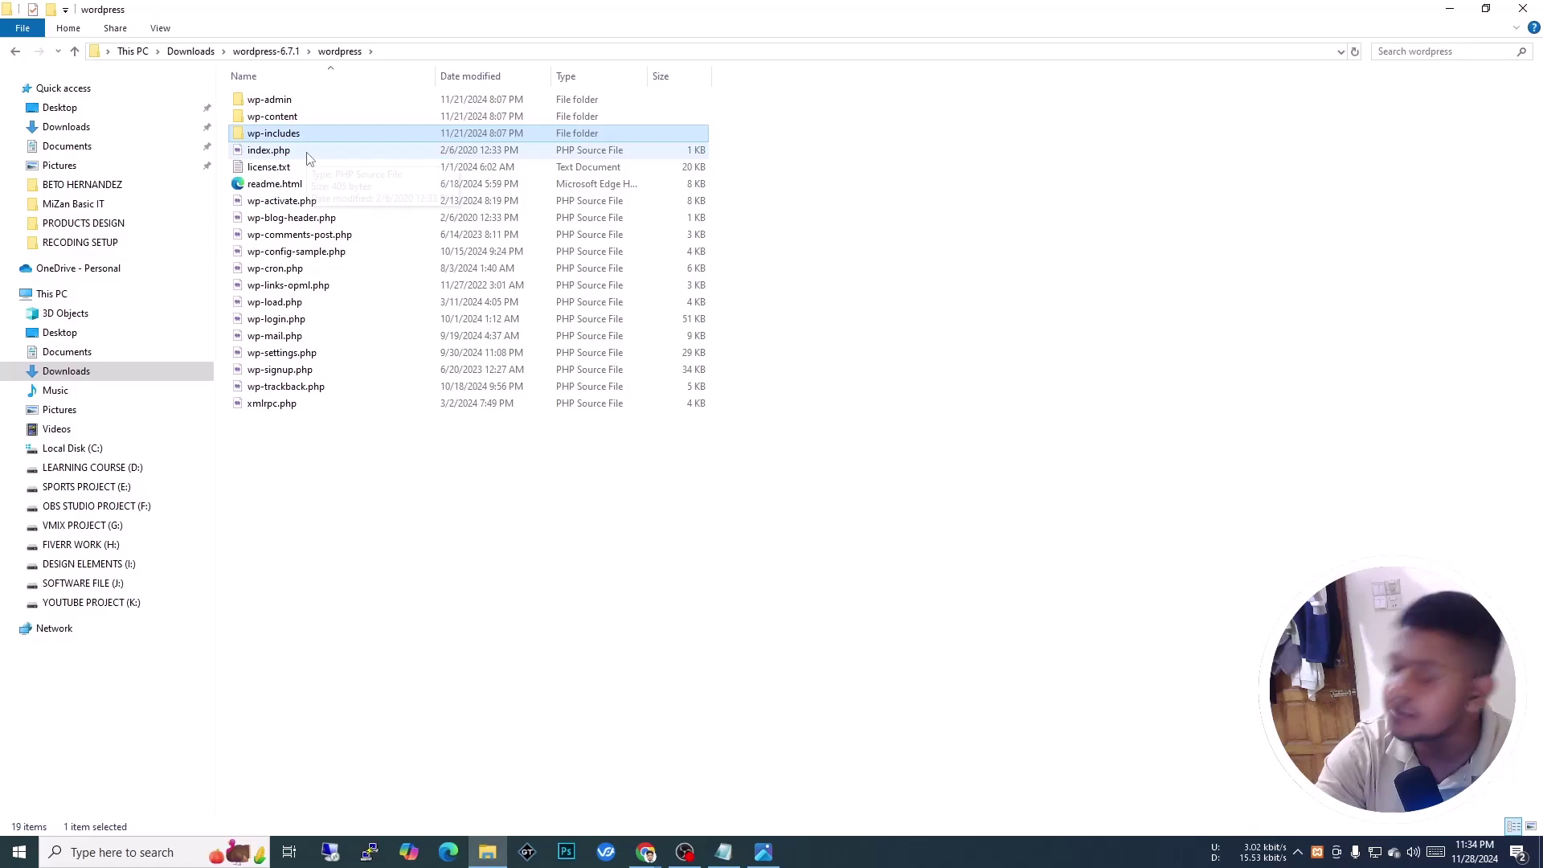
{"action": "key", "text": "Down"}
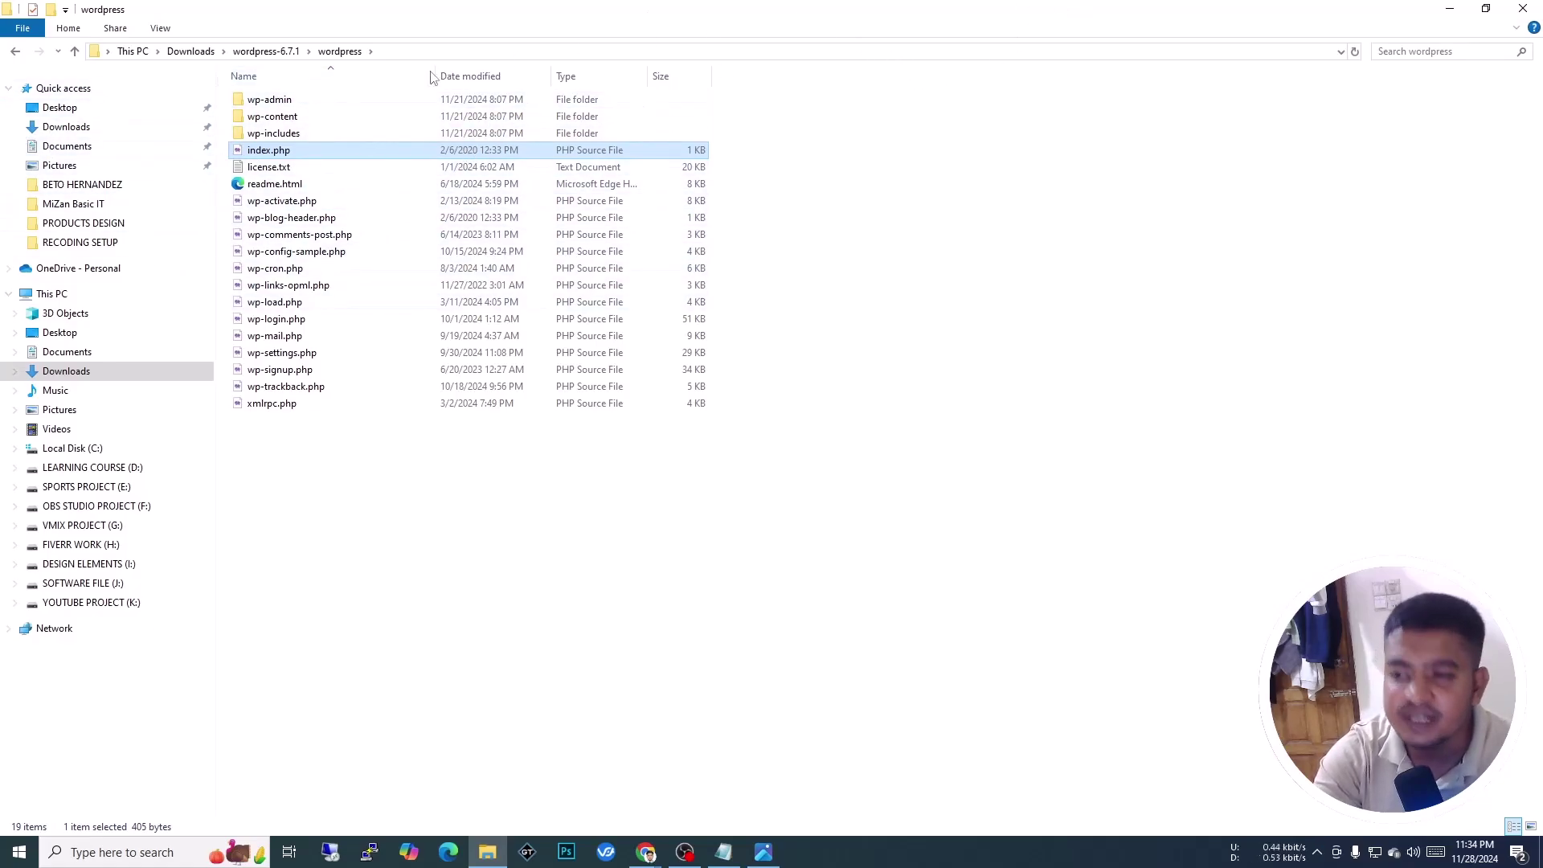
{"action": "left_click", "coordinate": [1522, 8]}
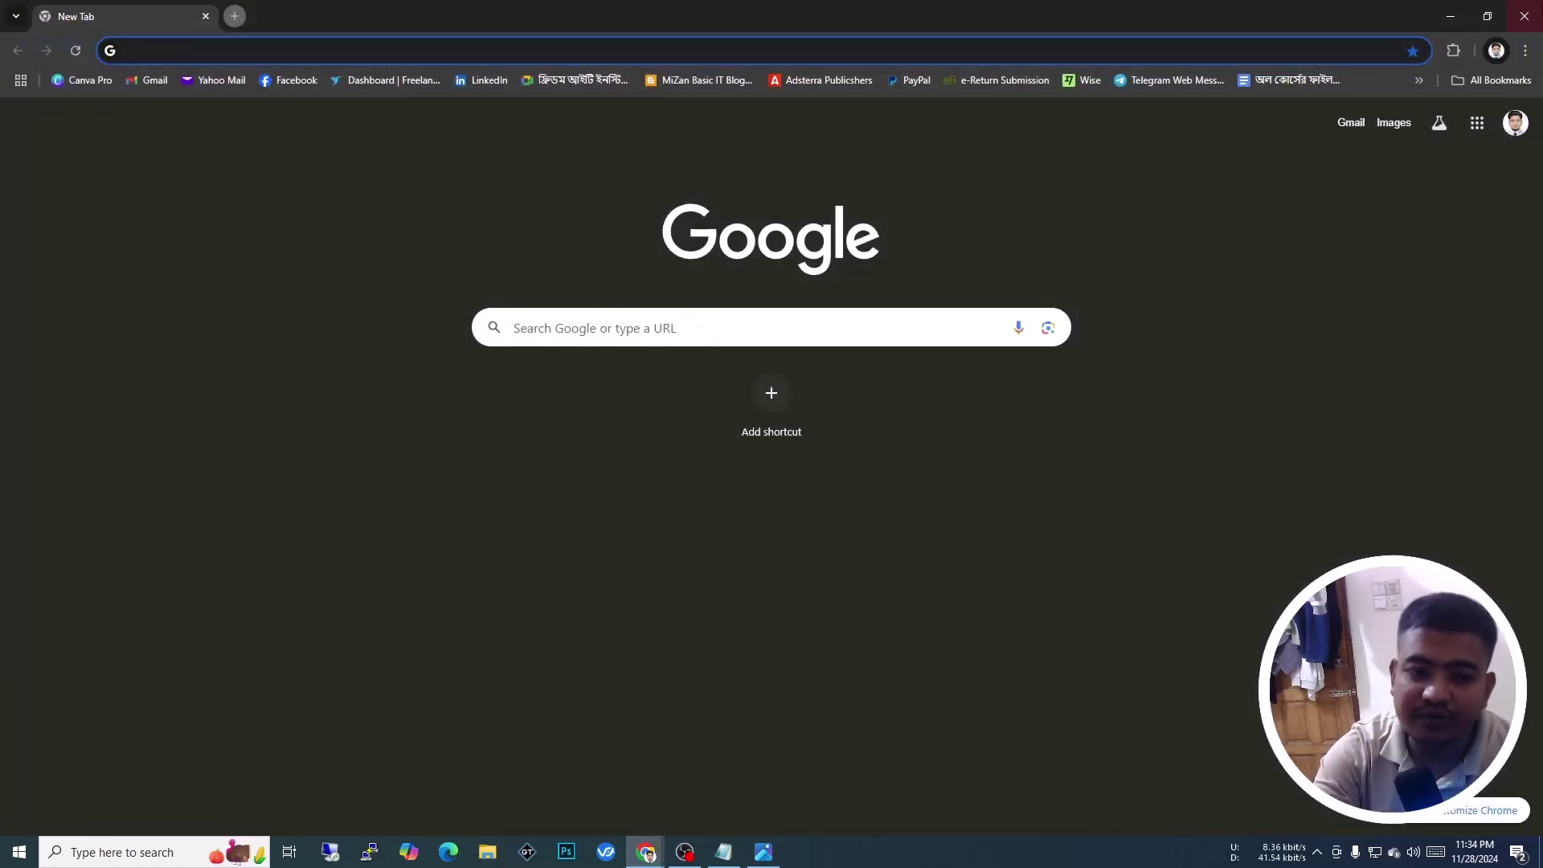
Minimize the open windows and browse from This PC into C:\xampp
{"action": "left_click", "coordinate": [1451, 18]}
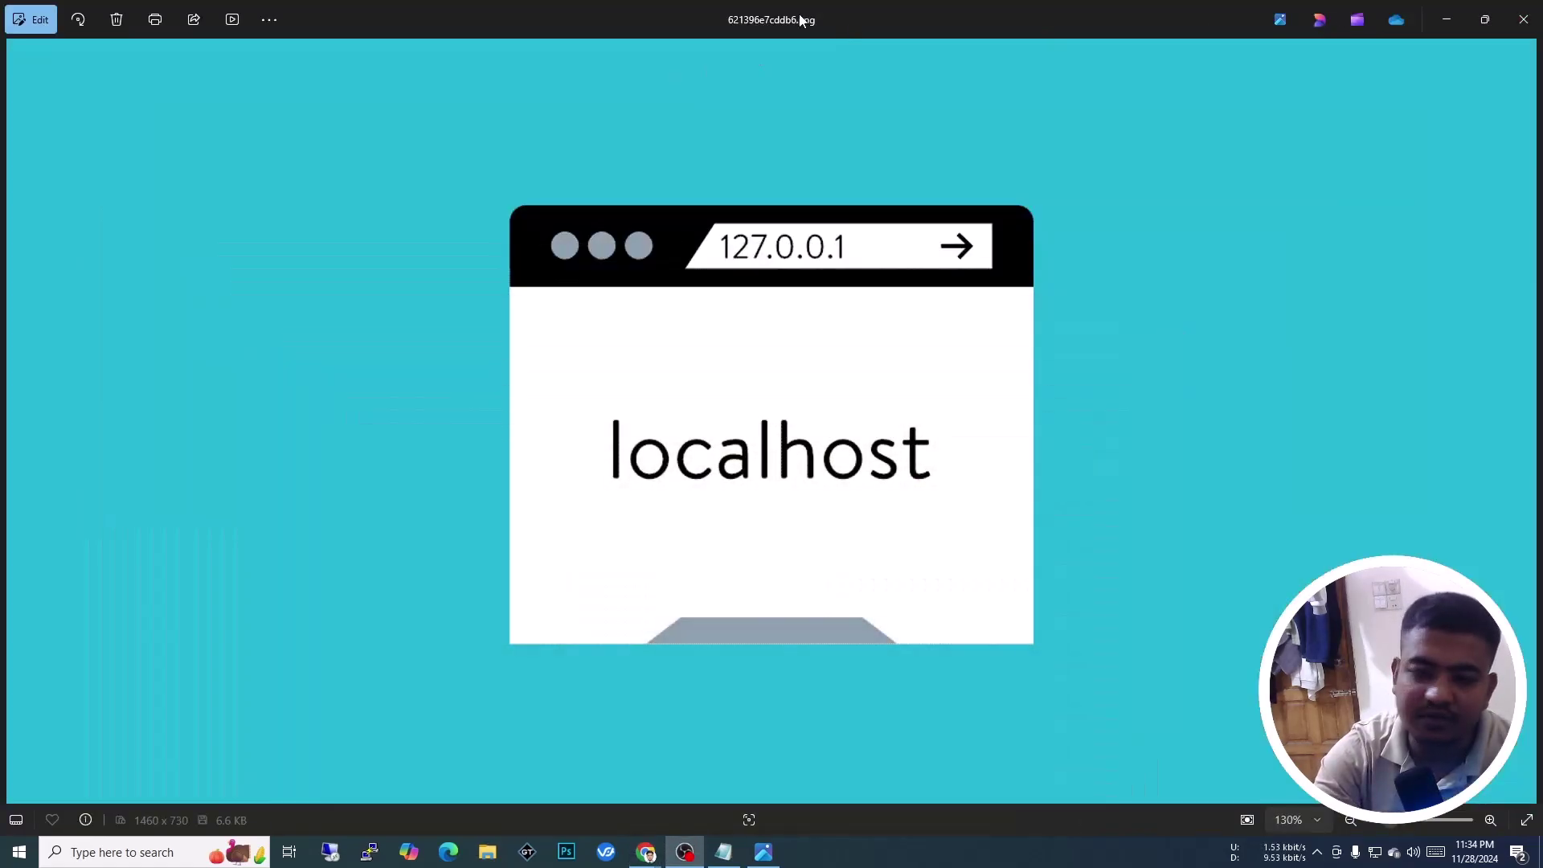
{"action": "left_click", "coordinate": [1458, 36]}
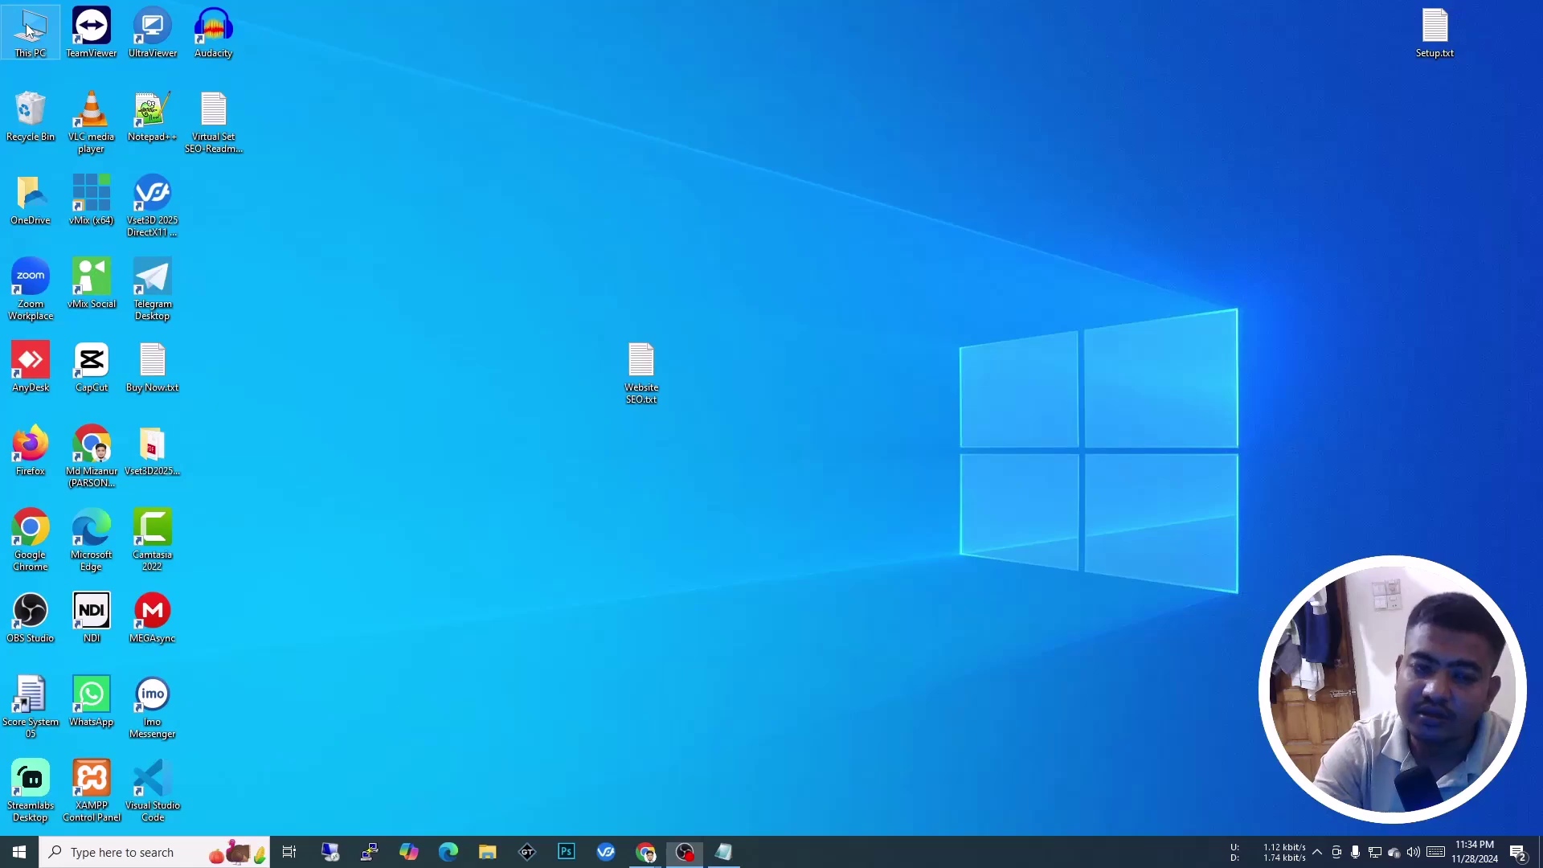
{"action": "double_click", "coordinate": [28, 31]}
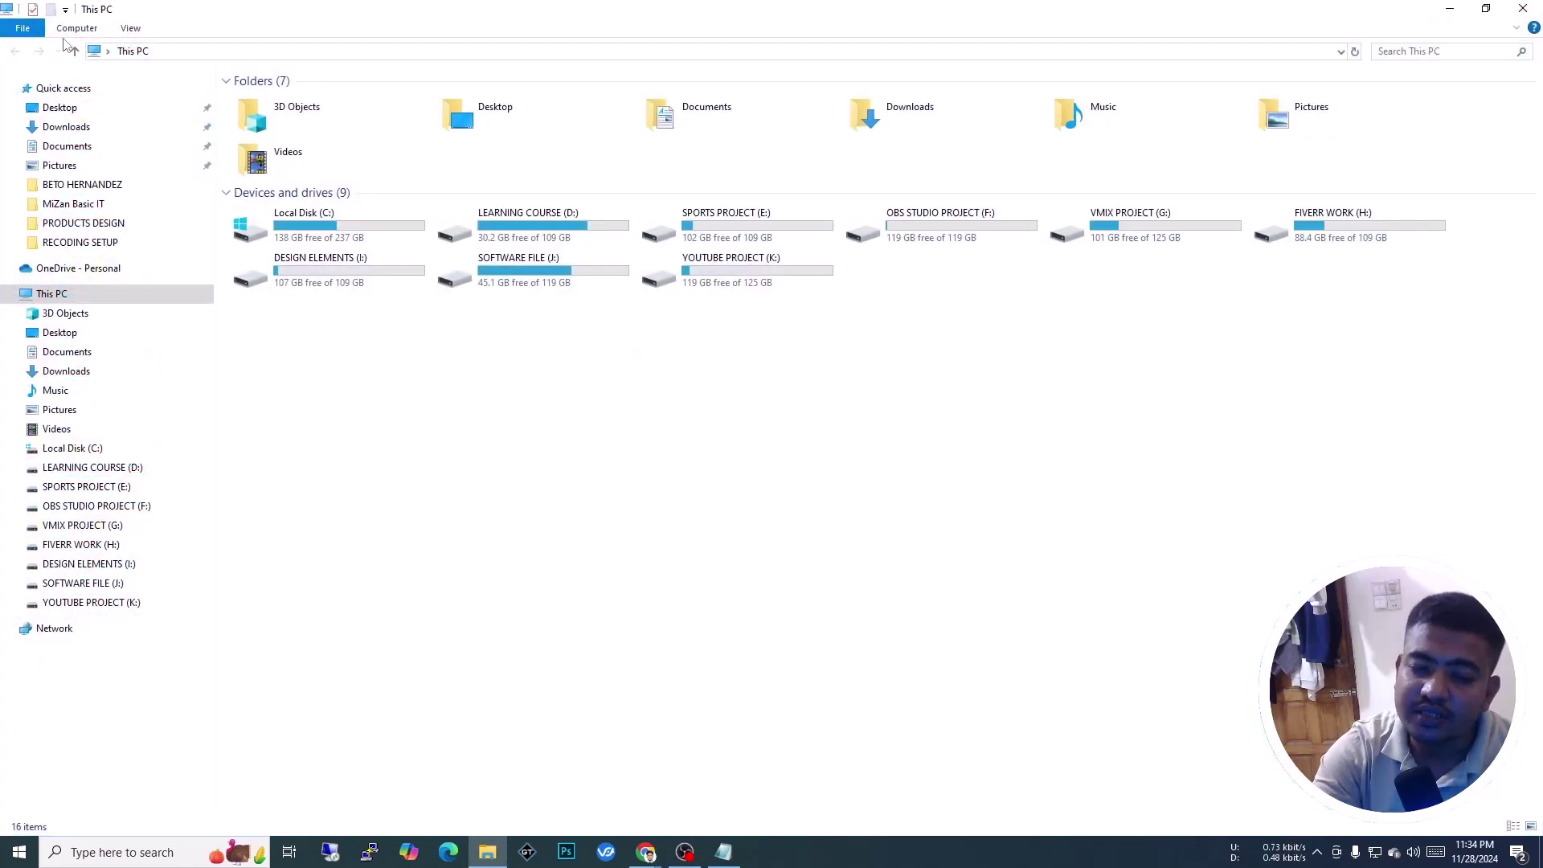
{"action": "double_click", "coordinate": [315, 229]}
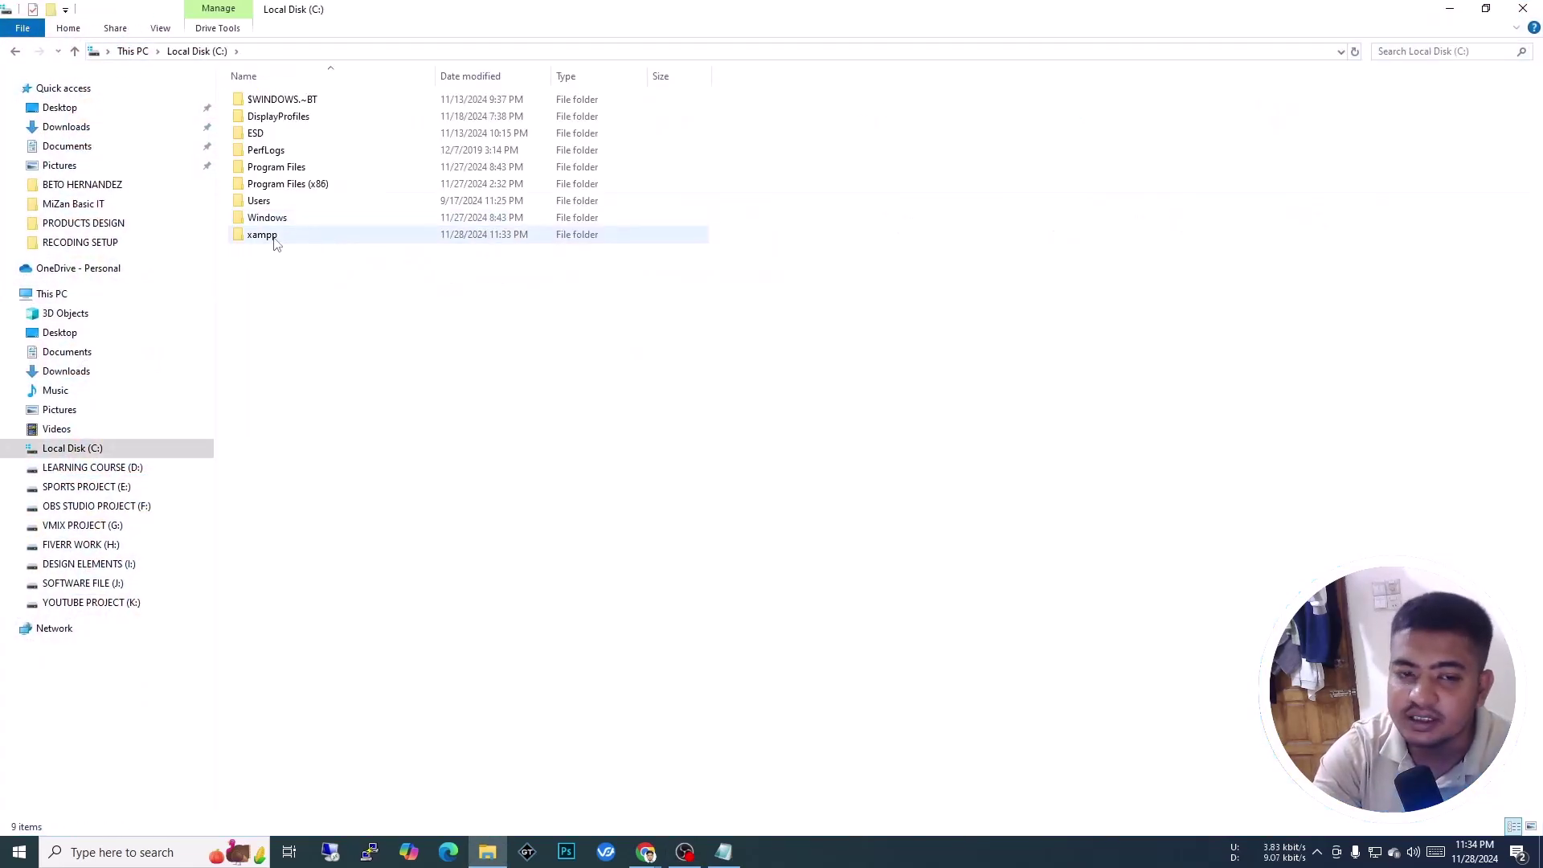
{"action": "left_click", "coordinate": [278, 235]}
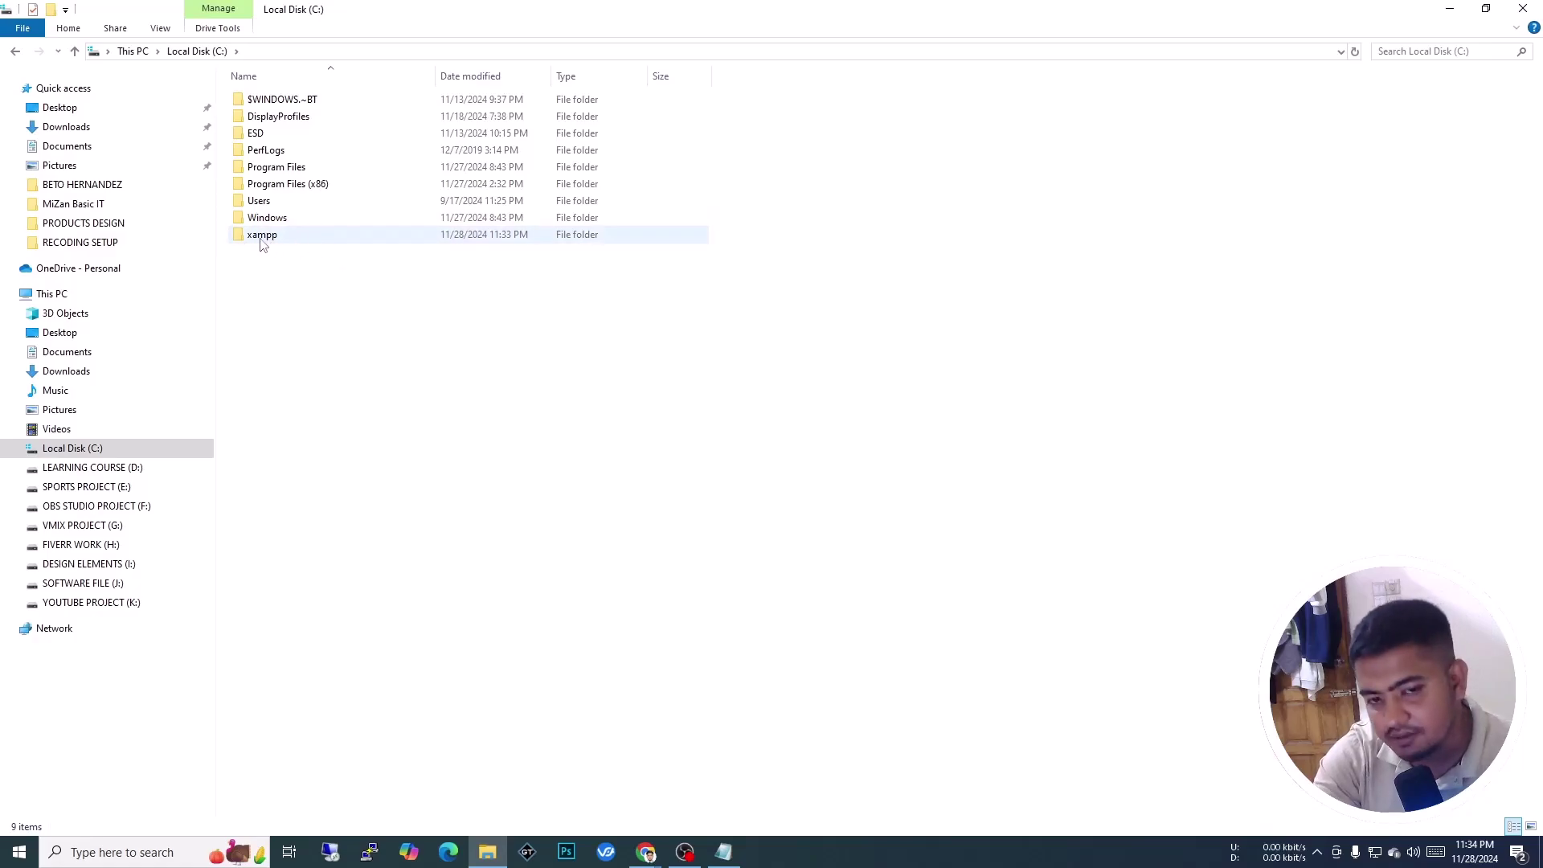
{"action": "double_click", "coordinate": [263, 240]}
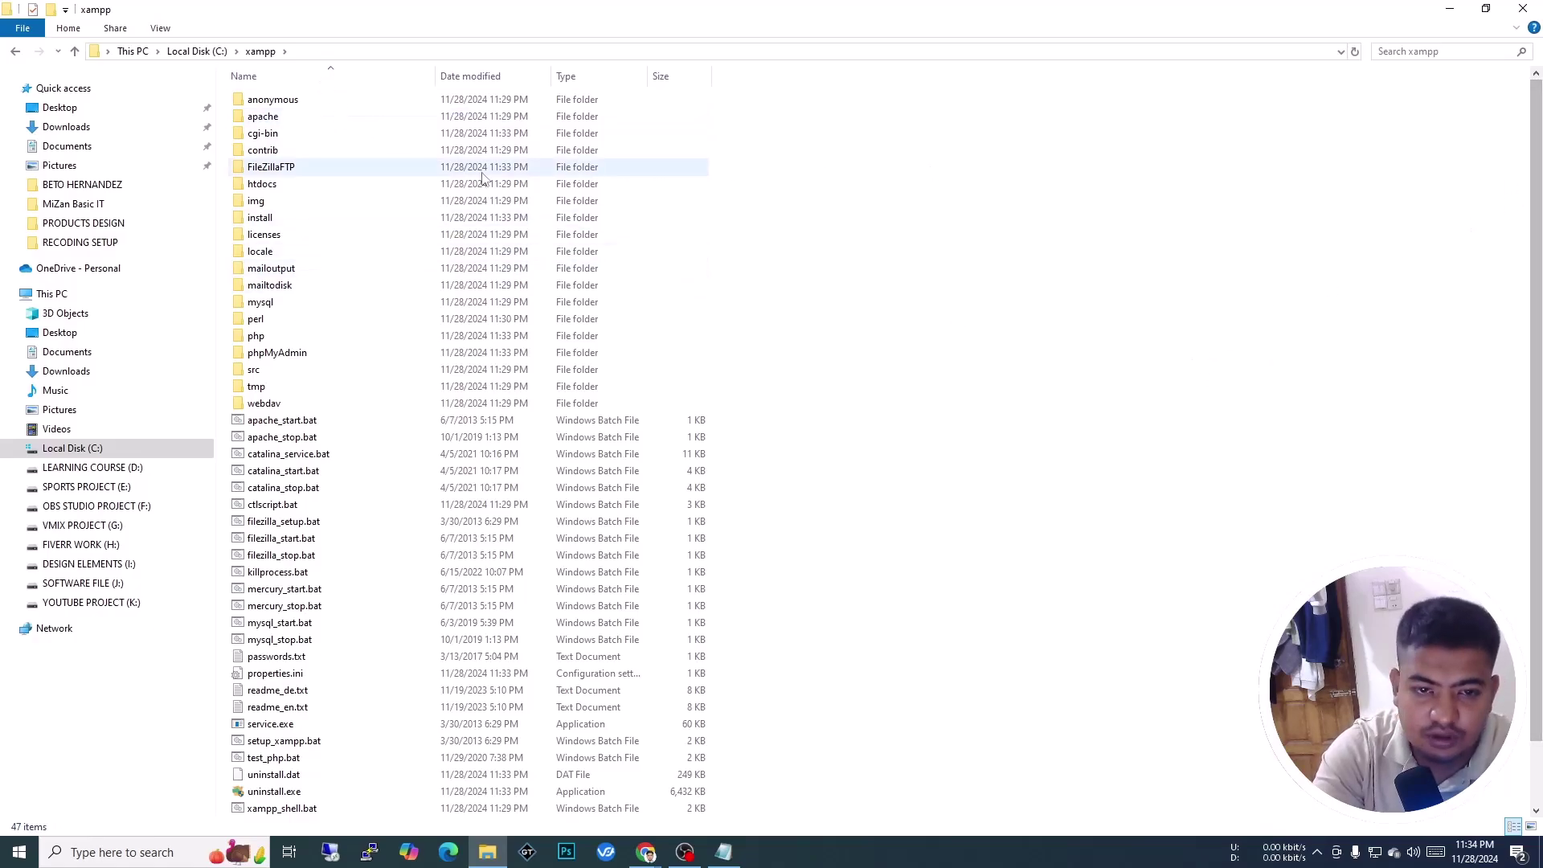
Select and delete all eight default items in the htdocs folder
{"action": "double_click", "coordinate": [266, 186]}
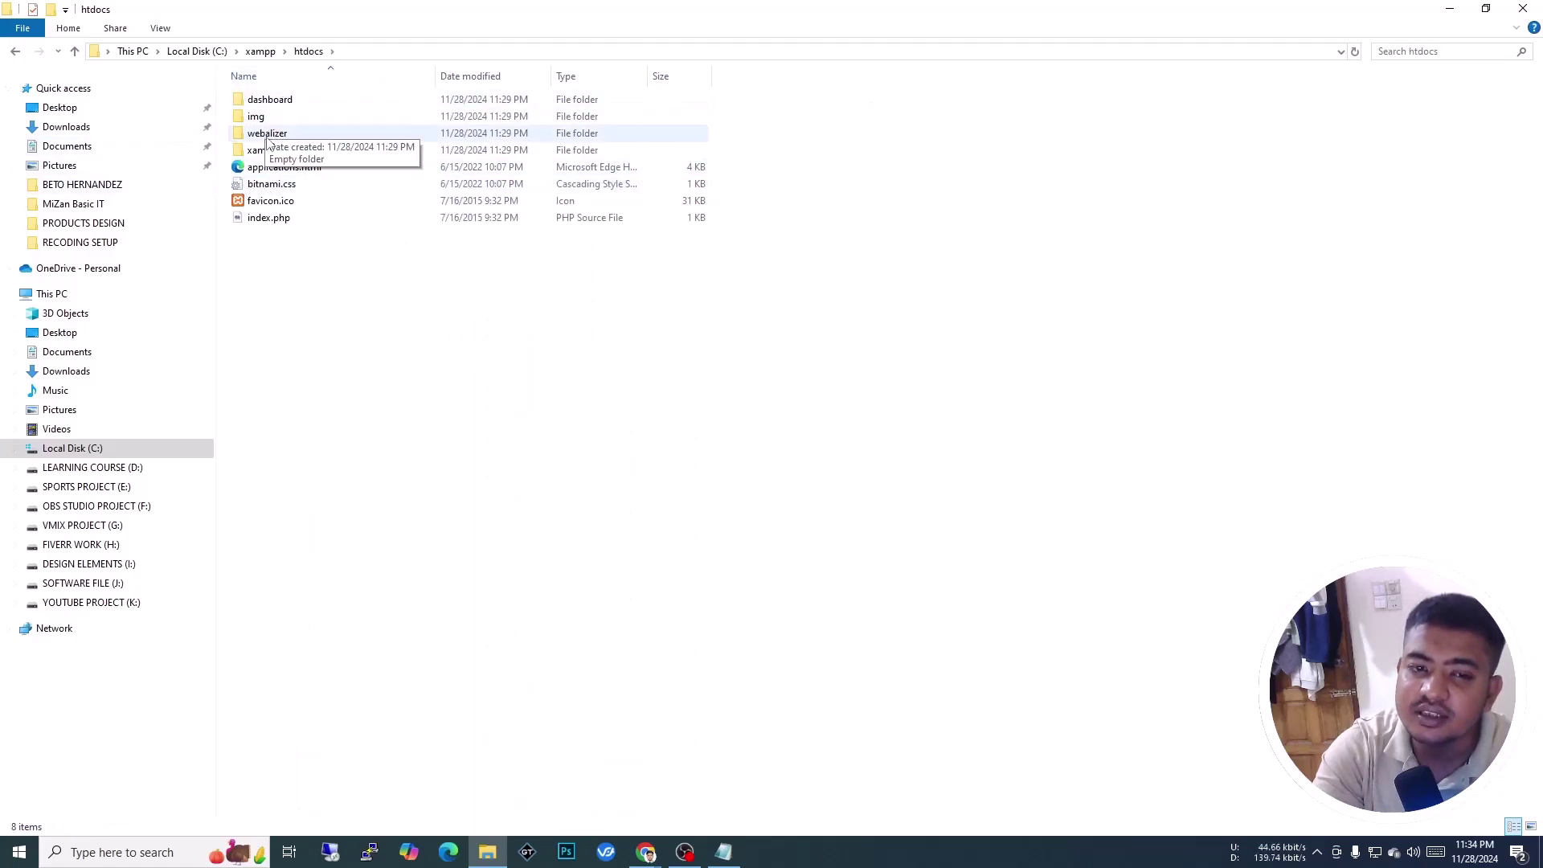
{"action": "left_click", "coordinate": [75, 52]}
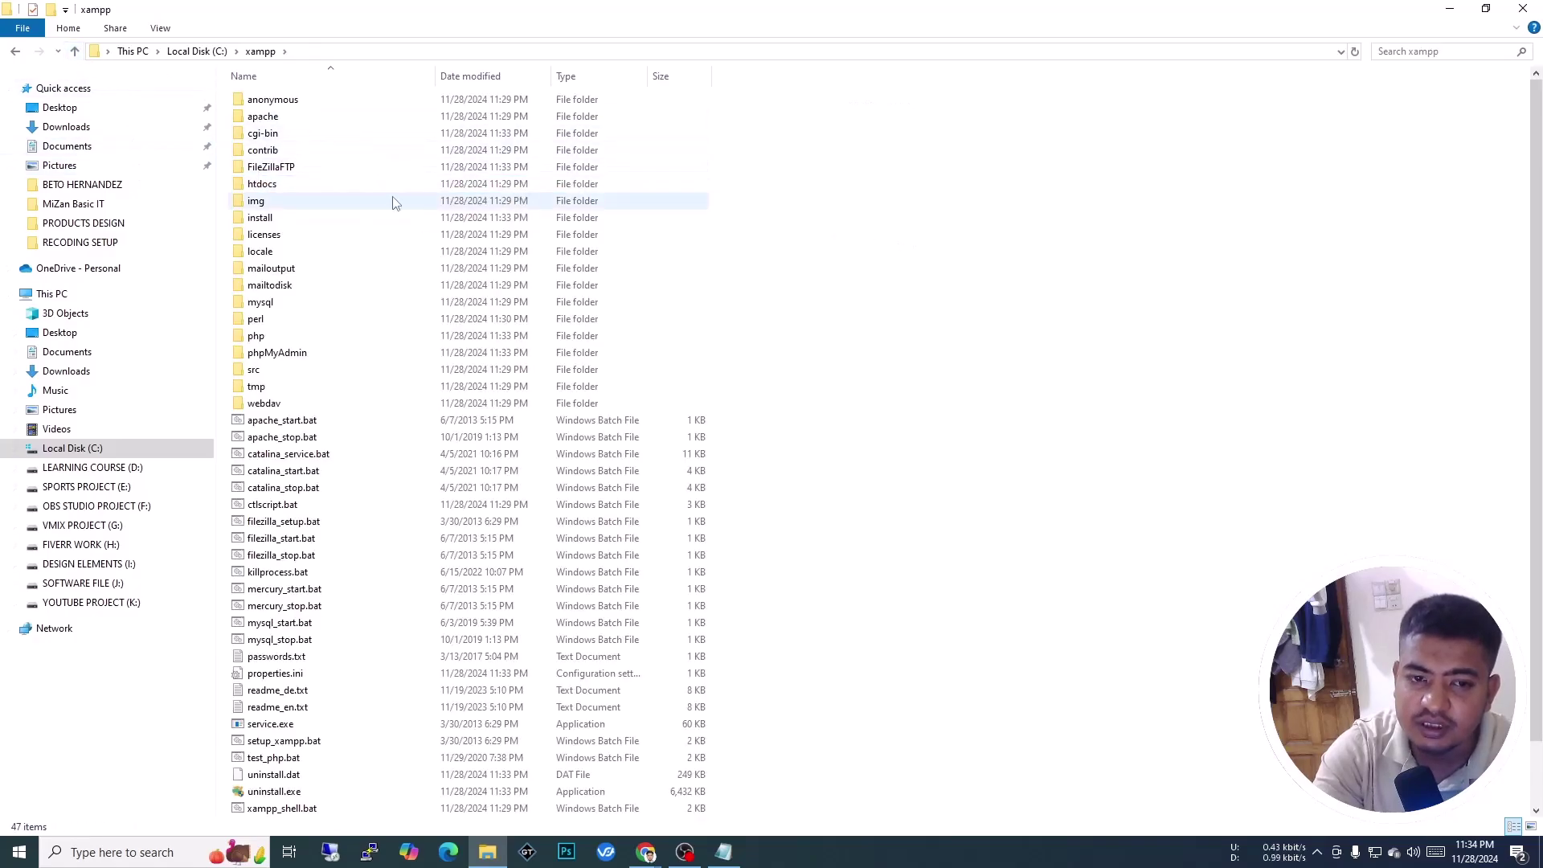
{"action": "double_click", "coordinate": [278, 185]}
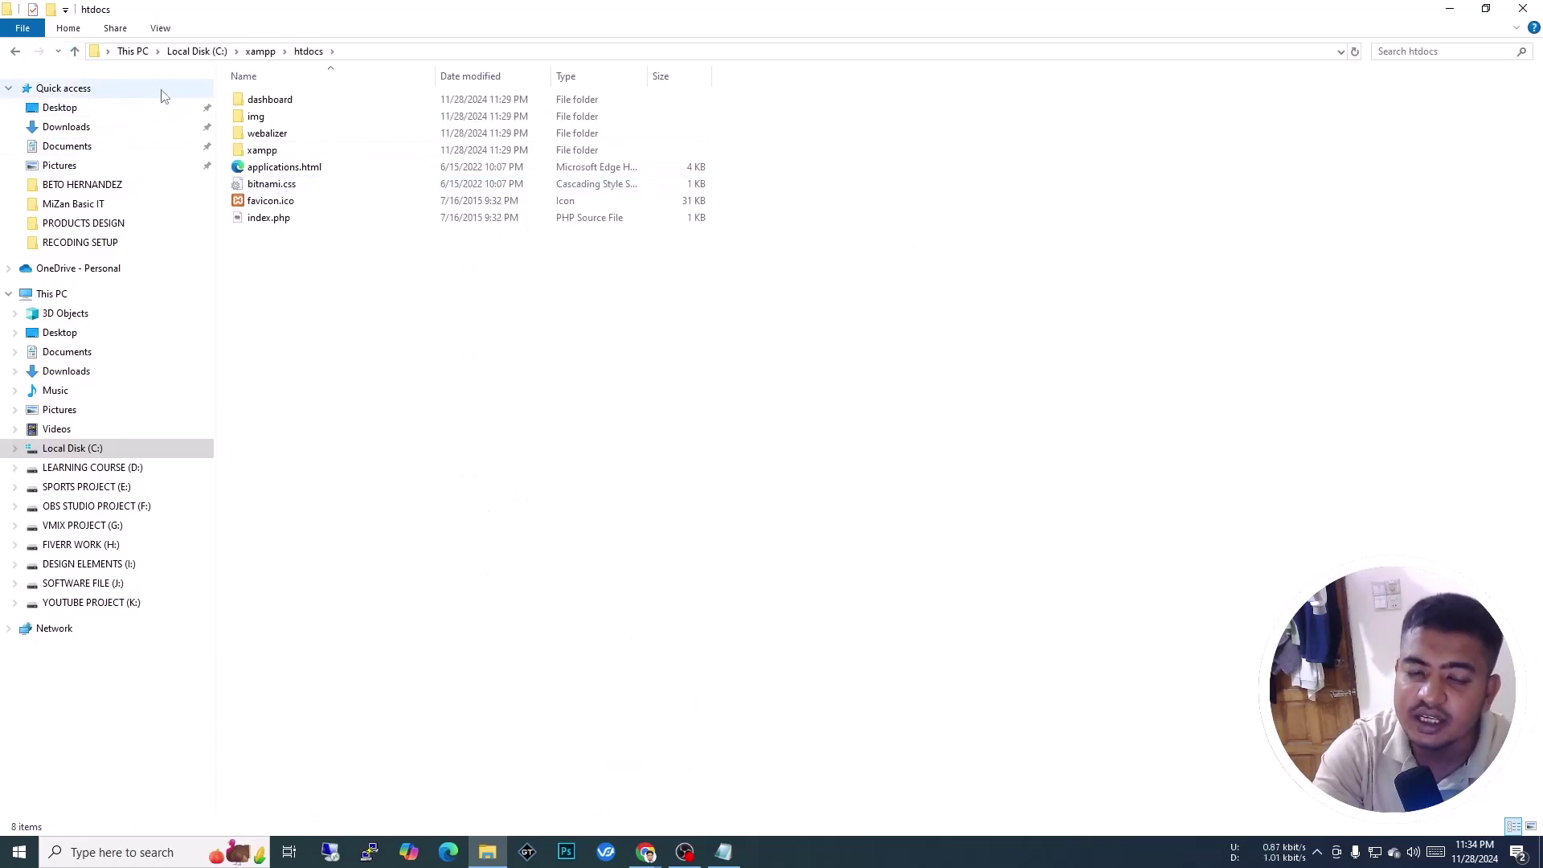
{"action": "left_click_drag", "start_coordinate": [354, 300], "coordinate": [249, 95]}
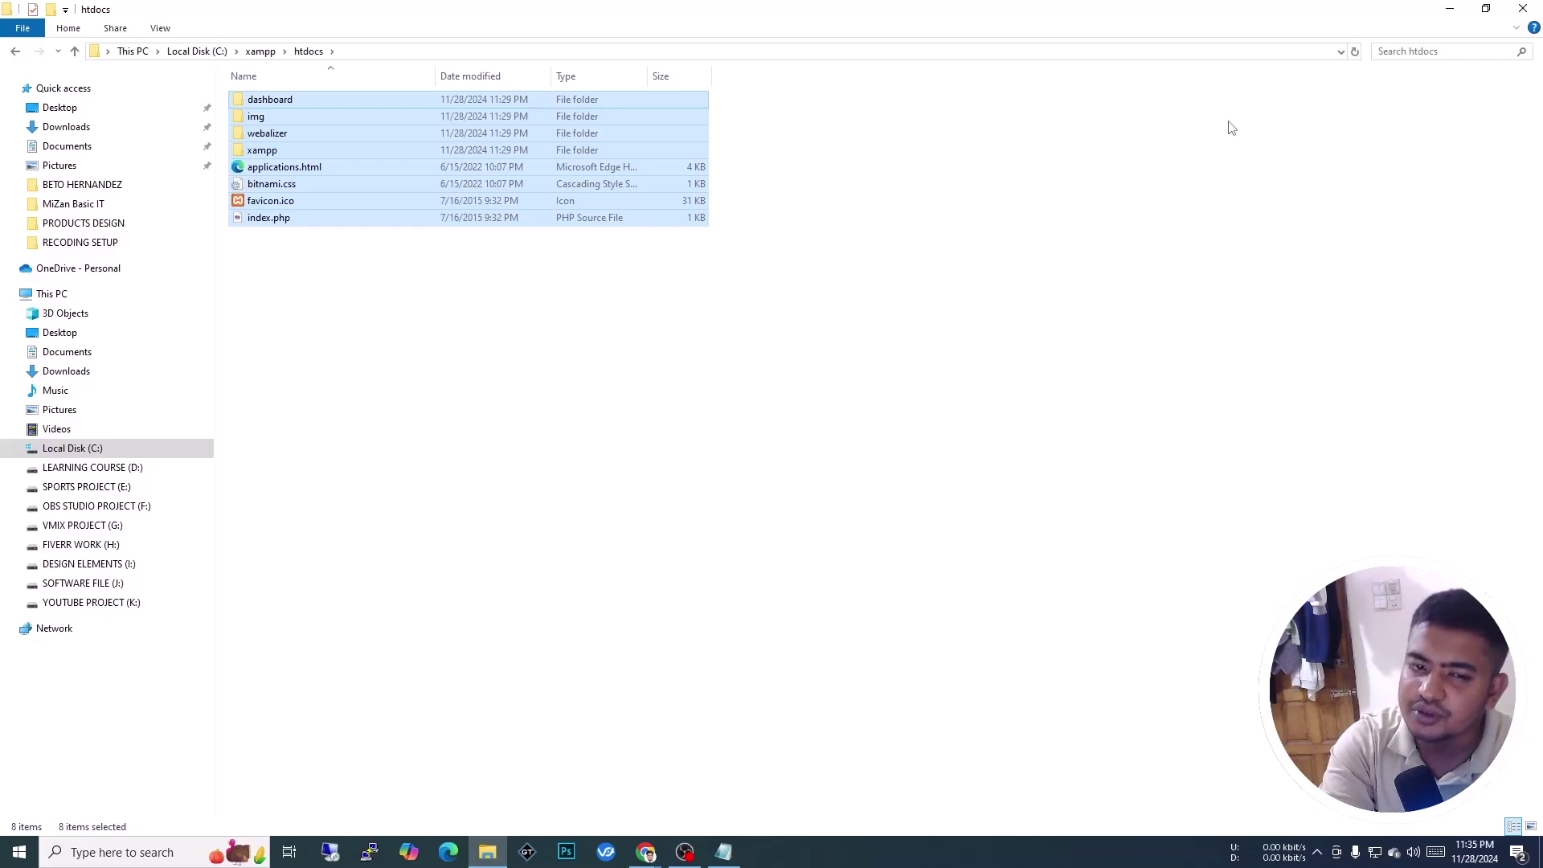
{"action": "key", "text": "Delete"}
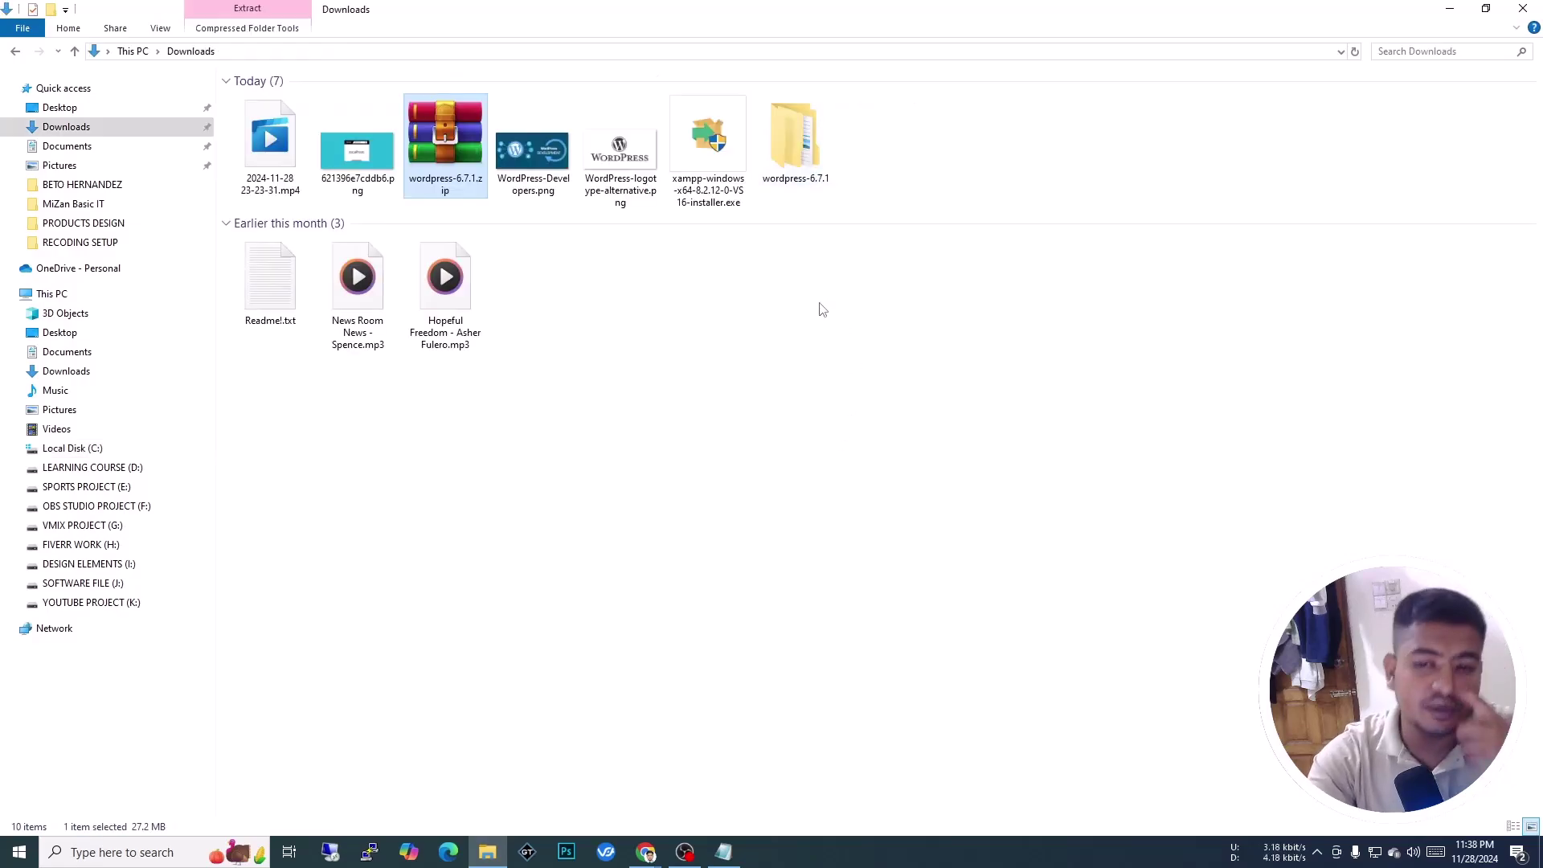
Inspect the 19 WordPress files inside wordpress-6.7.1\wordpress
{"action": "double_click", "coordinate": [778, 165]}
{"action": "double_click", "coordinate": [308, 97]}
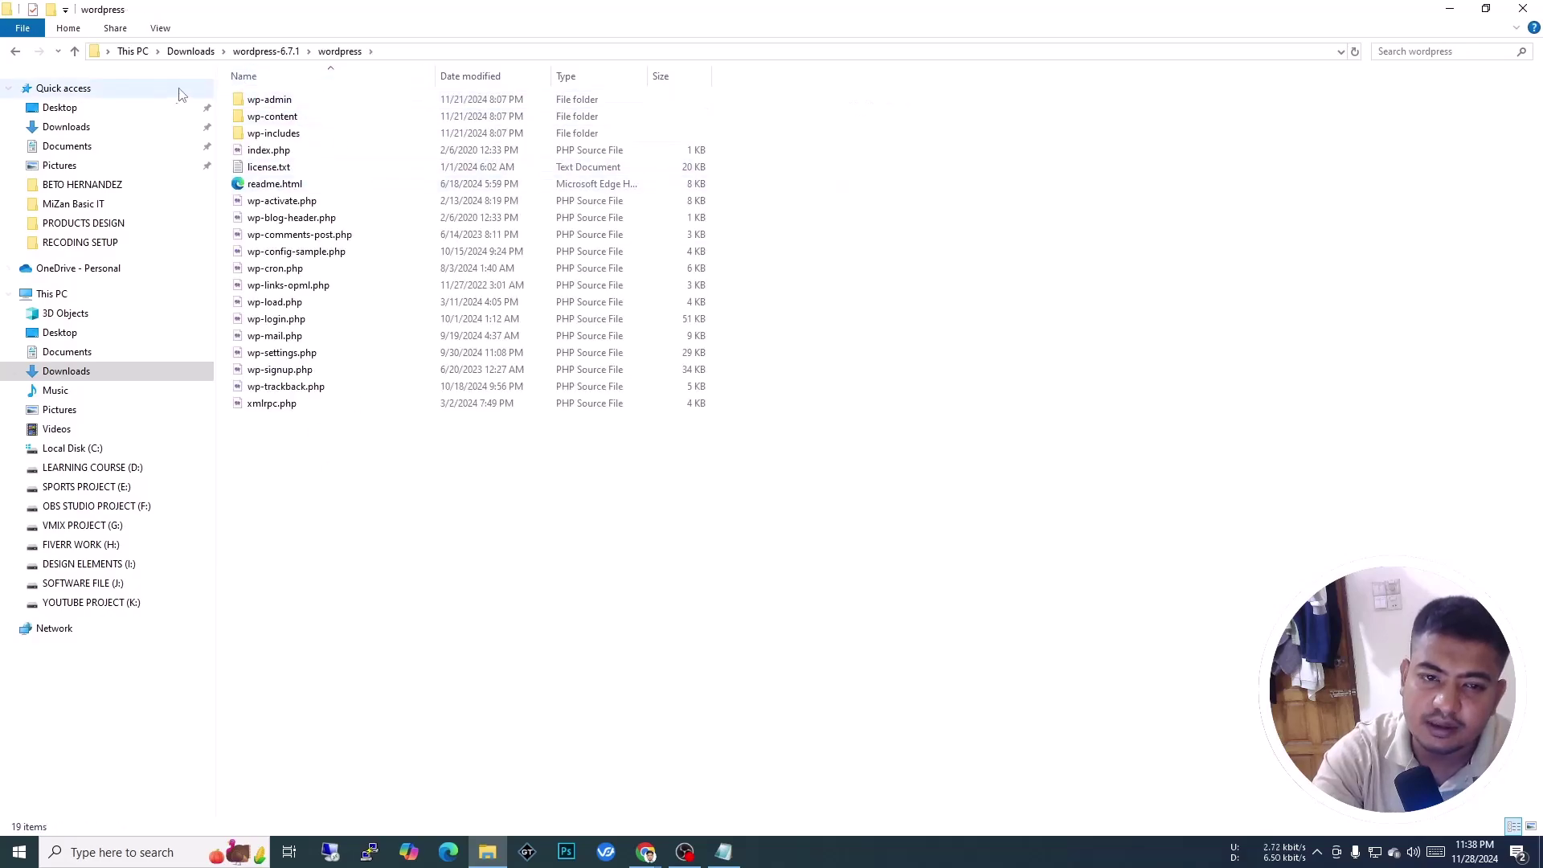
{"action": "left_click", "coordinate": [75, 51]}
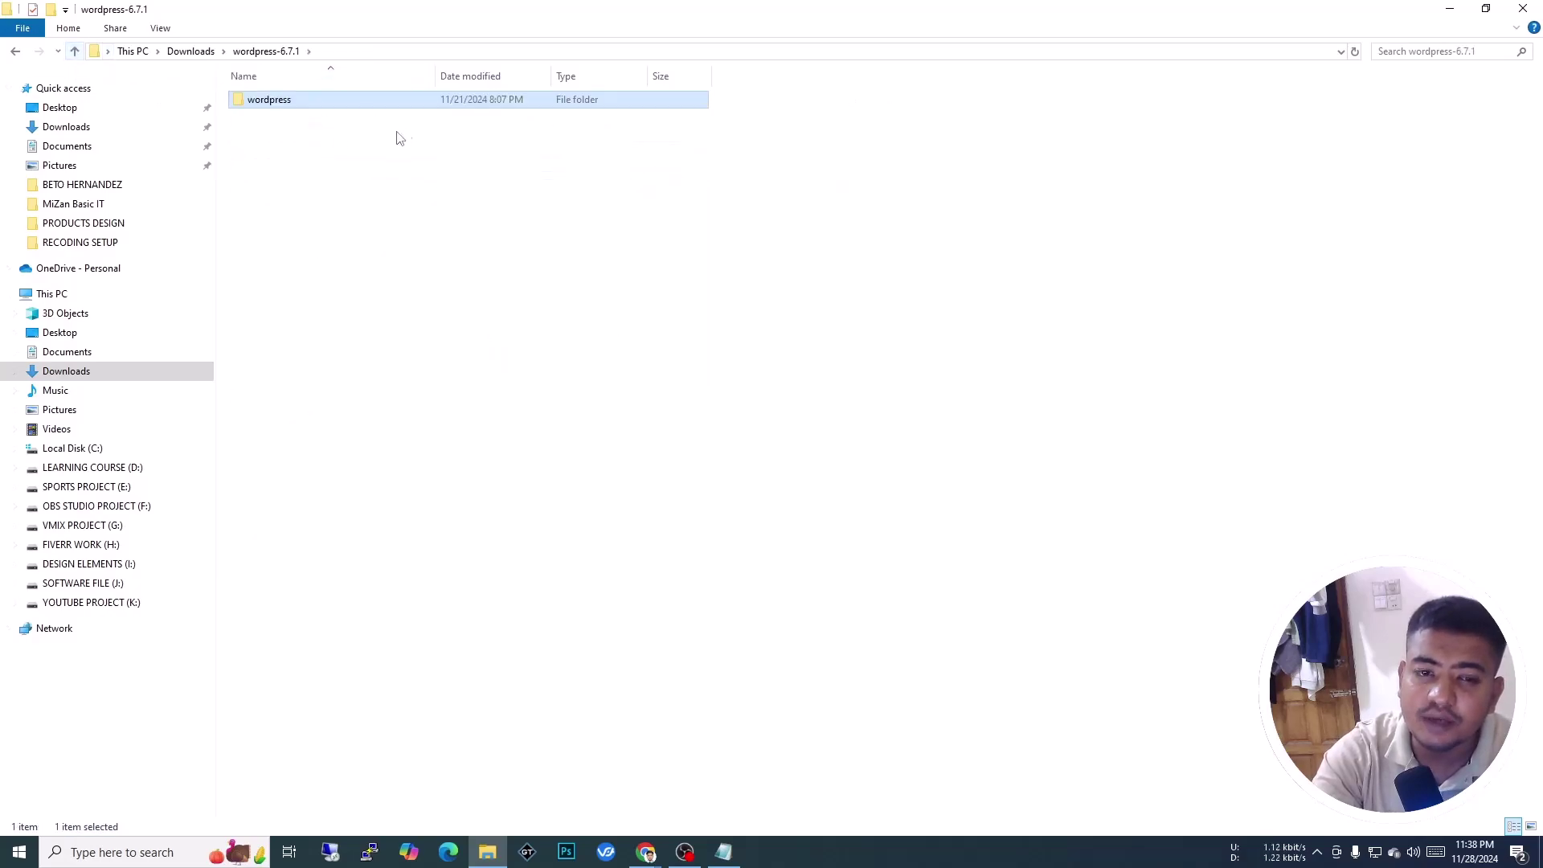
{"action": "double_click", "coordinate": [354, 101]}
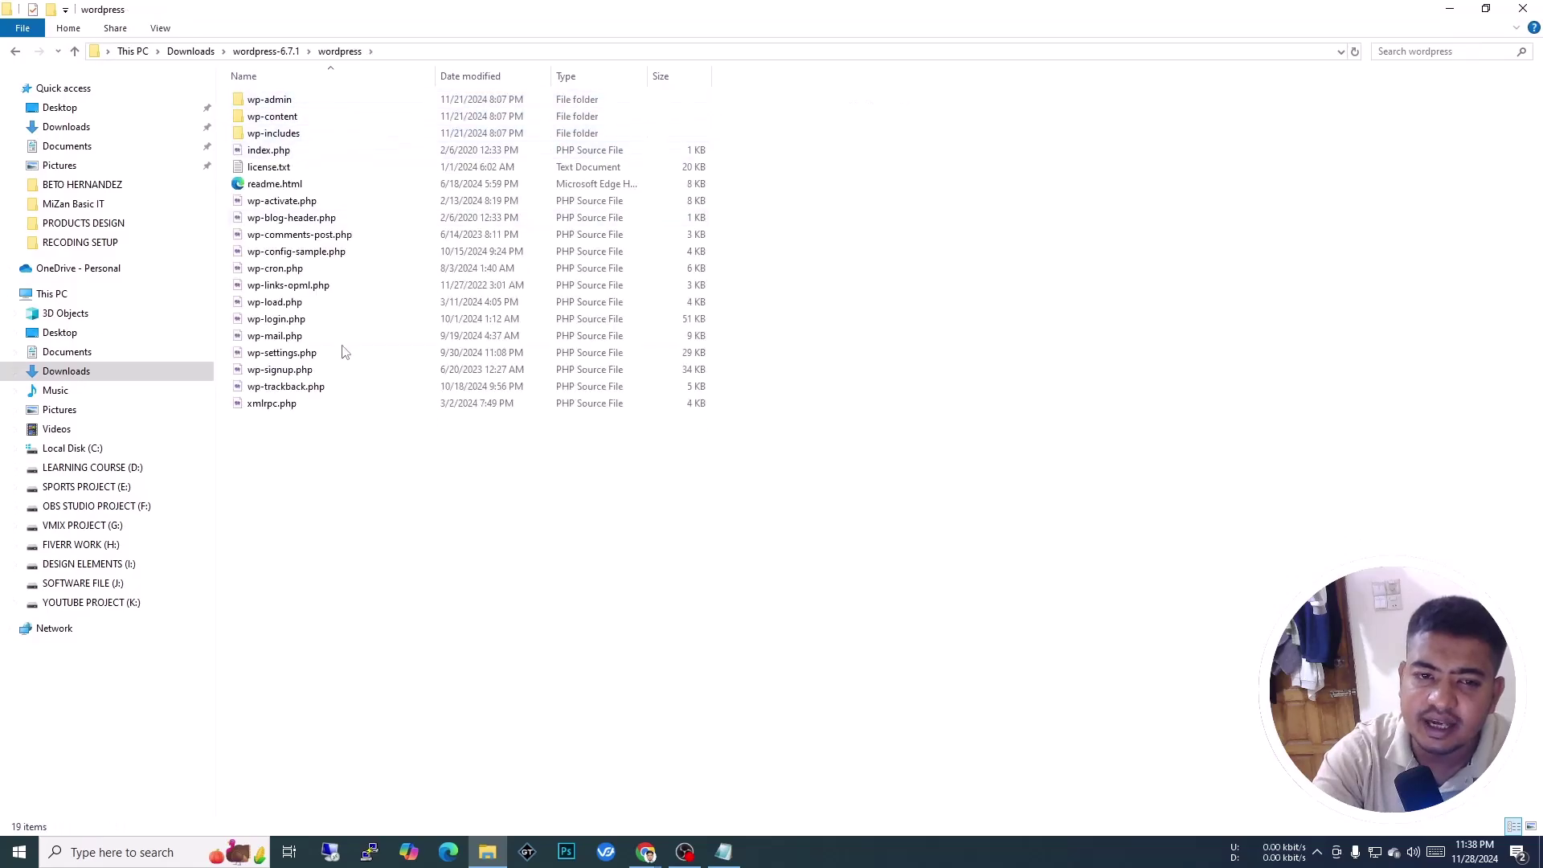
{"action": "left_click_drag", "start_coordinate": [369, 450], "coordinate": [306, 94]}
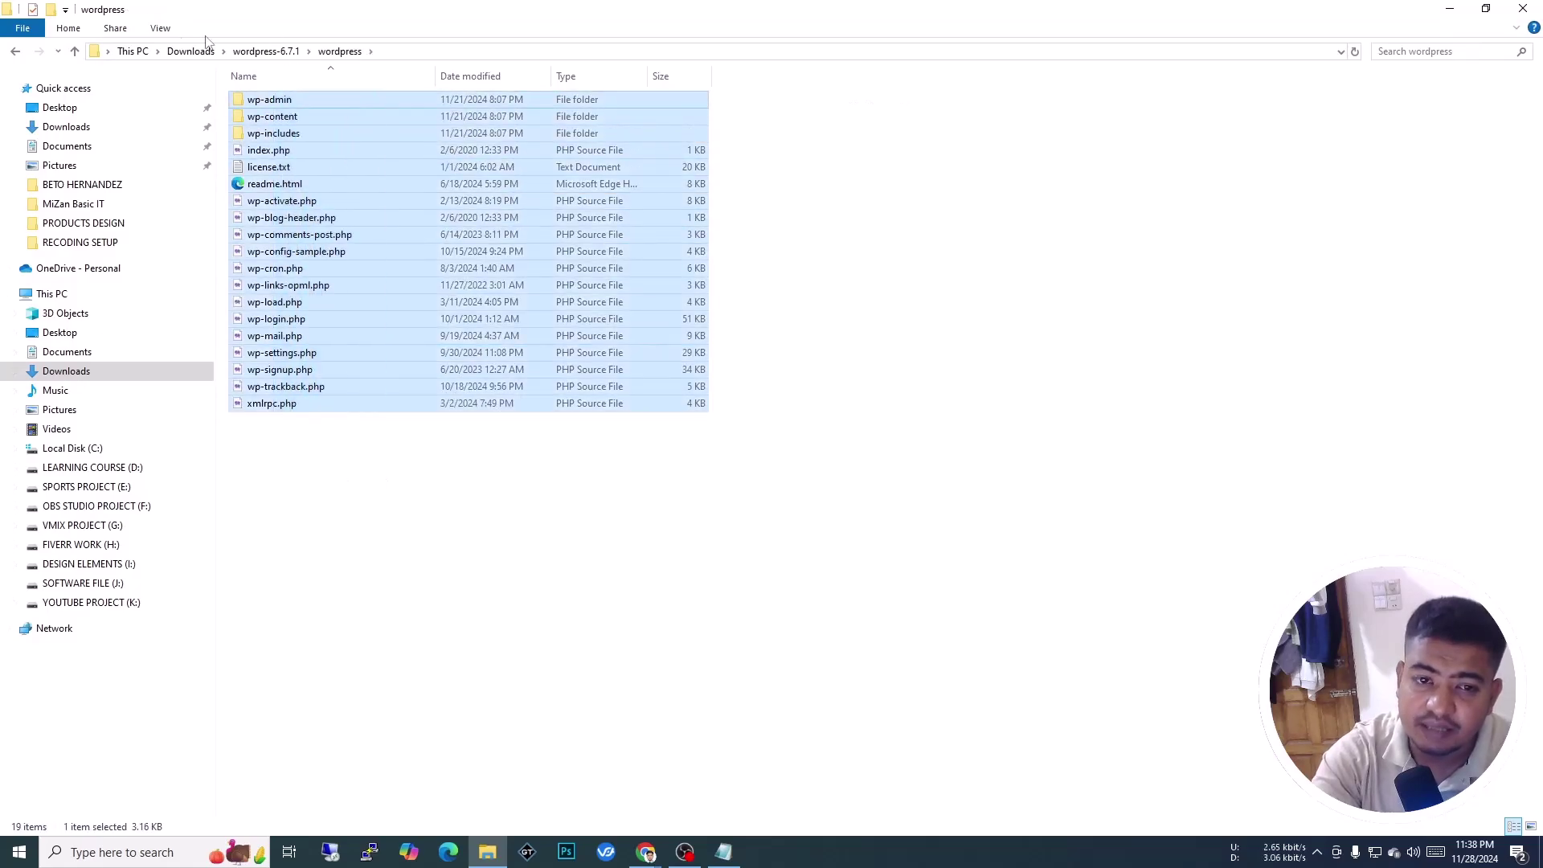
{"action": "left_click", "coordinate": [76, 51]}
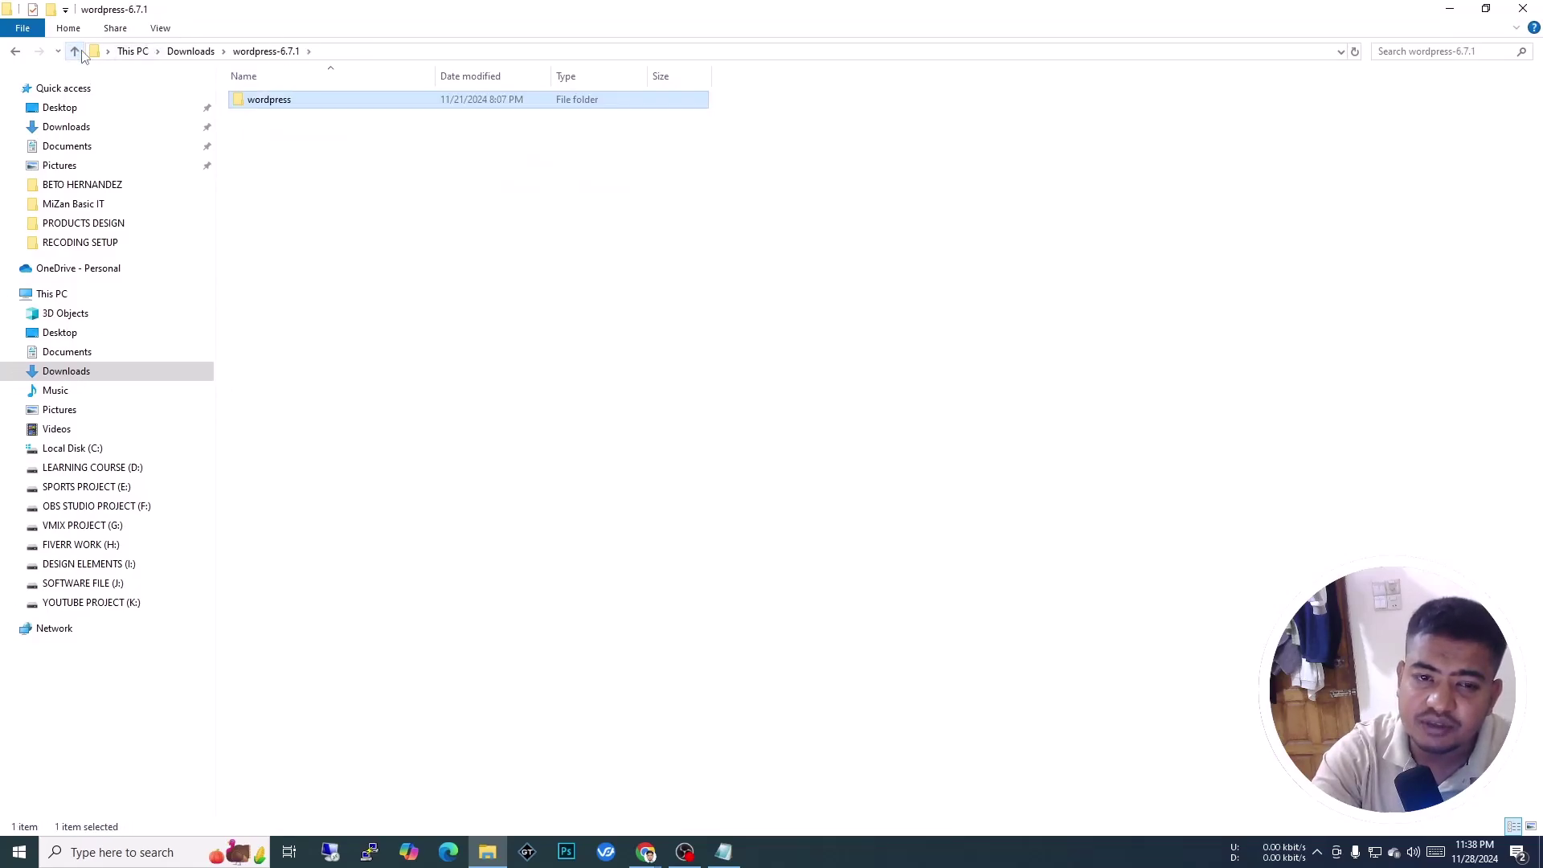
Rename the inner wordpress folder to mizanbasicit and check its contents
{"action": "left_click", "coordinate": [280, 108]}
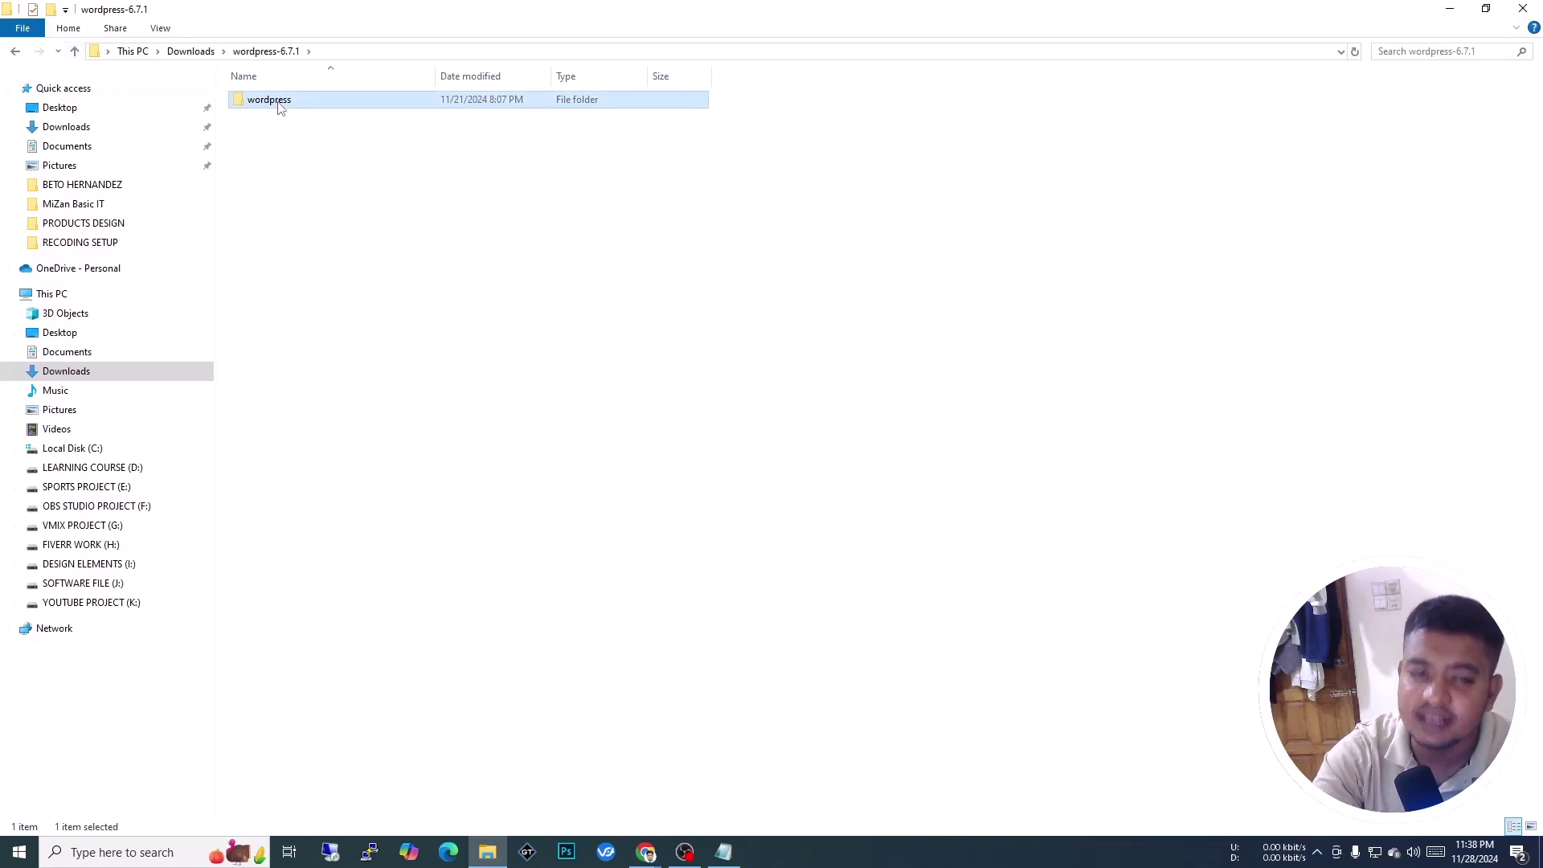
{"action": "right_click", "coordinate": [280, 108]}
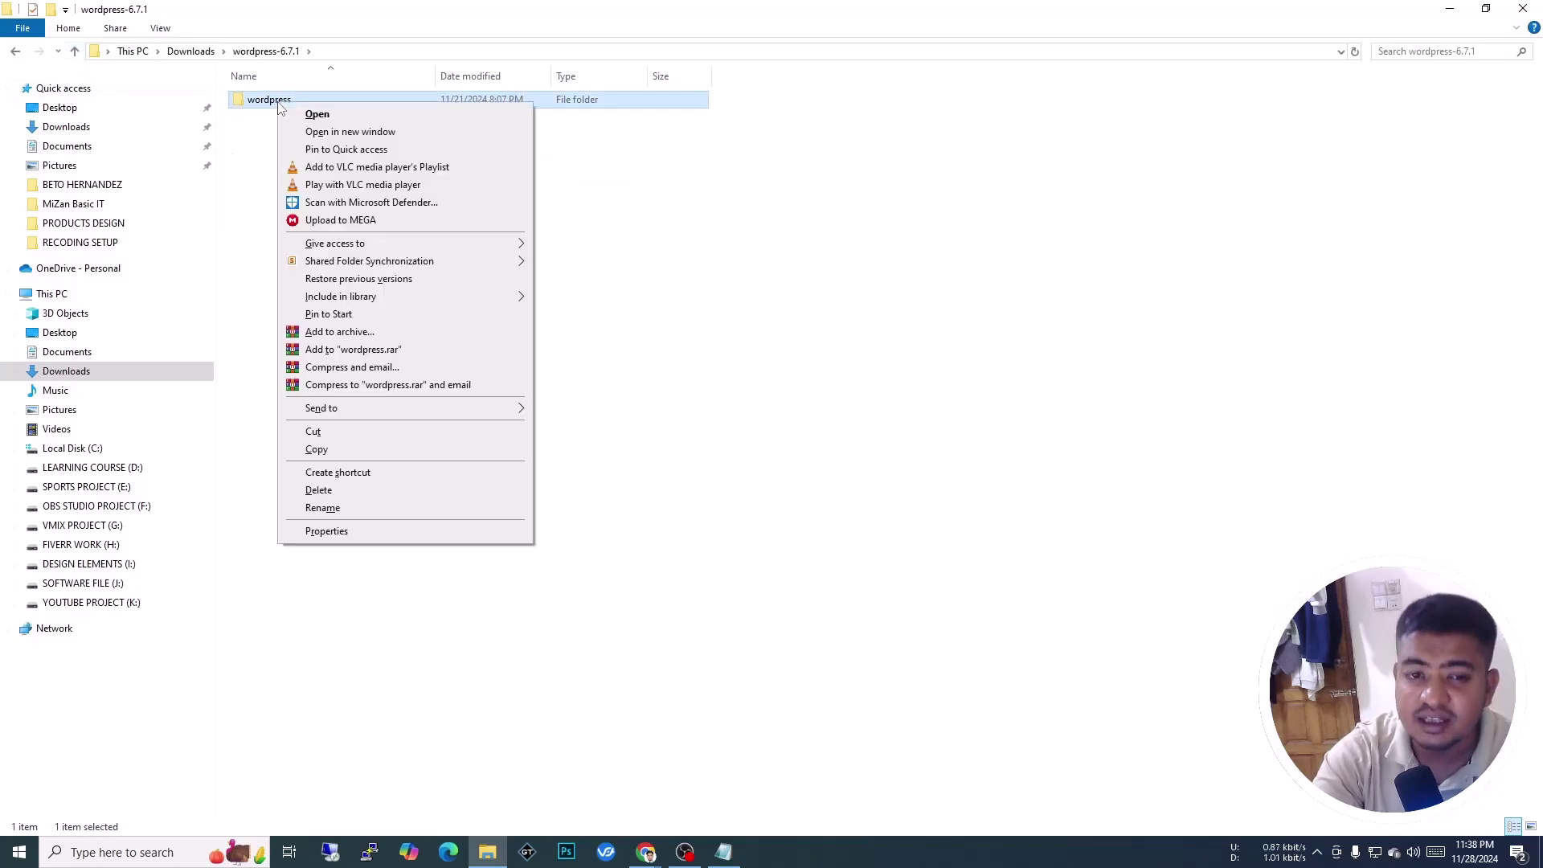
{"action": "left_click", "coordinate": [349, 510]}
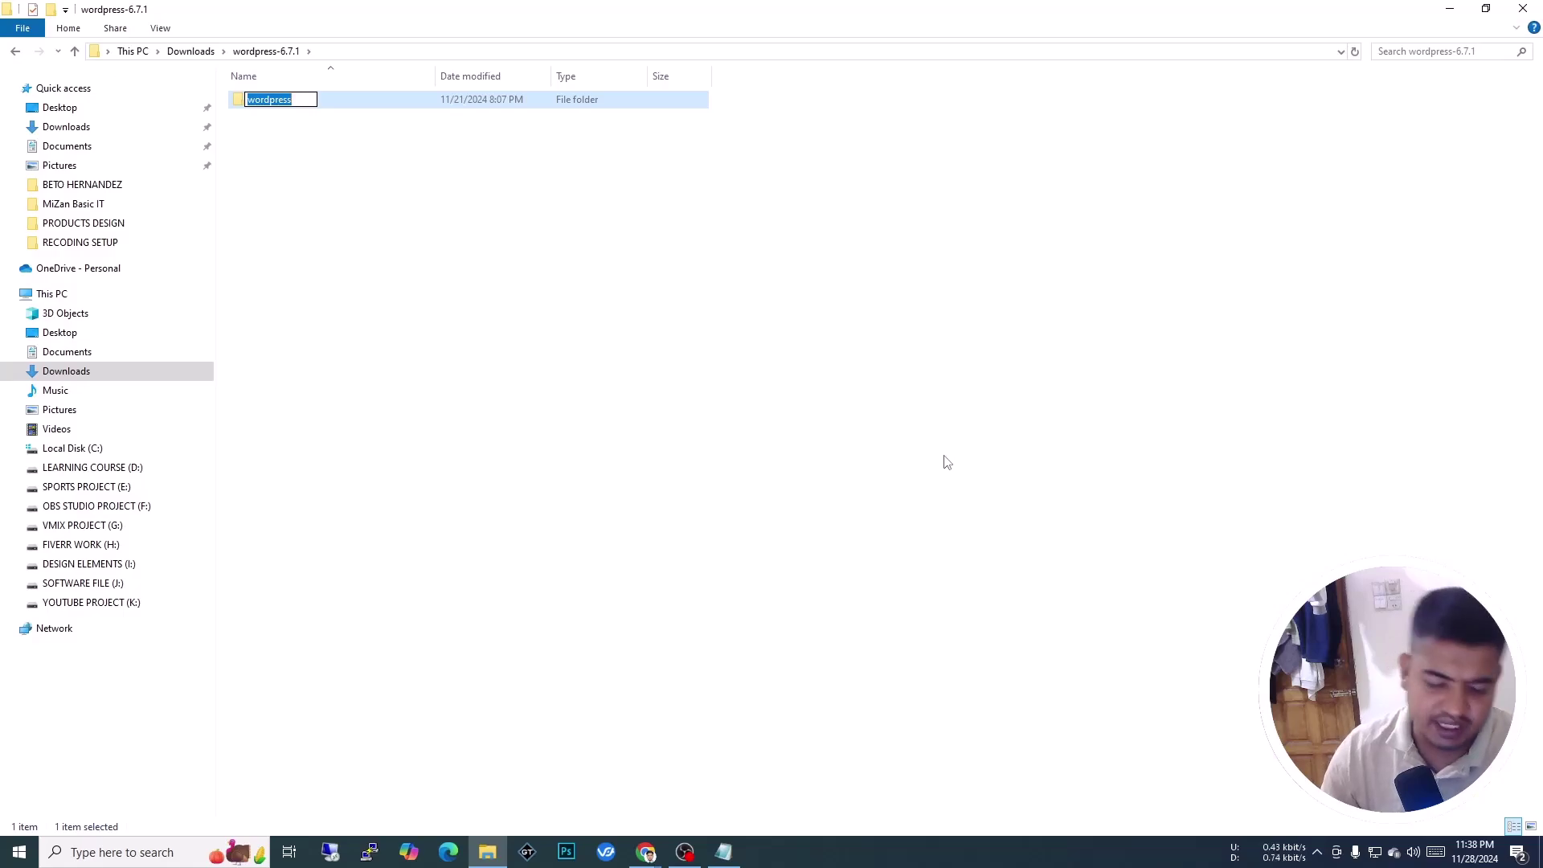
{"action": "type", "text": "mizanb"}
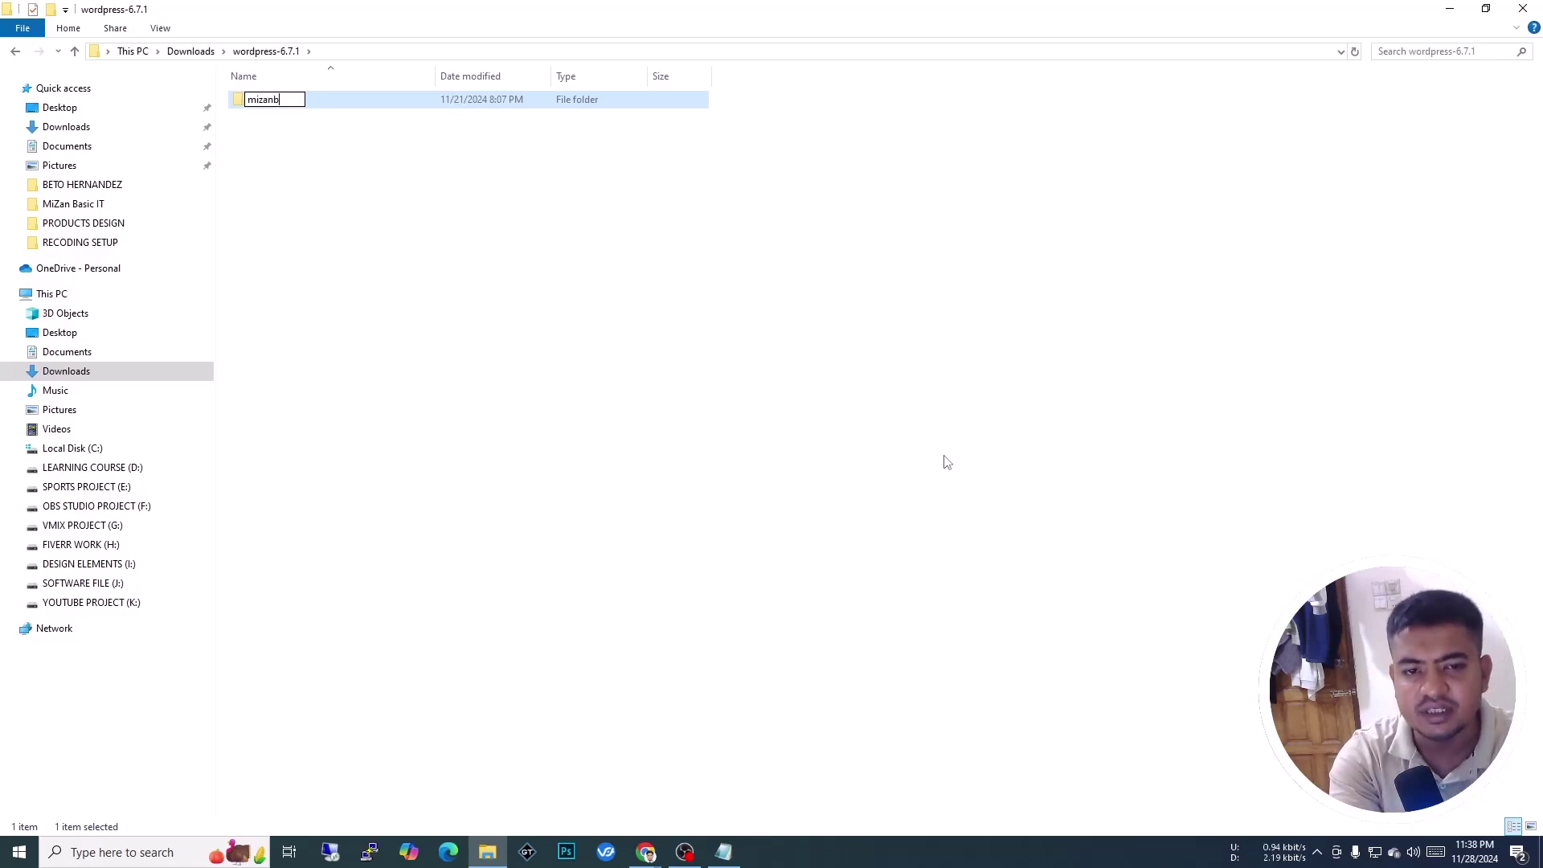
{"action": "type", "text": "asicit"}
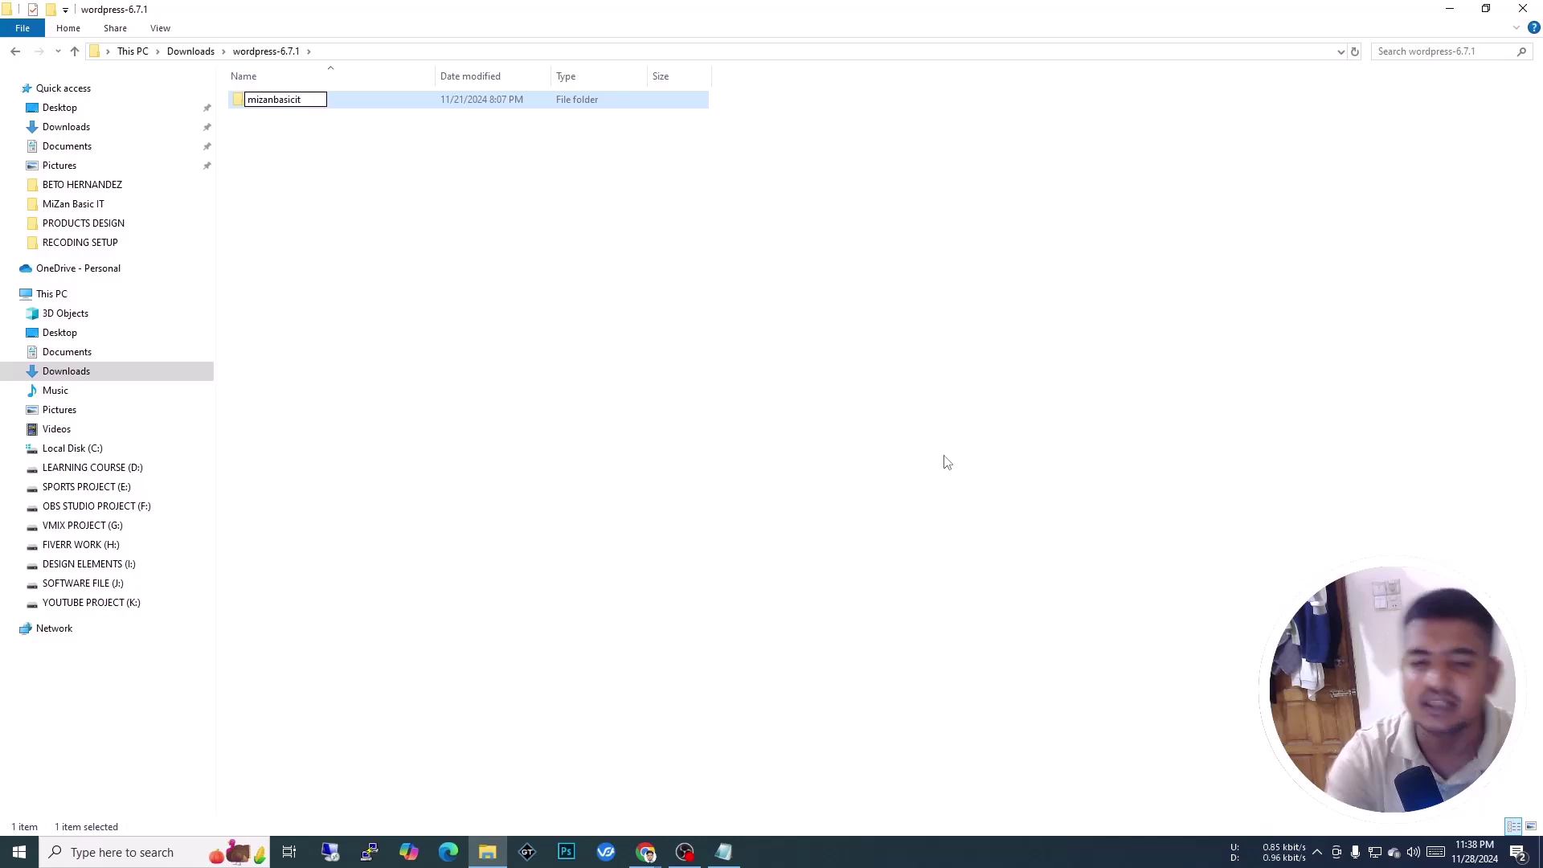
{"action": "left_click", "coordinate": [948, 462]}
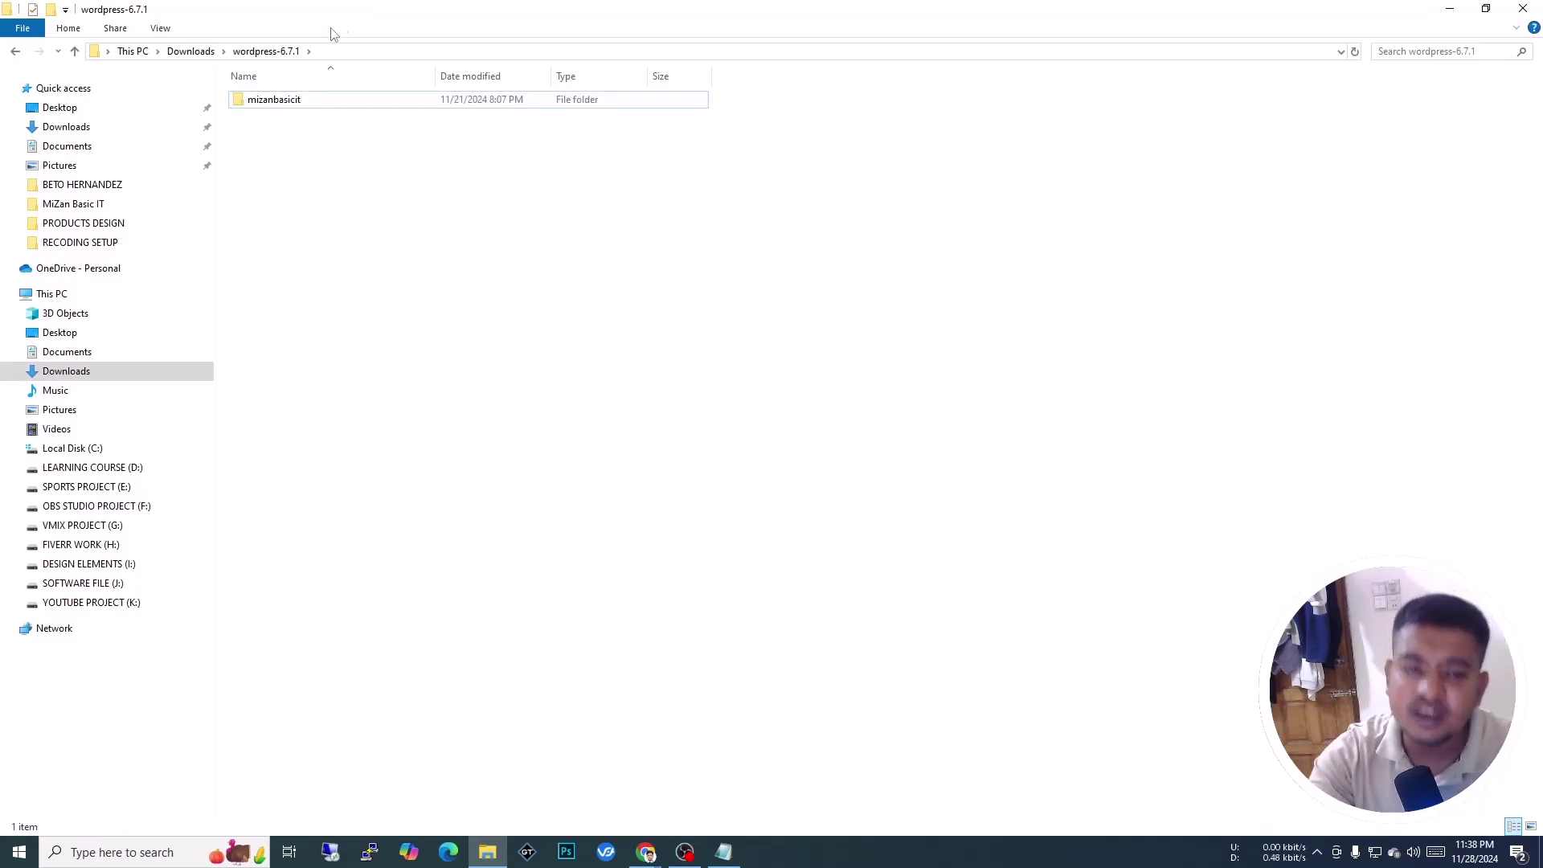
{"action": "double_click", "coordinate": [287, 99]}
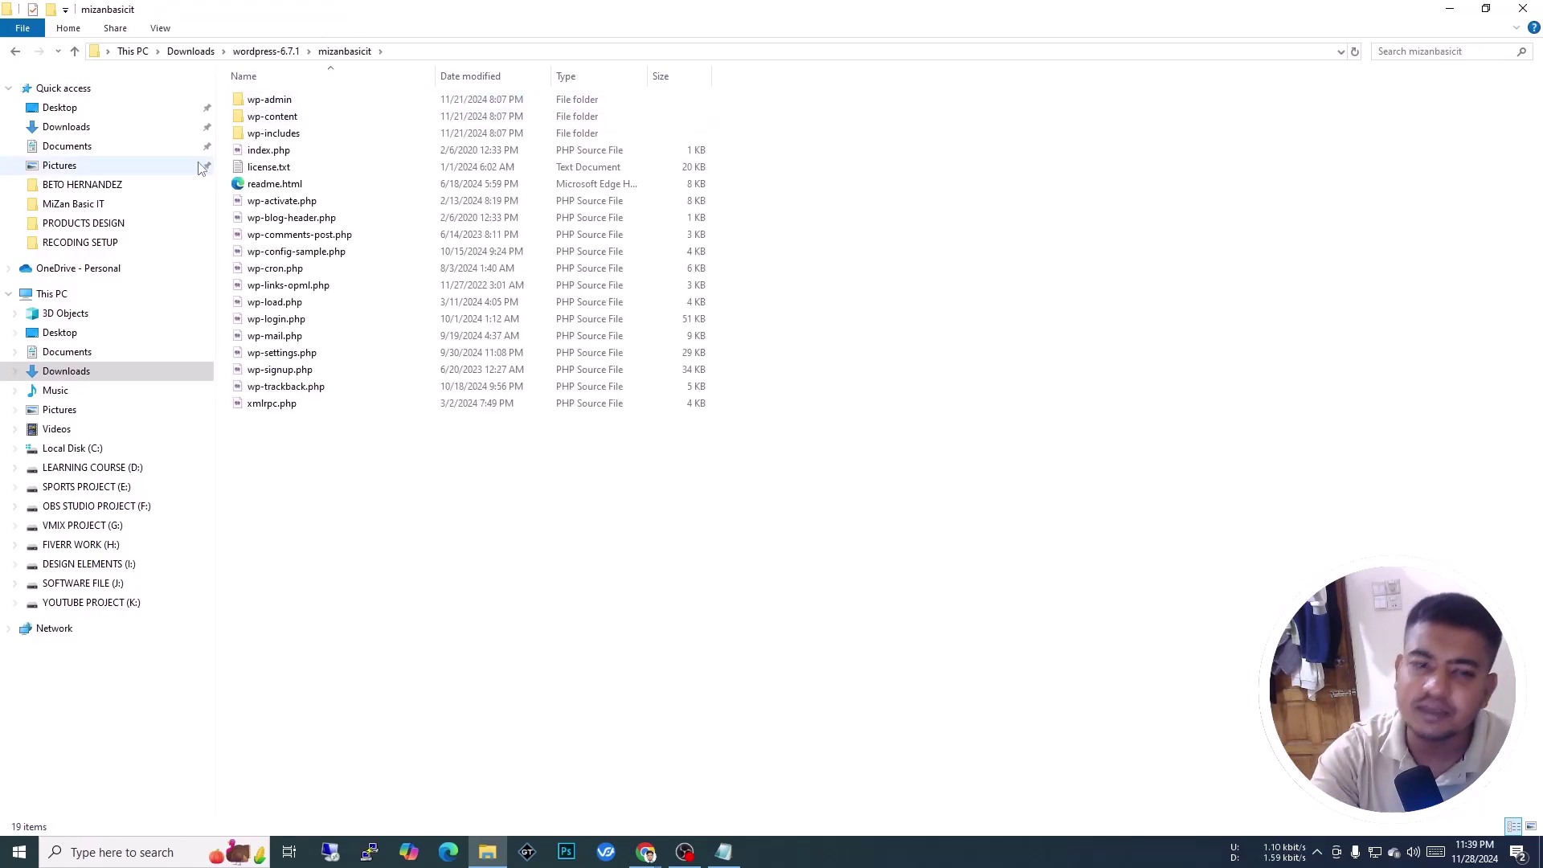
{"action": "left_click", "coordinate": [75, 53]}
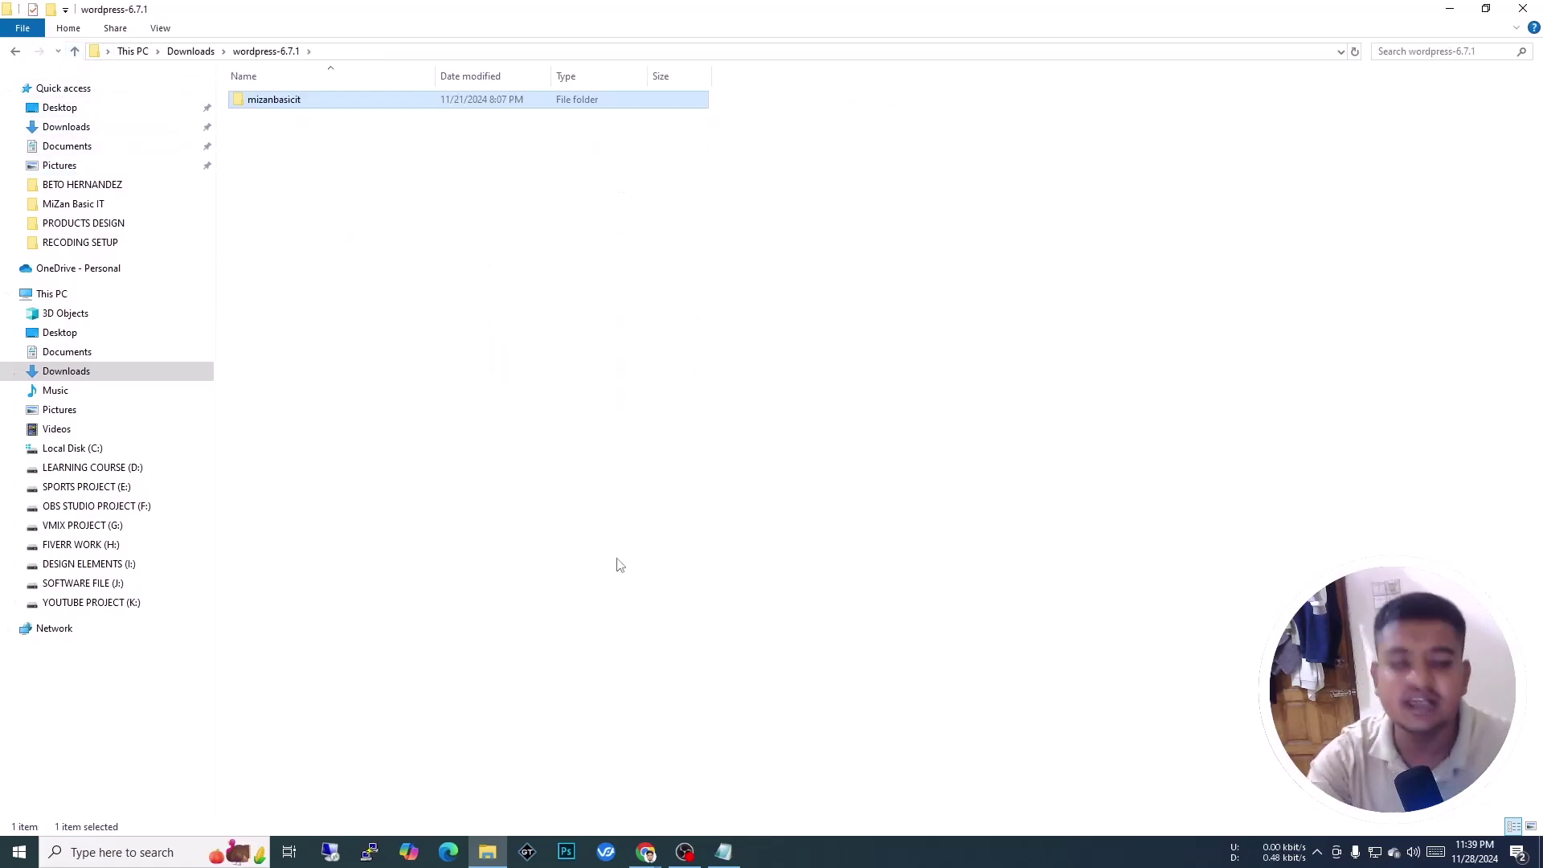
Paste the copied WordPress folder into the emptied C:\xampp\htdocs folder
{"action": "left_click", "coordinate": [95, 451]}
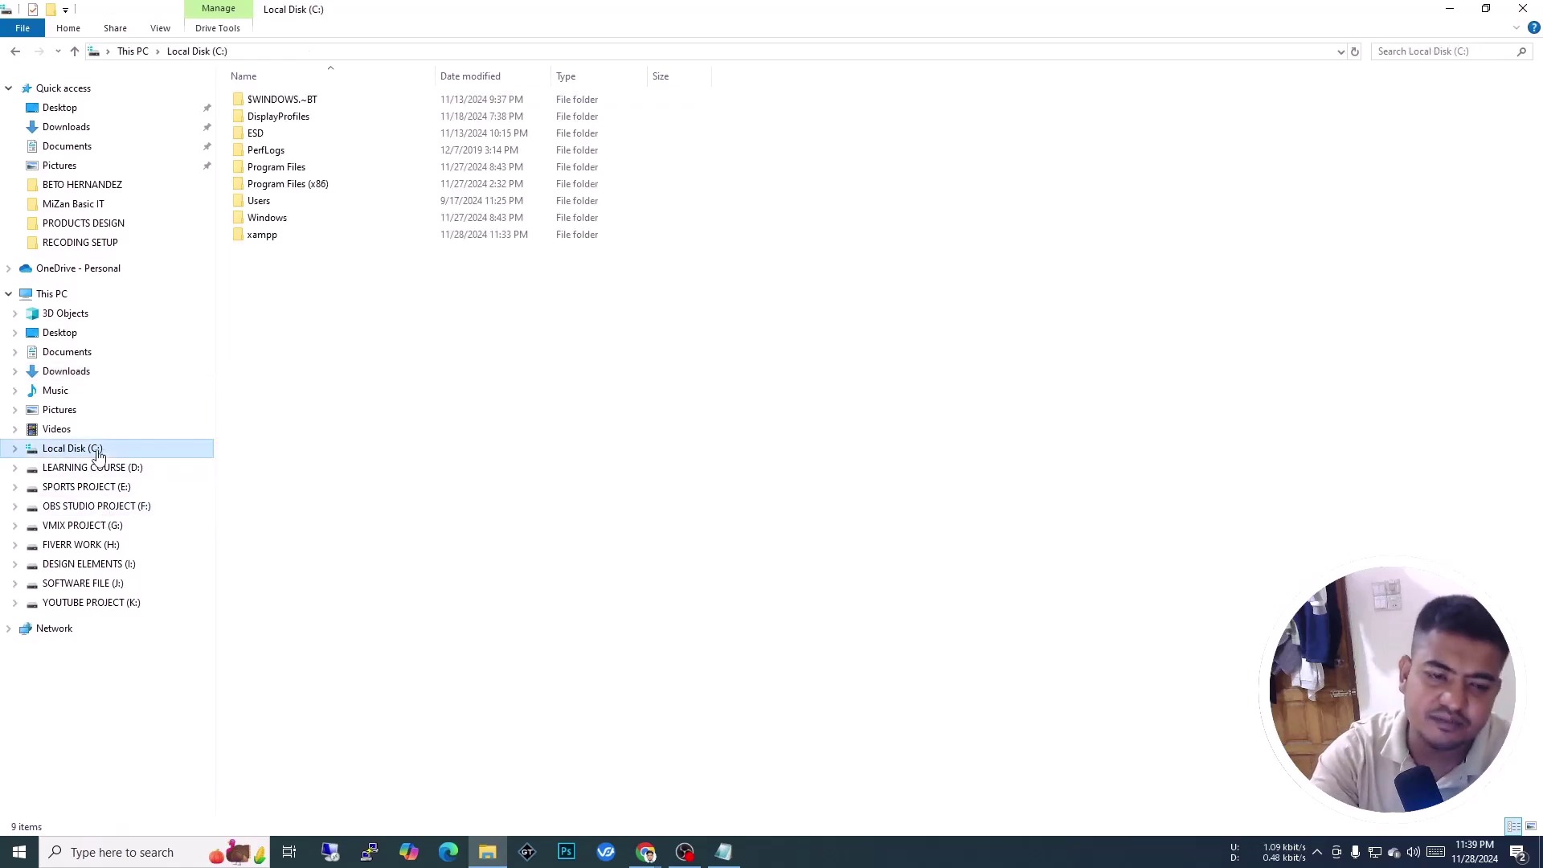
{"action": "double_click", "coordinate": [266, 235]}
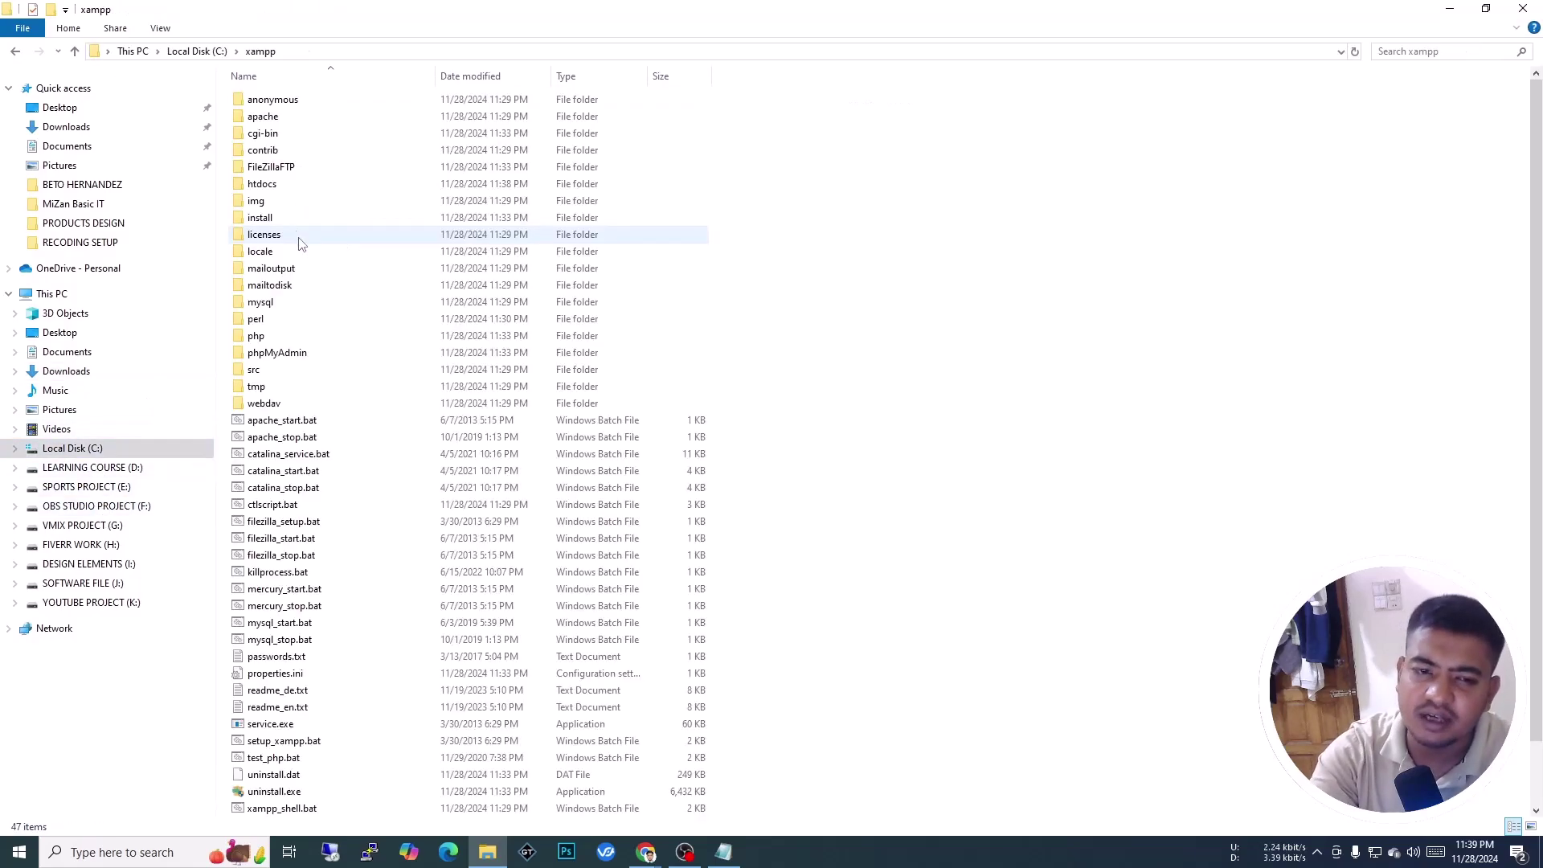
{"action": "double_click", "coordinate": [265, 184]}
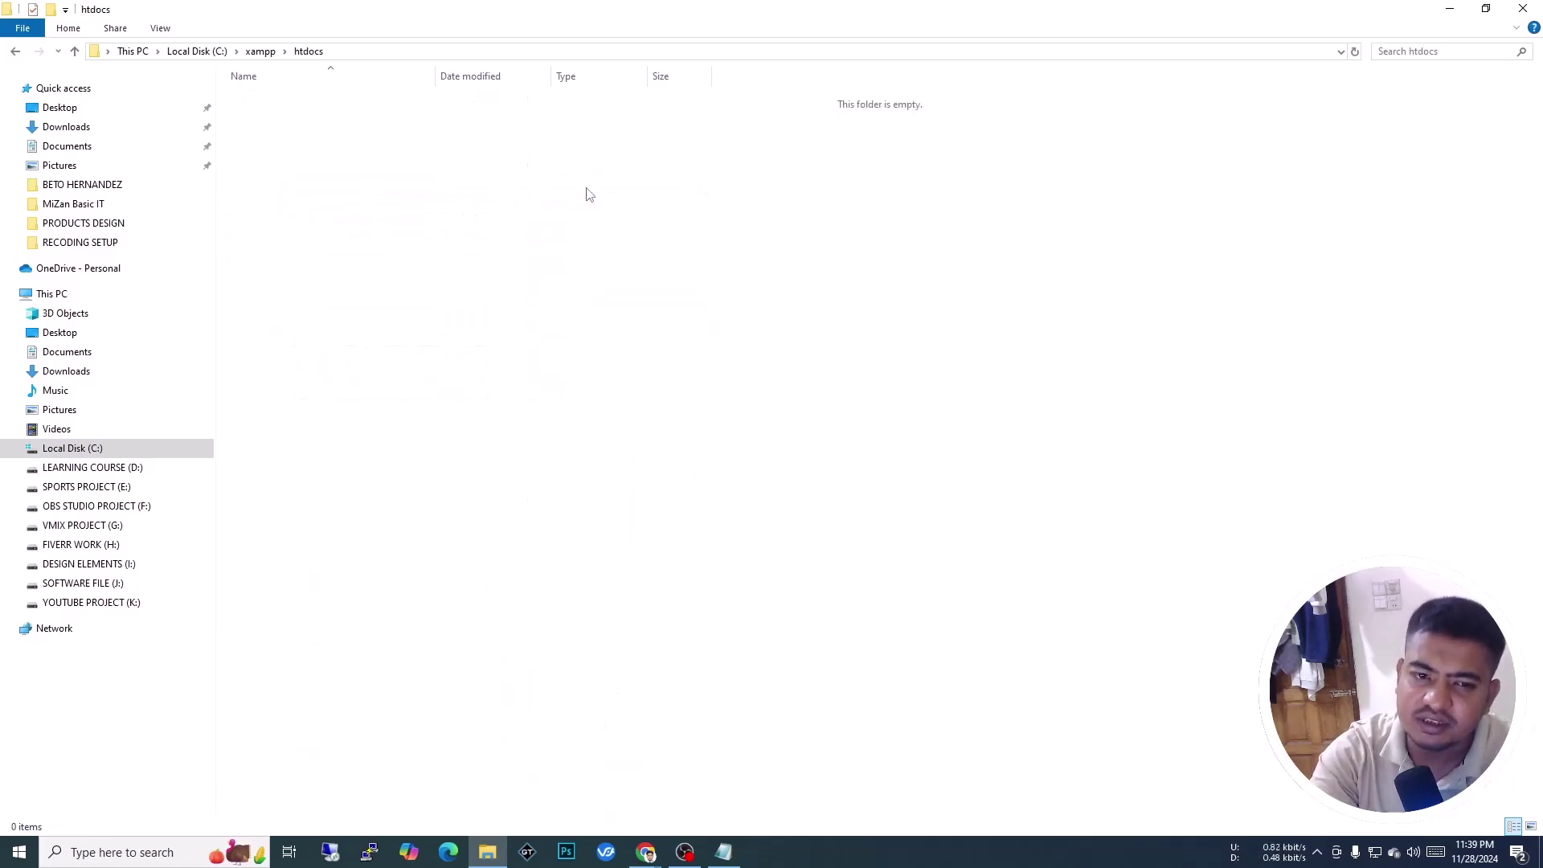
{"action": "right_click", "coordinate": [492, 180]}
{"action": "left_click", "coordinate": [531, 290]}
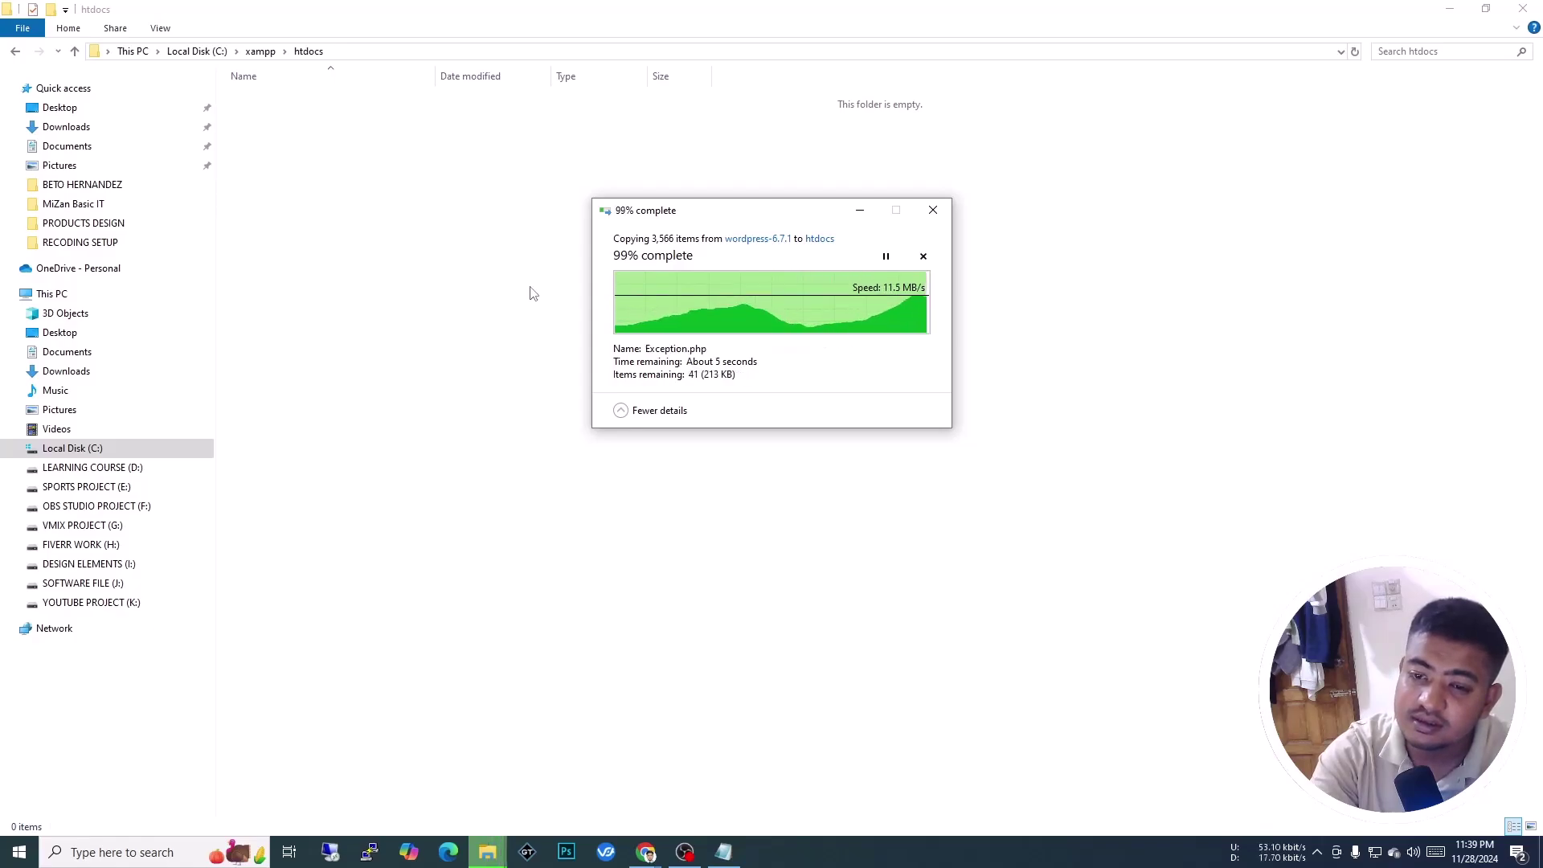
Refresh htdocs and open the newly pasted mizanbasicit folder
{"action": "right_click", "coordinate": [519, 241]}
{"action": "left_click", "coordinate": [554, 303]}
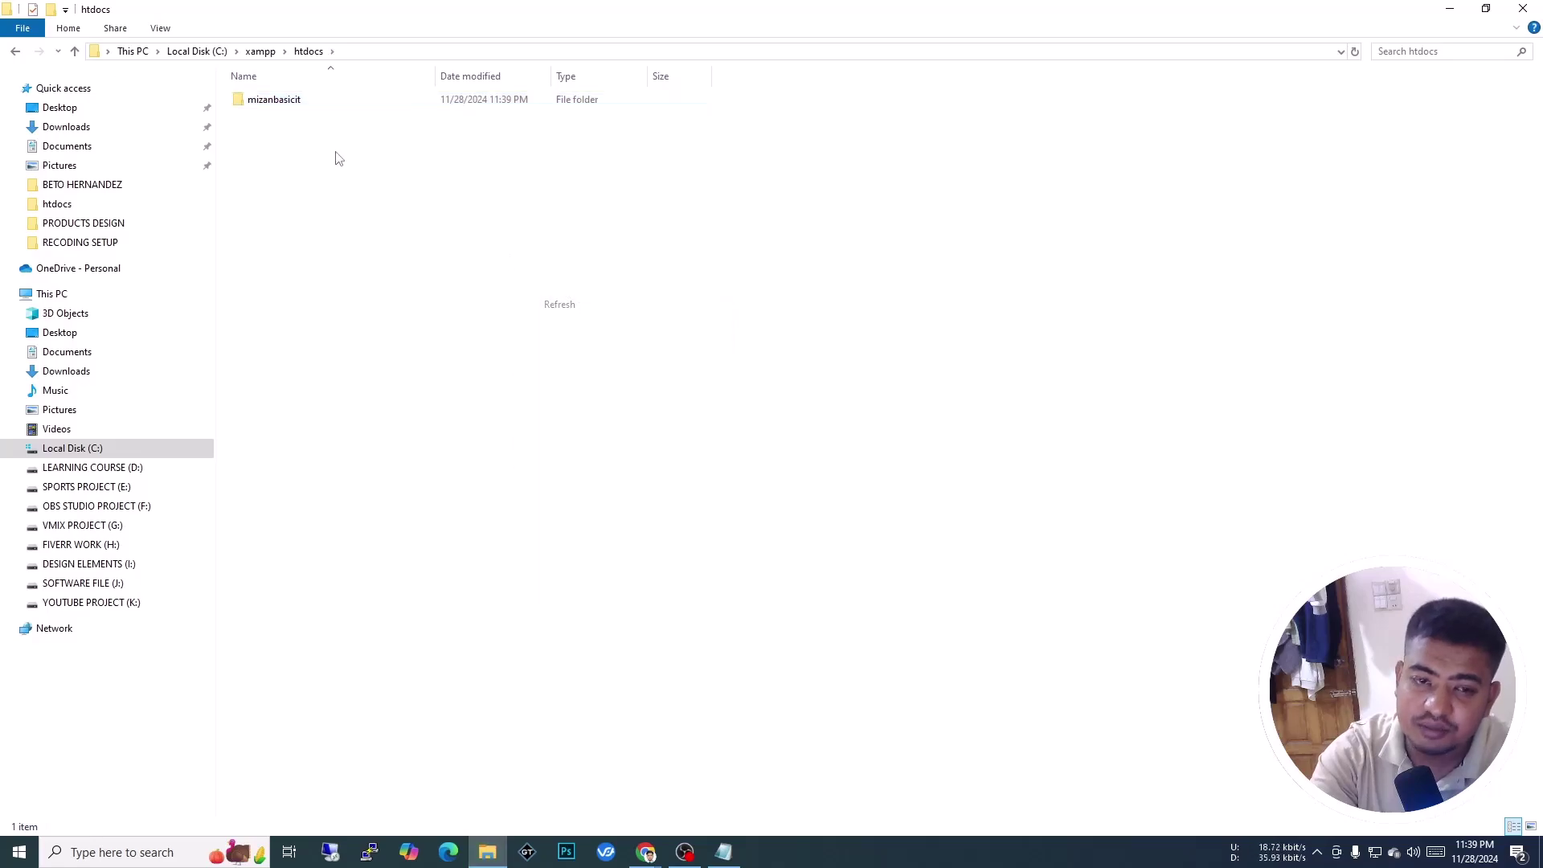
{"action": "left_click", "coordinate": [282, 102]}
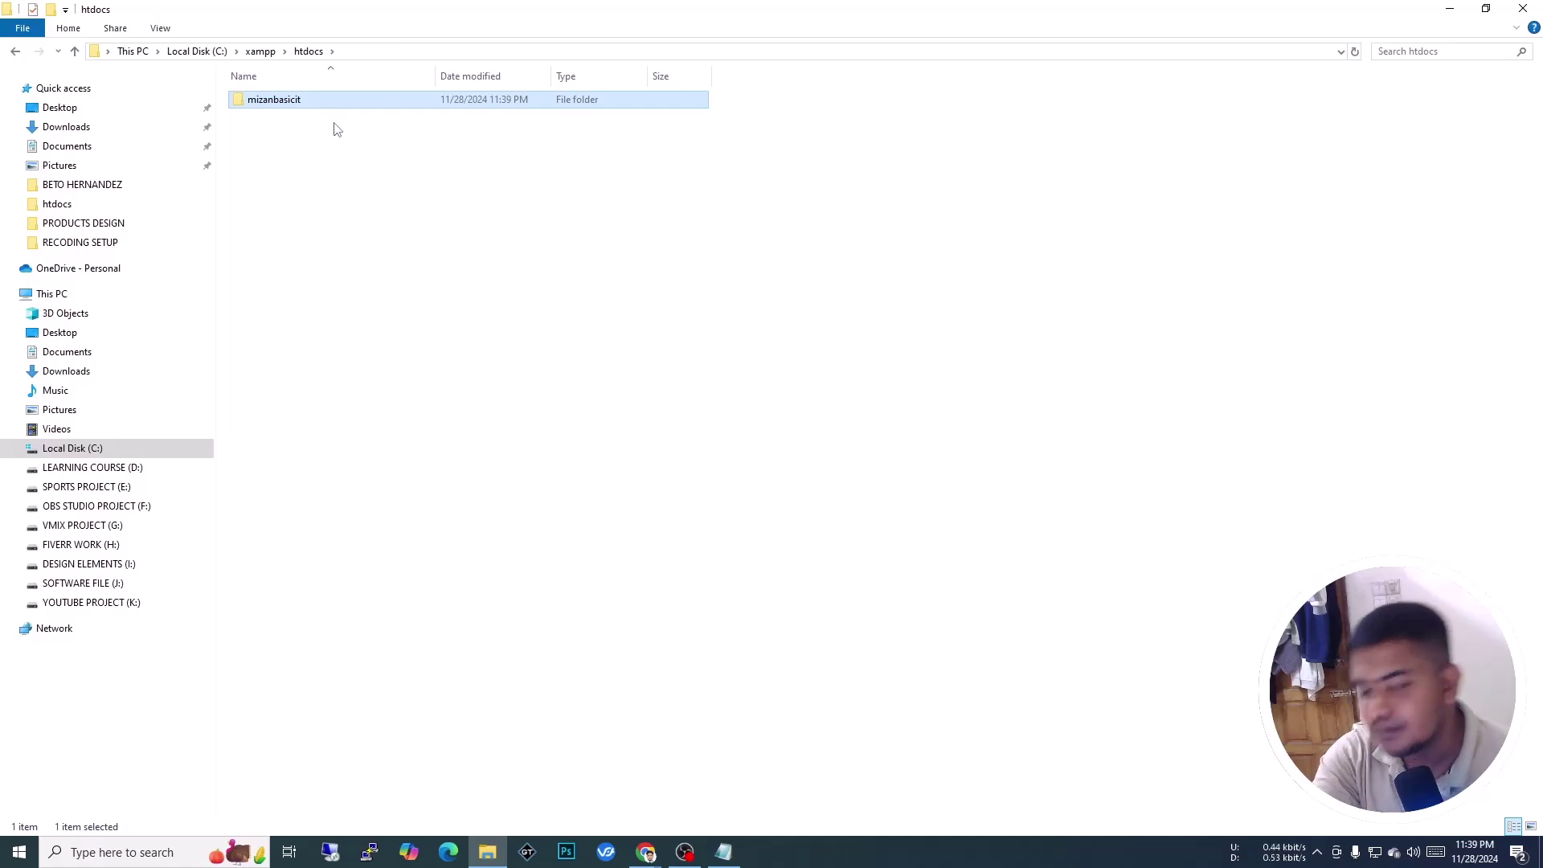
{"action": "double_click", "coordinate": [275, 105]}
Inspect the mizanbasicit contents, picking out wp-content and index.php
{"action": "left_click_drag", "start_coordinate": [342, 486], "coordinate": [291, 100]}
{"action": "left_click", "coordinate": [402, 505]}
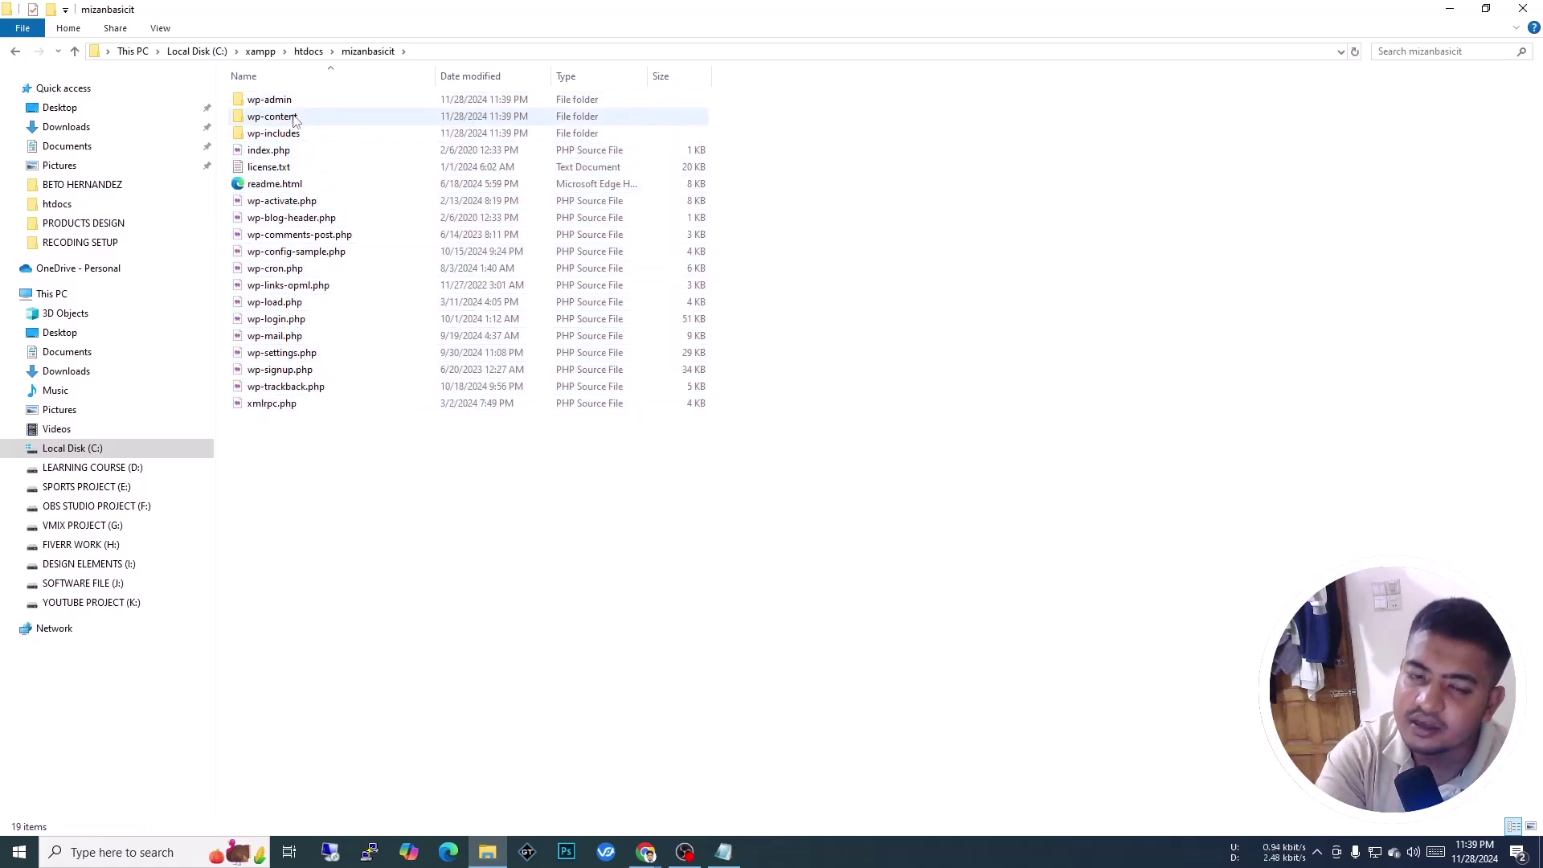
{"action": "left_click", "coordinate": [302, 118]}
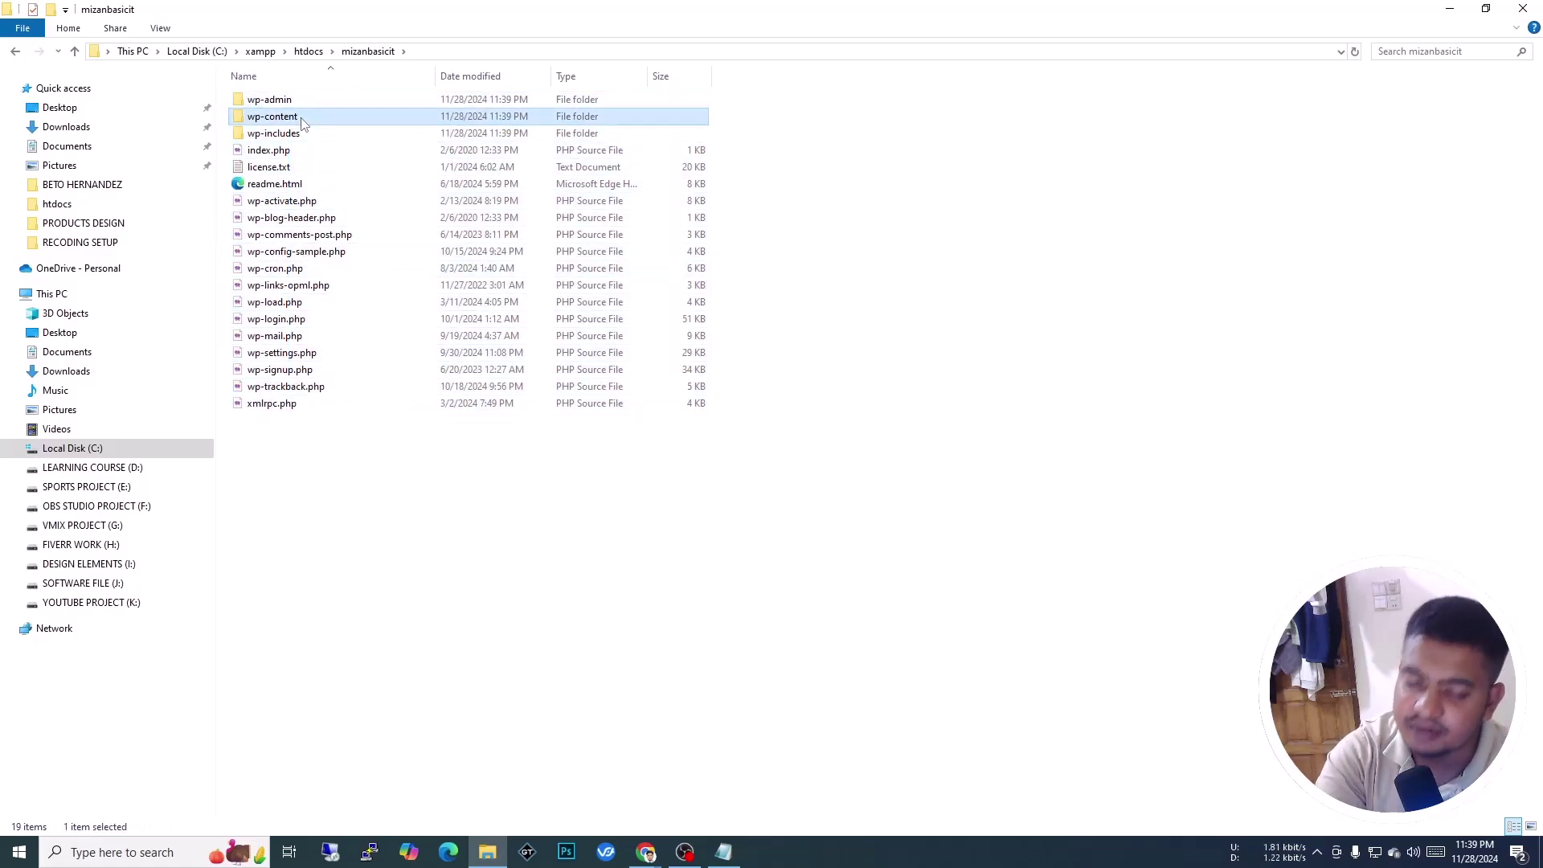
{"action": "left_click", "coordinate": [265, 151]}
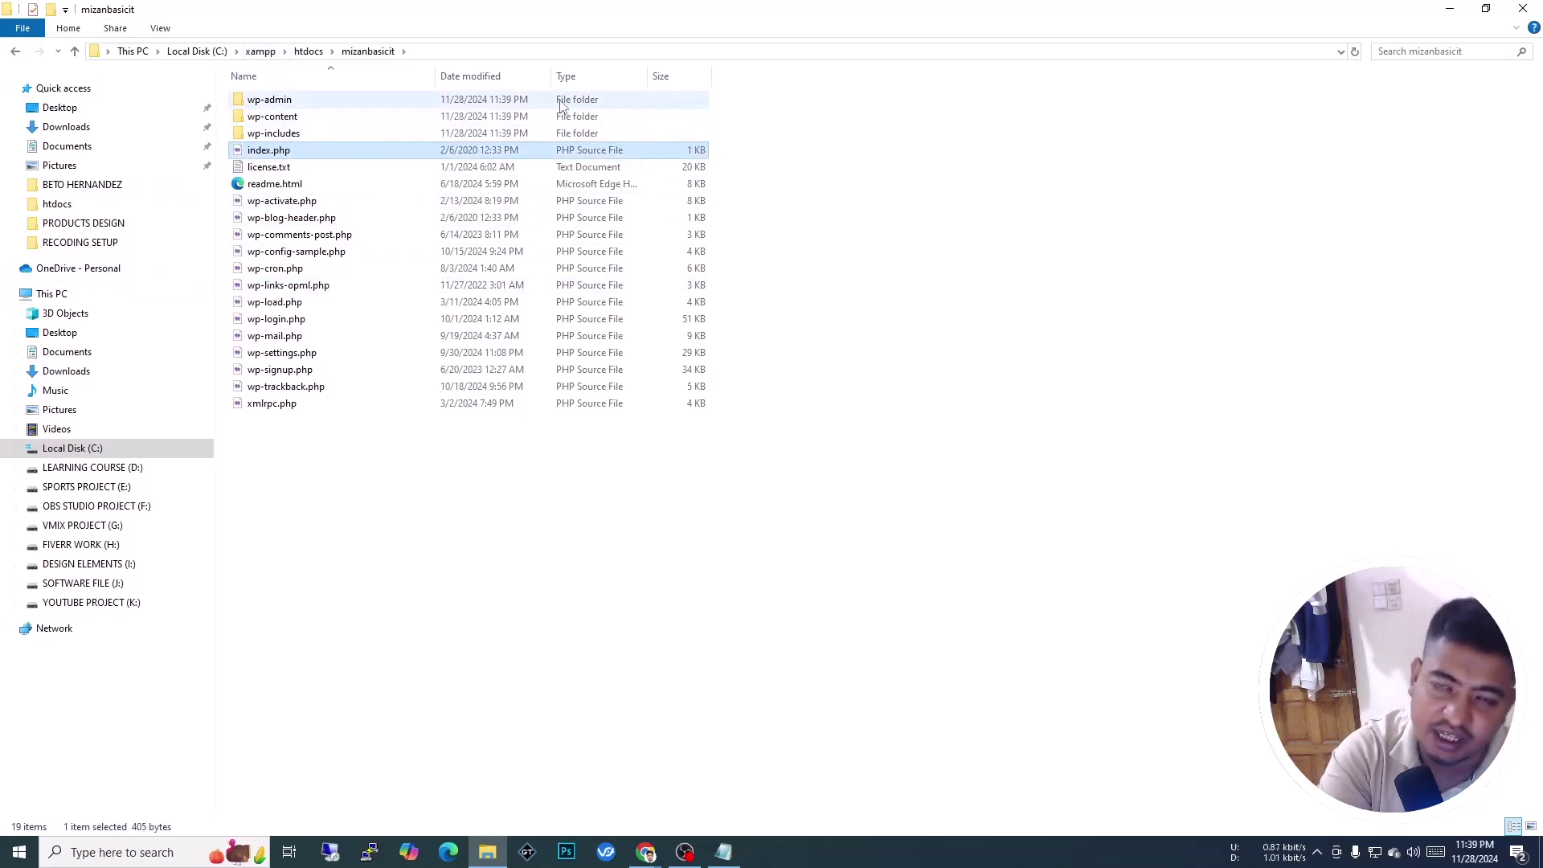
Go back up to the xampp folder and close File Explorer
{"action": "left_click", "coordinate": [16, 51]}
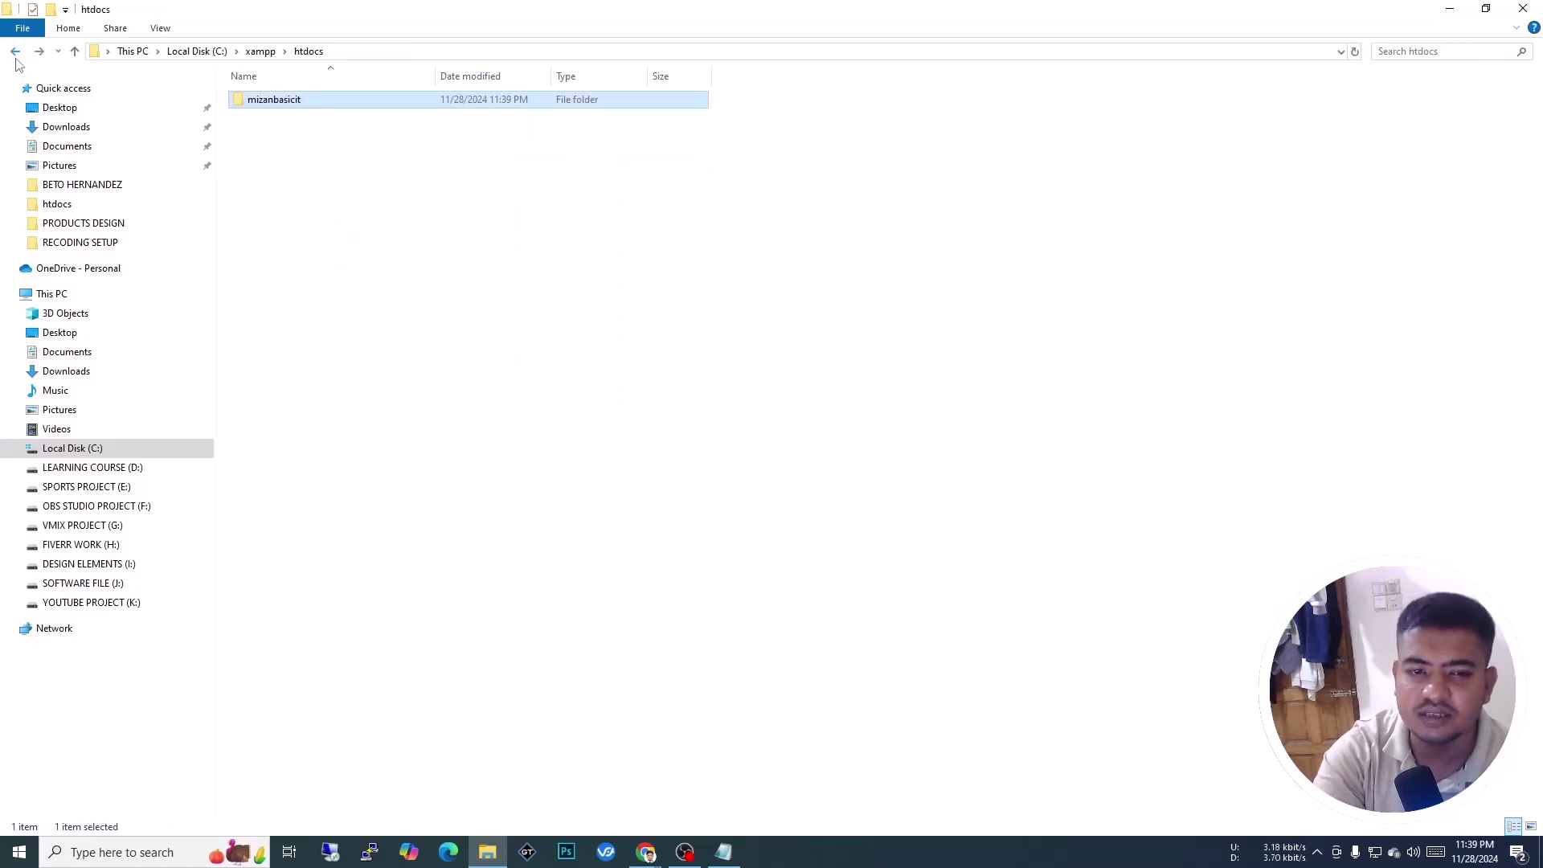
{"action": "left_click", "coordinate": [15, 52]}
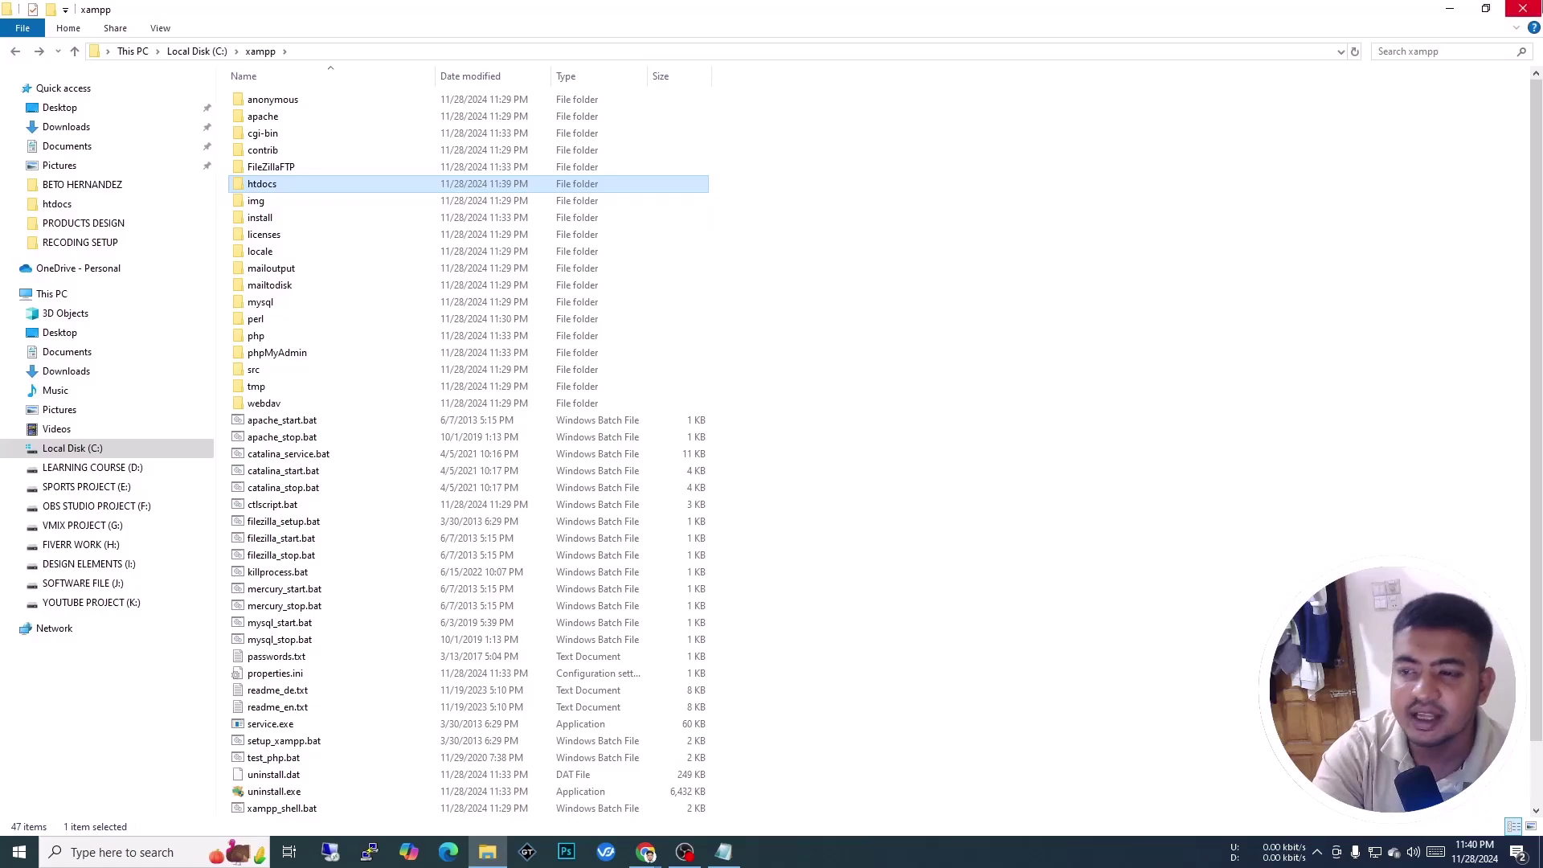
{"action": "left_click", "coordinate": [1531, 7]}
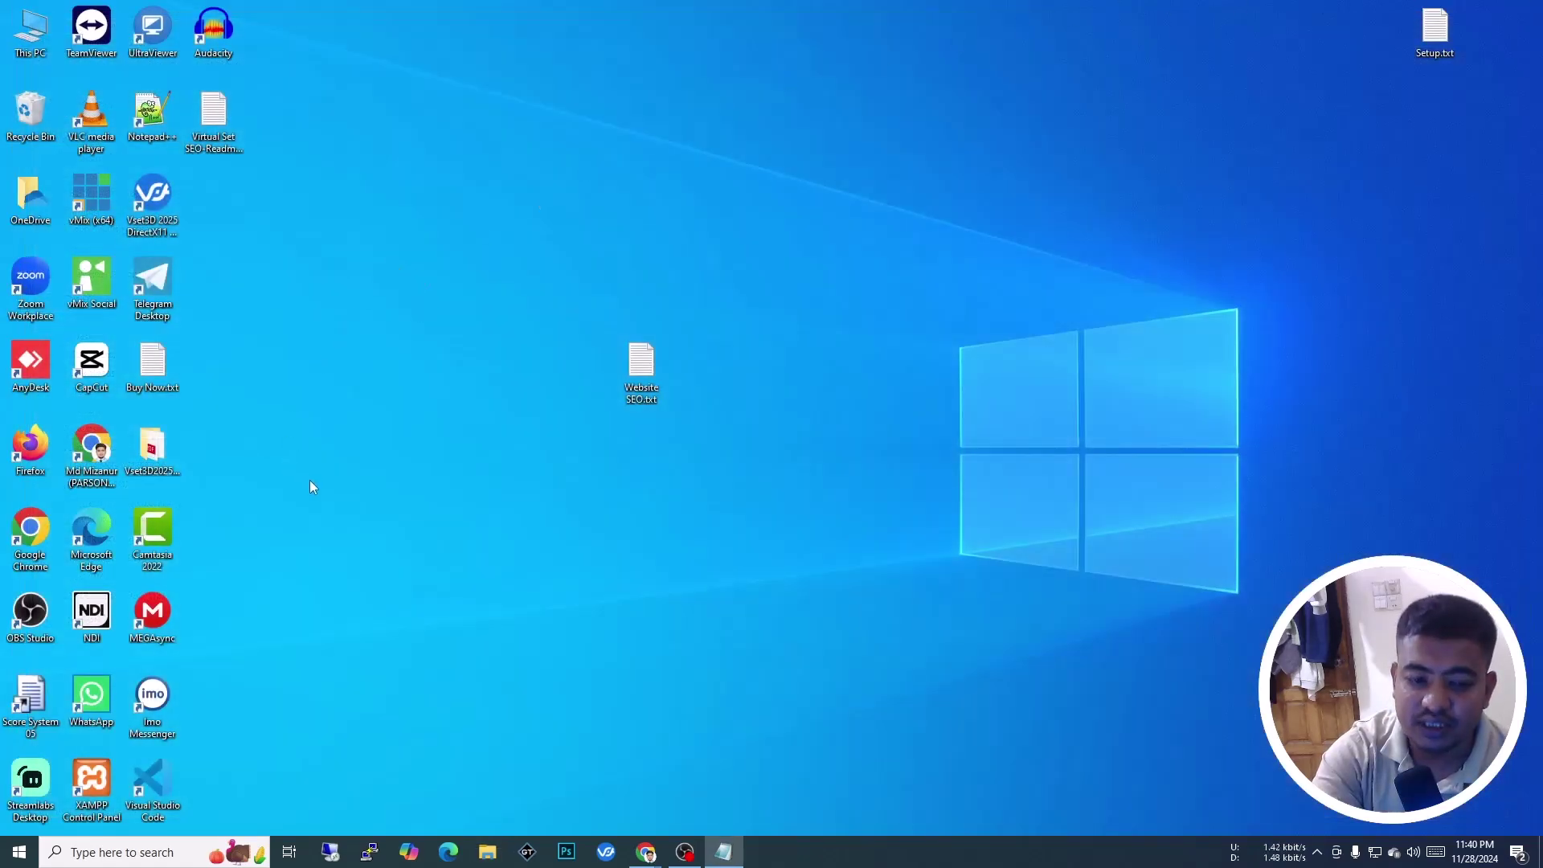
Launch XAMPP Control Panel, centre it, and start Apache and MySQL
{"action": "double_click", "coordinate": [84, 788]}
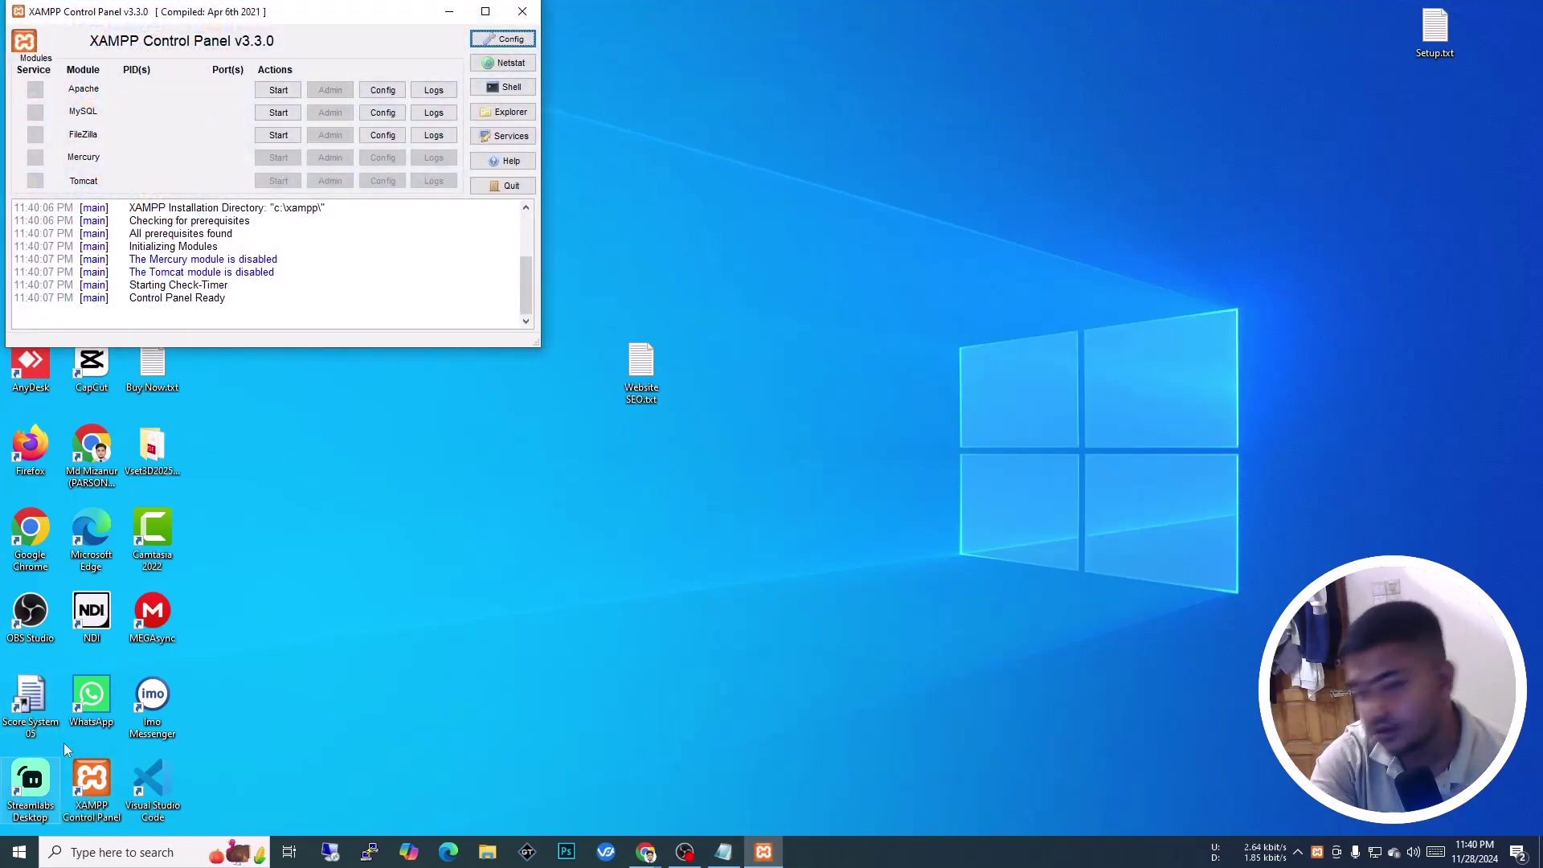
{"action": "left_click_drag", "start_coordinate": [340, 18], "coordinate": [1072, 133]}
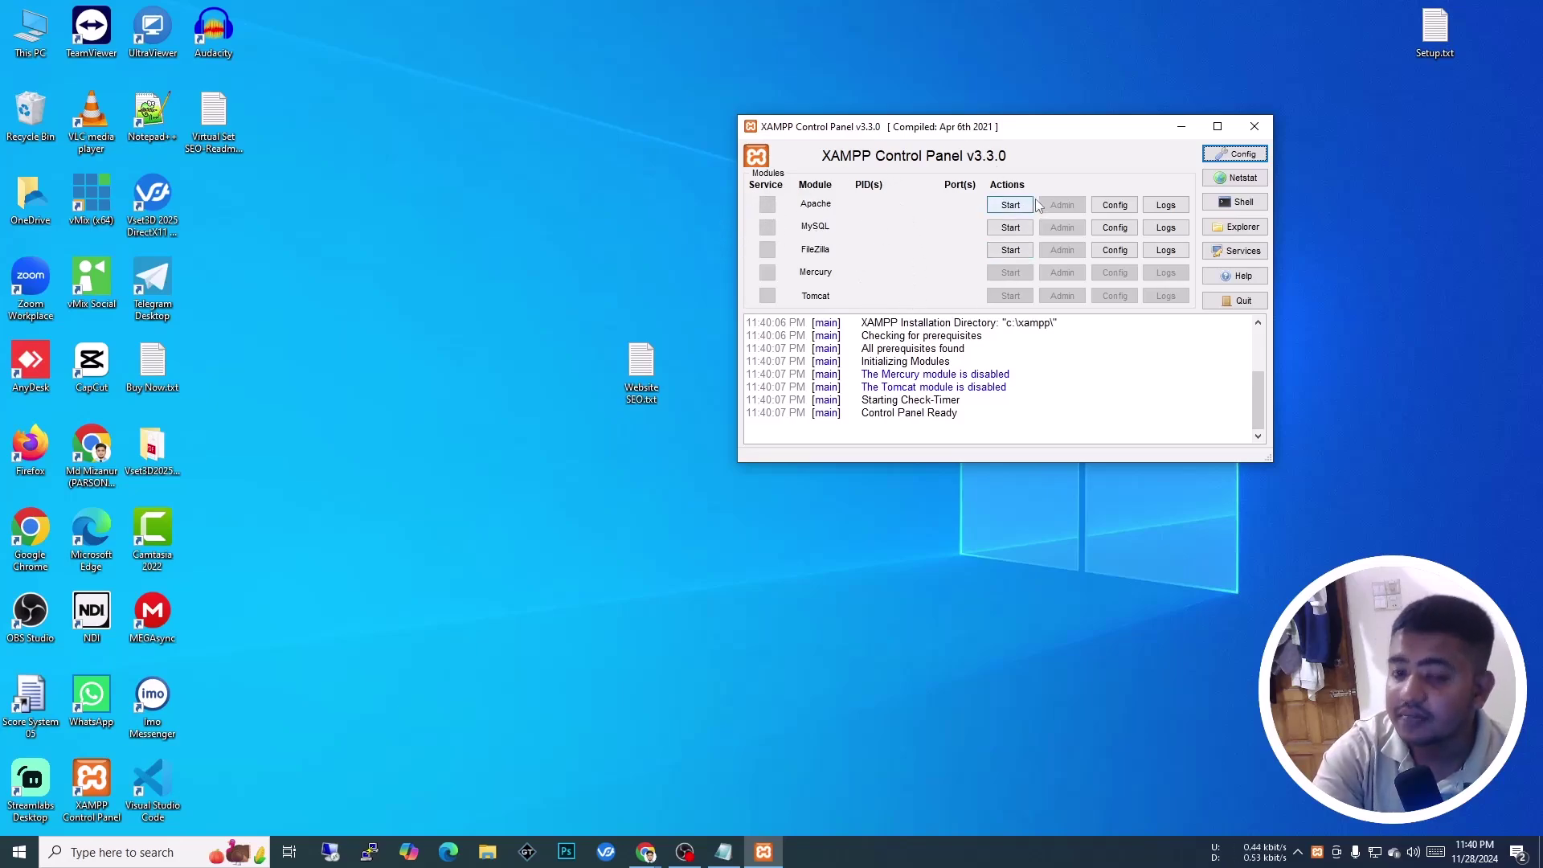
{"action": "left_click", "coordinate": [1010, 206]}
{"action": "left_click", "coordinate": [1010, 228]}
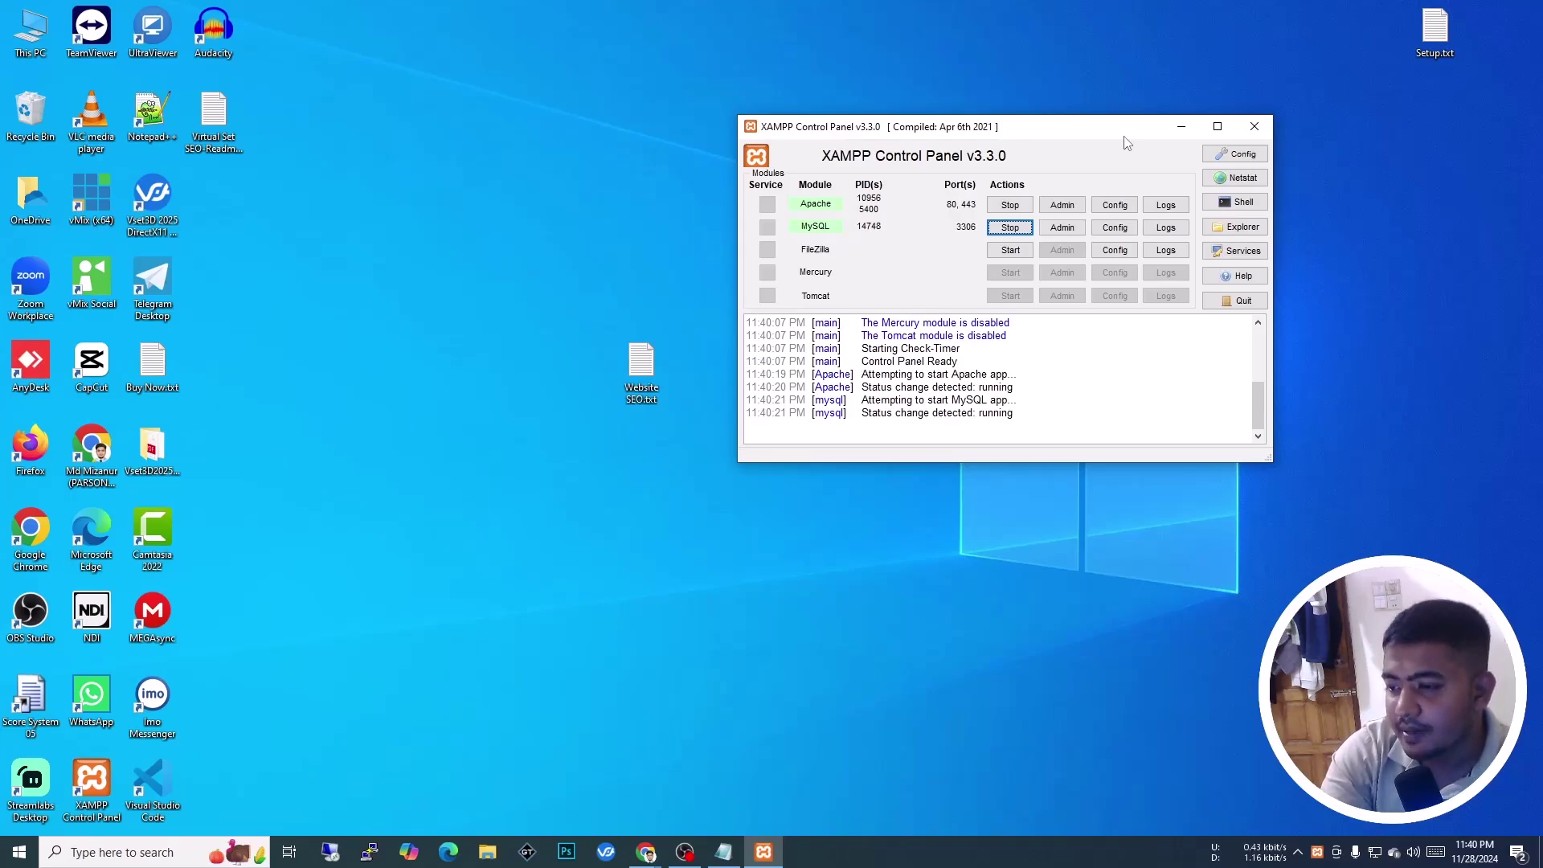
Close XAMPP and load plain localhost in Chrome, showing the mizanbasicit folder listing
{"action": "left_click", "coordinate": [1253, 126]}
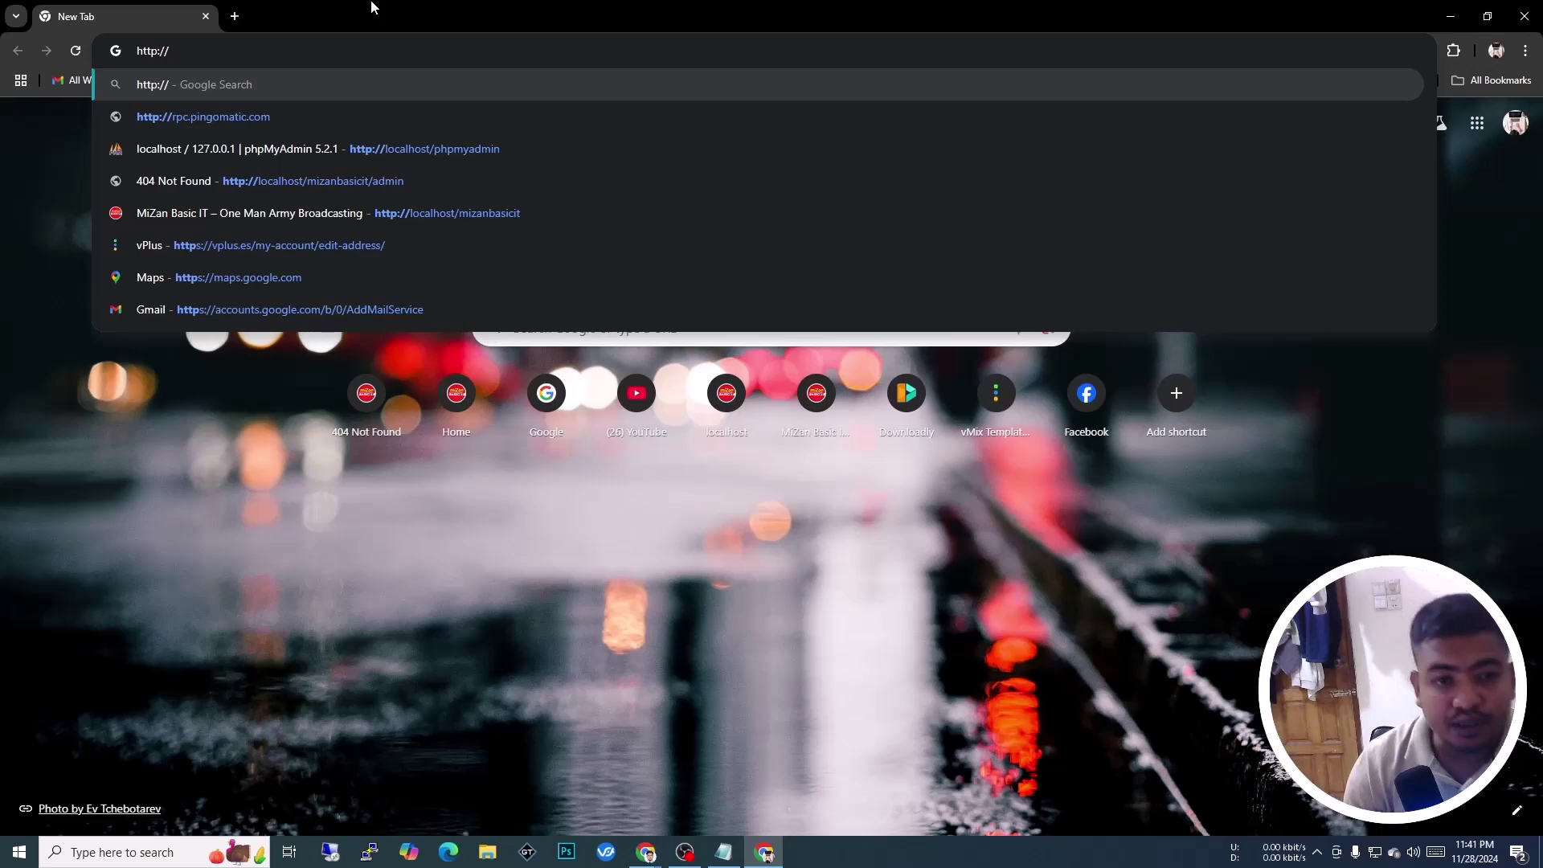
{"action": "type", "text": "l"}
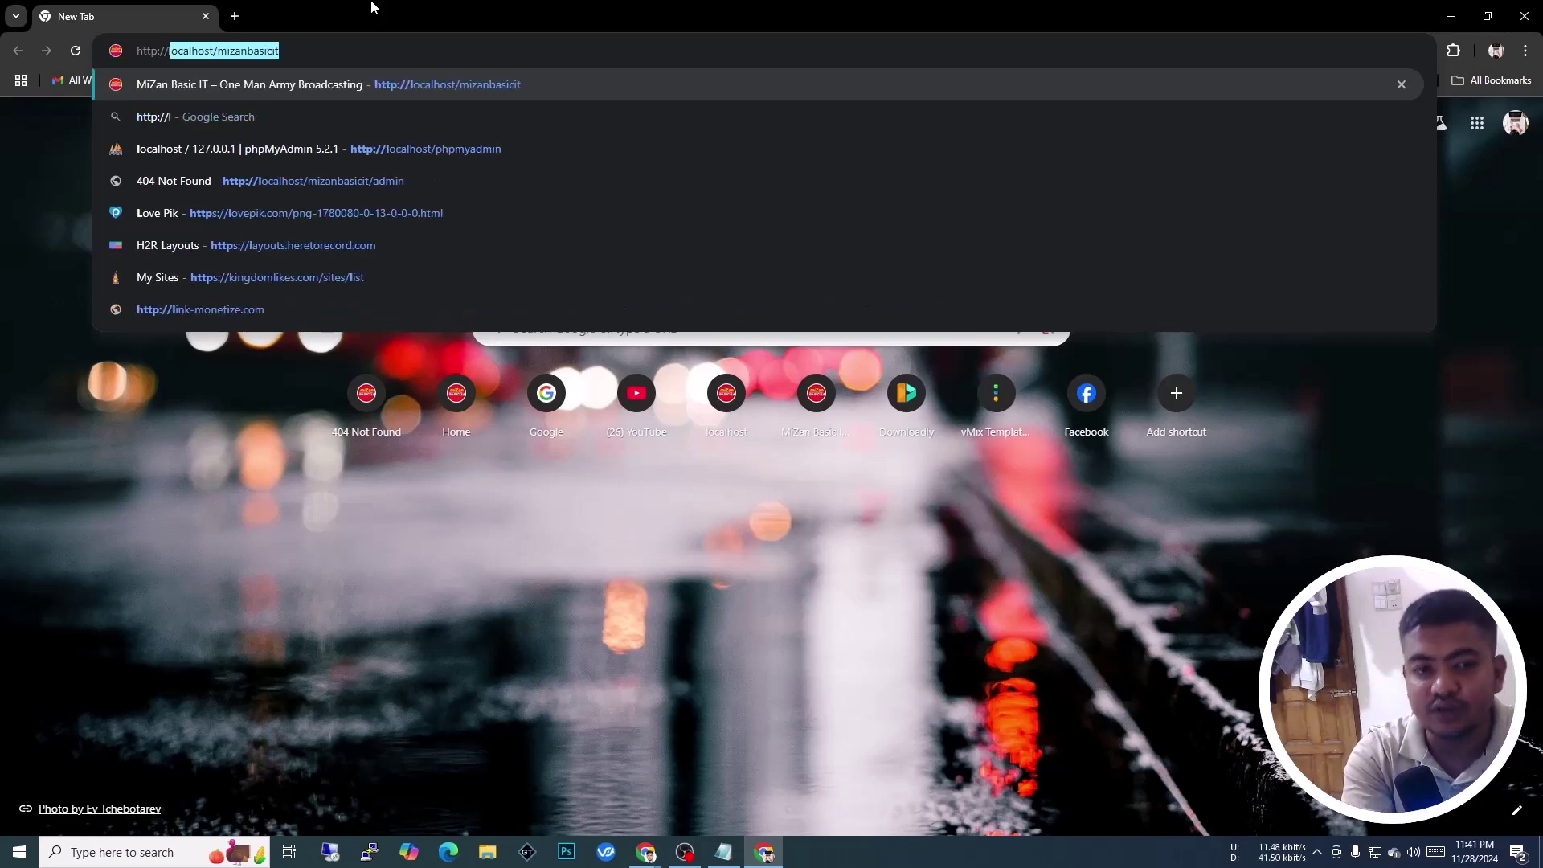
{"action": "type", "text": "ocalhost"}
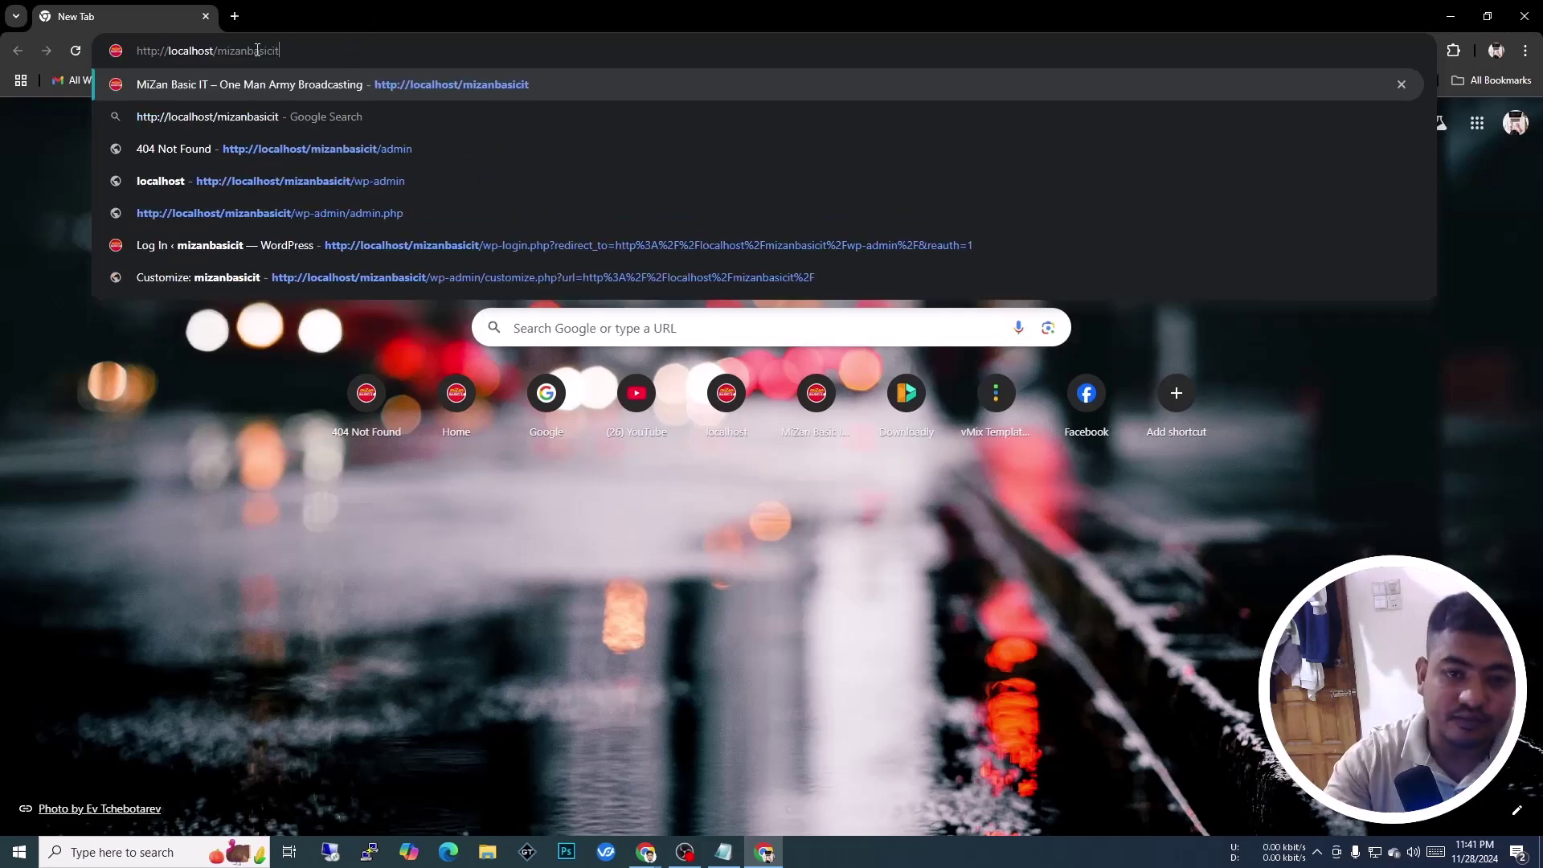
{"action": "key", "text": "BackSpace"}
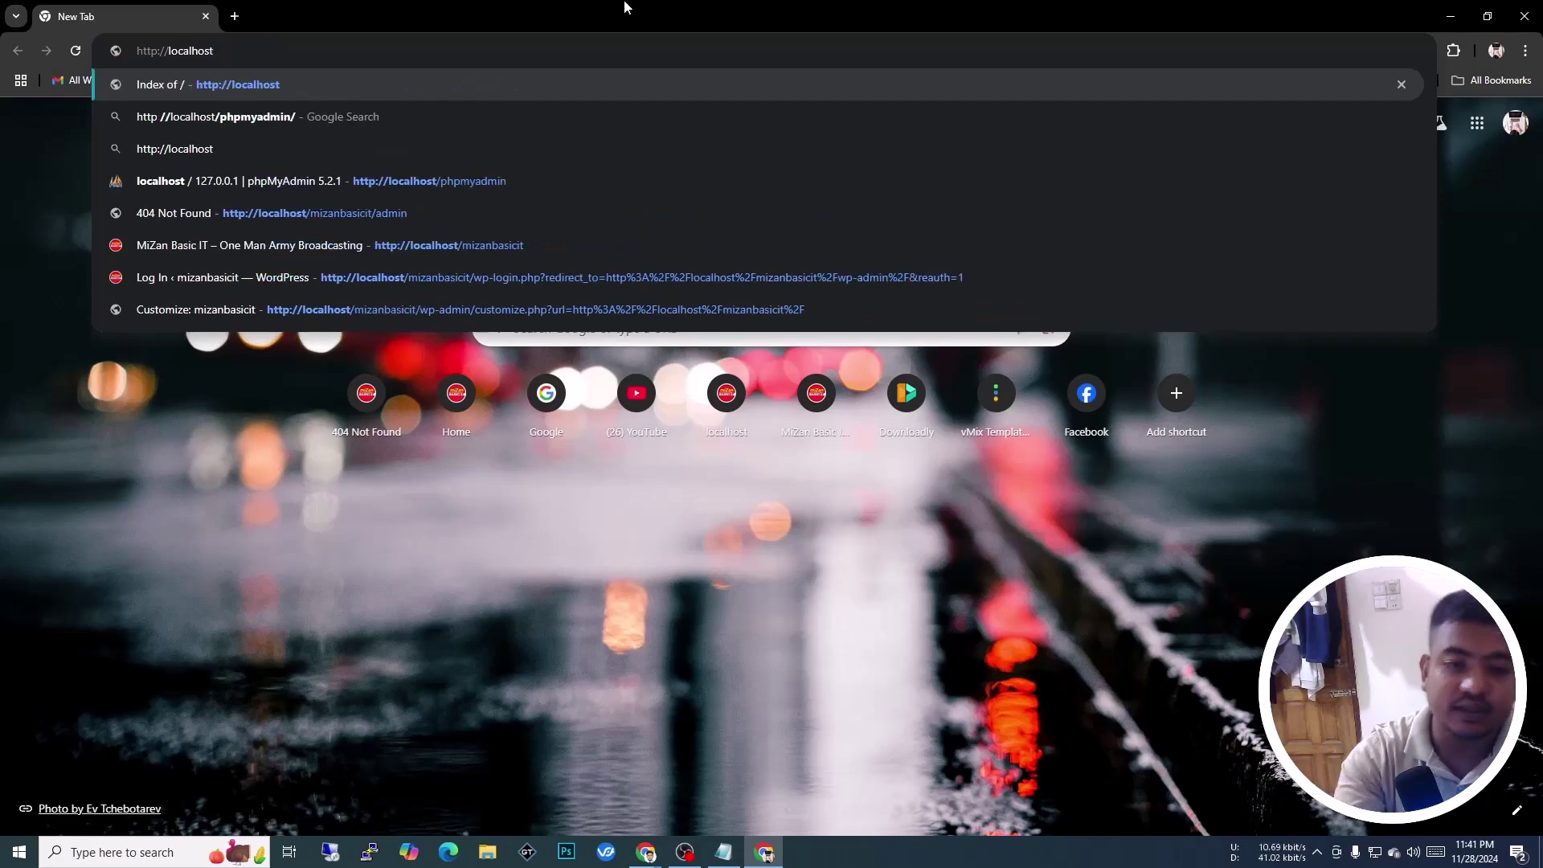
{"action": "key", "text": "Return"}
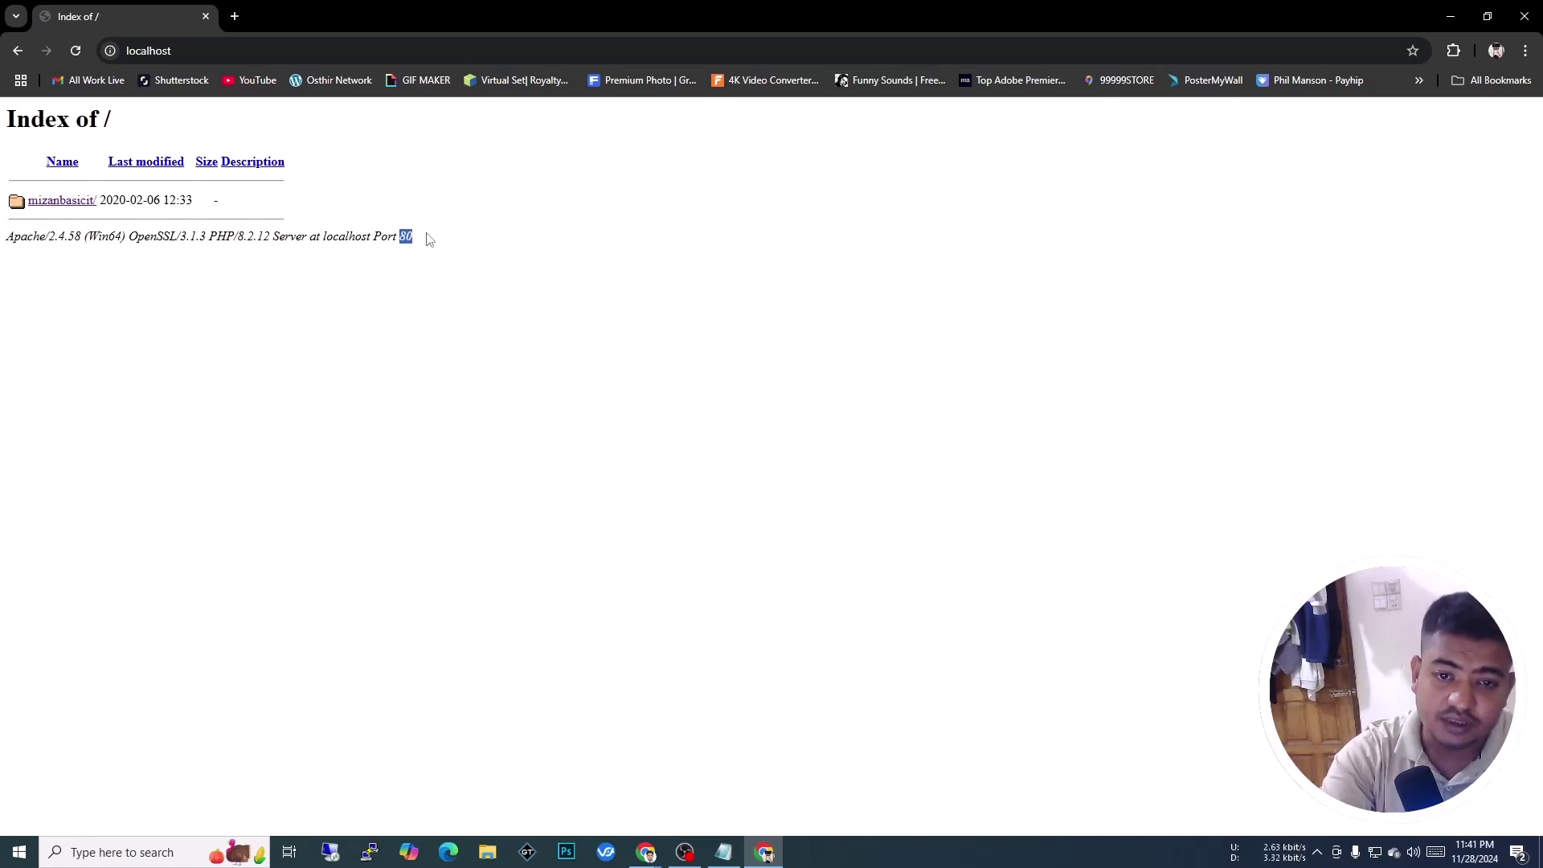
{"action": "left_click_drag", "start_coordinate": [14, 200], "coordinate": [217, 199]}
{"action": "left_click", "coordinate": [388, 201]}
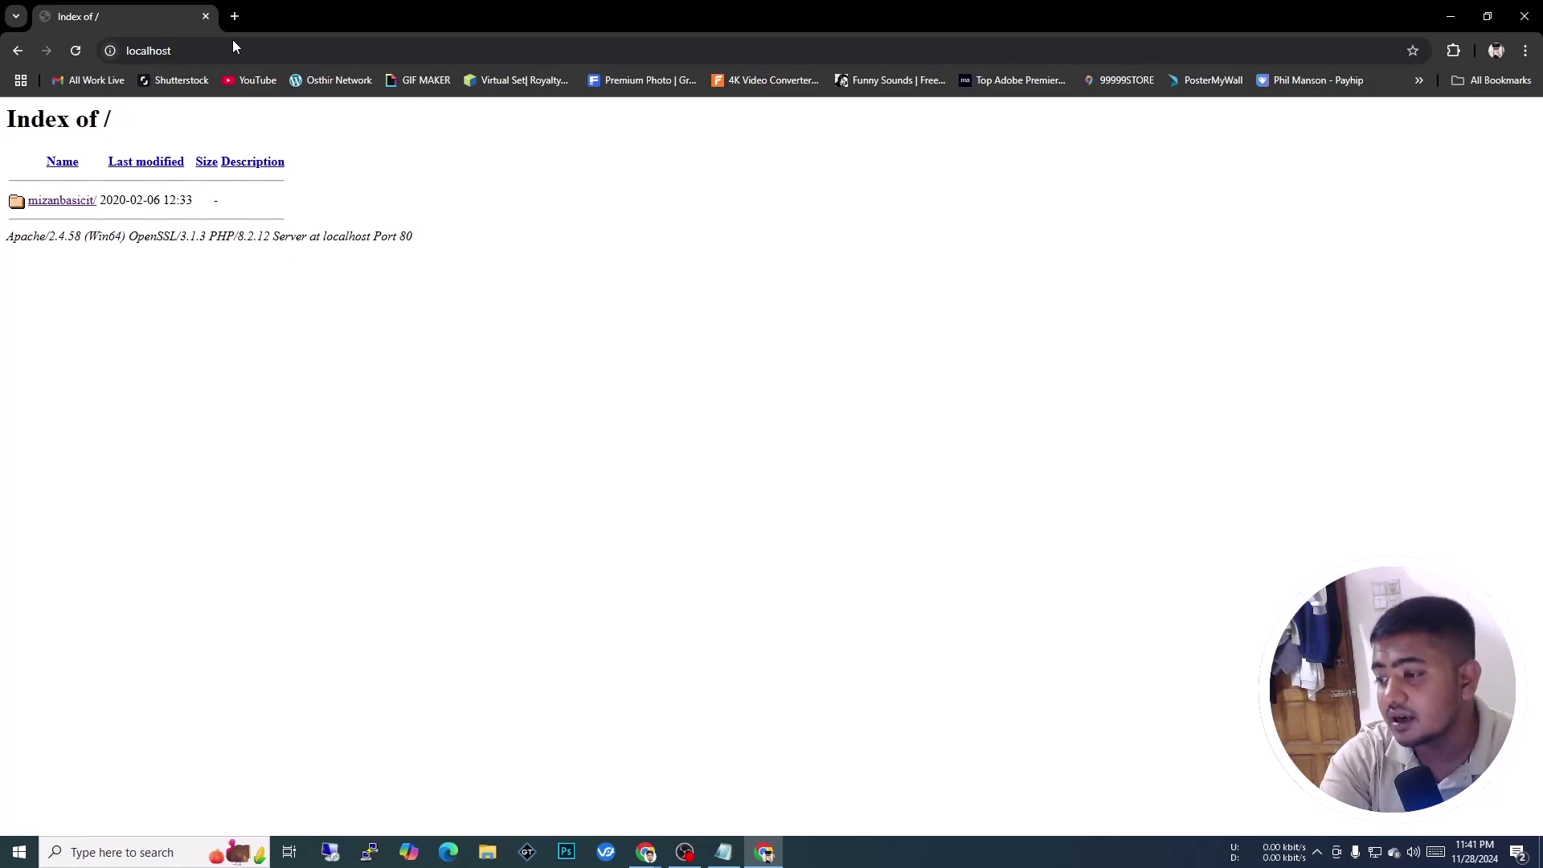
{"action": "left_click", "coordinate": [254, 52]}
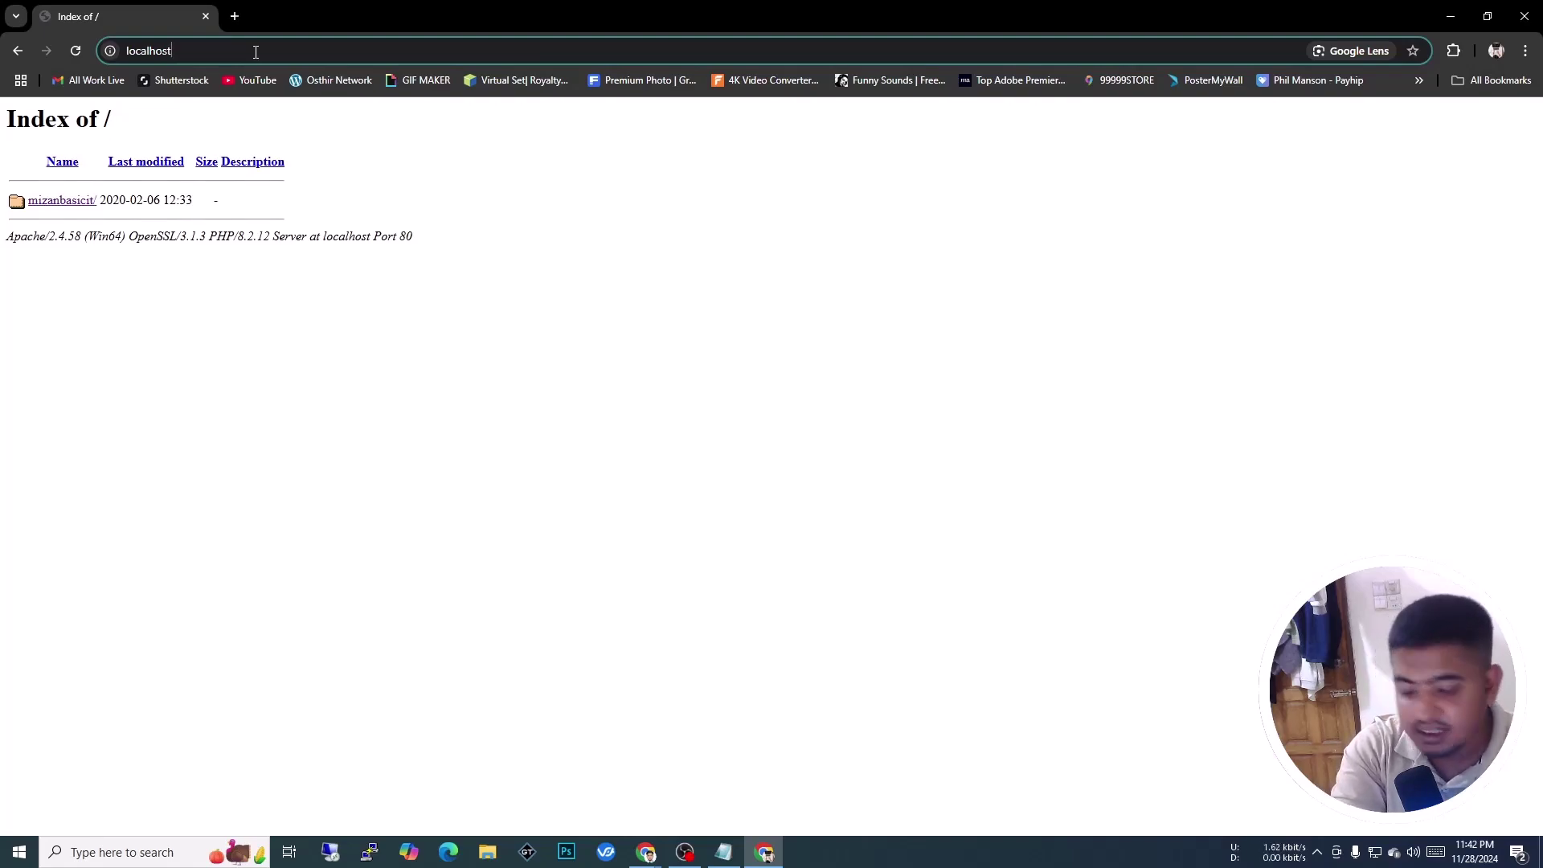
Open phpMyAdmin at localhost/phpmyadmin
{"action": "type", "text": "/phpmyadmin"}
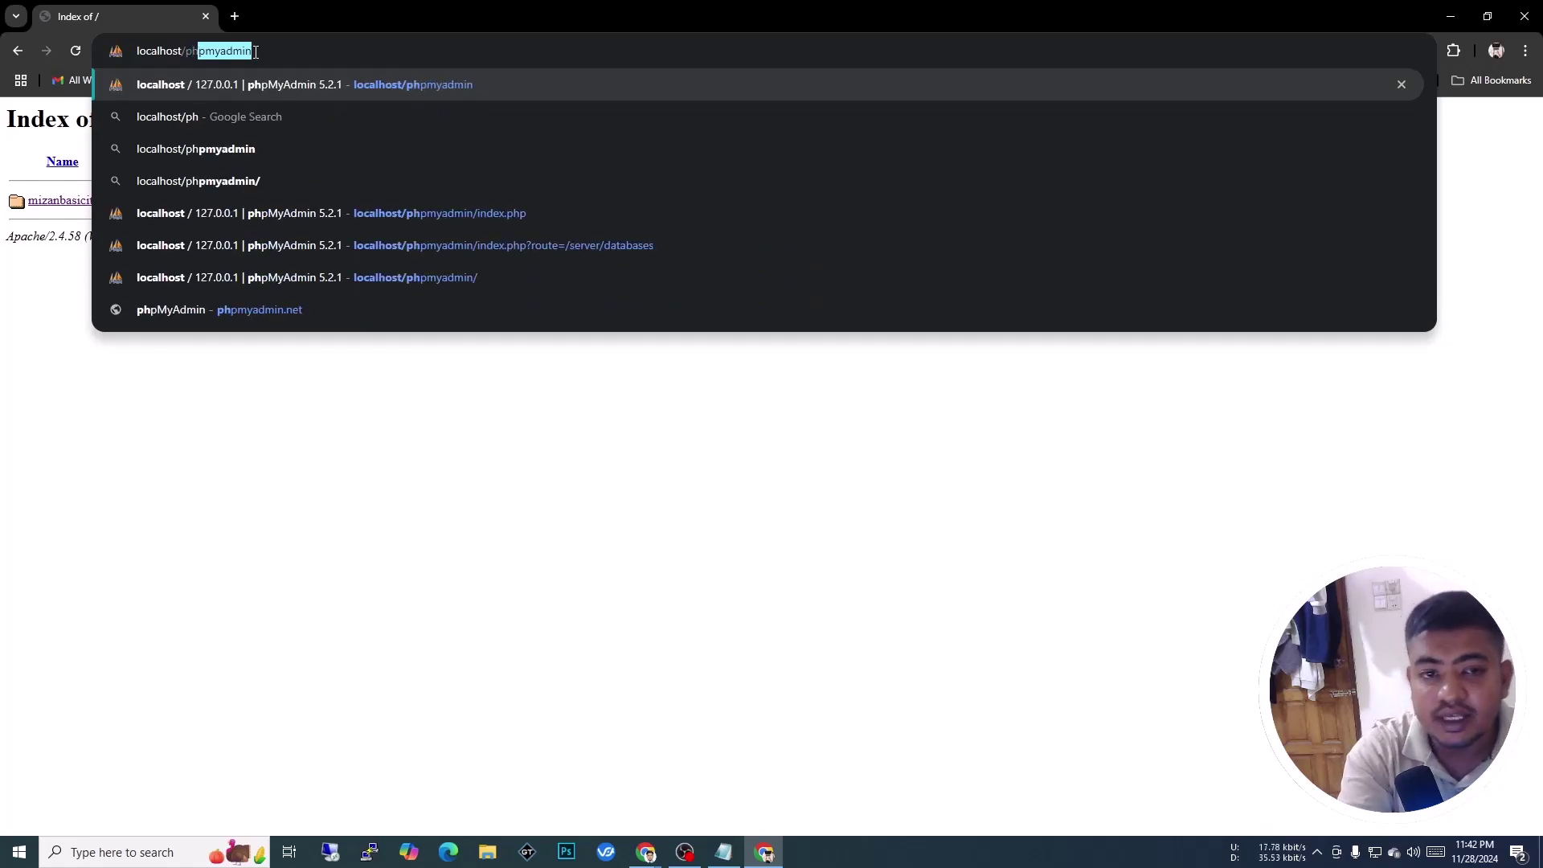
{"action": "key", "text": "Right"}
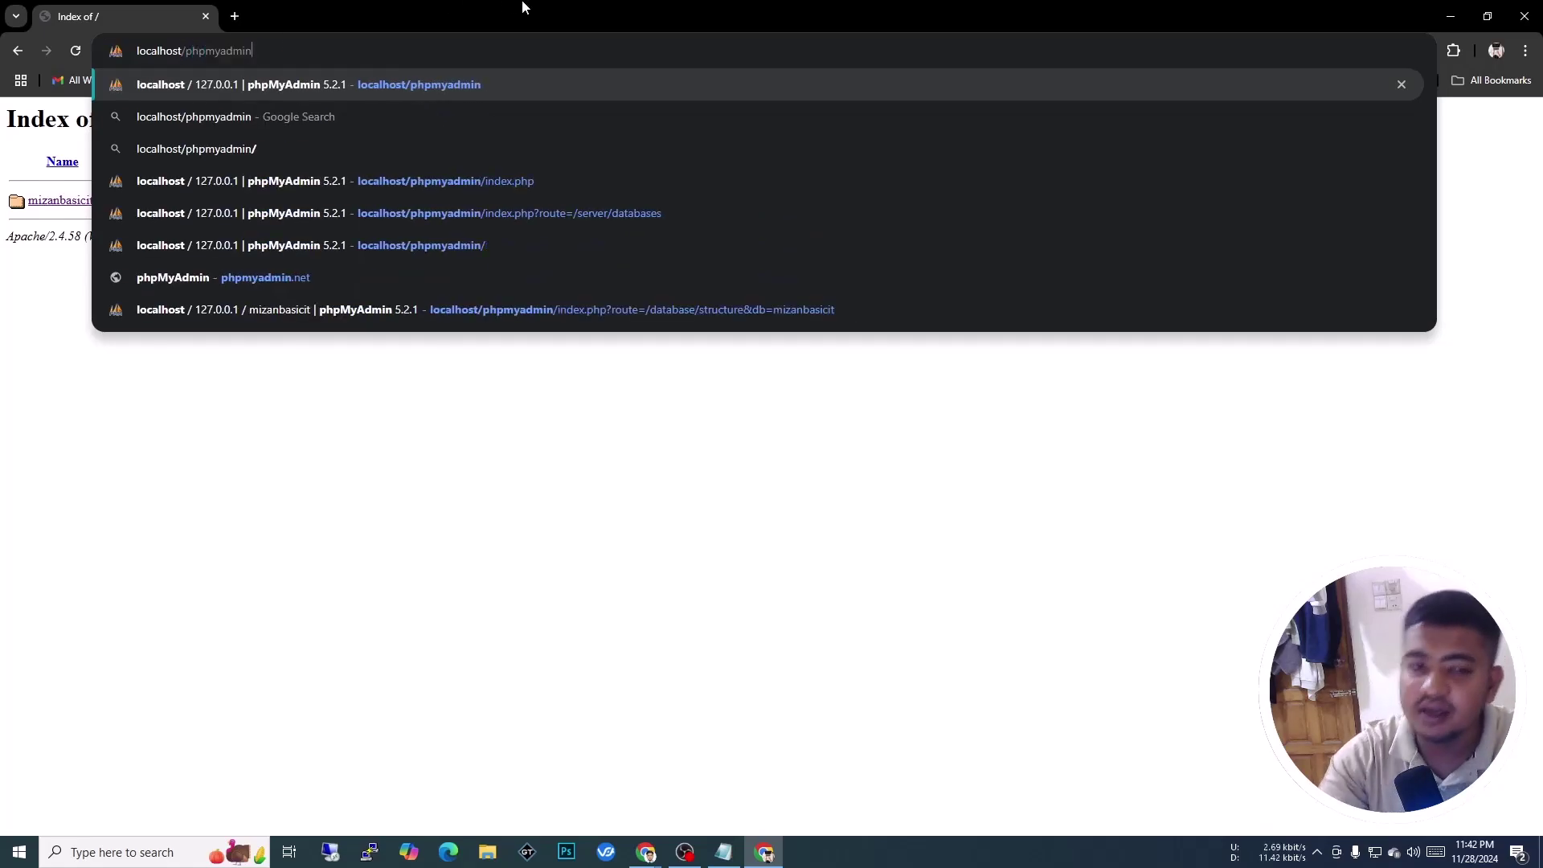
{"action": "key", "text": "Return"}
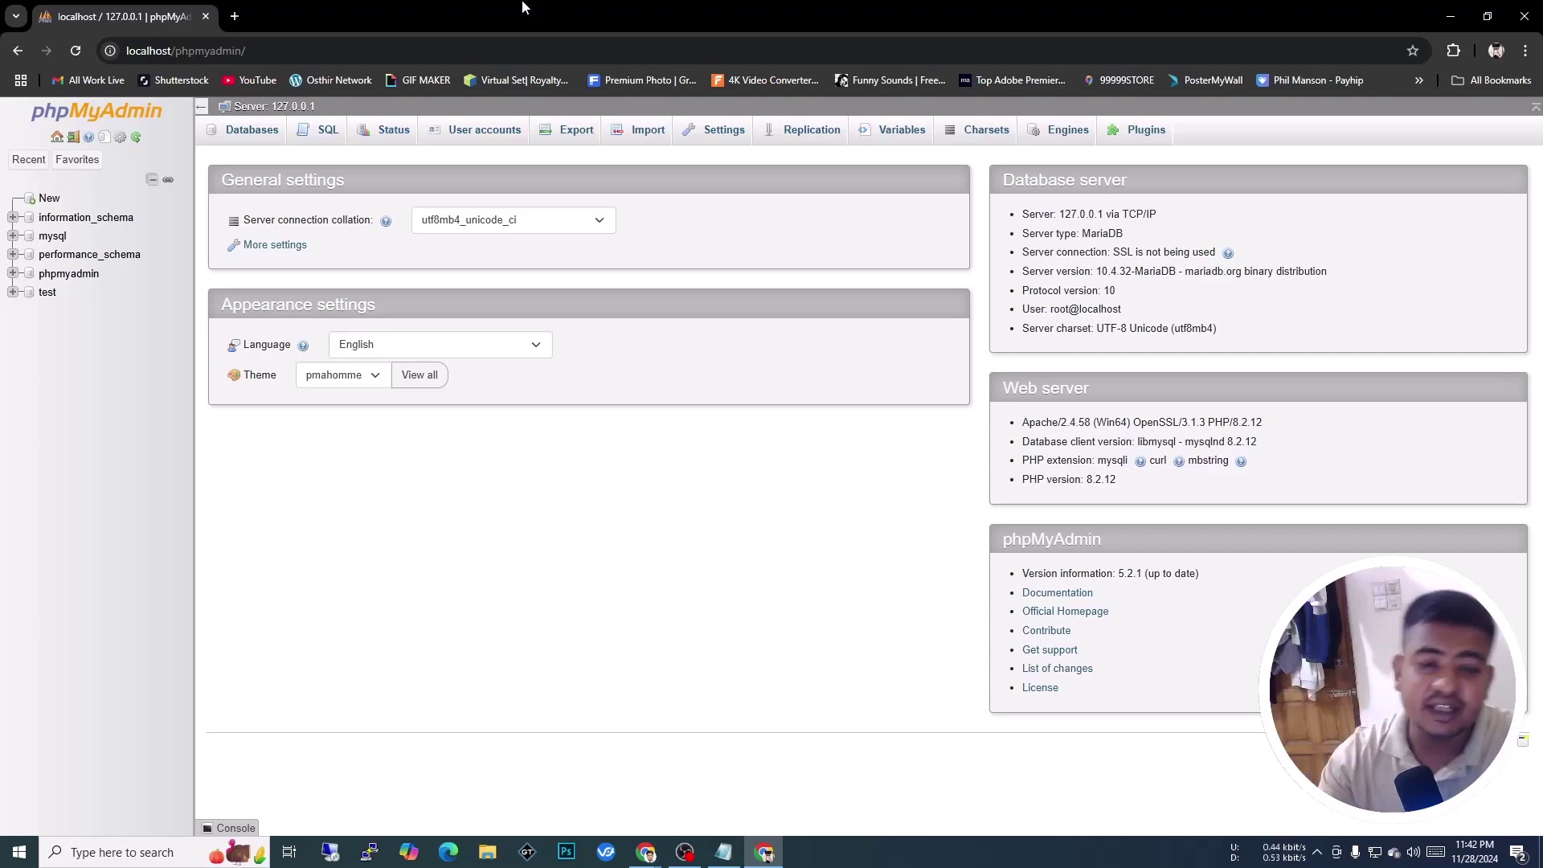
Create a new database named mizanbasicit from the Databases tab
{"action": "left_click", "coordinate": [251, 134]}
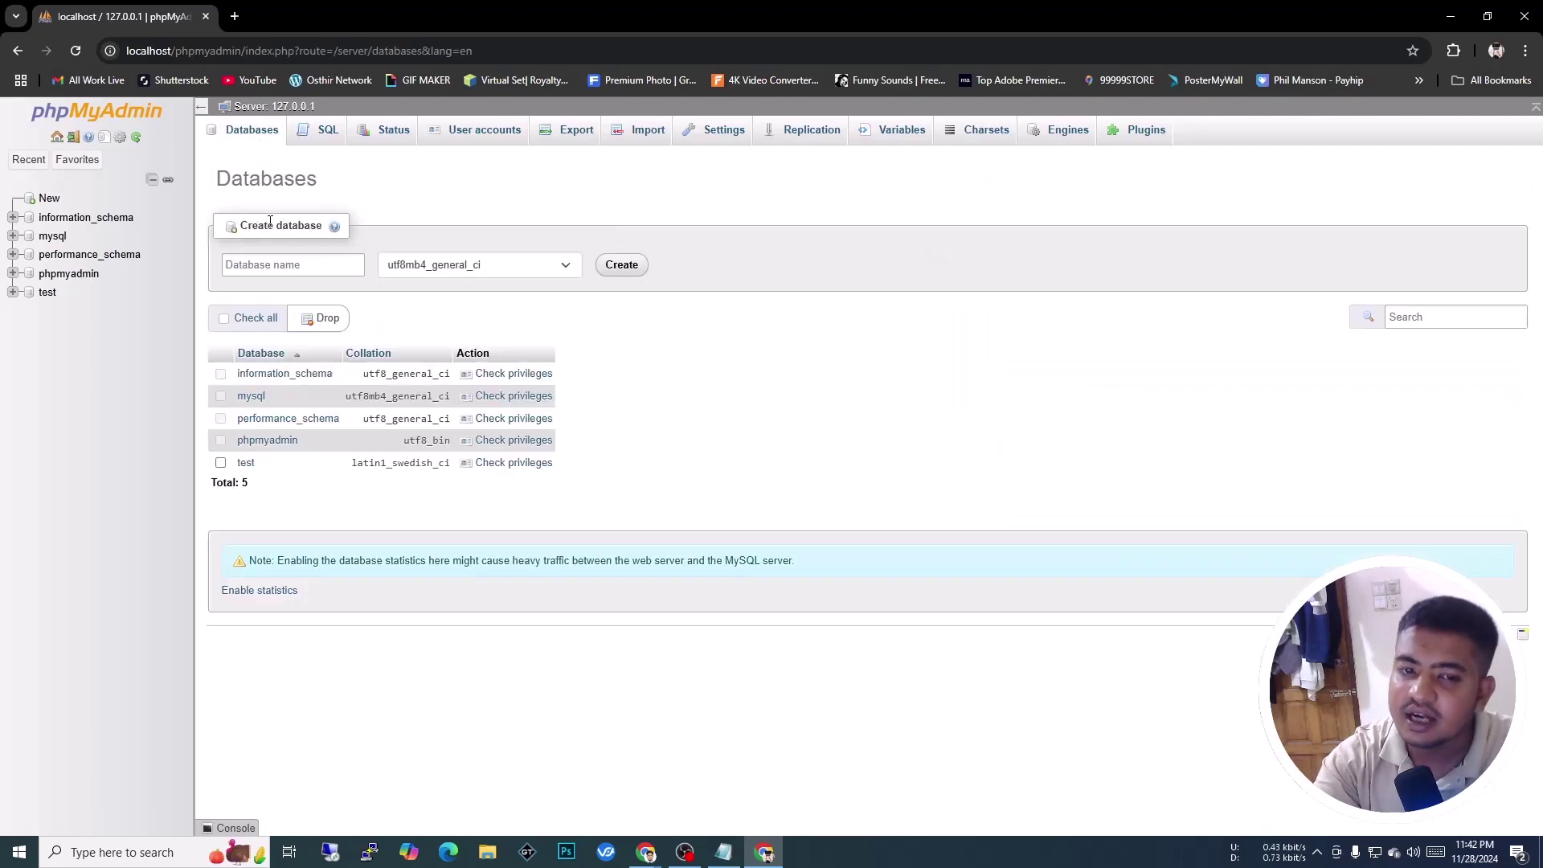
{"action": "left_click", "coordinate": [251, 266]}
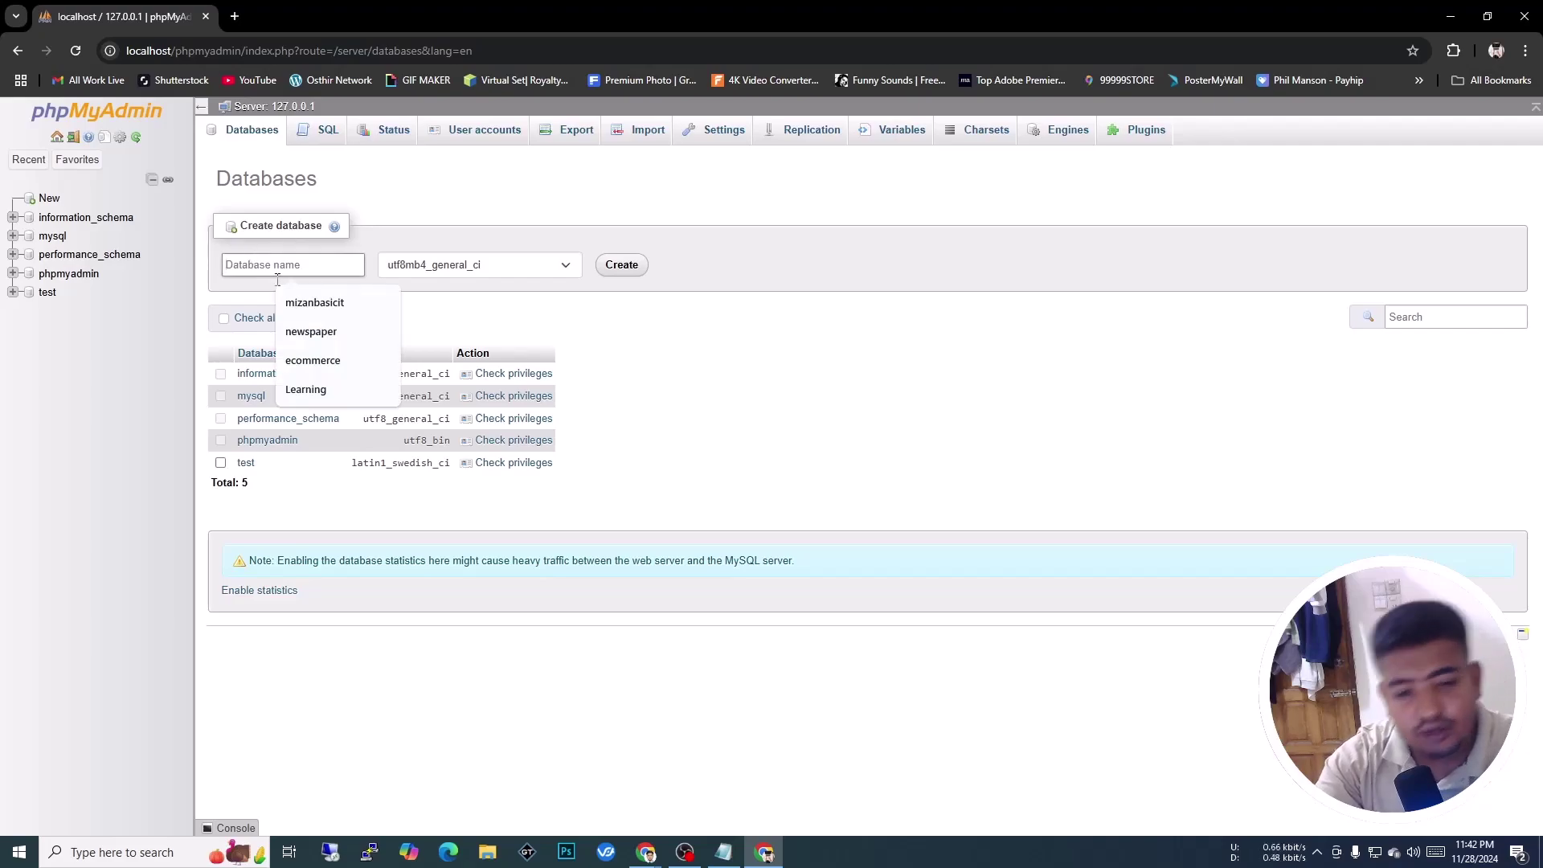
{"action": "left_click", "coordinate": [314, 302]}
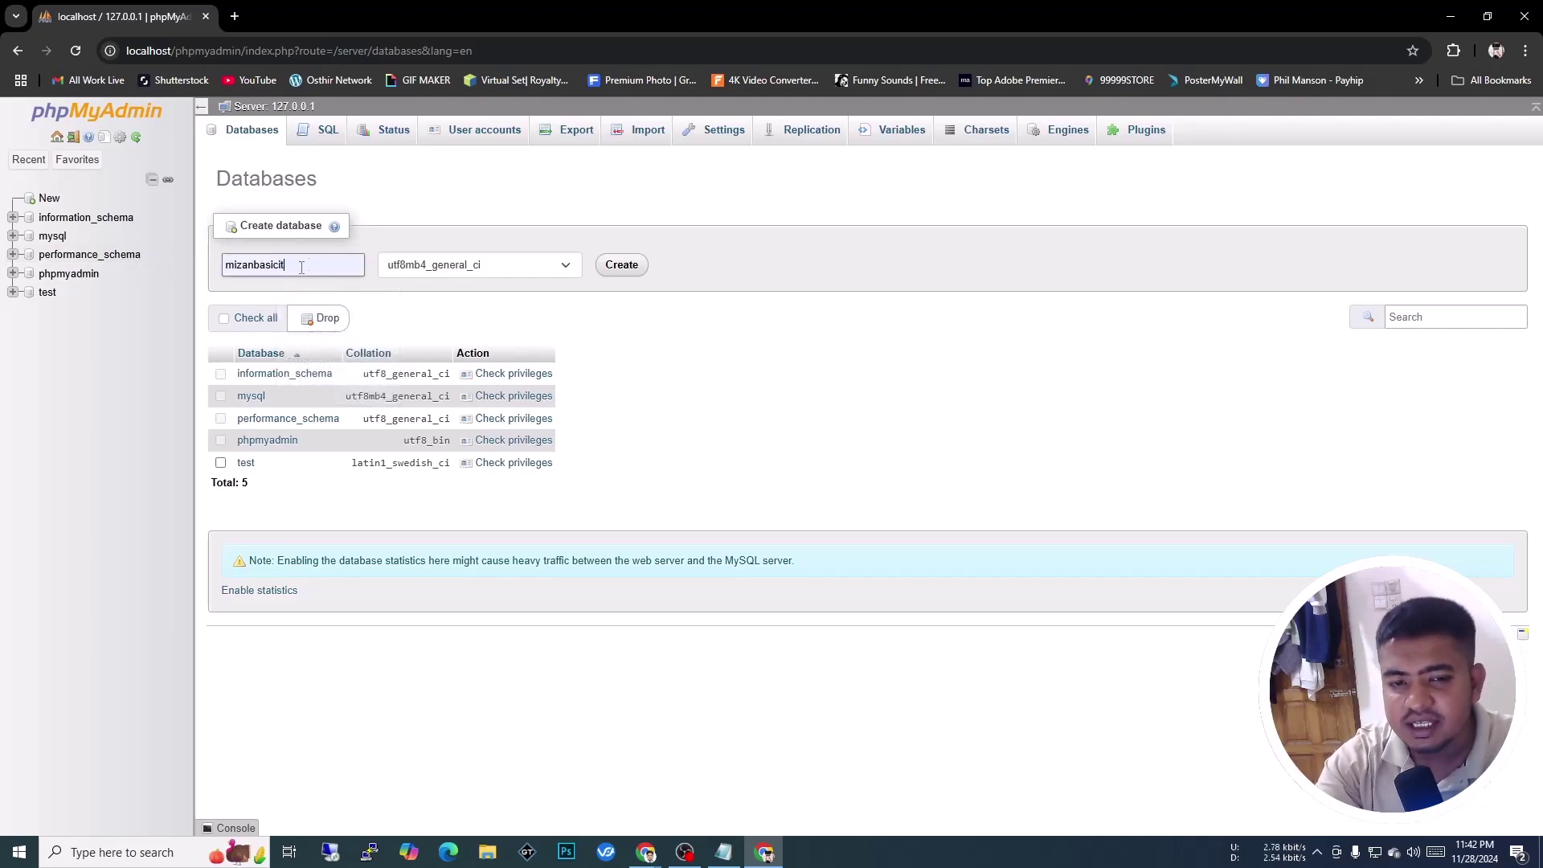
{"action": "left_click", "coordinate": [622, 265]}
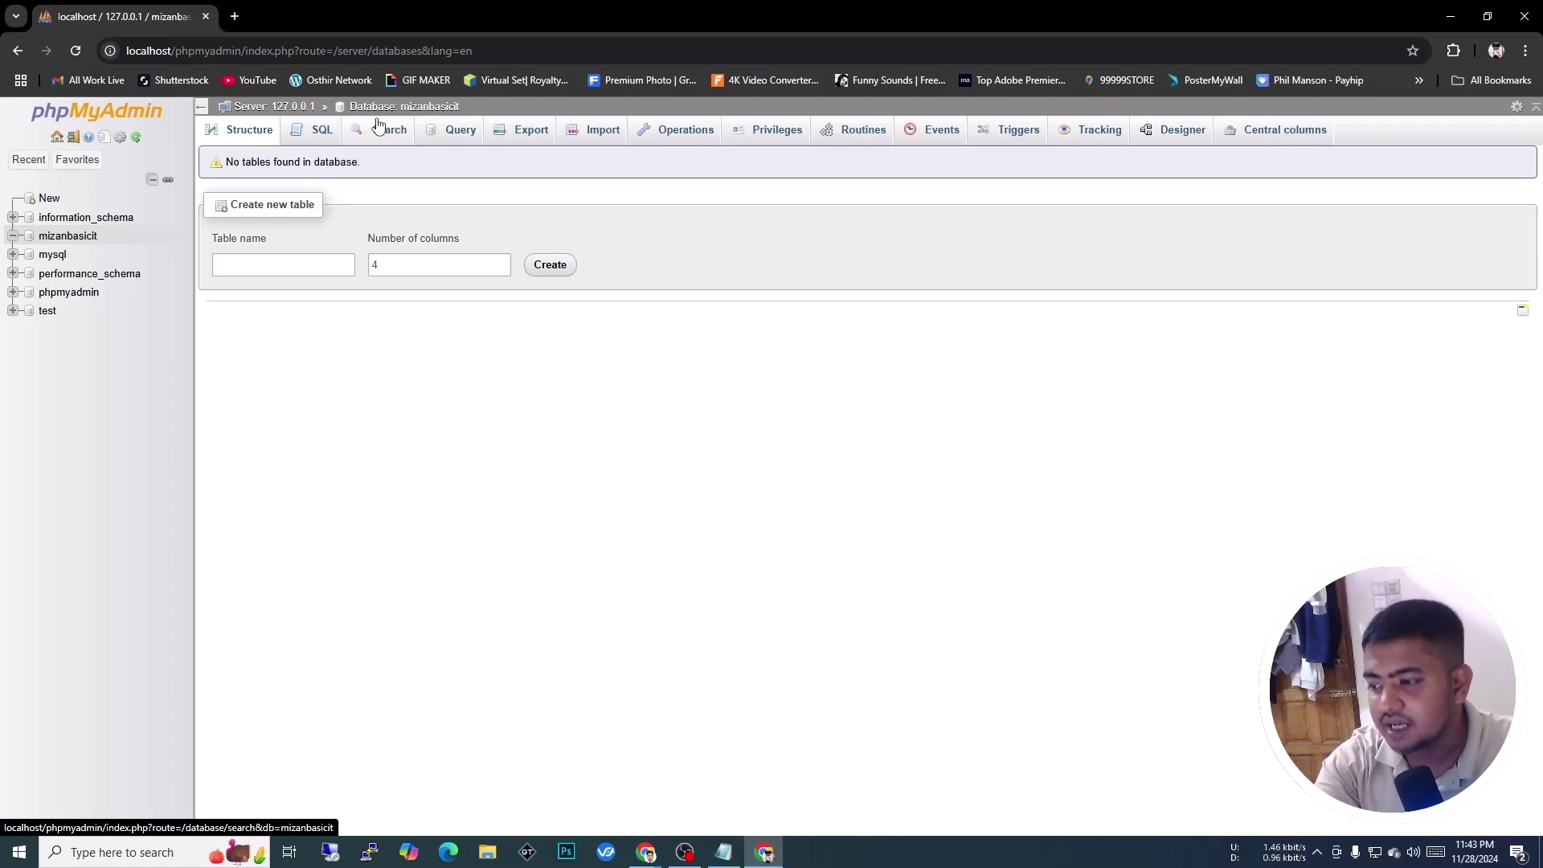
{"action": "left_click", "coordinate": [203, 50]}
Change the address to localhost/mizanbasicit/ and load it
{"action": "left_click", "coordinate": [196, 51]}
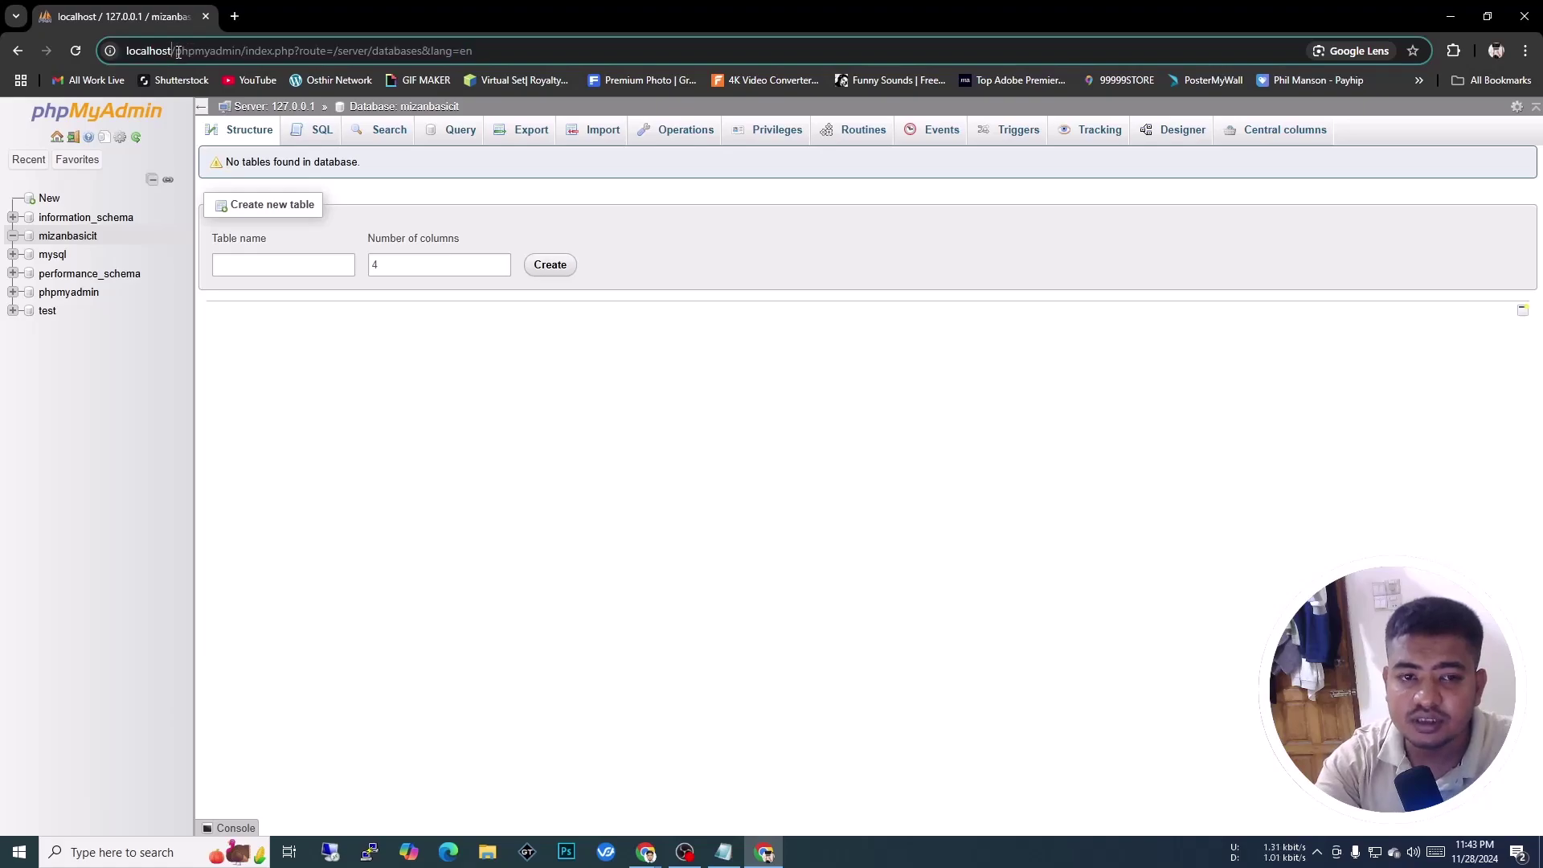
{"action": "left_click_drag", "start_coordinate": [176, 51], "coordinate": [659, 46]}
{"action": "key", "text": "BackSpace"}
{"action": "type", "text": "miz"}
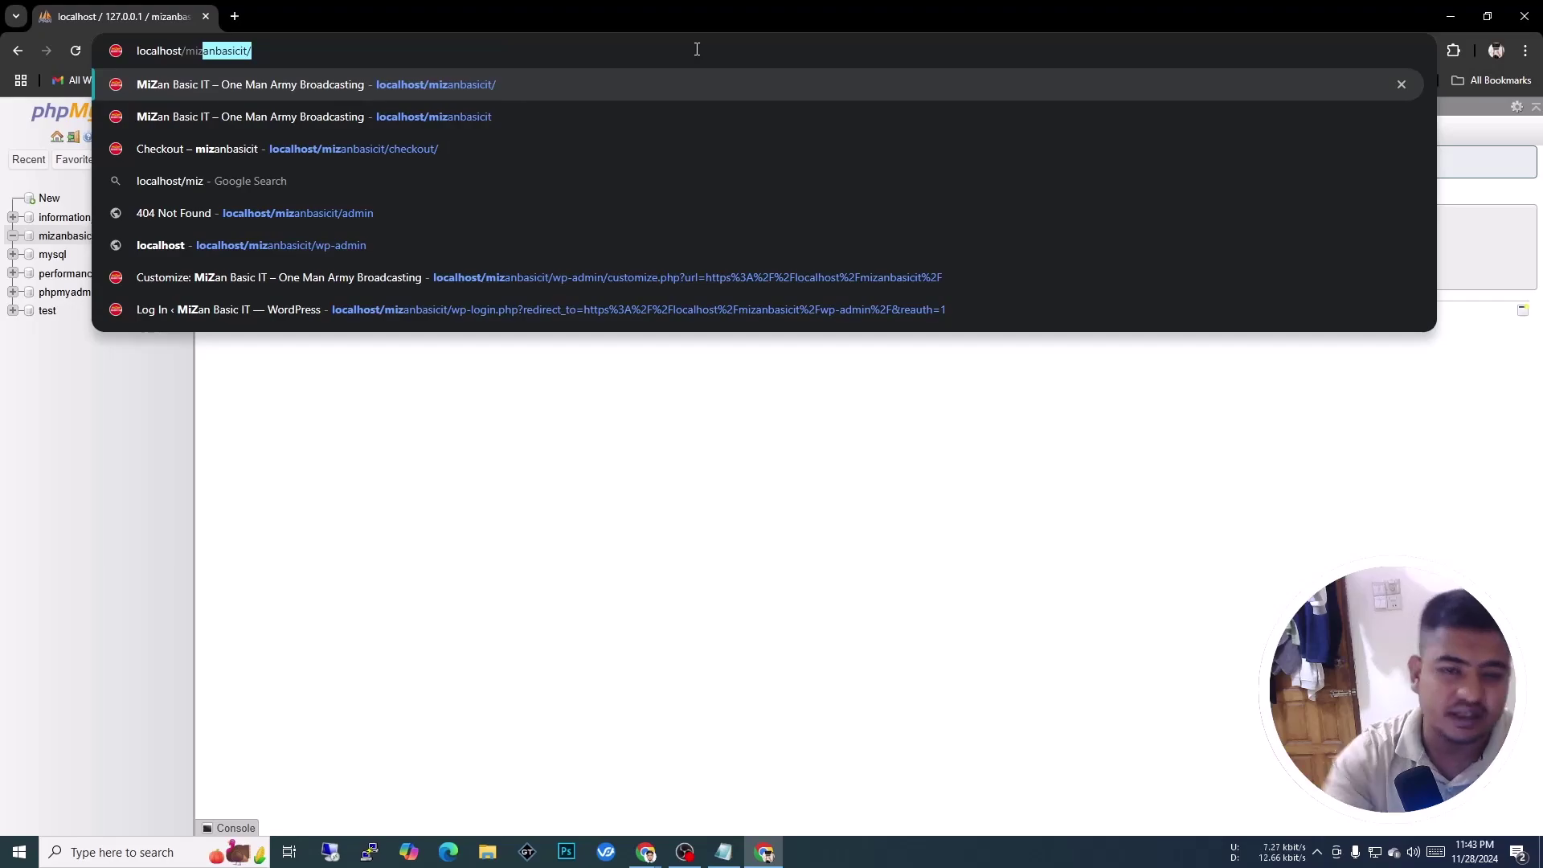
{"action": "left_click", "coordinate": [309, 54]}
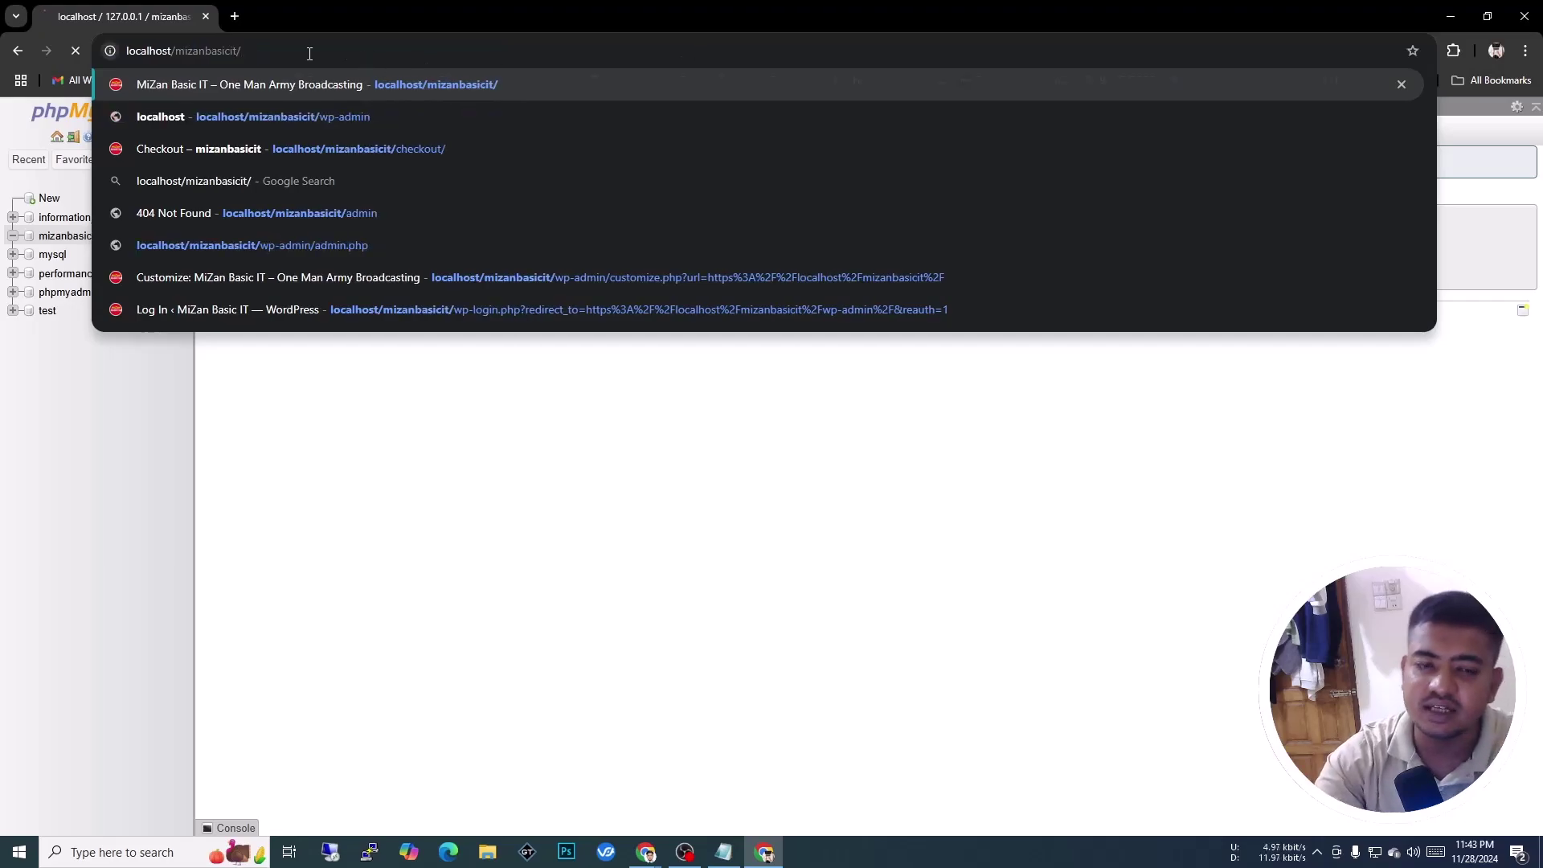
{"action": "key", "text": "Return"}
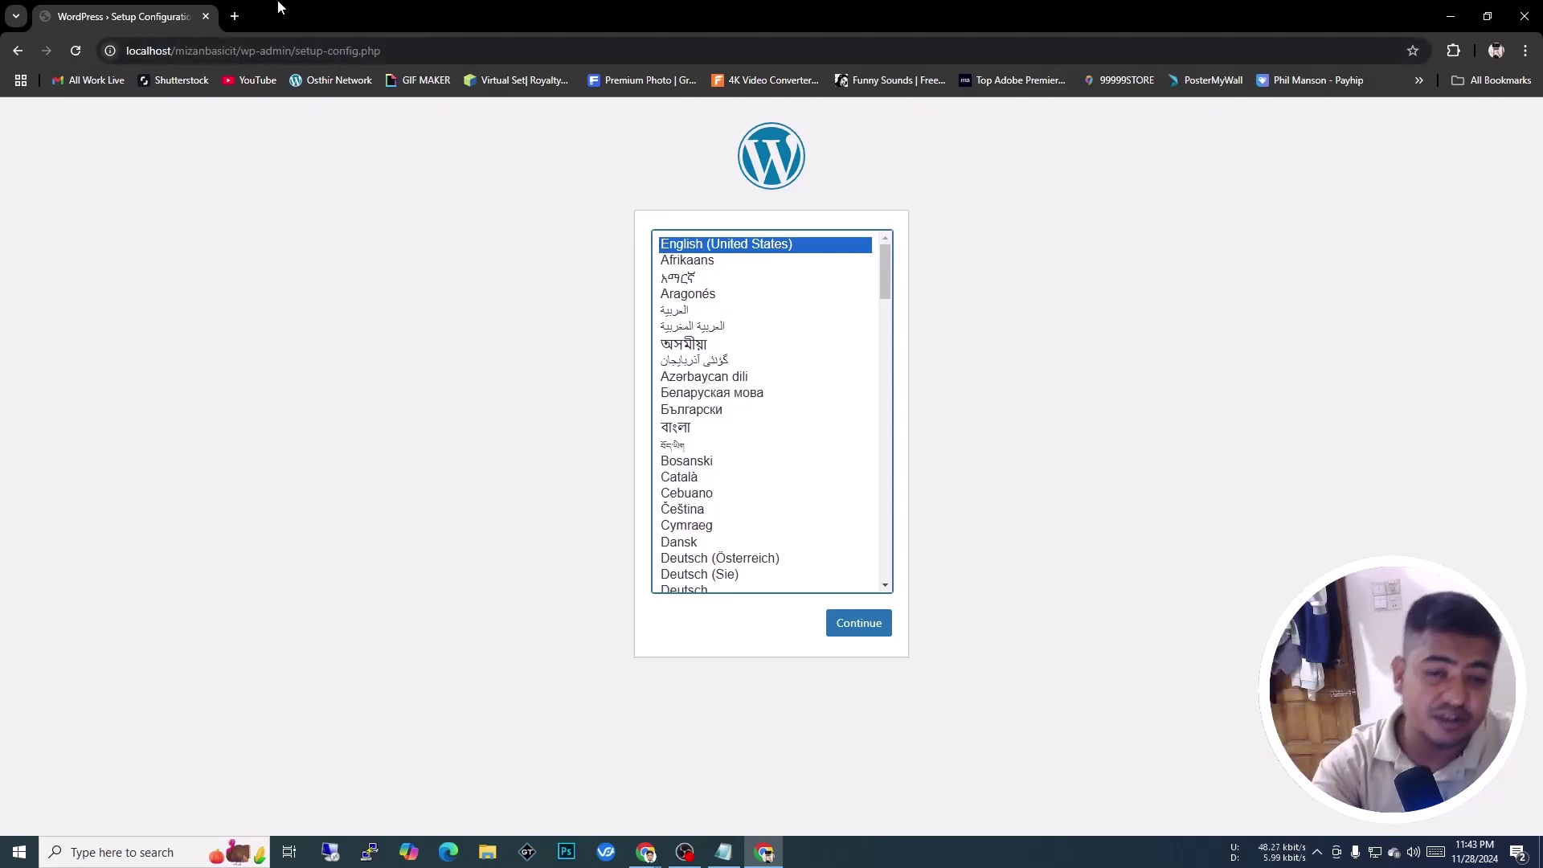
Examine the wp-admin/setup-config.php address shown in the address bar
{"action": "left_click", "coordinate": [221, 52]}
{"action": "left_click", "coordinate": [237, 41]}
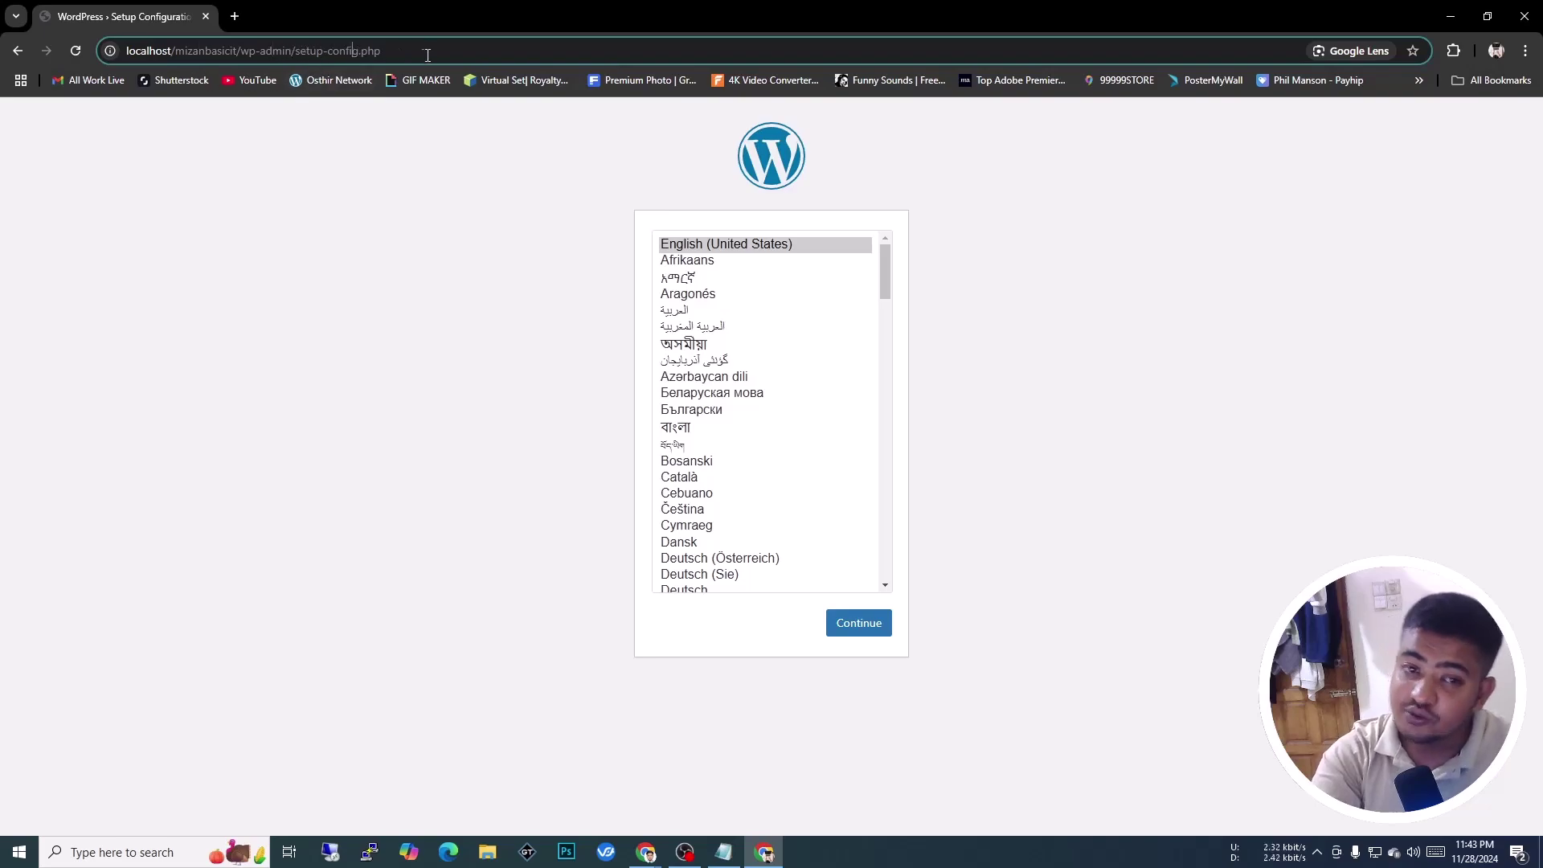
{"action": "left_click", "coordinate": [250, 53]}
{"action": "left_click", "coordinate": [274, 55]}
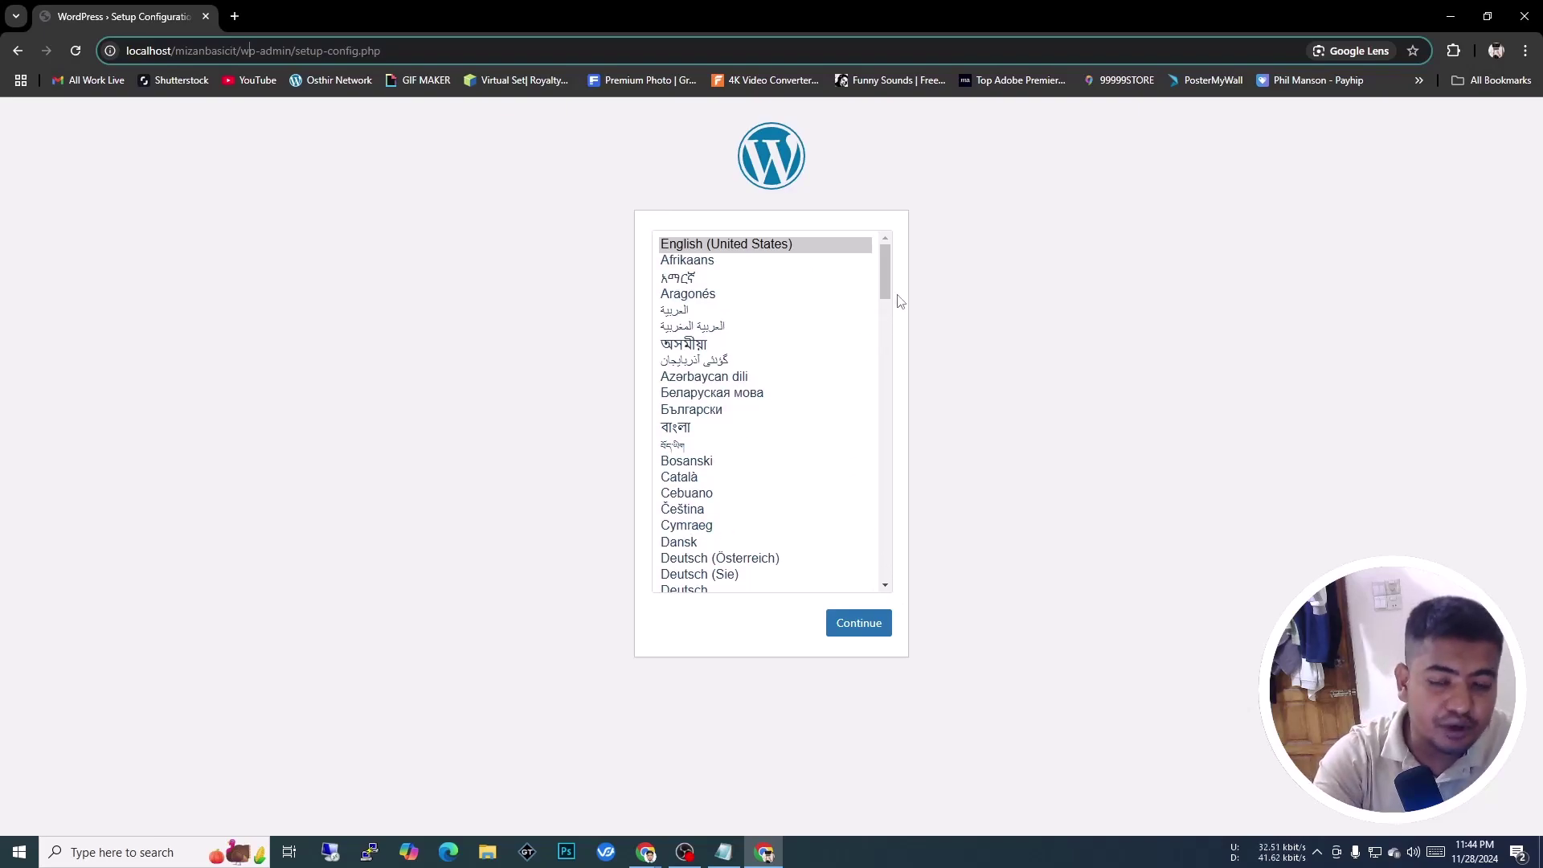
Continue in English (United States), review the database requirements, and start setup
{"action": "left_click", "coordinate": [857, 625]}
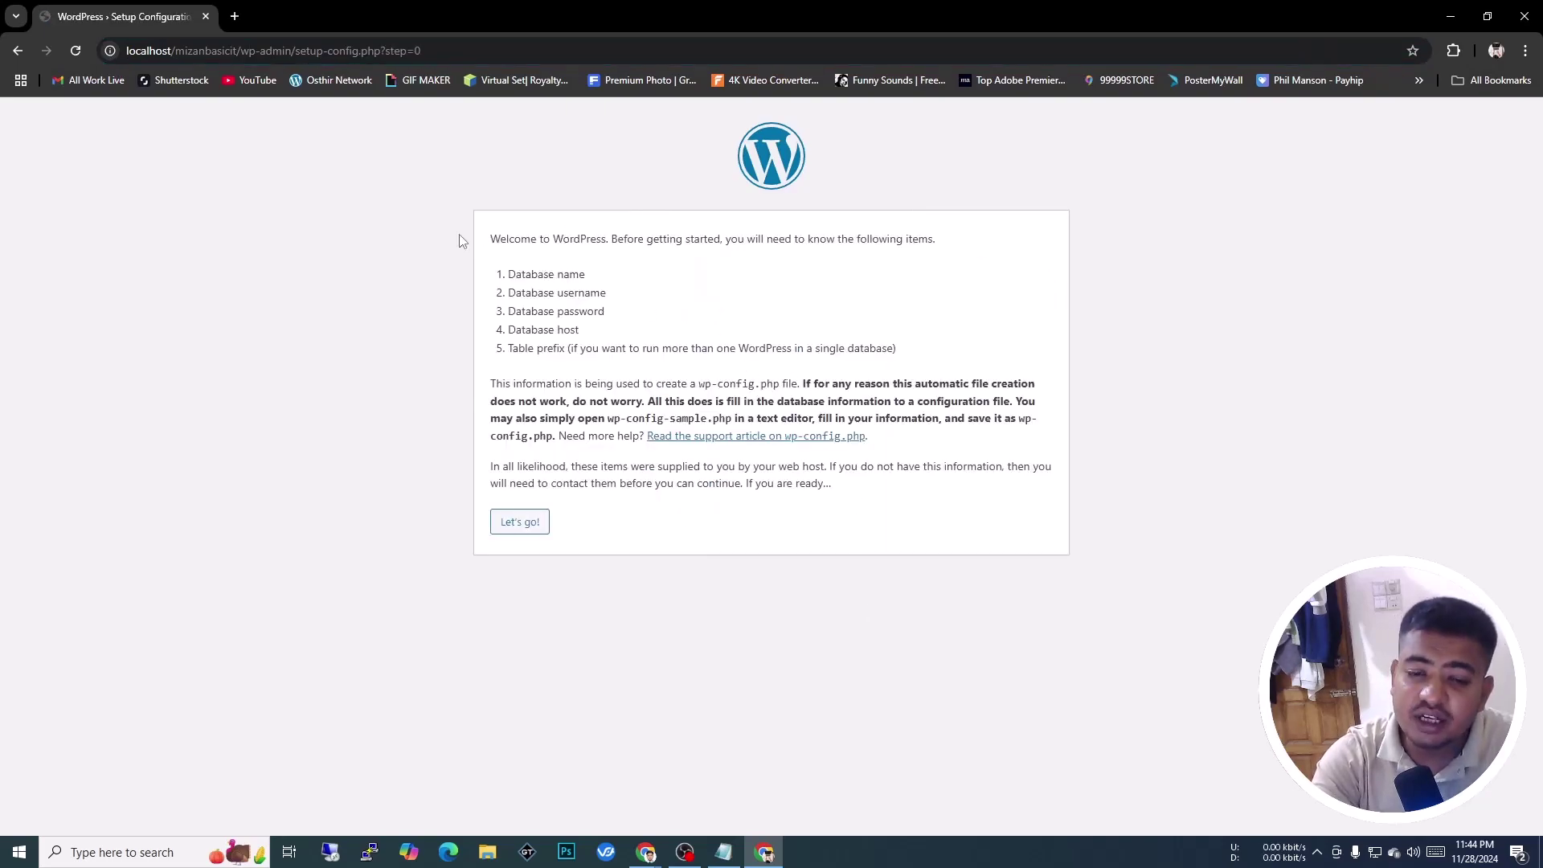
{"action": "left_click_drag", "start_coordinate": [499, 273], "coordinate": [609, 275]}
{"action": "left_click", "coordinate": [539, 289]}
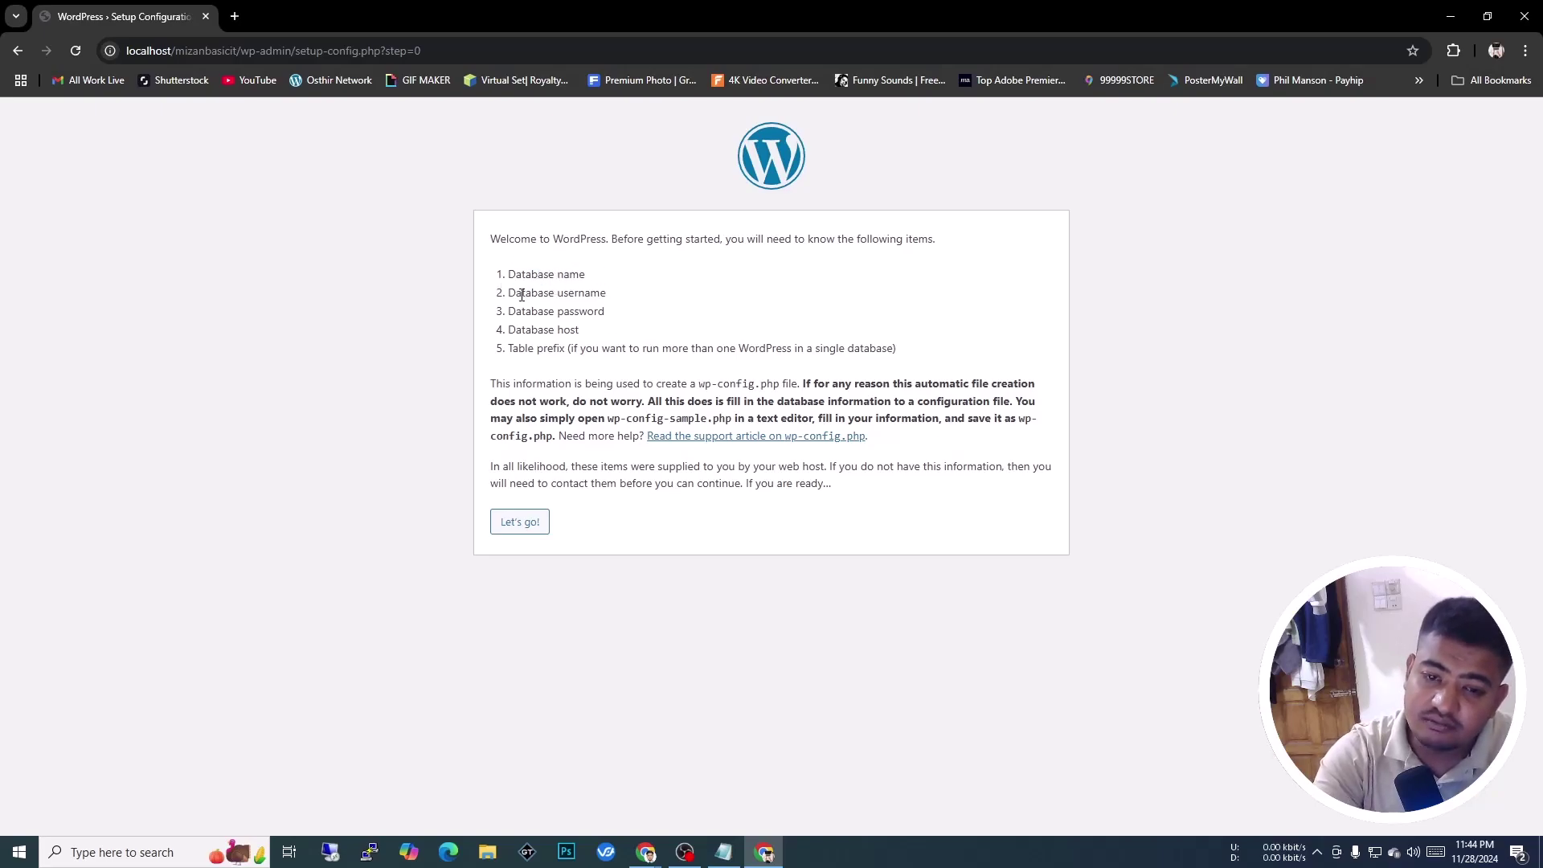
{"action": "left_click_drag", "start_coordinate": [506, 293], "coordinate": [625, 304]}
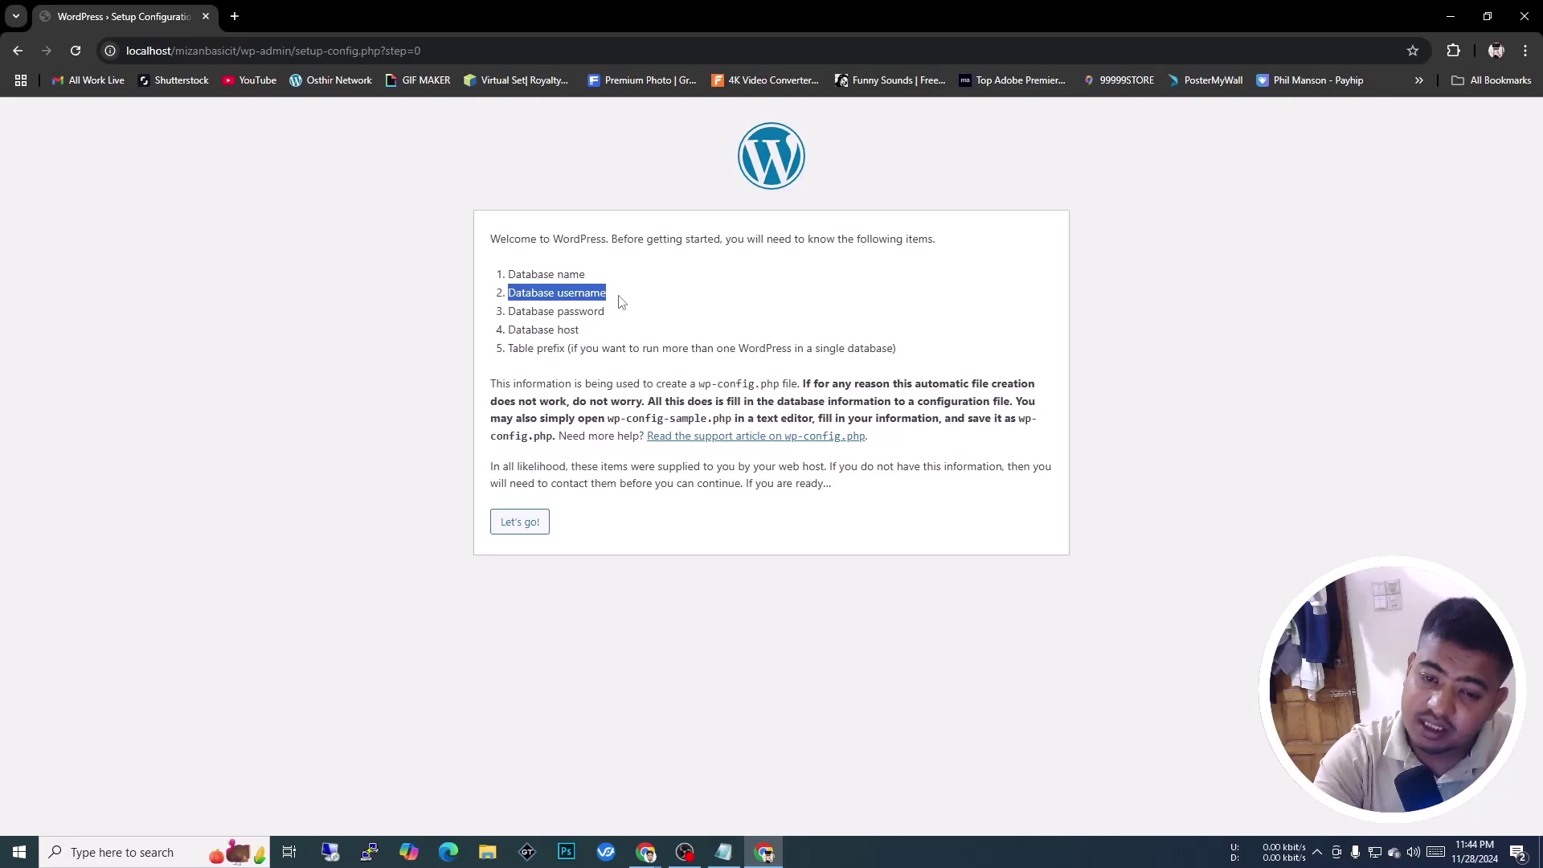
{"action": "left_click", "coordinate": [618, 304]}
{"action": "left_click_drag", "start_coordinate": [505, 318], "coordinate": [647, 319]}
{"action": "left_click", "coordinate": [602, 331]}
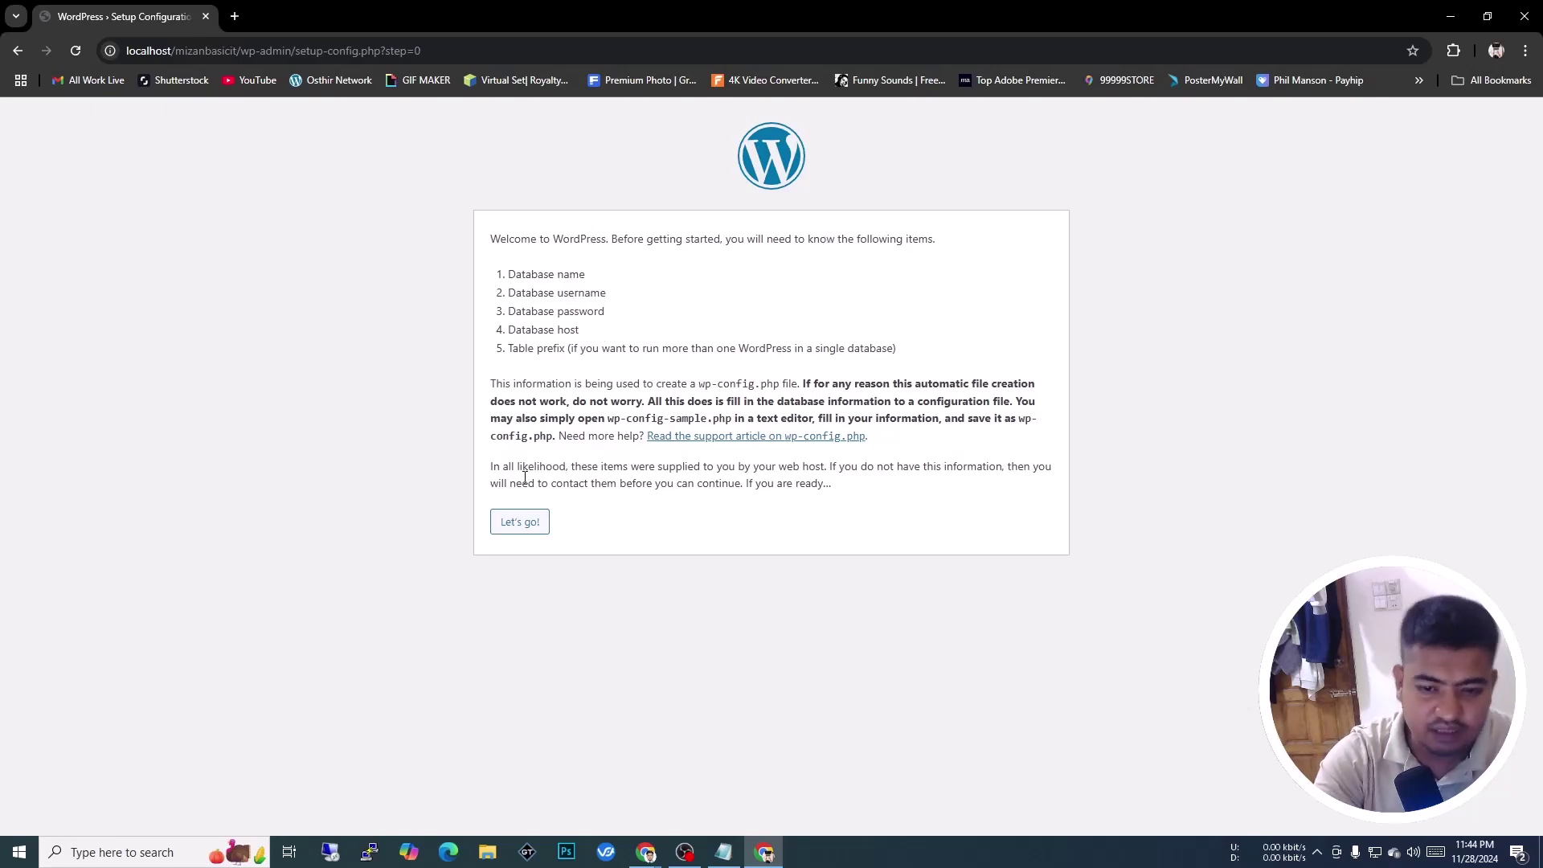
{"action": "left_click", "coordinate": [512, 524]}
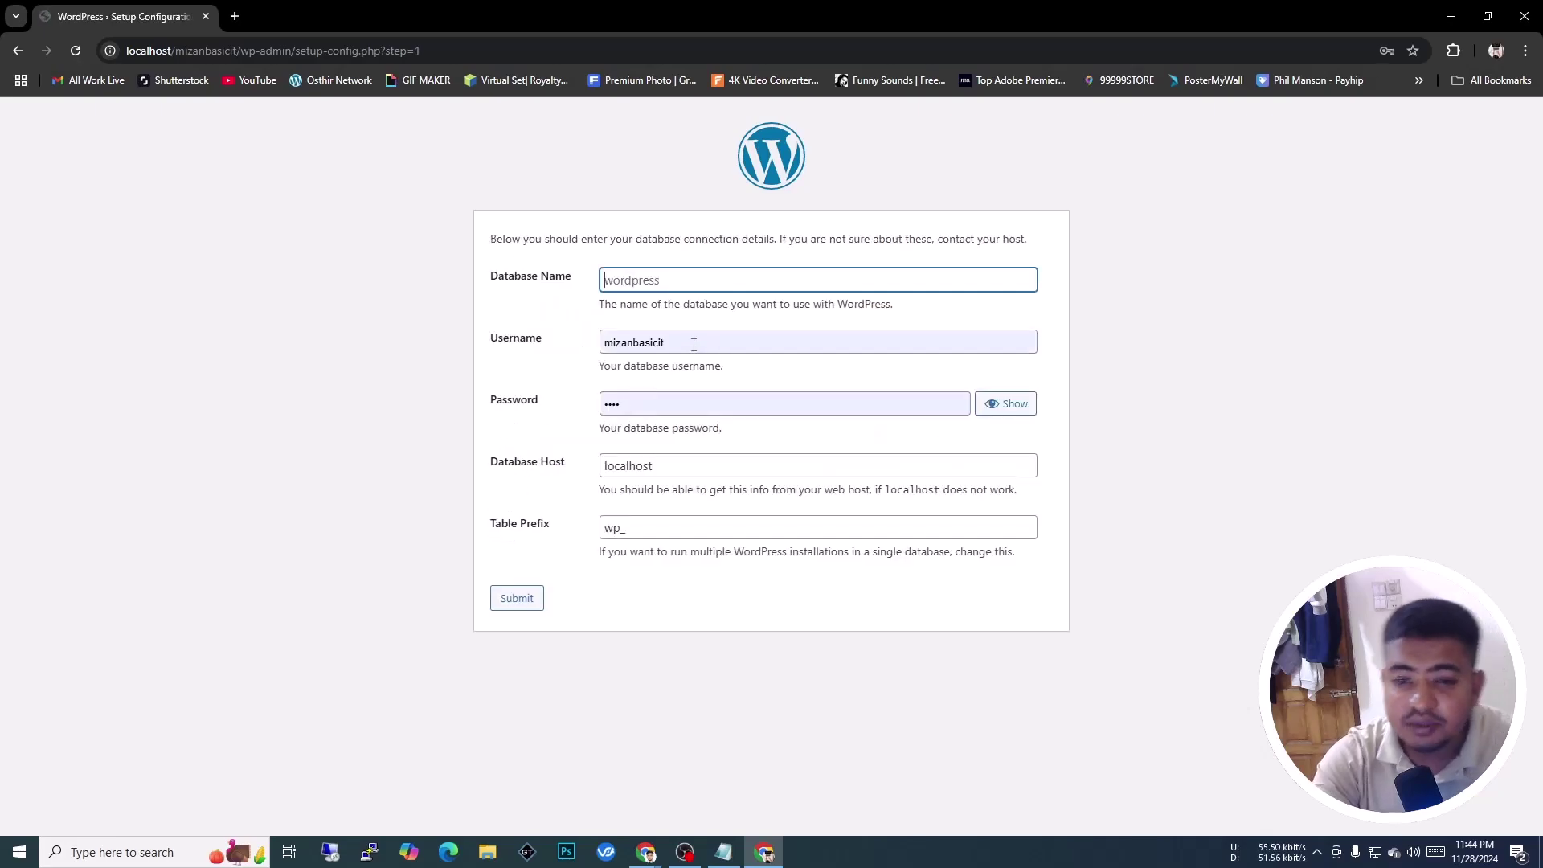
Enter database name mizanbasicit, username root and a blank password, then open File Explorer
{"action": "left_click_drag", "start_coordinate": [676, 342], "coordinate": [408, 328]}
{"action": "key", "text": "BackSpace"}
{"action": "key", "text": "Tab"}
{"action": "key", "text": "BackSpace"}
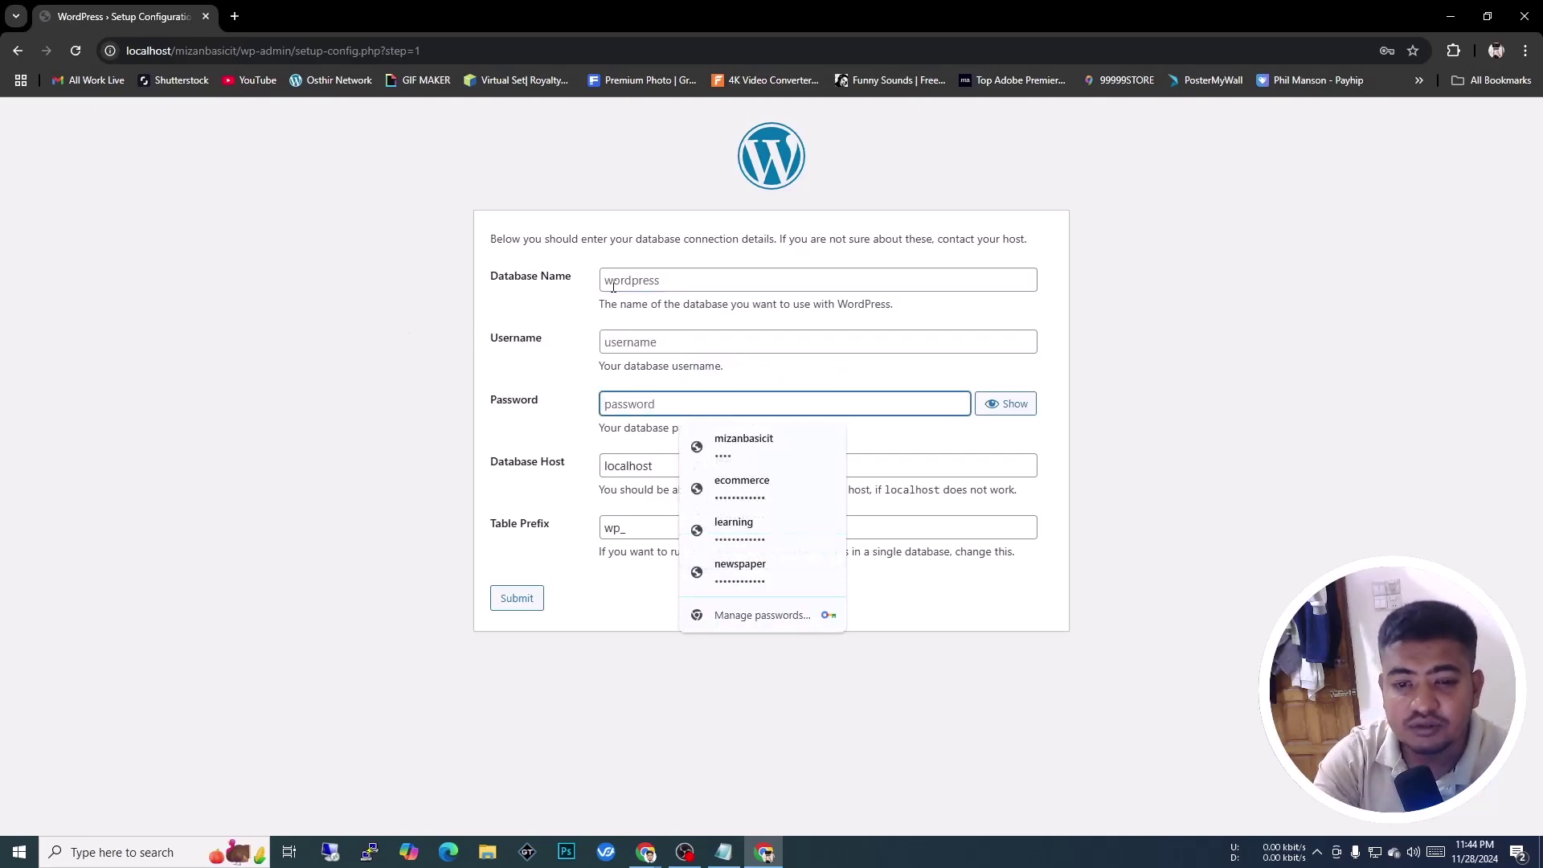
{"action": "left_click", "coordinate": [622, 280]}
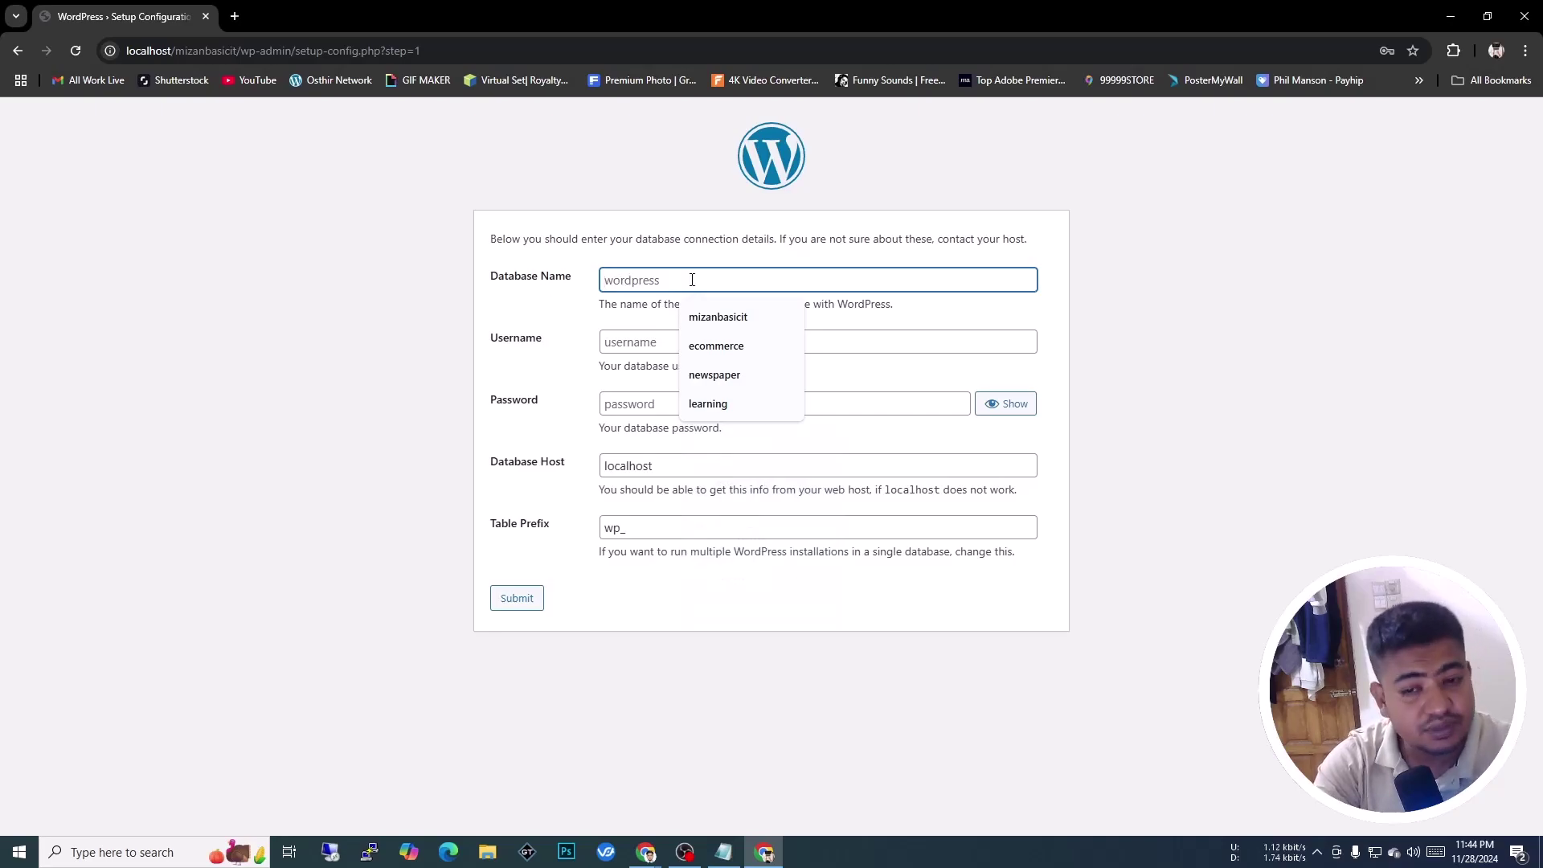
{"action": "left_click", "coordinate": [716, 318]}
{"action": "left_click", "coordinate": [626, 347]}
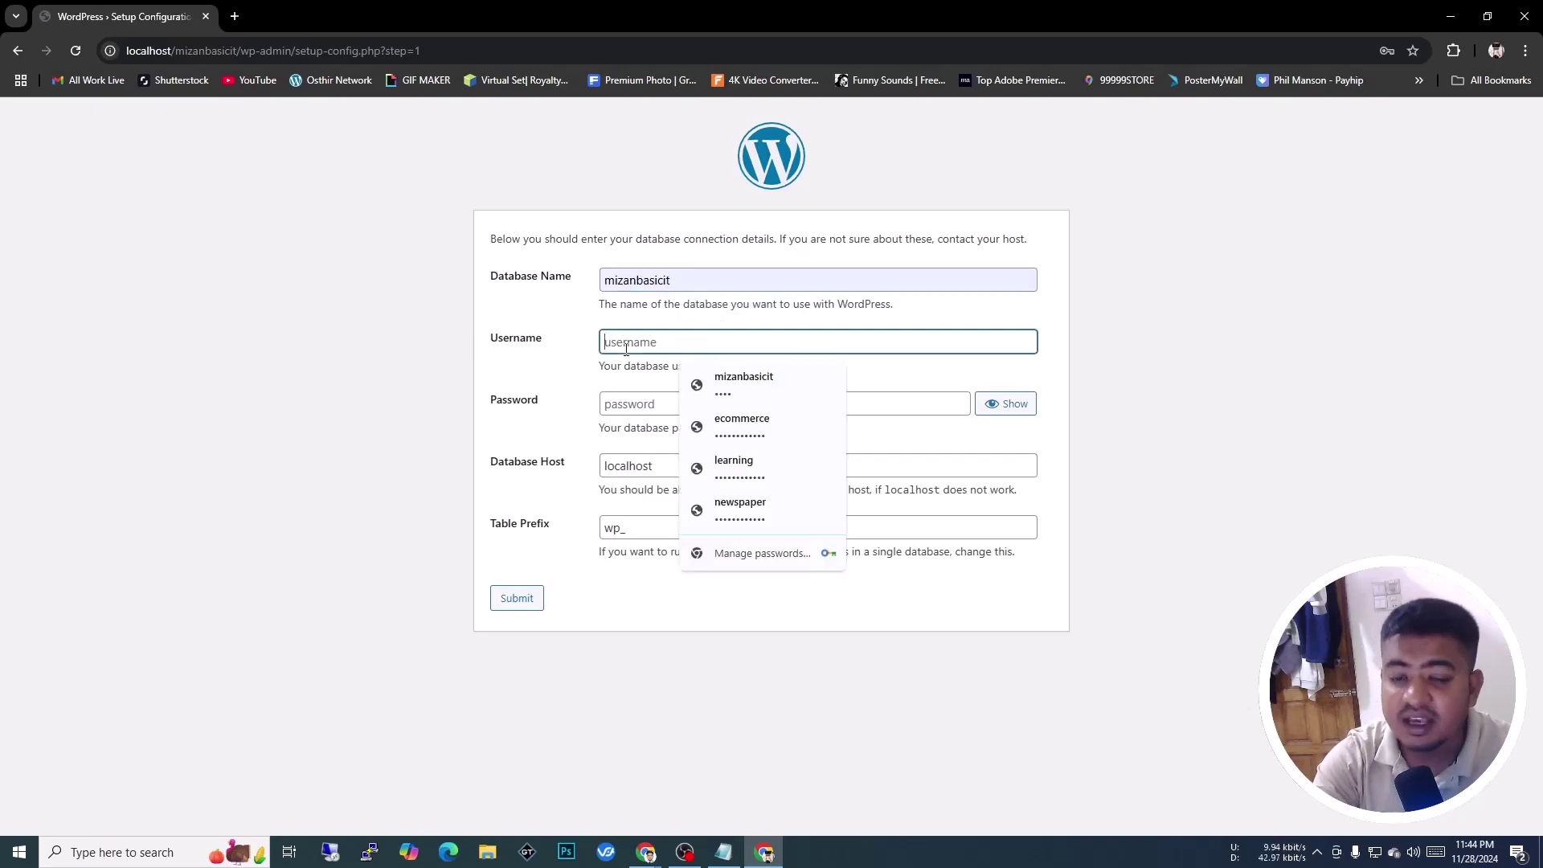
{"action": "type", "text": "r"}
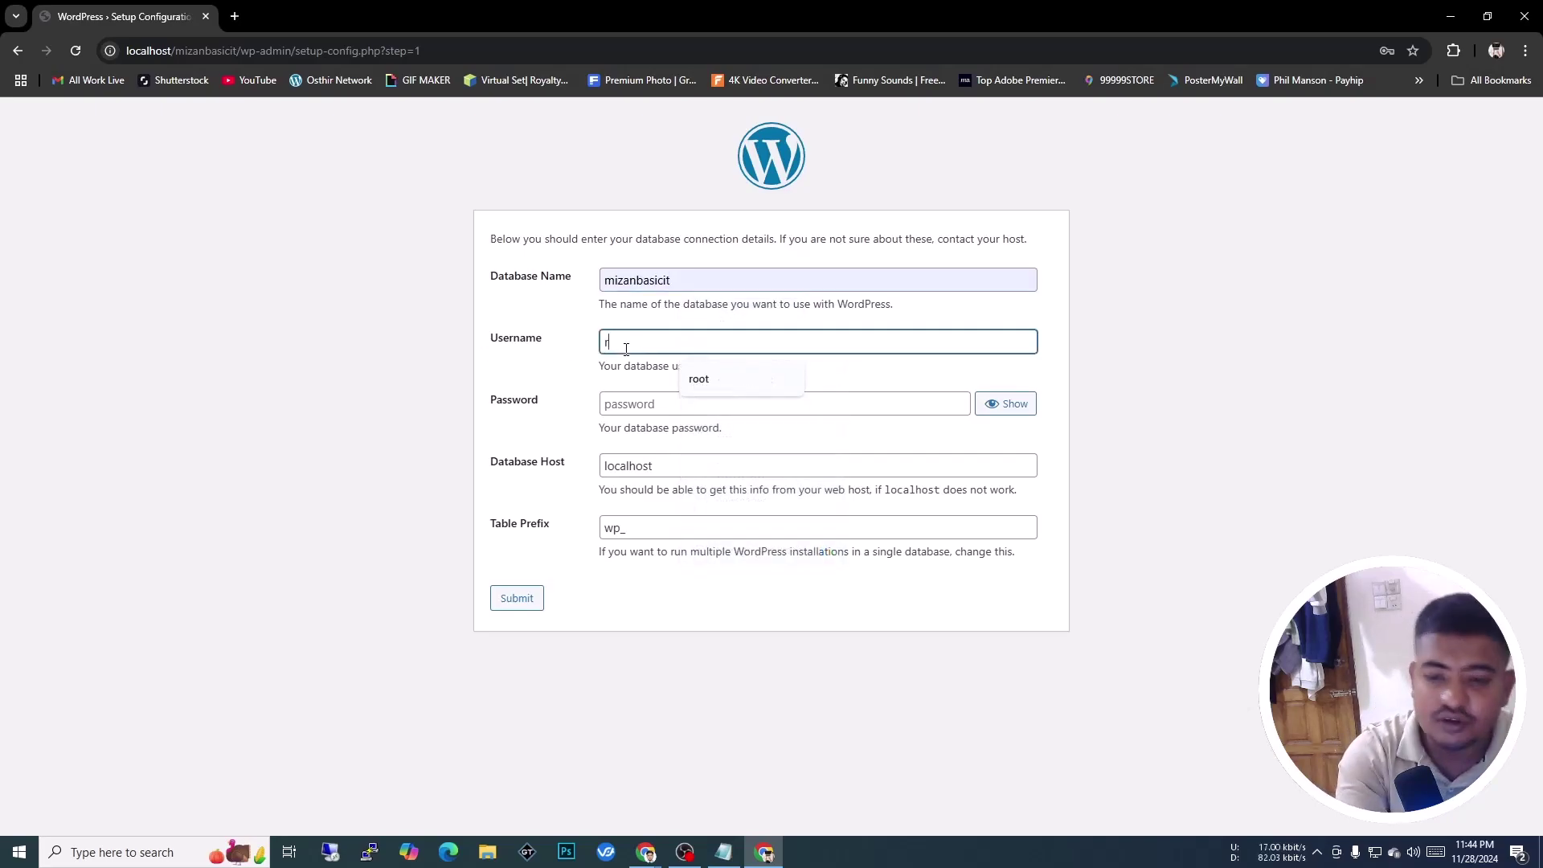
{"action": "type", "text": "oot"}
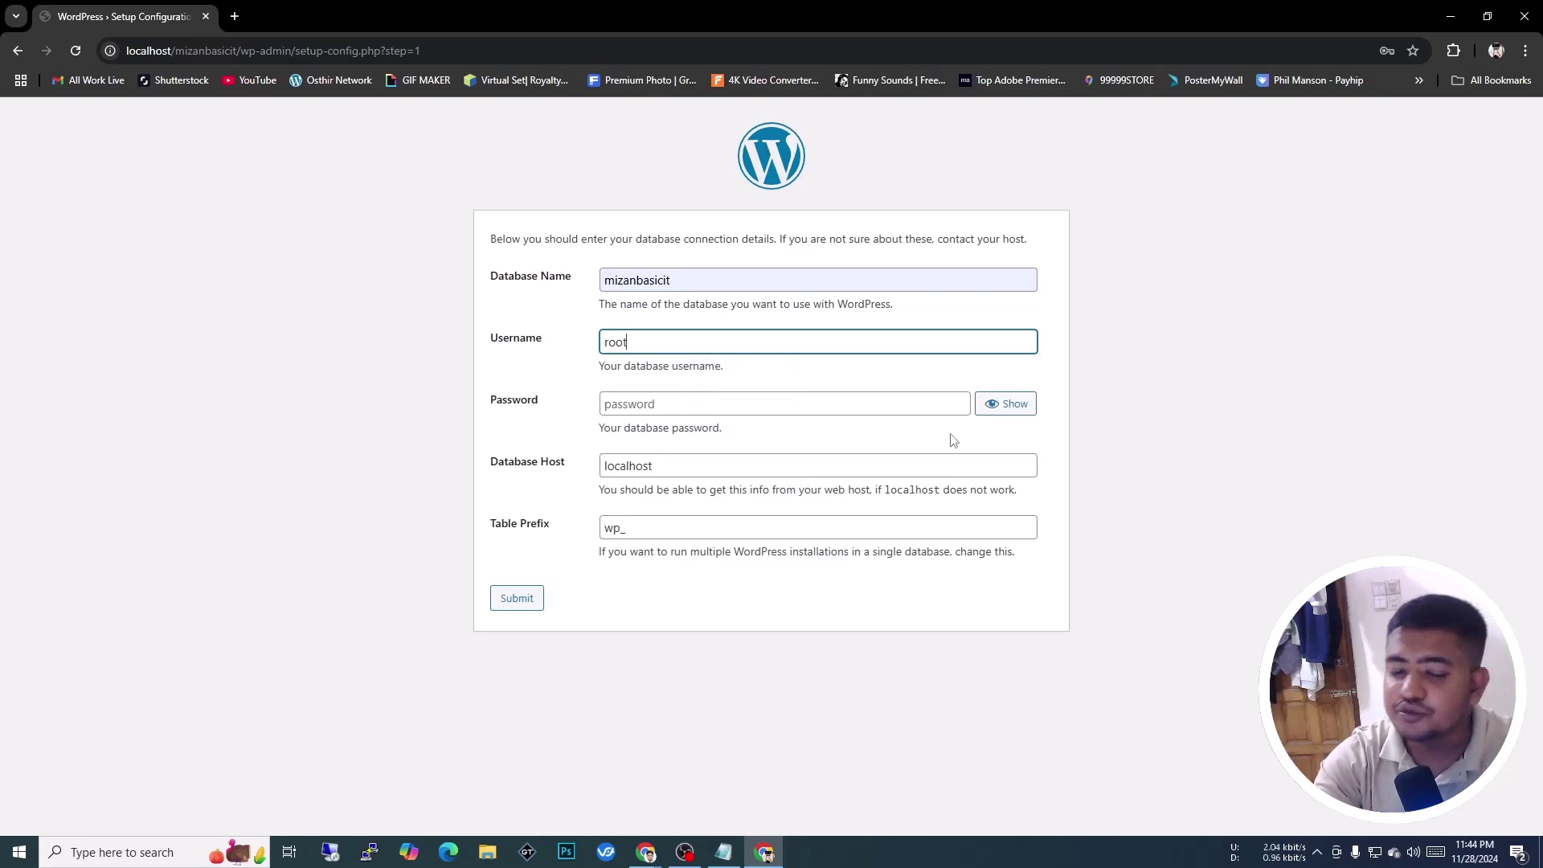
{"action": "left_click", "coordinate": [691, 285]}
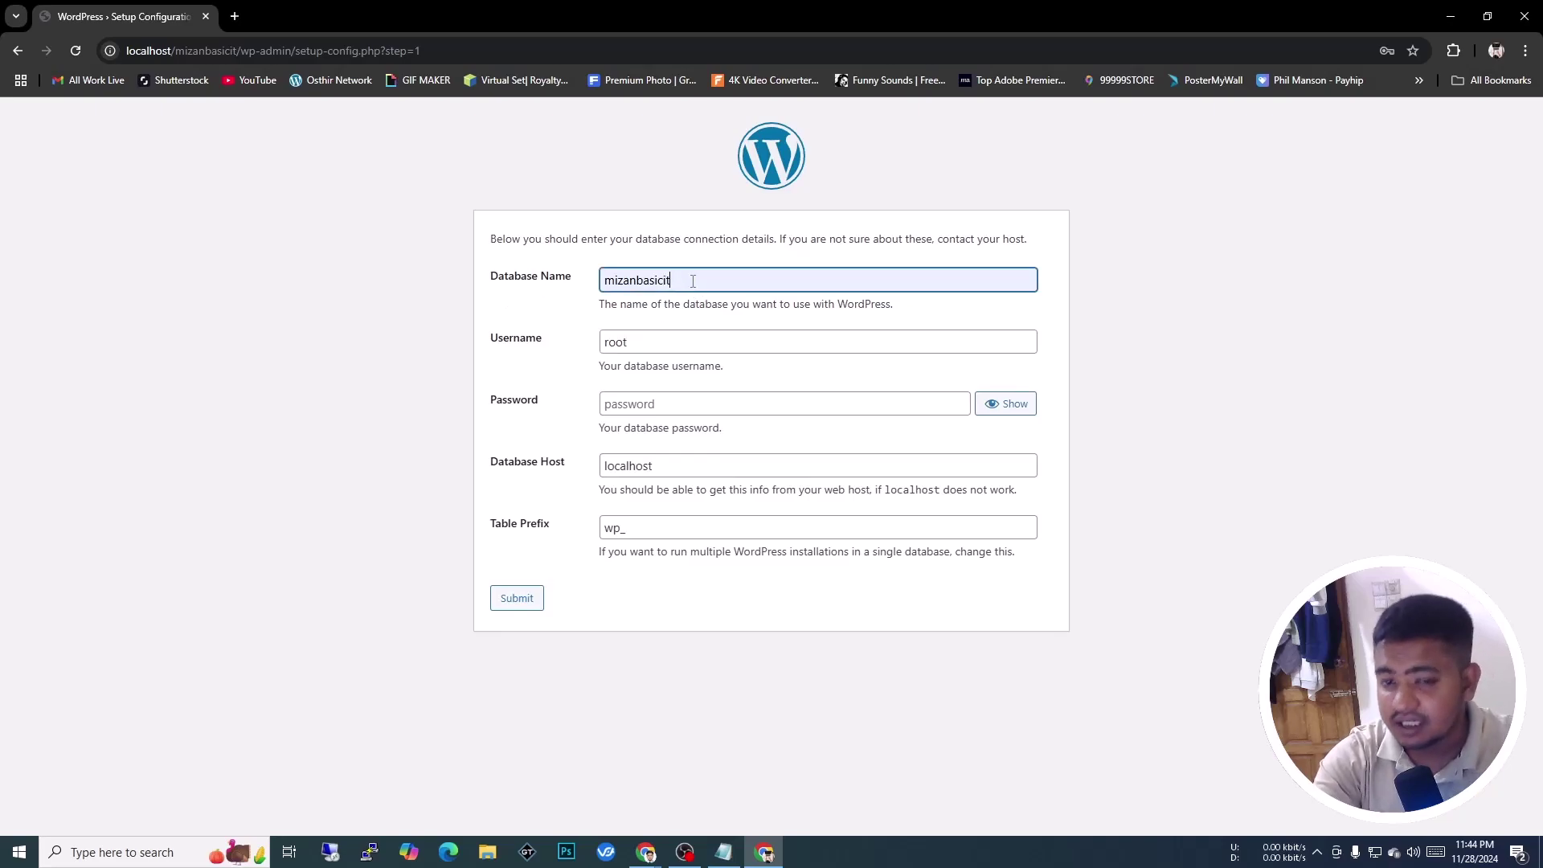
{"action": "left_click", "coordinate": [487, 853]}
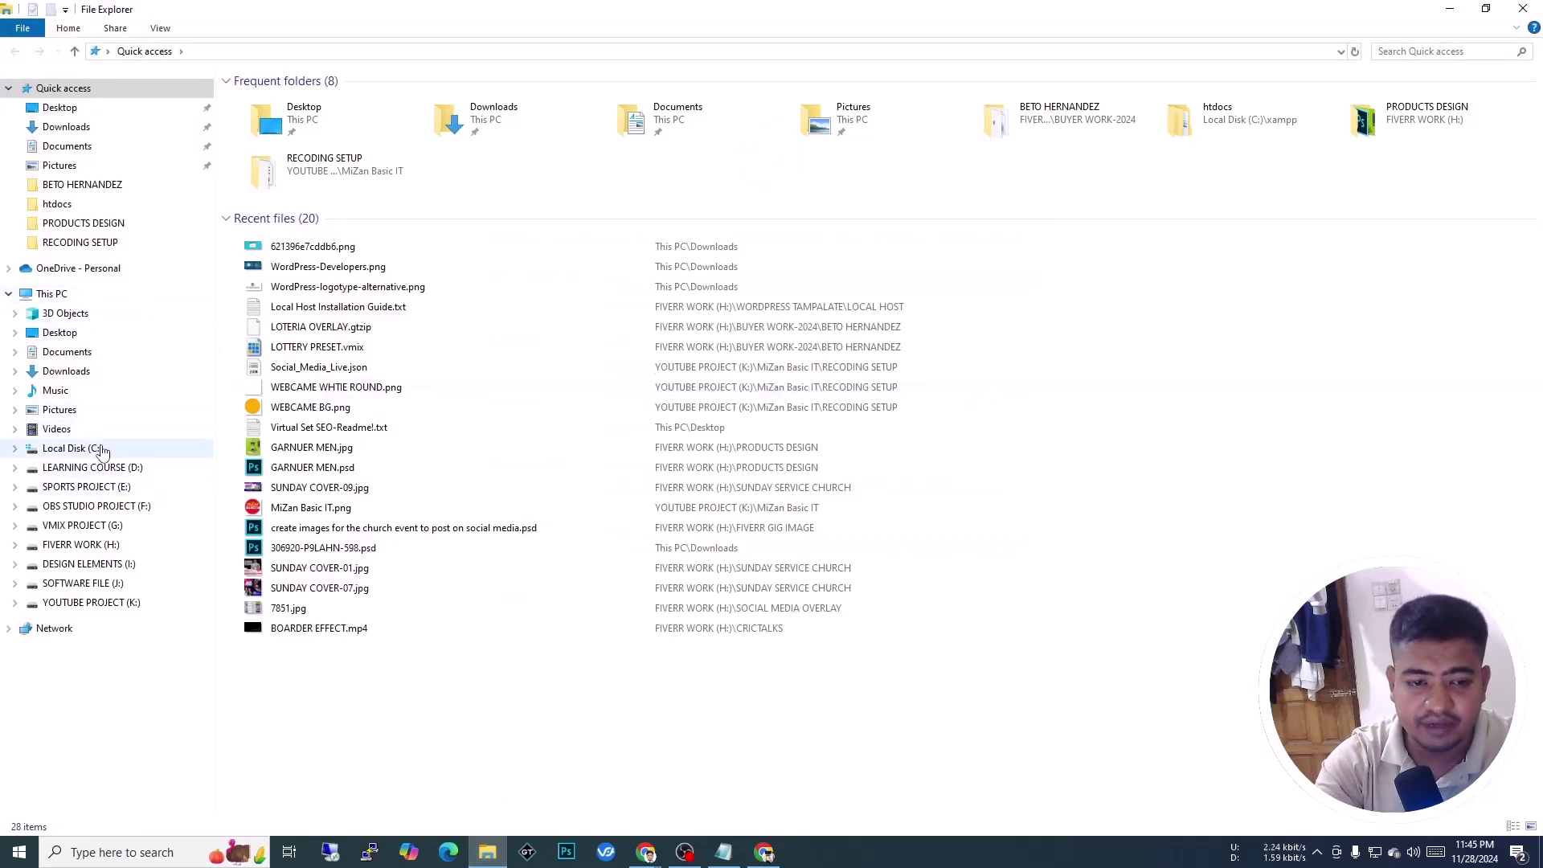
Browse to C:\xampp\htdocs and select the mizanbasicit folder
{"action": "left_click", "coordinate": [102, 448]}
{"action": "double_click", "coordinate": [285, 235]}
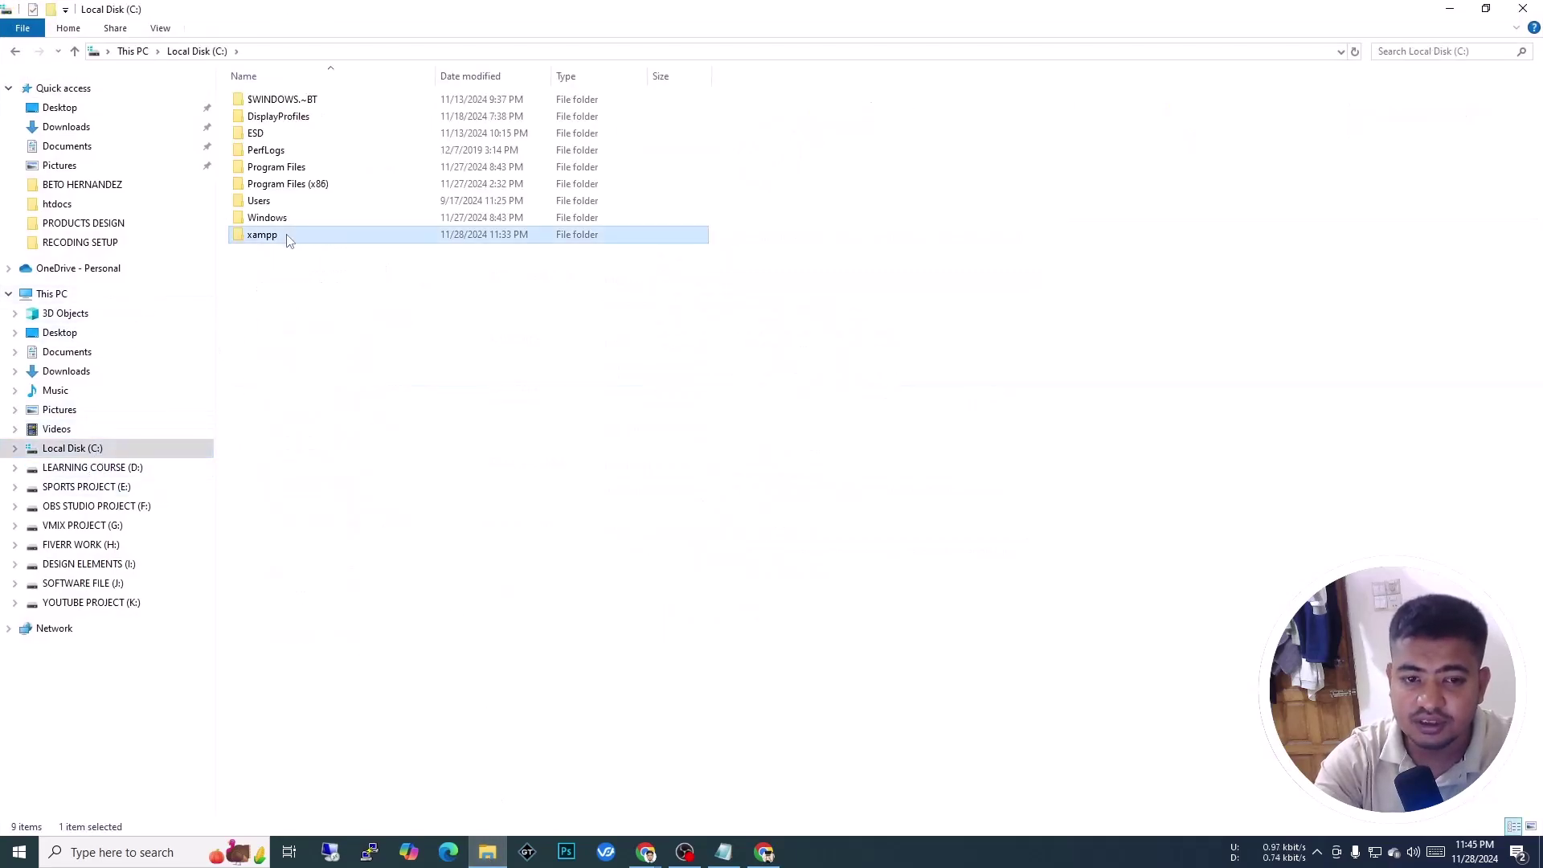
{"action": "double_click", "coordinate": [279, 186]}
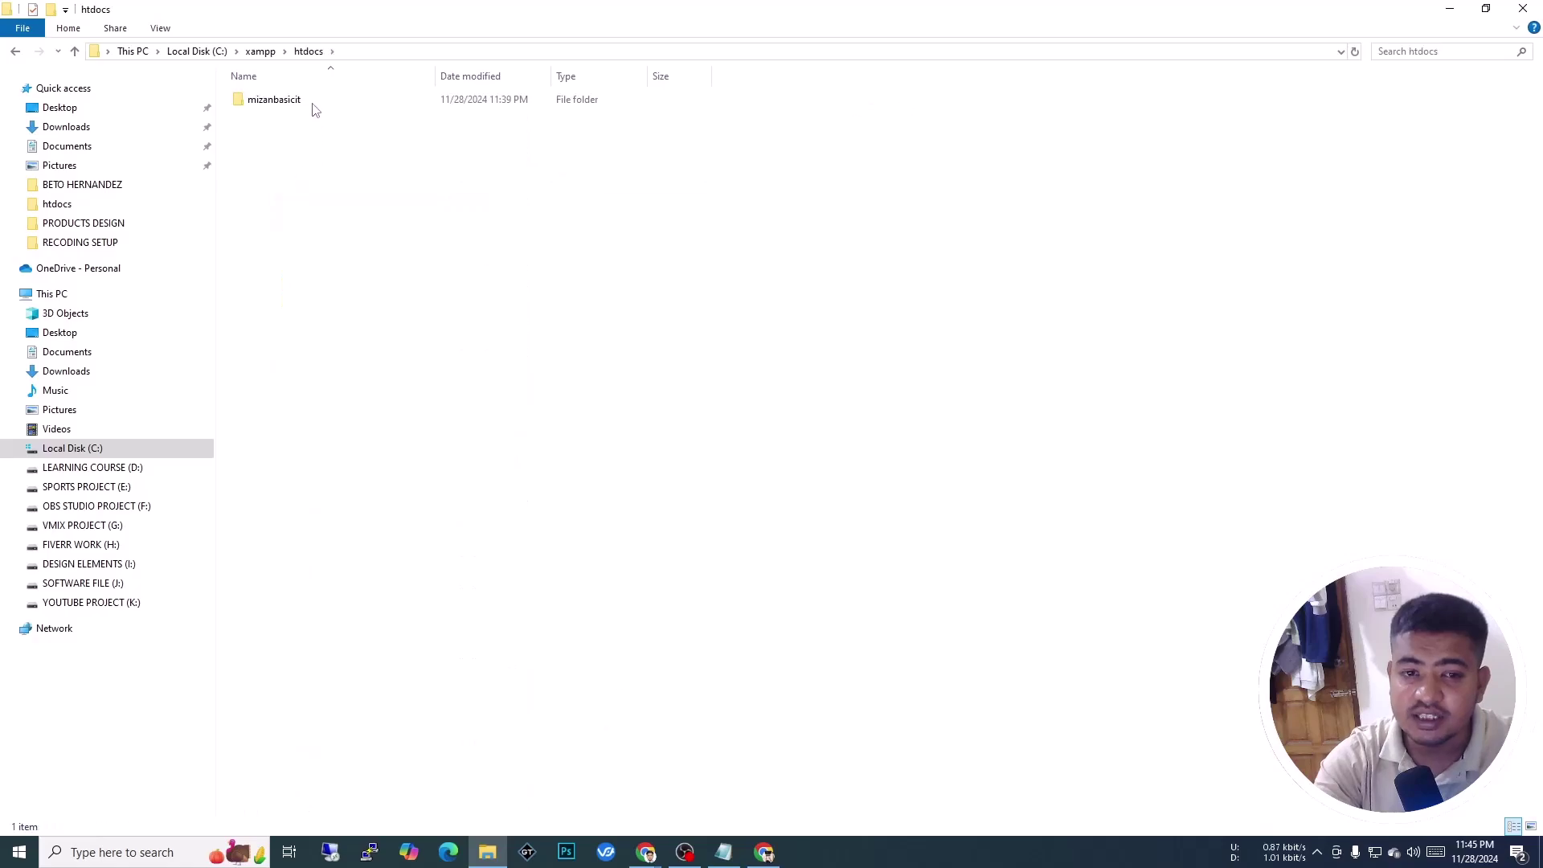
{"action": "left_click", "coordinate": [281, 102]}
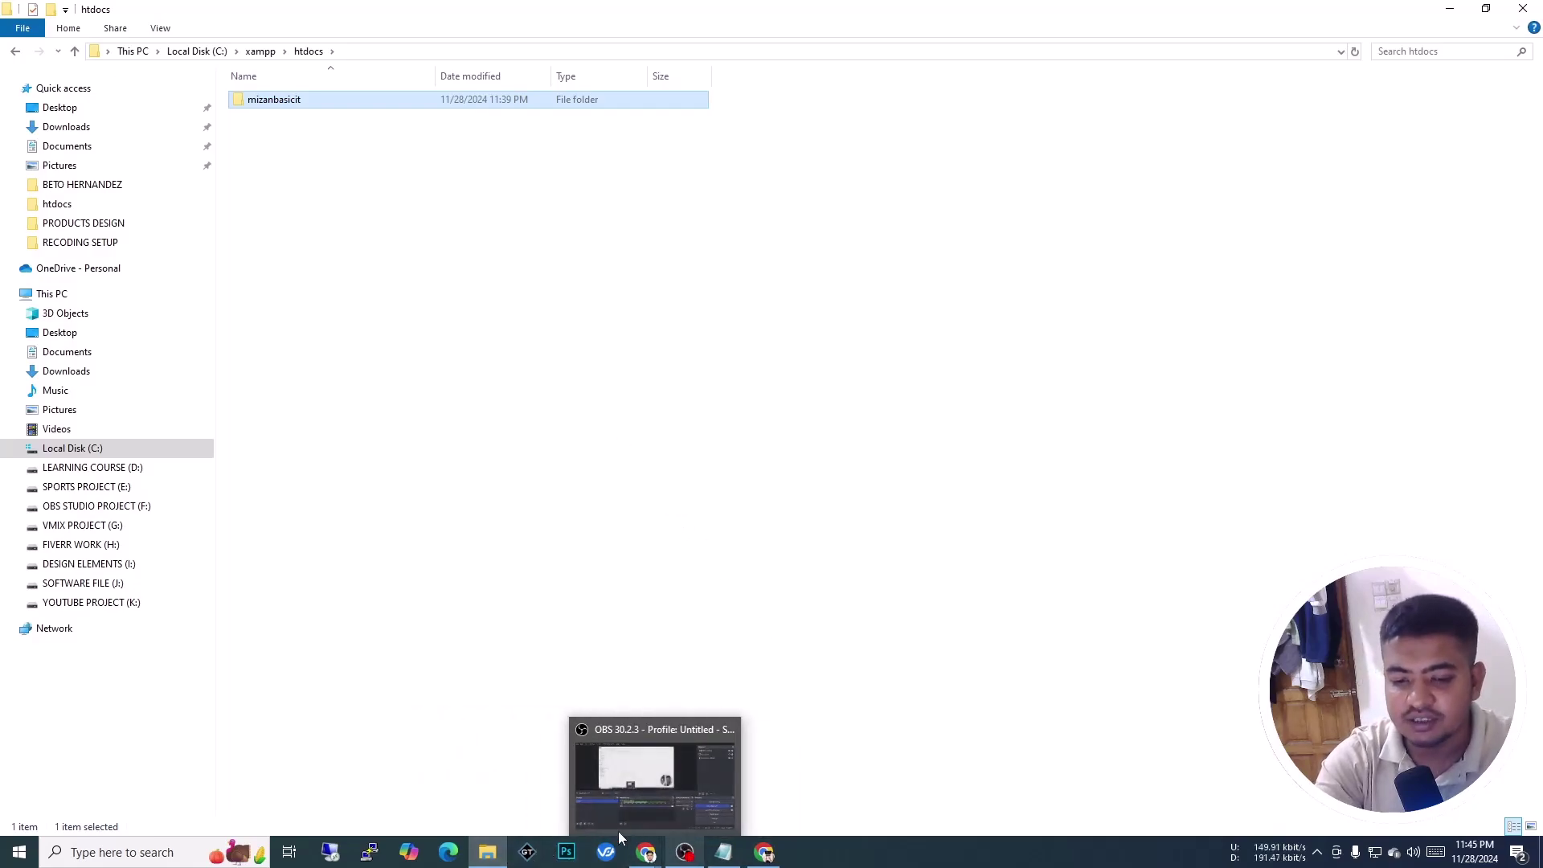
{"action": "mouse_move", "coordinate": [489, 861]}
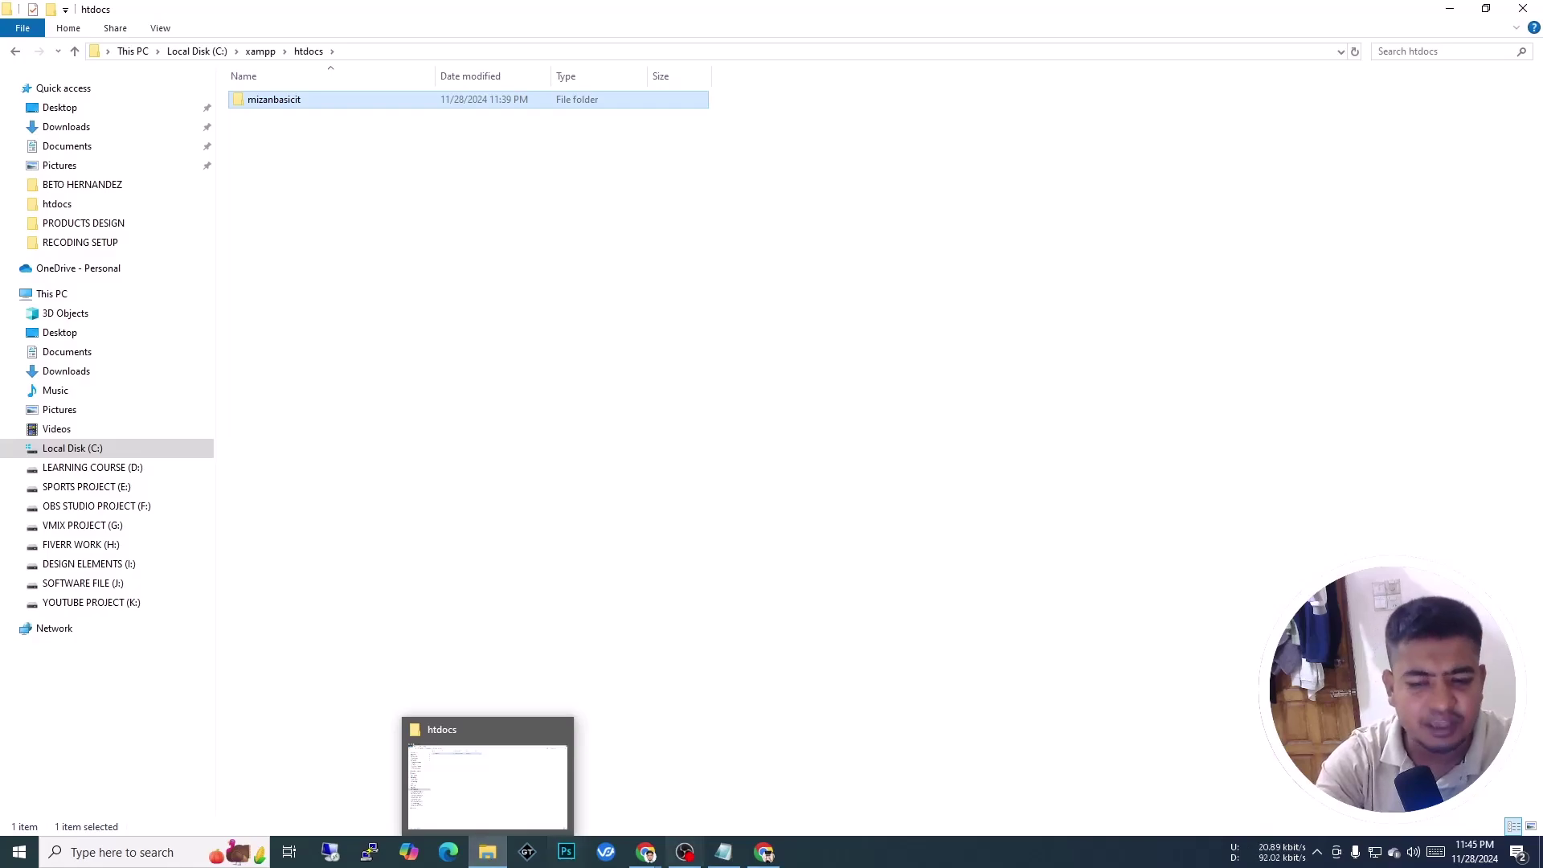
Back in Chrome, submit the database details and run the WordPress installation
{"action": "left_click", "coordinate": [764, 852]}
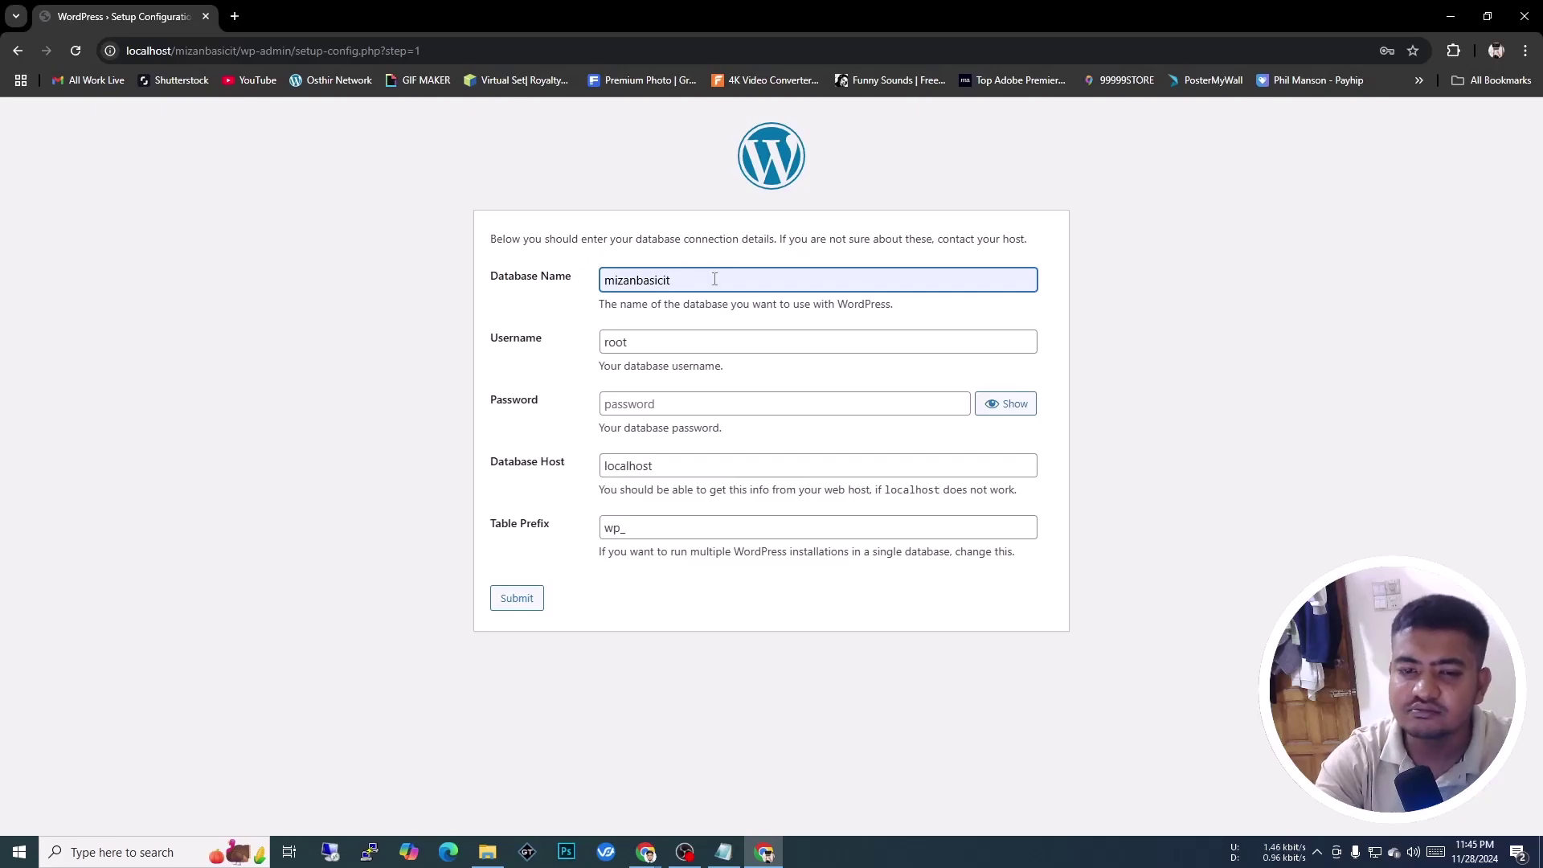
{"action": "left_click", "coordinate": [517, 601]}
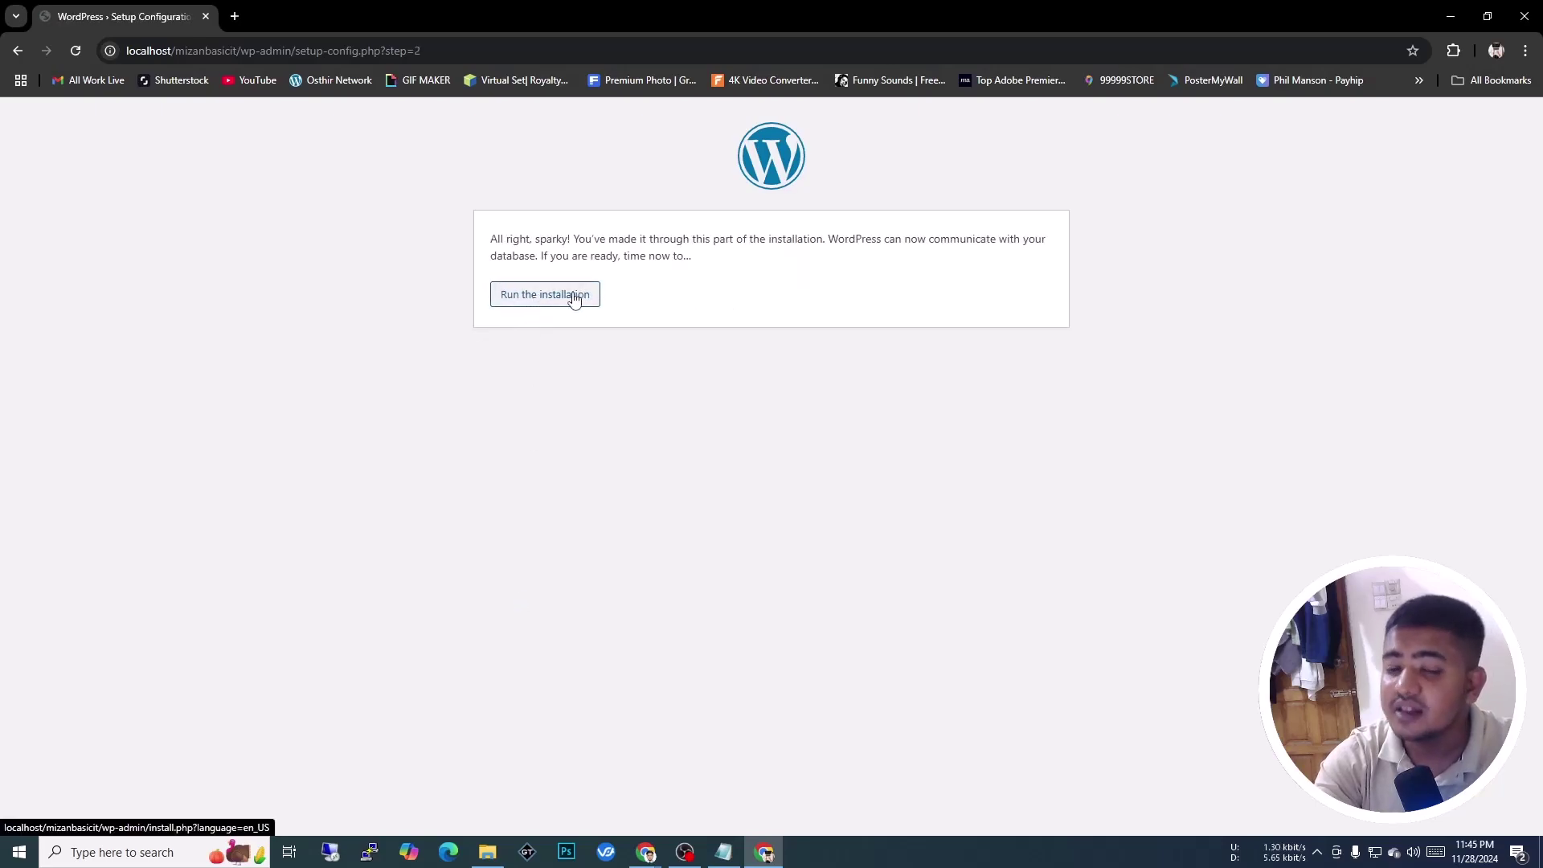
{"action": "left_click", "coordinate": [574, 298]}
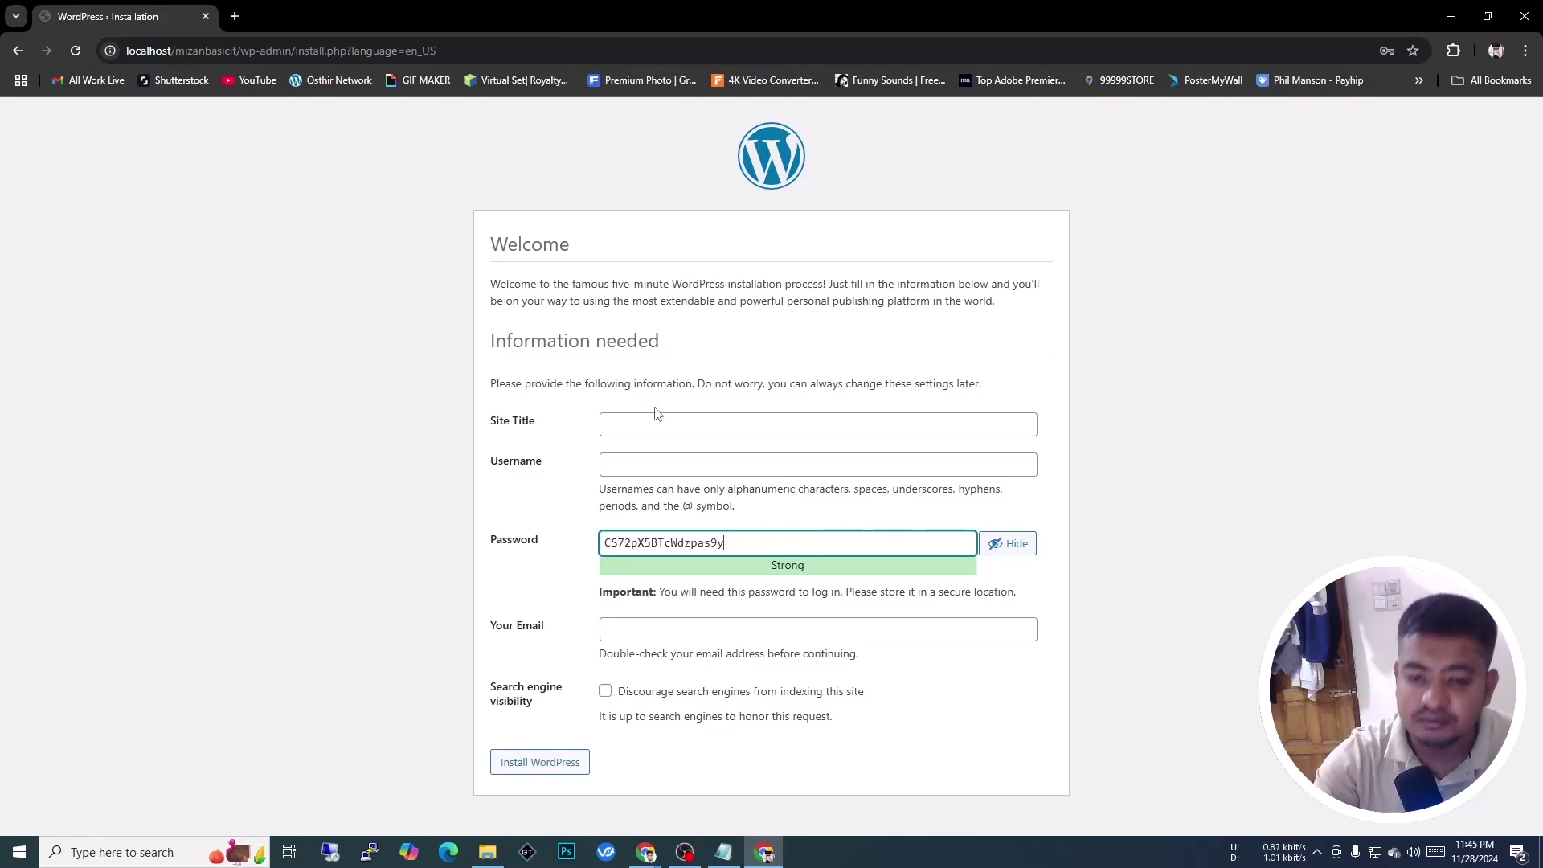
Enter 'One Man Army' as the Site Title
{"action": "left_click", "coordinate": [674, 426]}
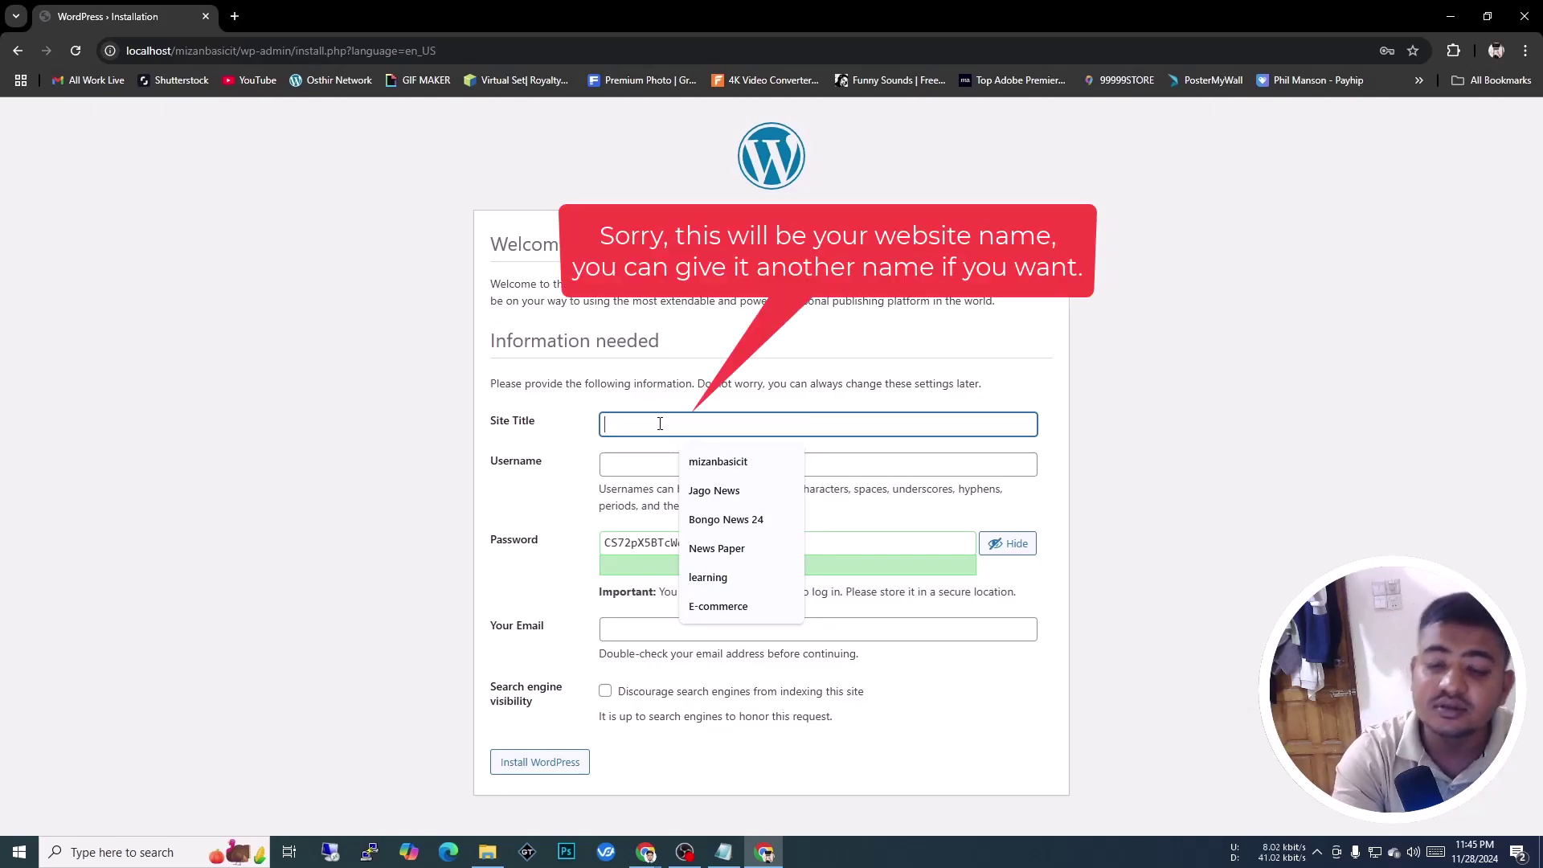
{"action": "type", "text": "One Man Army"}
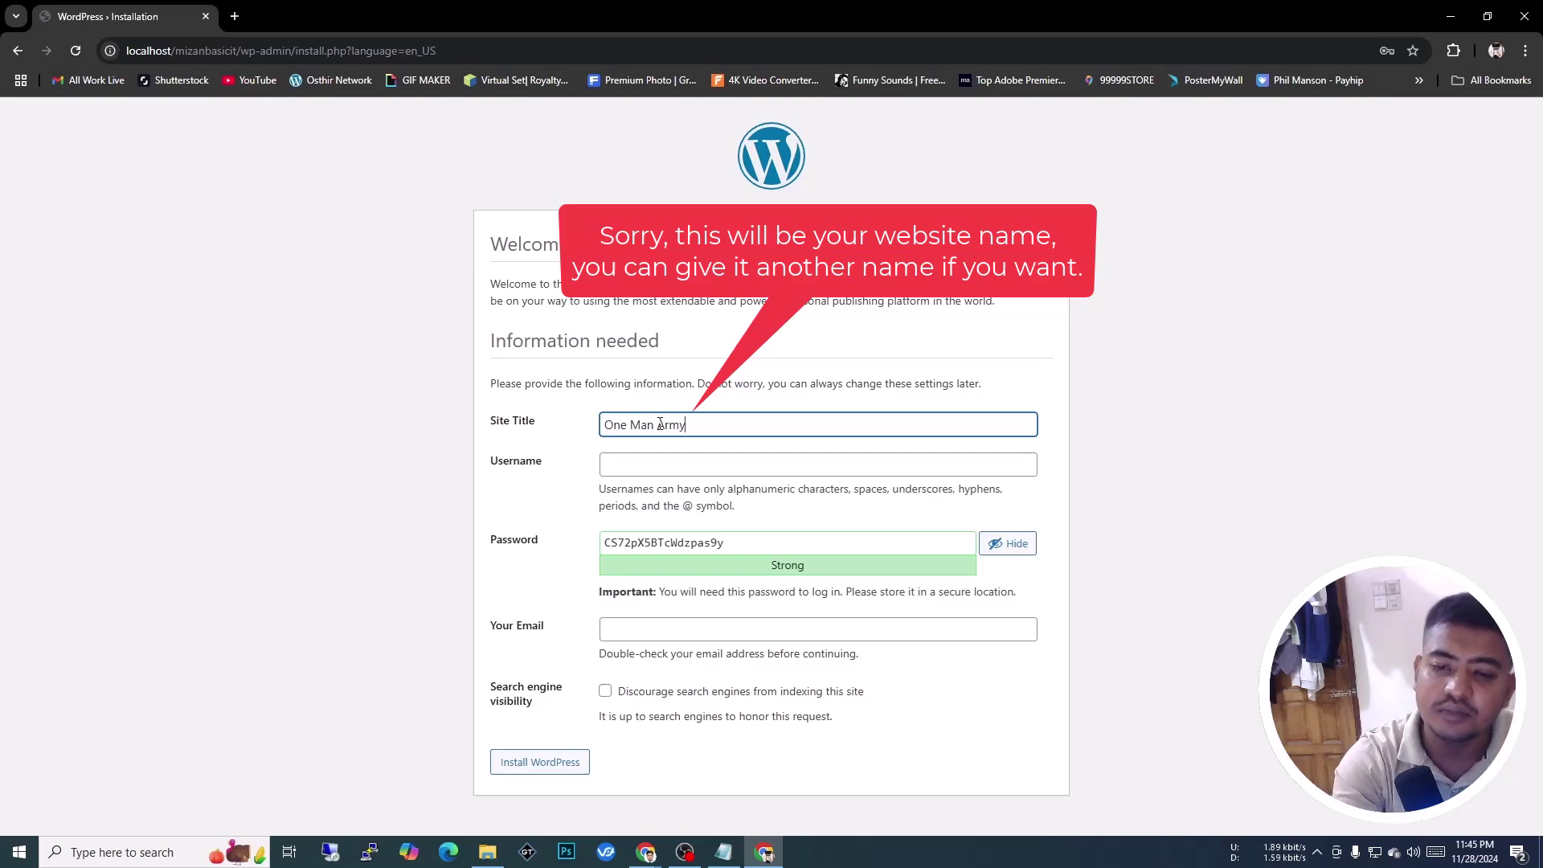
Set username demo, replace the generated password with a weak one, and confirm it
{"action": "left_click", "coordinate": [648, 463]}
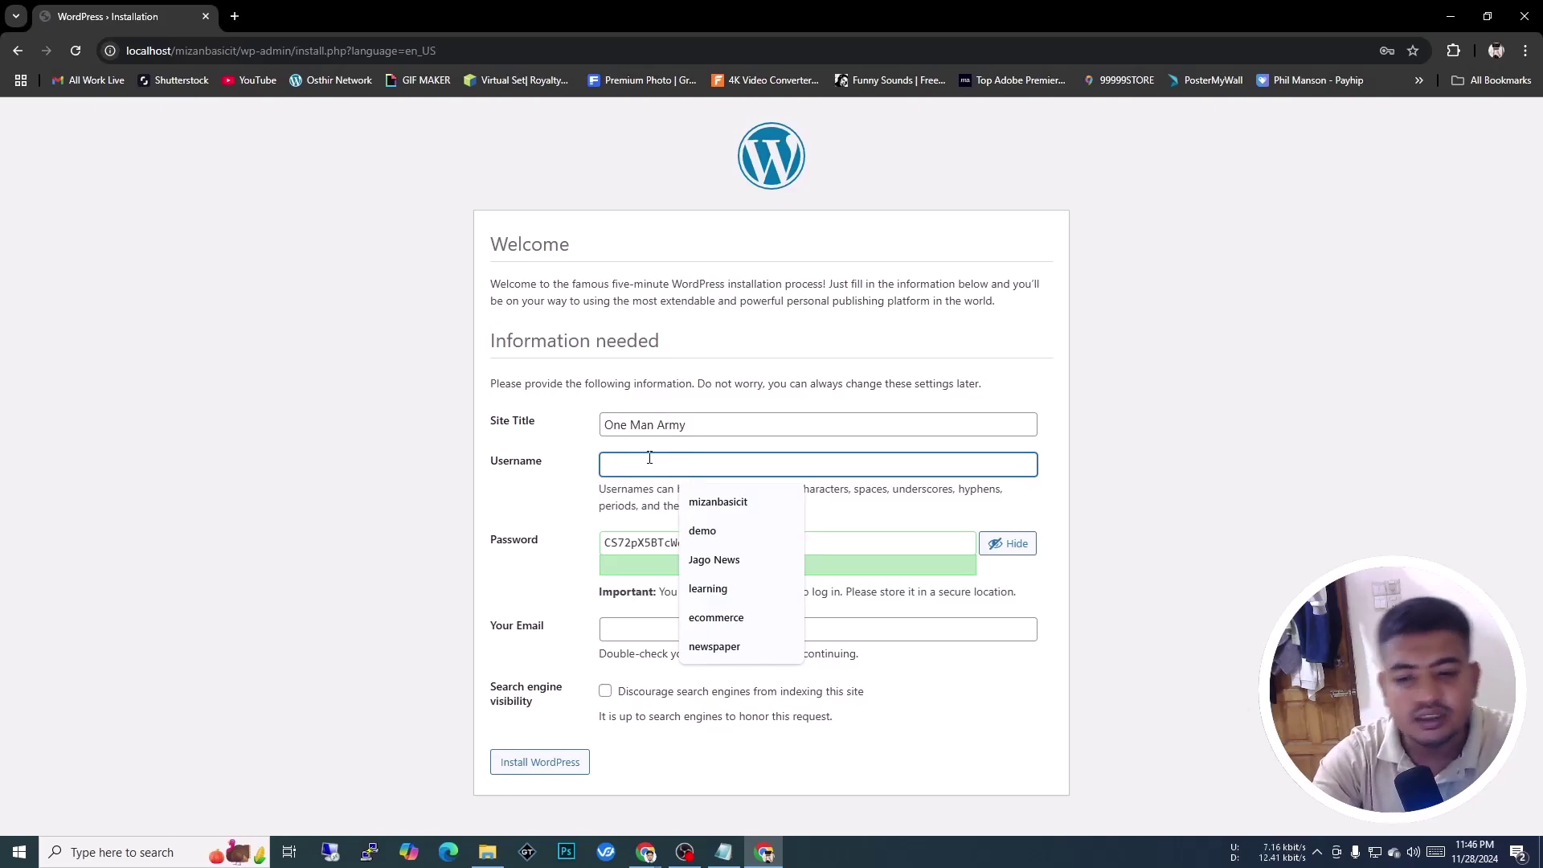
{"action": "left_click", "coordinate": [709, 532]}
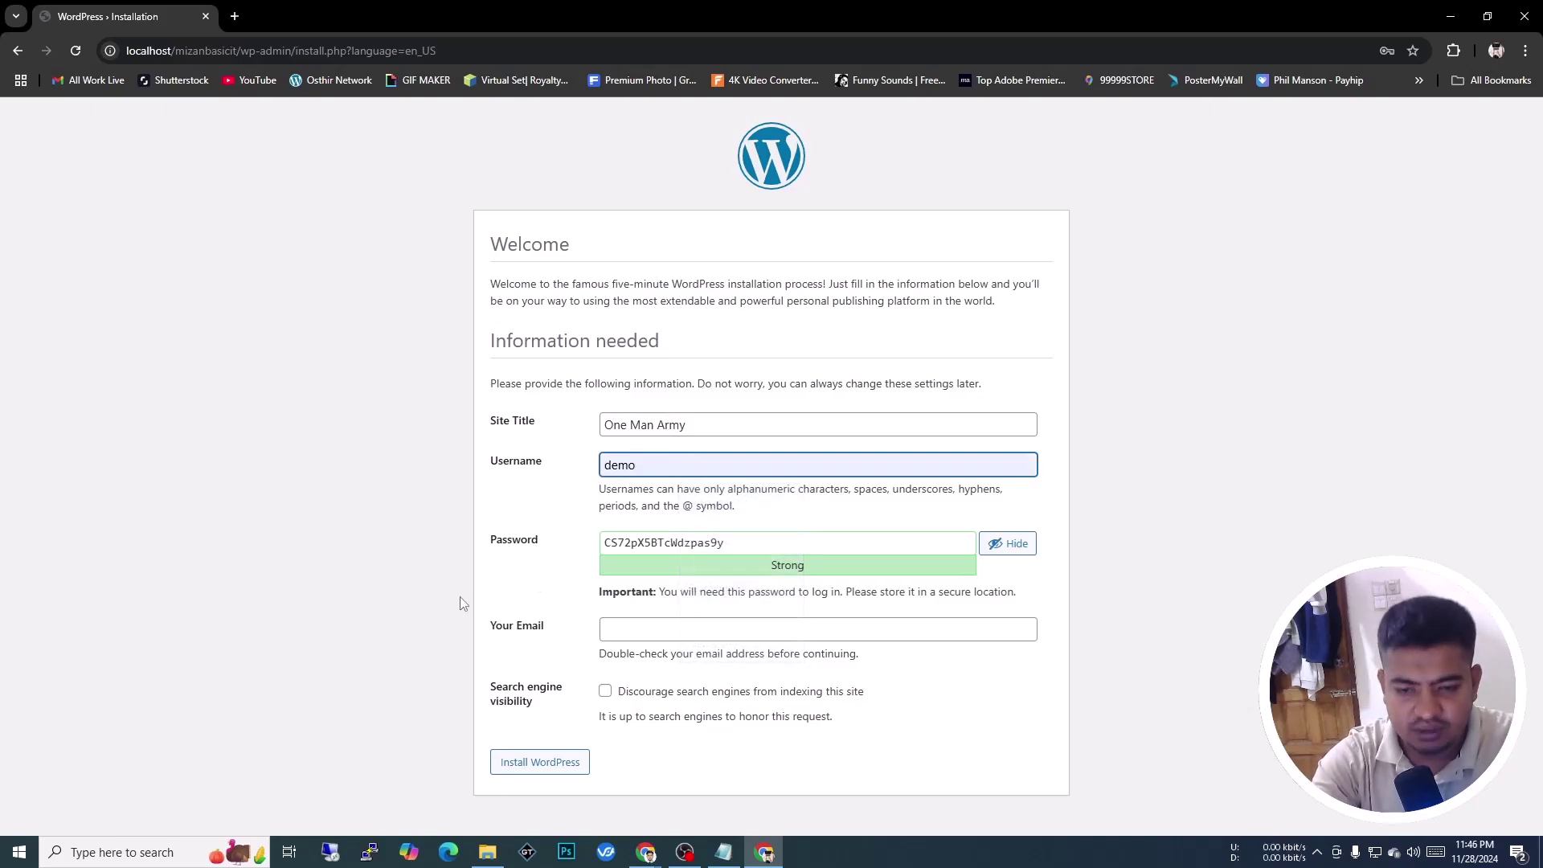
{"action": "double_click", "coordinate": [762, 542]}
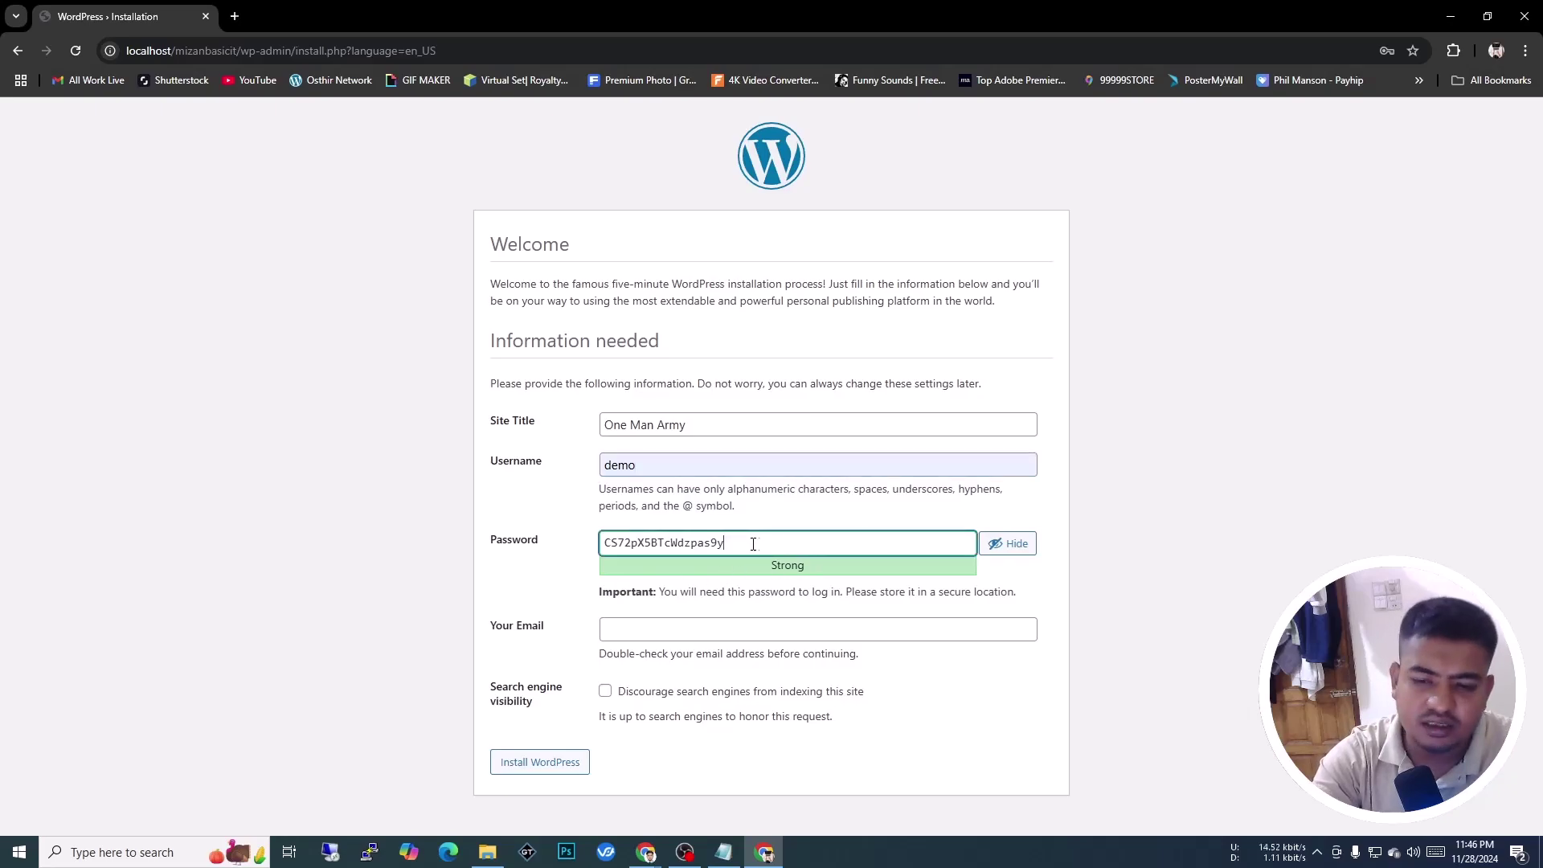
{"action": "key", "text": "BackSpace"}
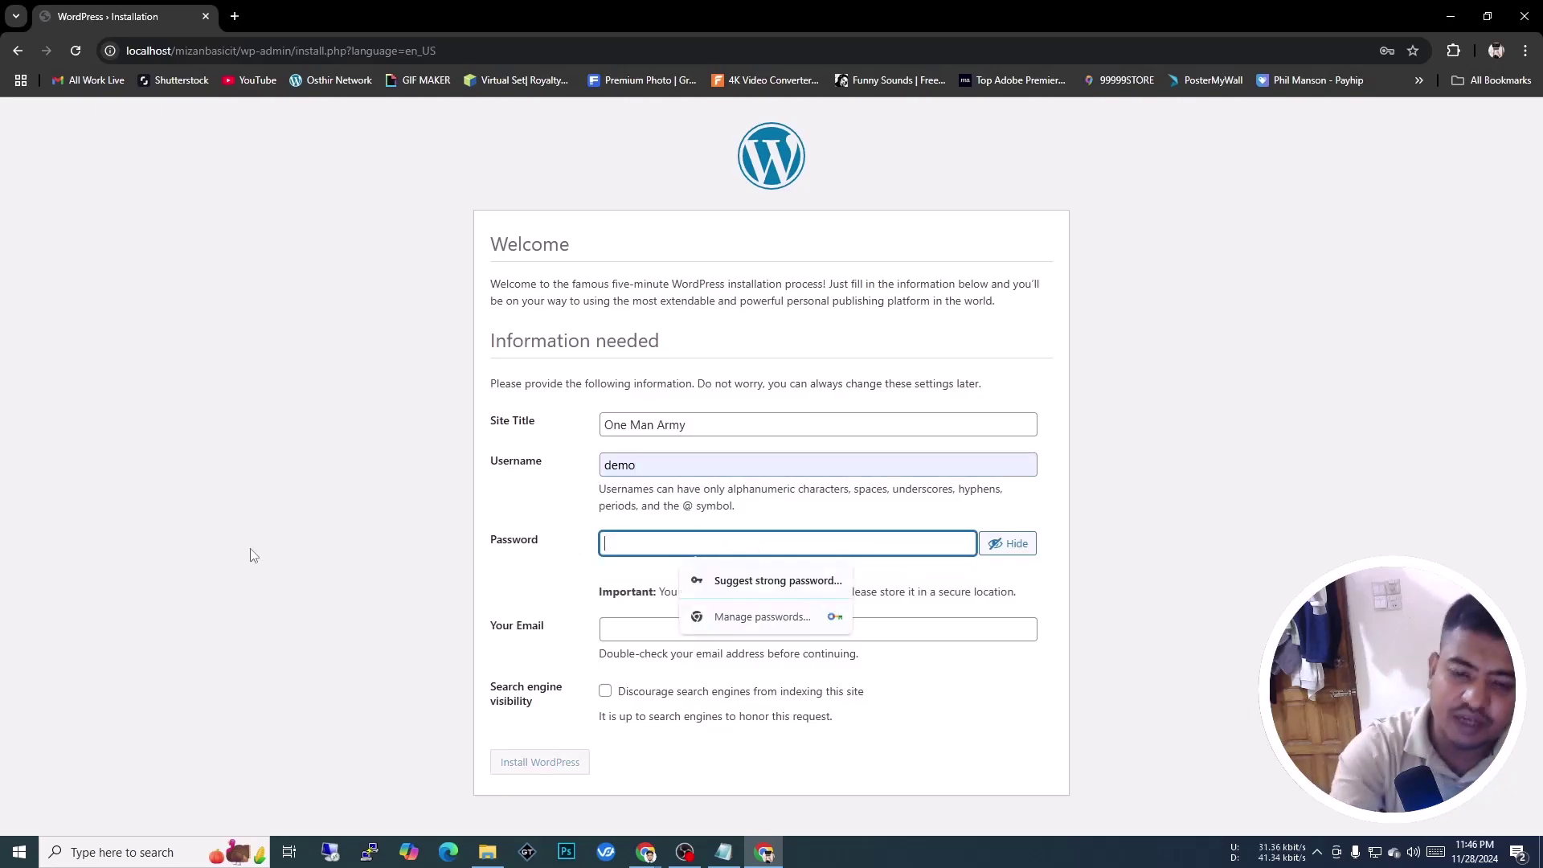
{"action": "type", "text": "demo"}
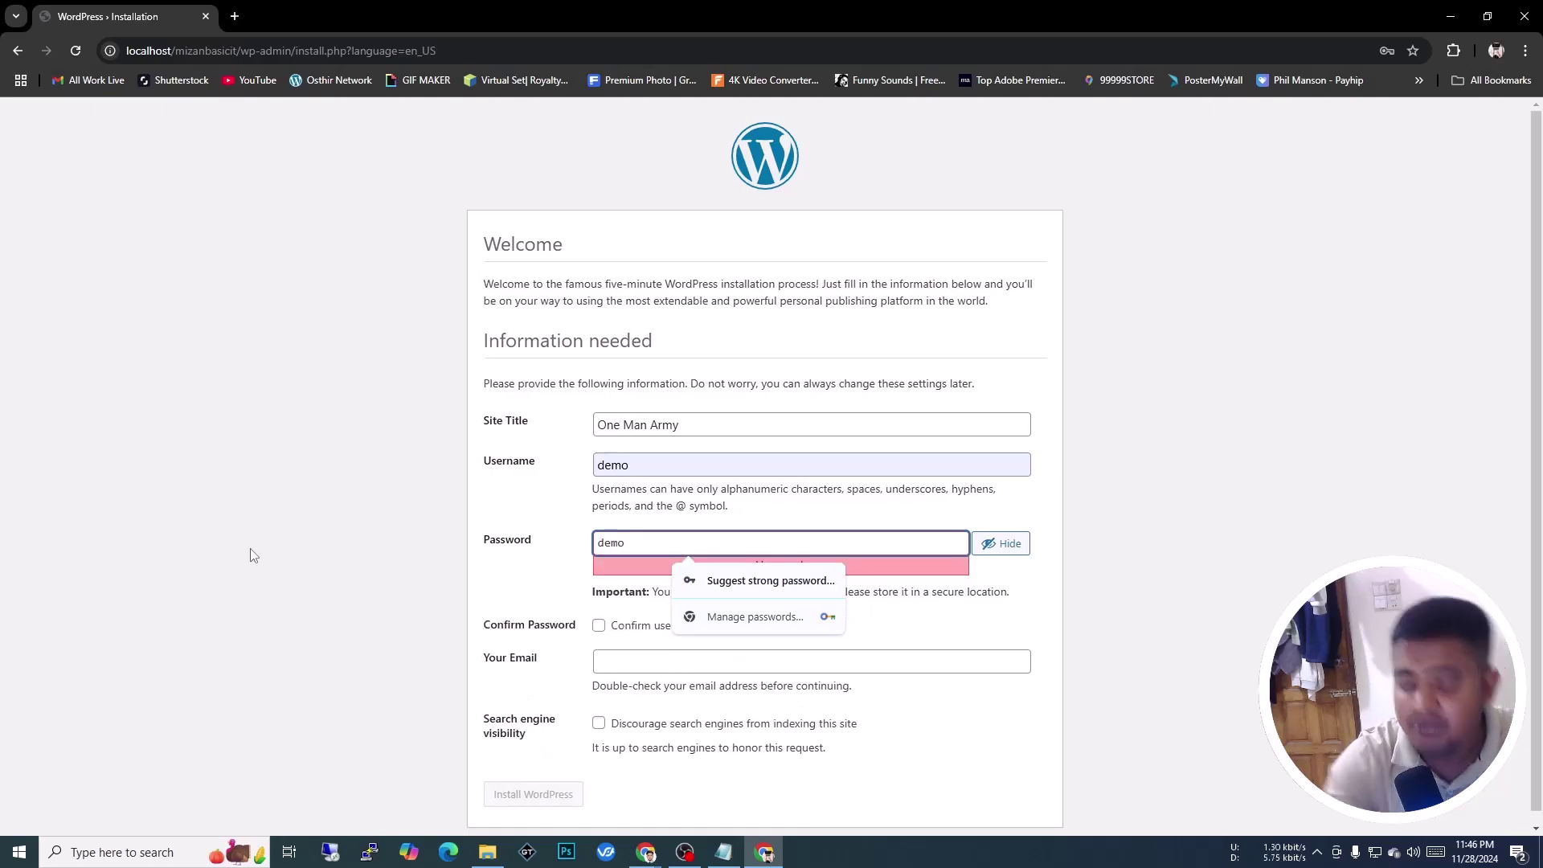
{"action": "left_click", "coordinate": [485, 589]}
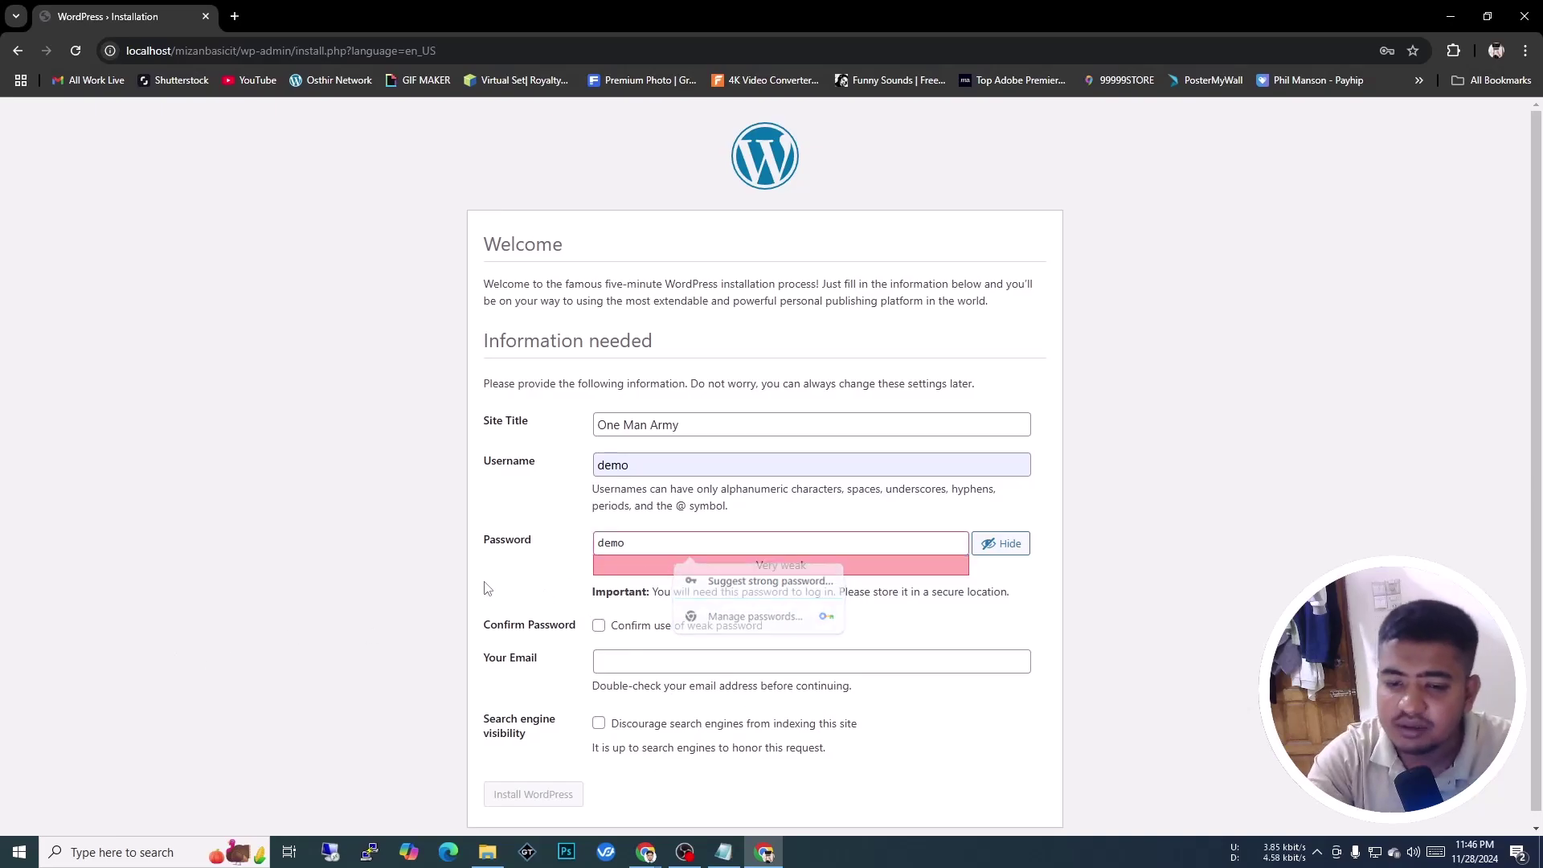
{"action": "left_click", "coordinate": [598, 632]}
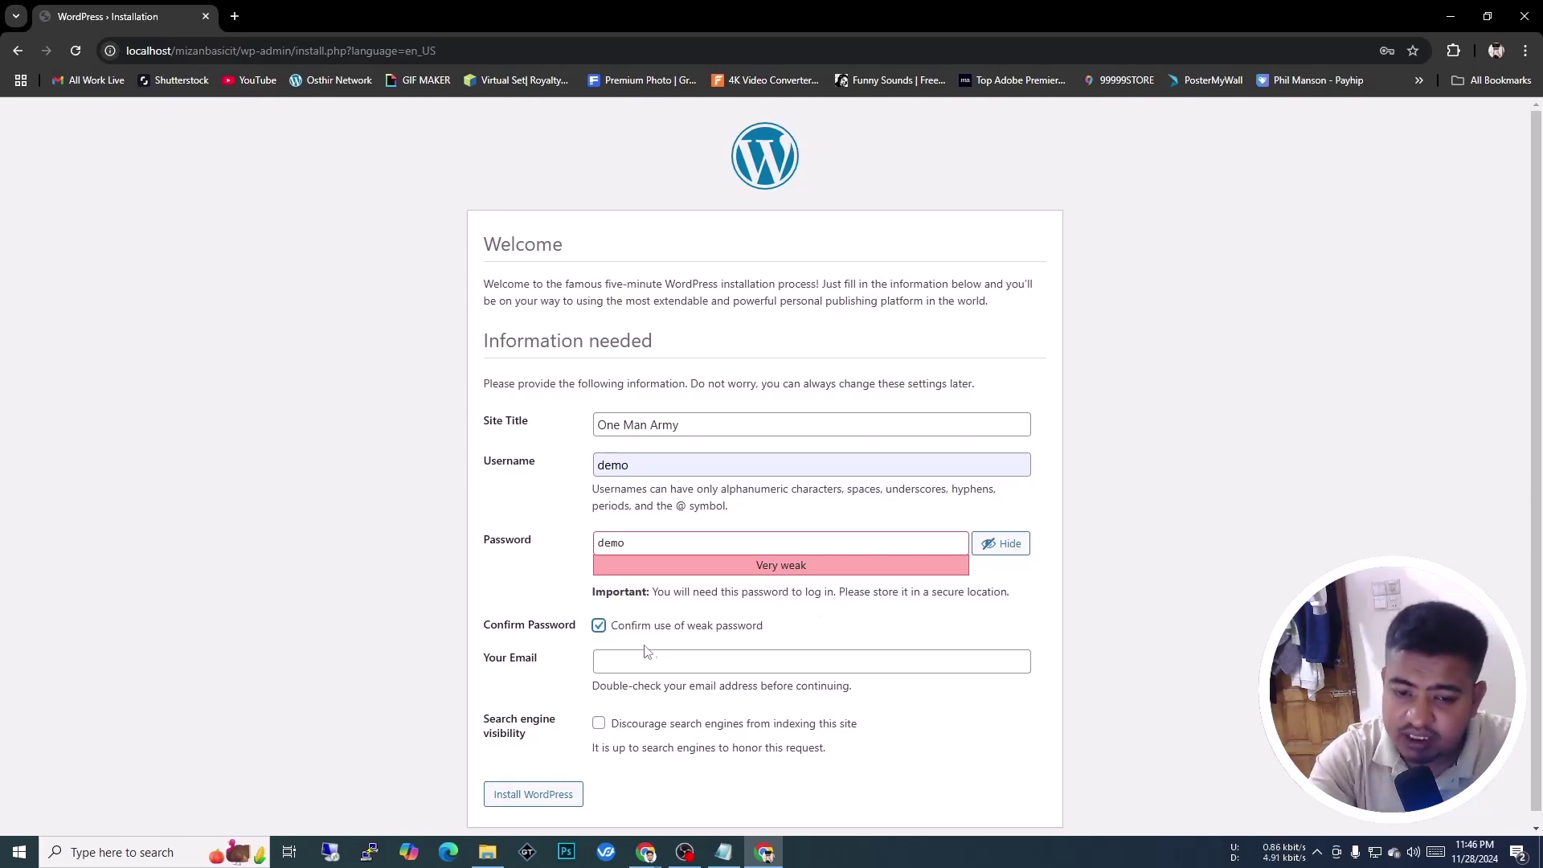
Fill in the admin e-mail from autofill and recheck the username and password fields
{"action": "left_click", "coordinate": [658, 661]}
{"action": "left_click", "coordinate": [747, 696]}
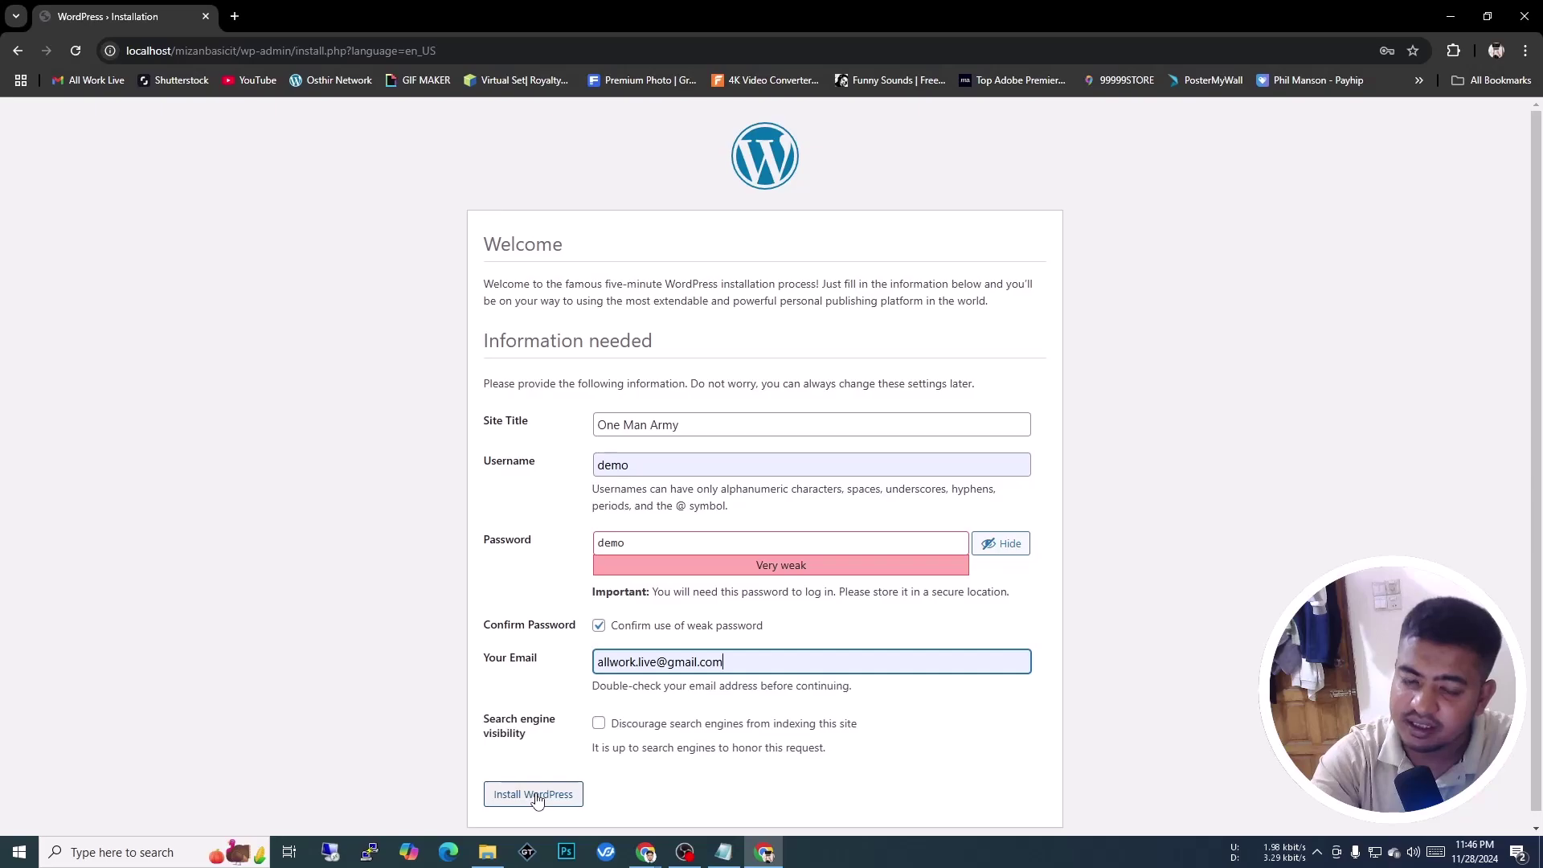
{"action": "left_click", "coordinate": [623, 472]}
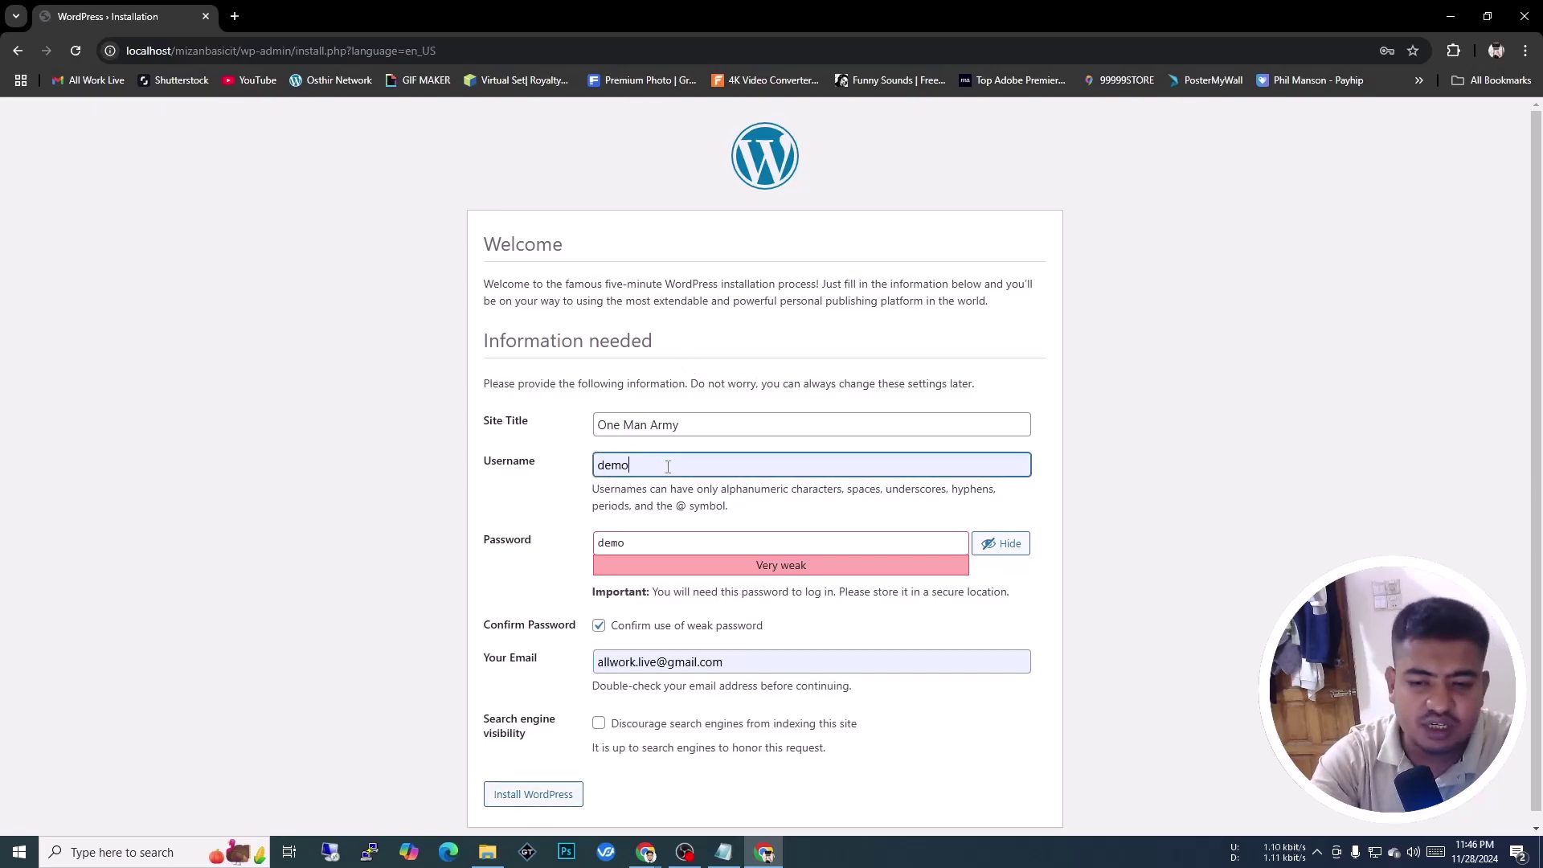
{"action": "left_click", "coordinate": [619, 548]}
{"action": "left_click", "coordinate": [628, 473]}
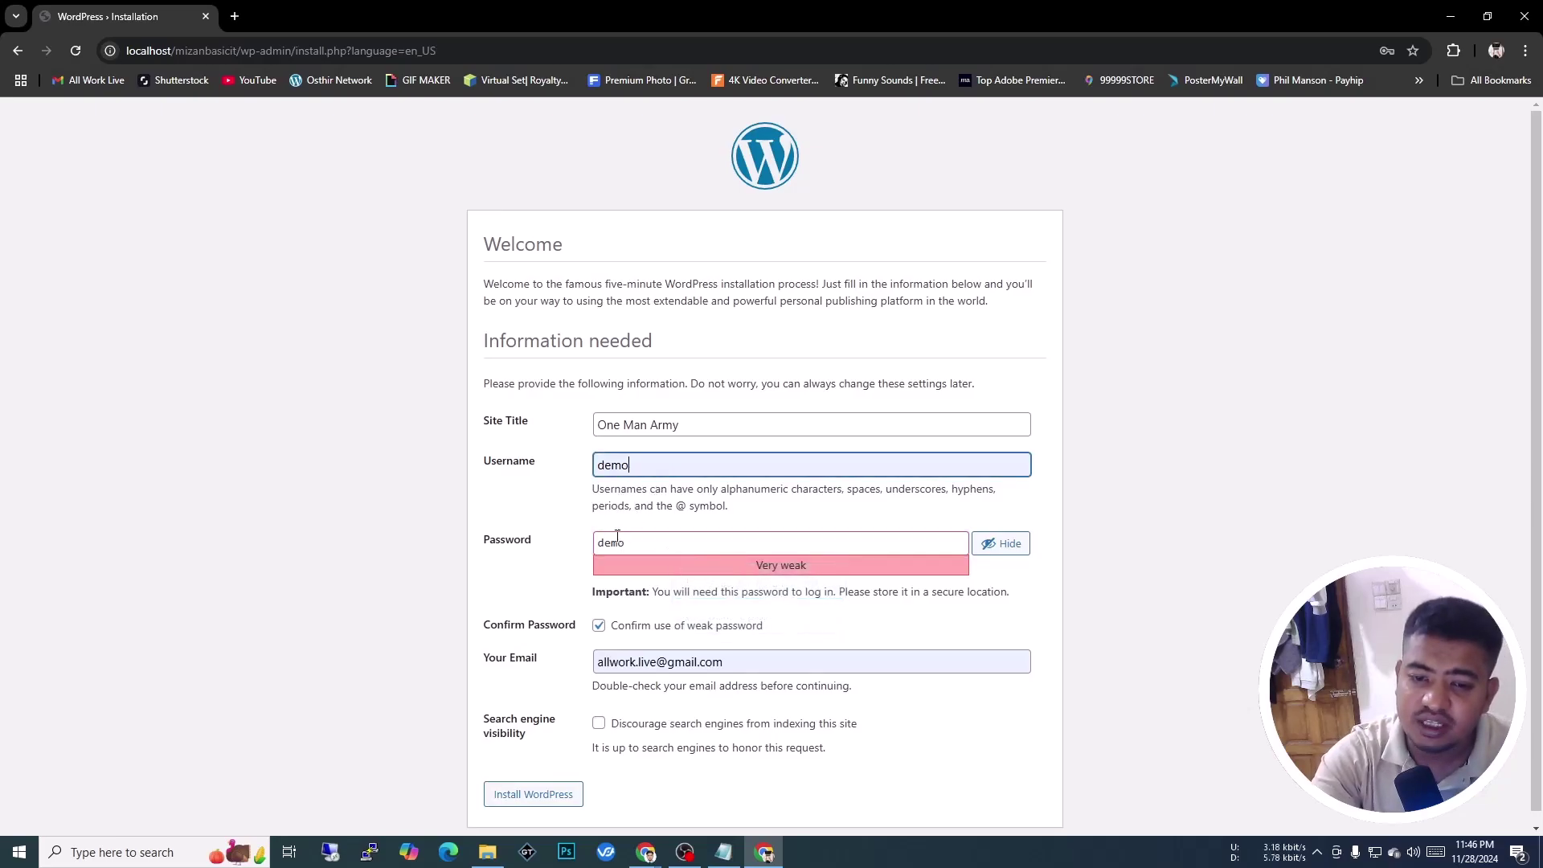
{"action": "left_click", "coordinate": [617, 542]}
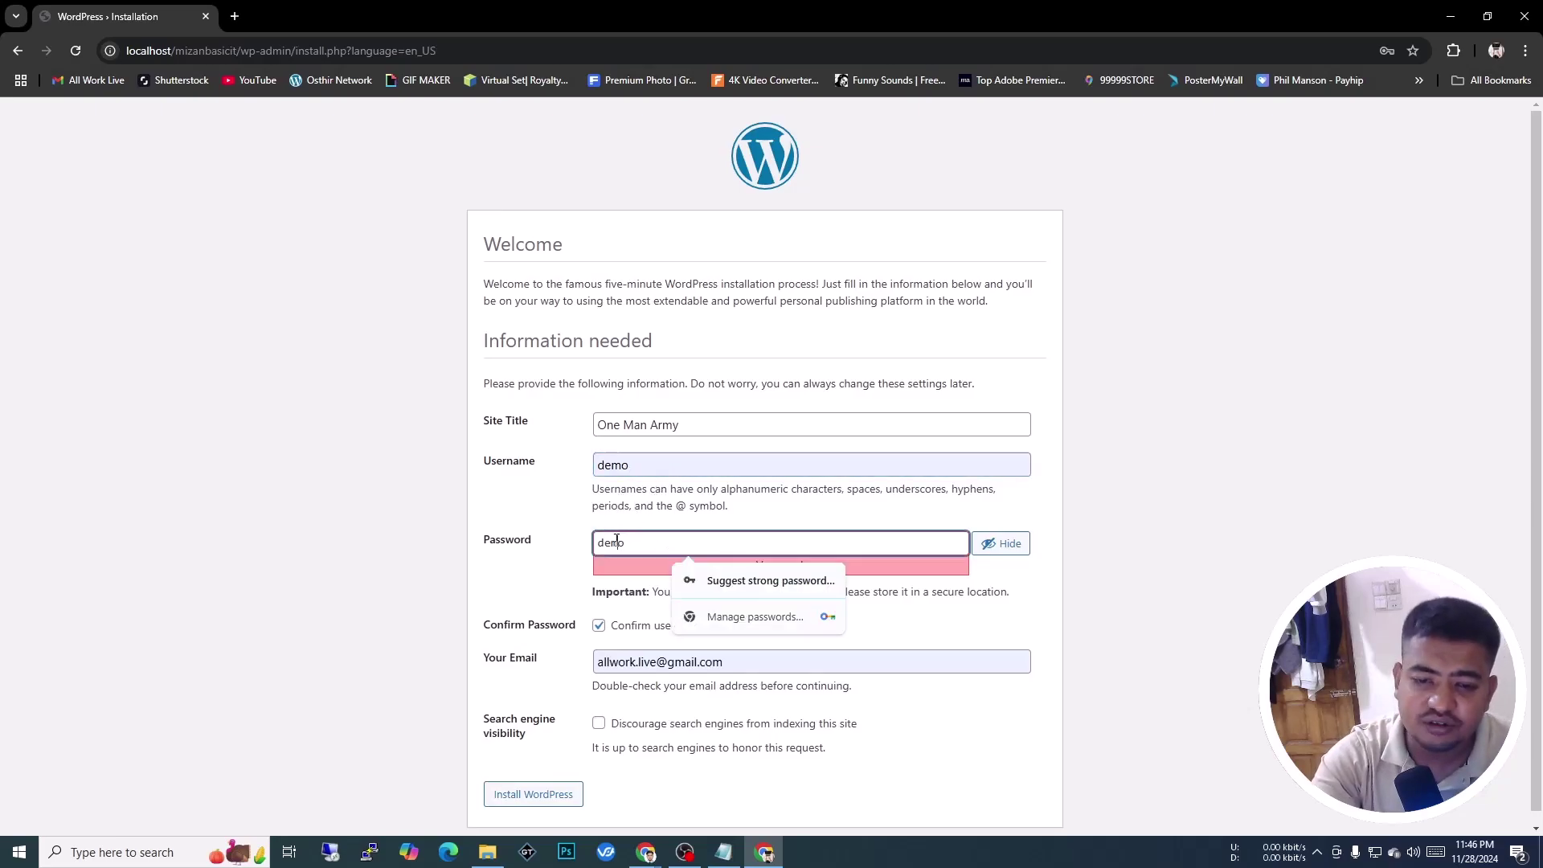
Run the WordPress install for user demo, dismiss the password checkup, and save the login in Chrome
{"action": "left_click", "coordinate": [509, 795]}
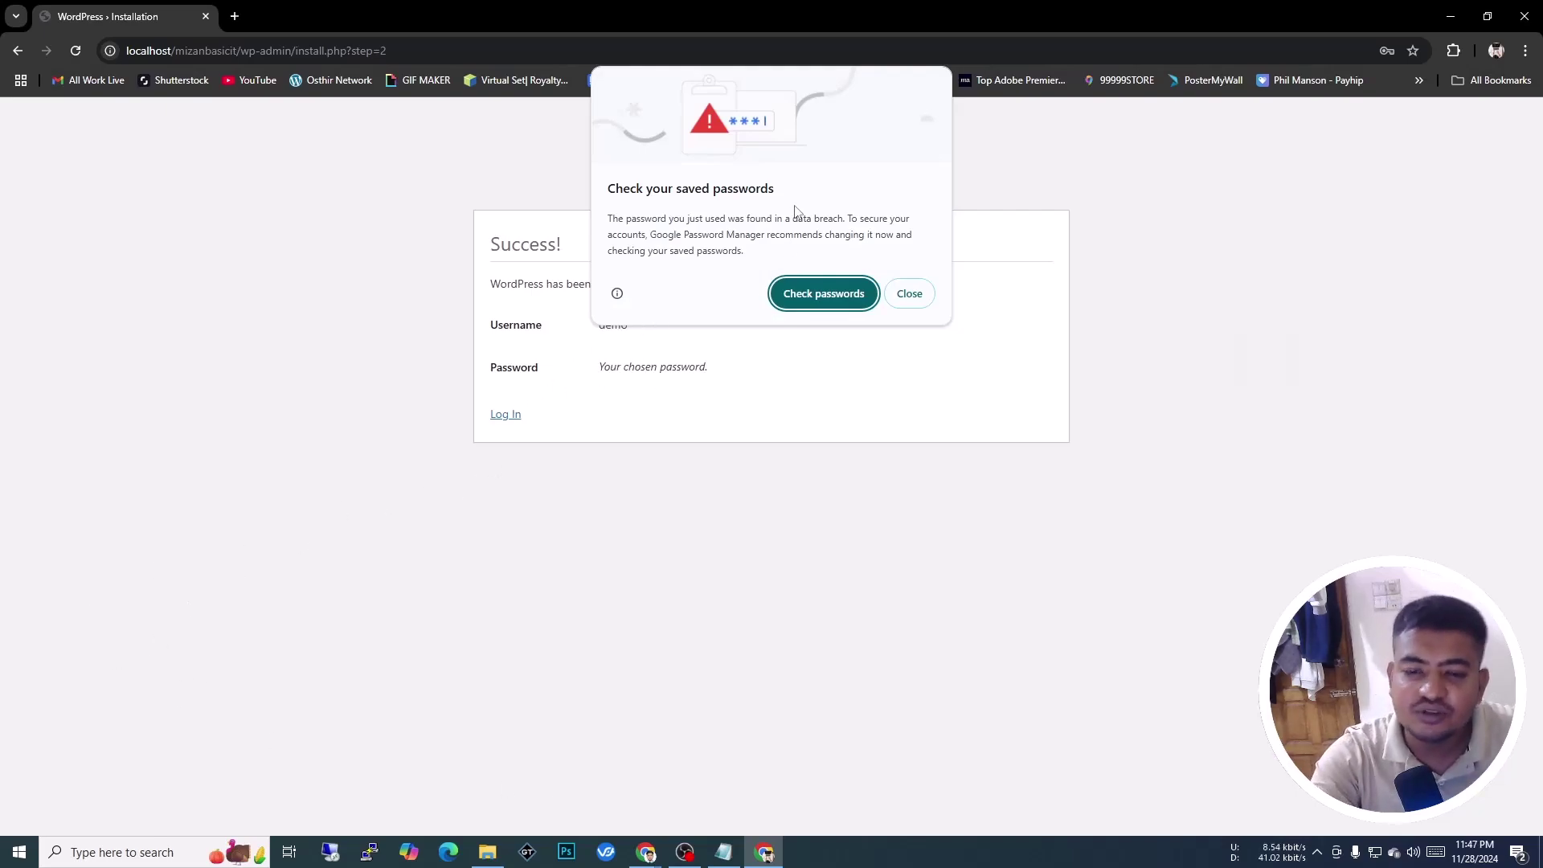
{"action": "left_click", "coordinate": [822, 296]}
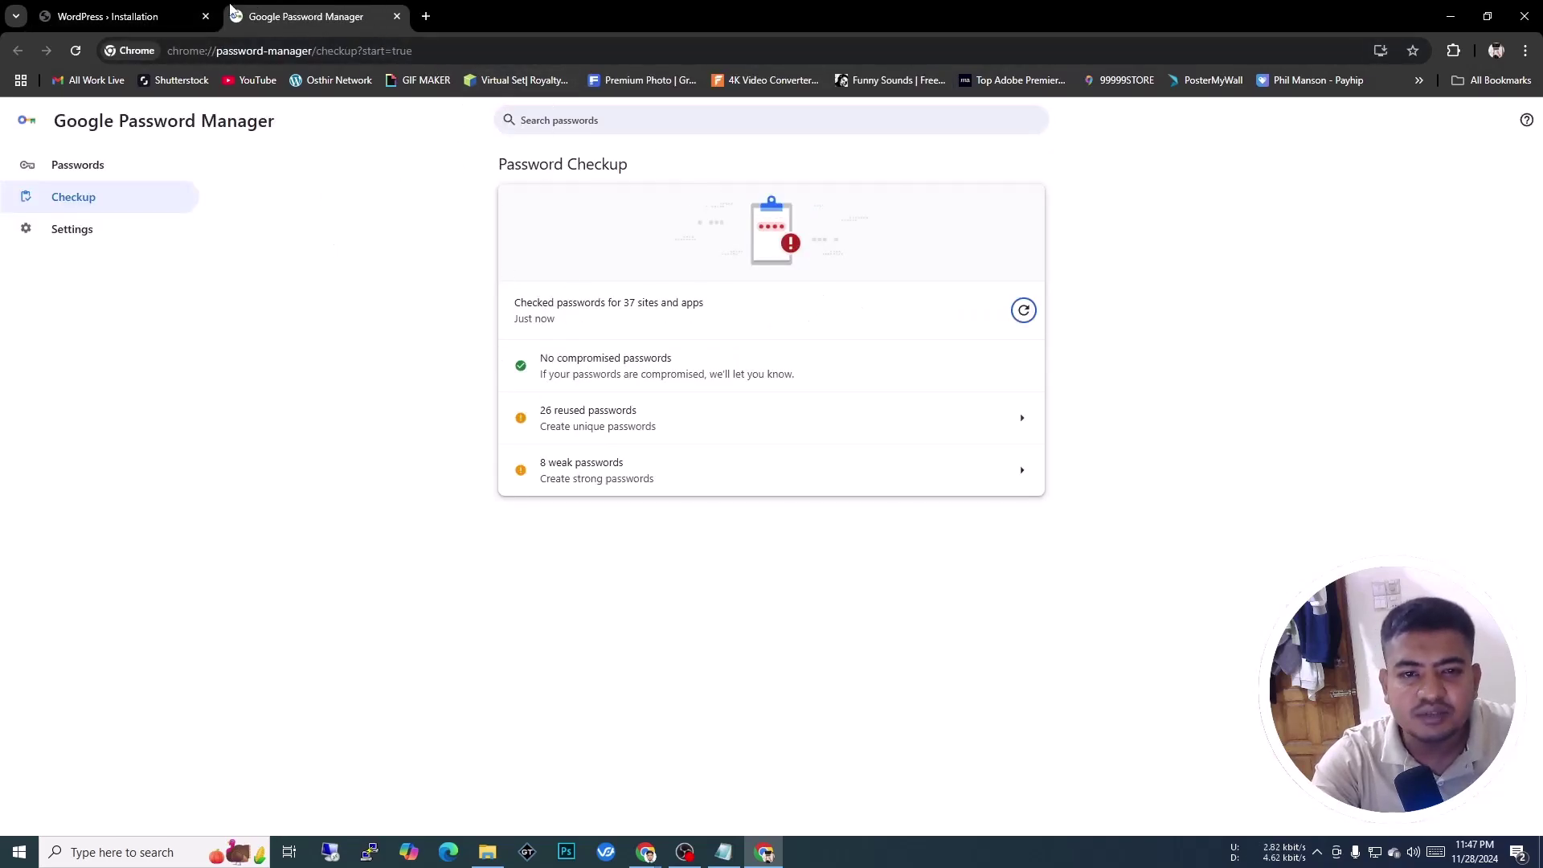
{"action": "left_click", "coordinate": [397, 16]}
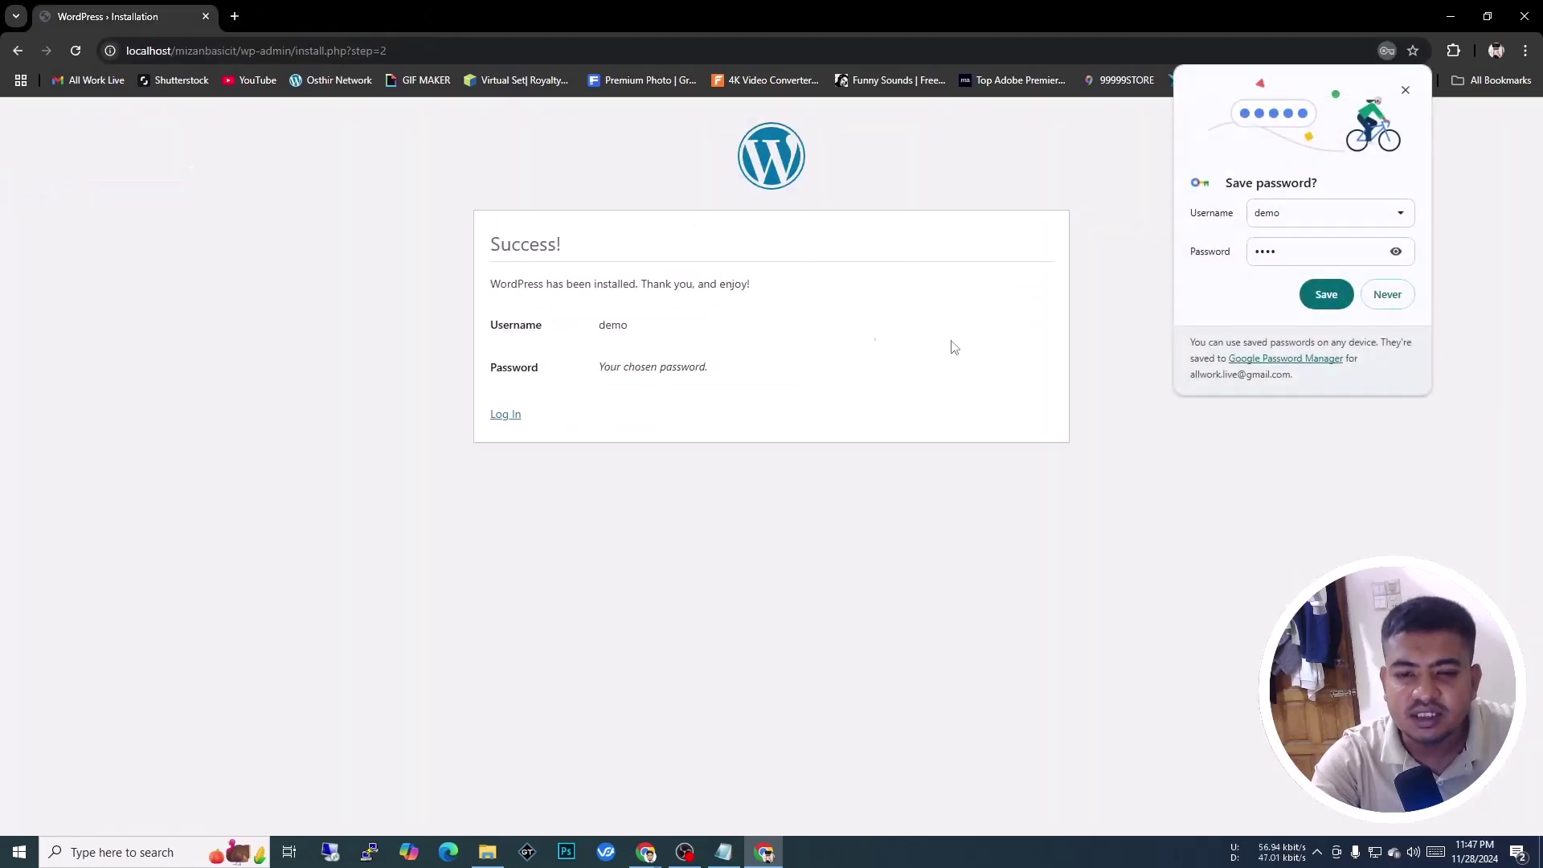
{"action": "left_click", "coordinate": [1326, 294]}
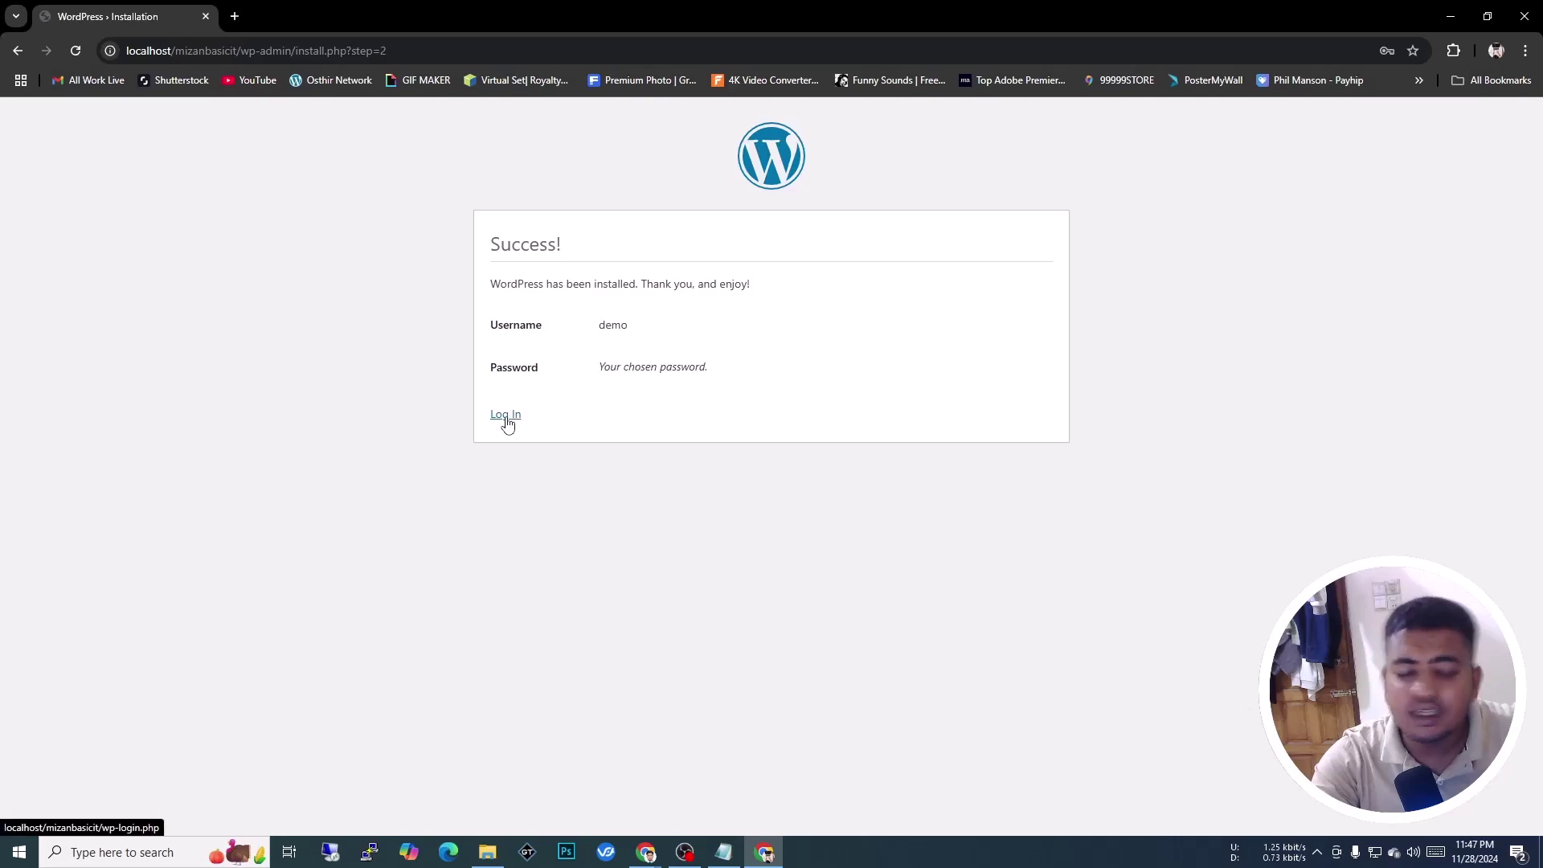
Load localhost/mizanbasicit/wp-admin in a new browser tab
{"action": "left_click", "coordinate": [235, 17]}
{"action": "left_click", "coordinate": [231, 47]}
{"action": "type", "text": "localhost/mizanbasicit/"}
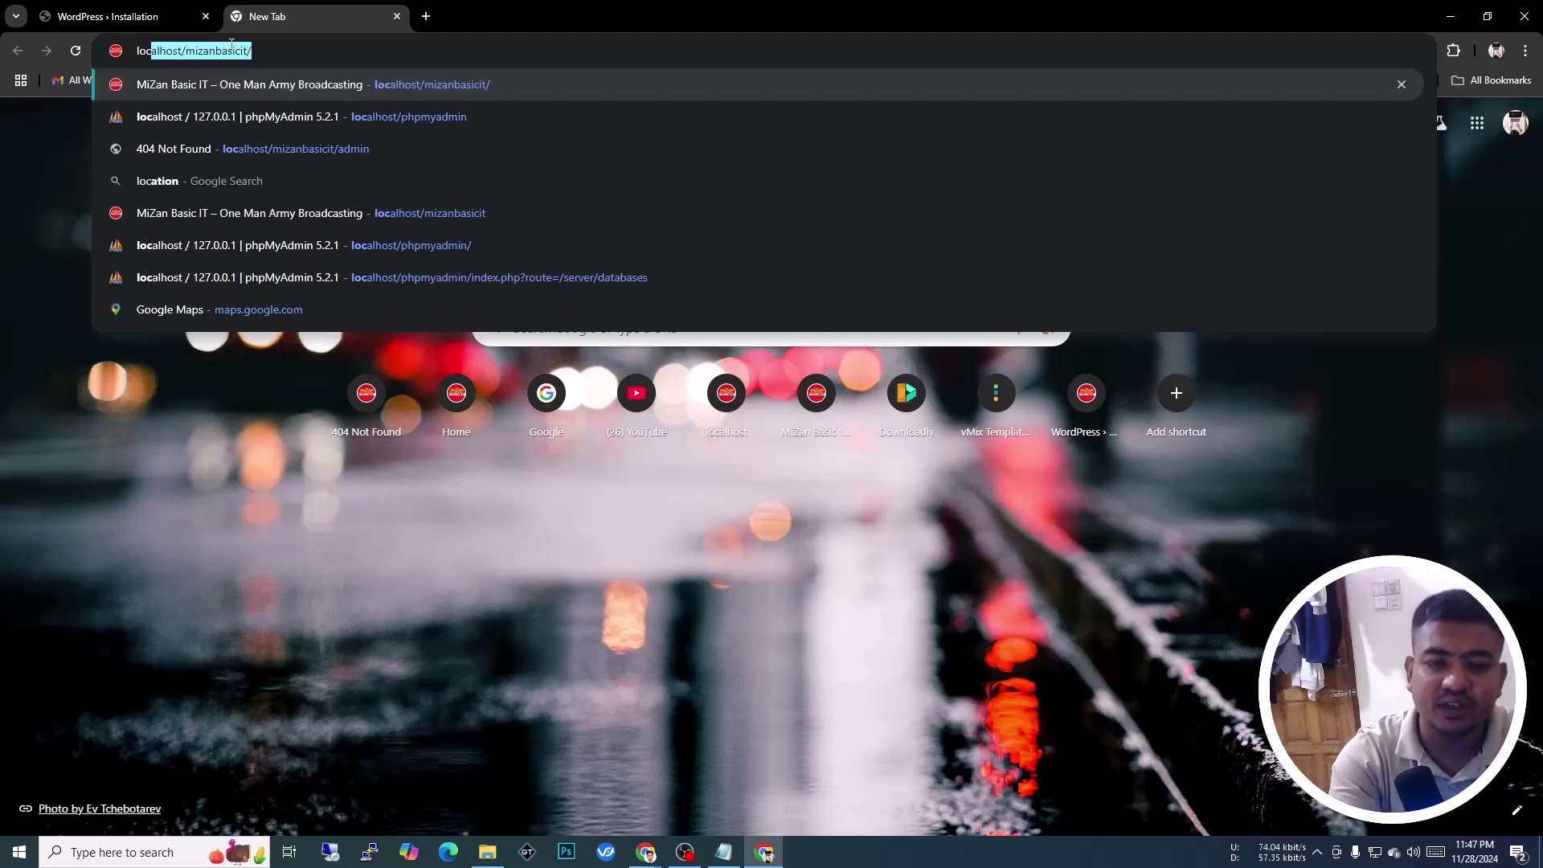
{"action": "left_click", "coordinate": [281, 51]}
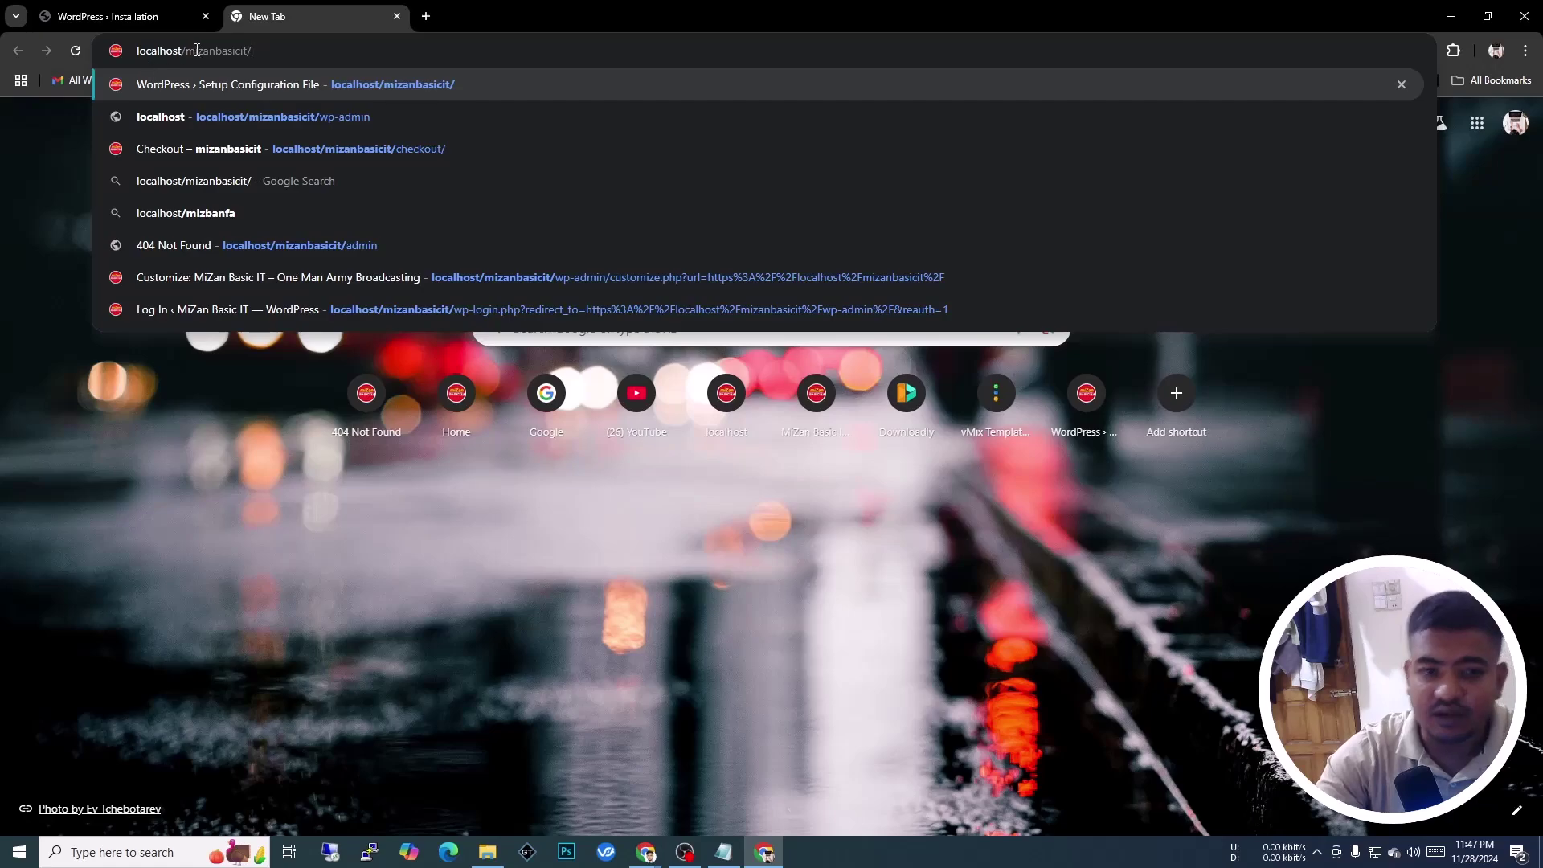
{"action": "type", "text": "wp"}
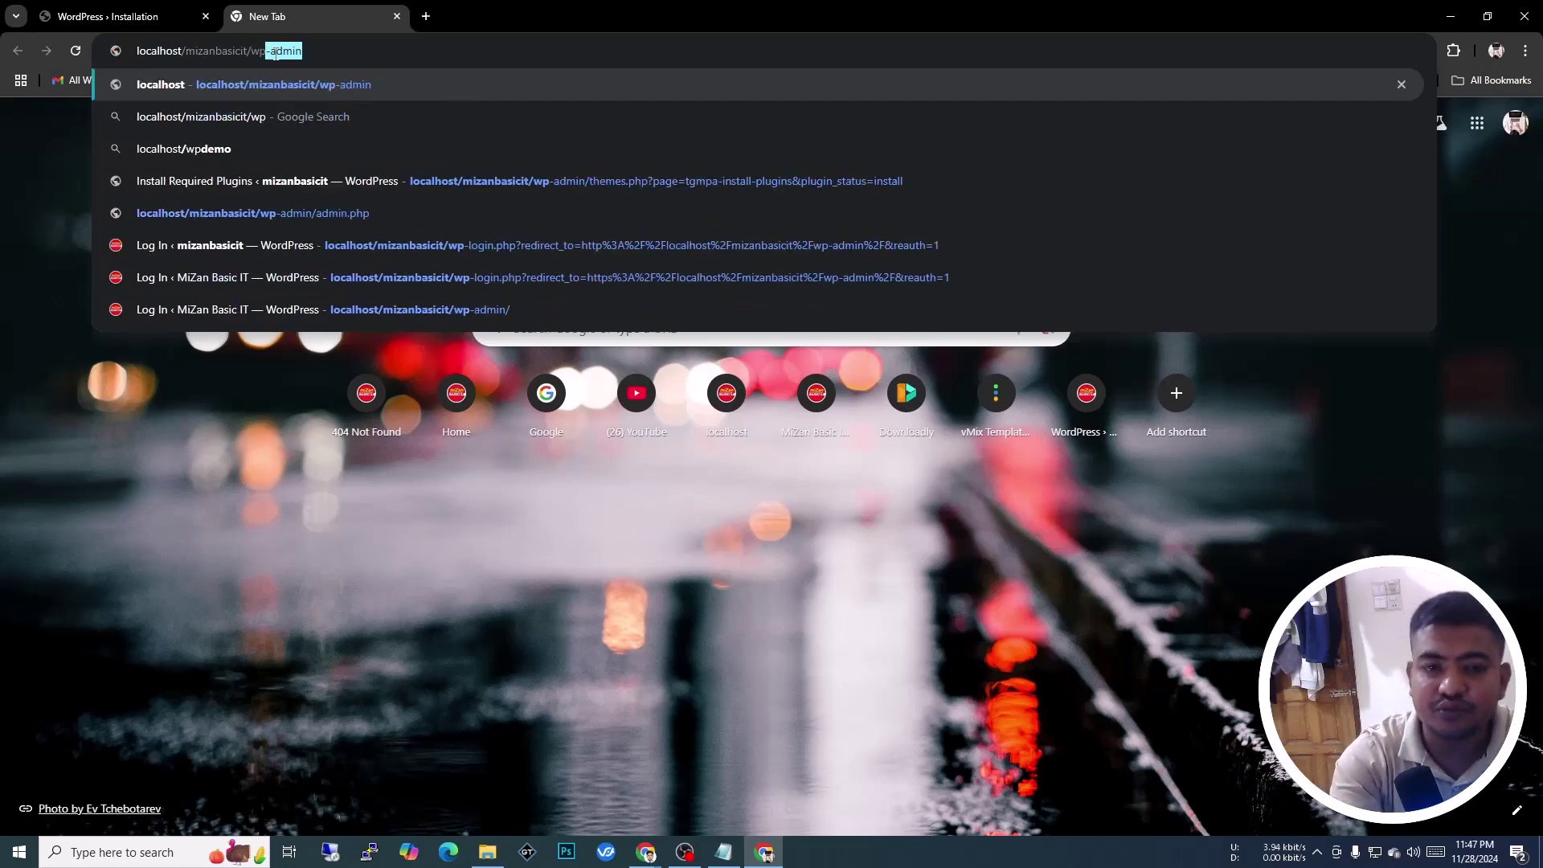
{"action": "type", "text": "-admin"}
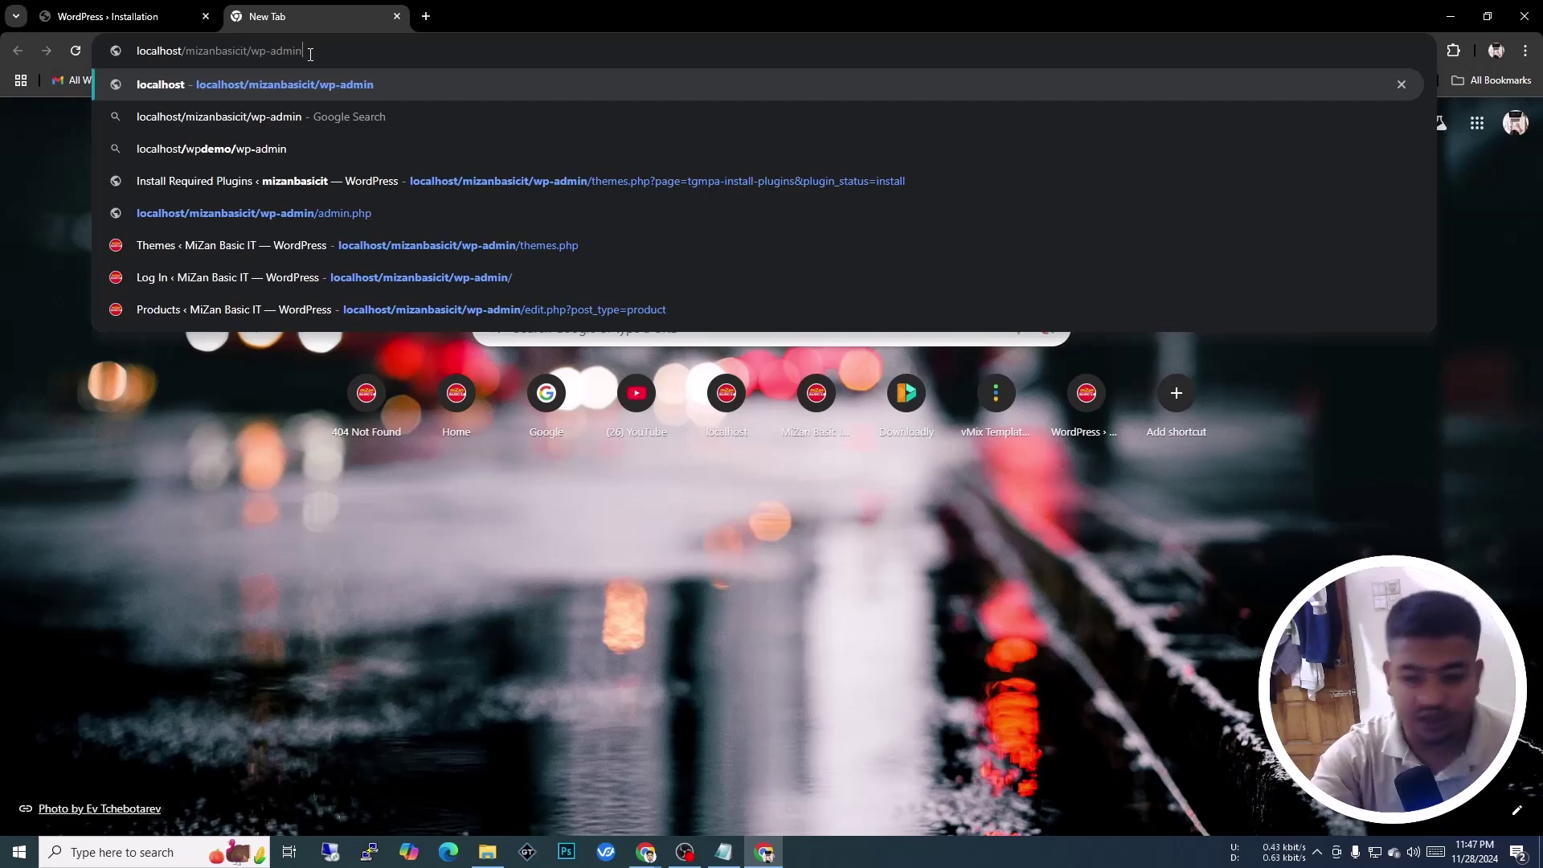
{"action": "key", "text": "Return"}
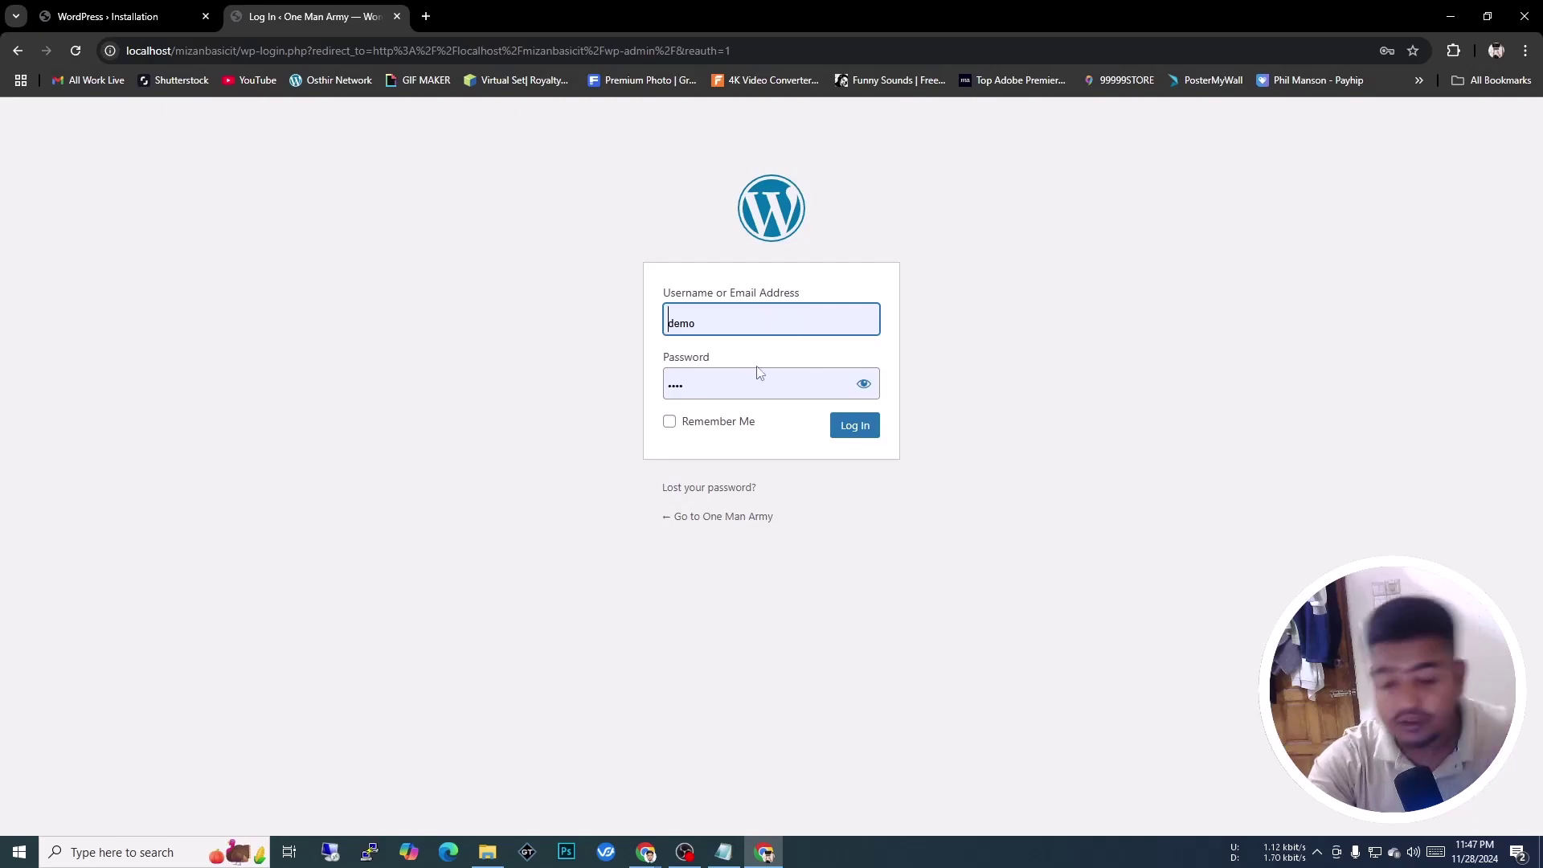
Log in as demo using Chrome's saved credentials
{"action": "left_click", "coordinate": [741, 319]}
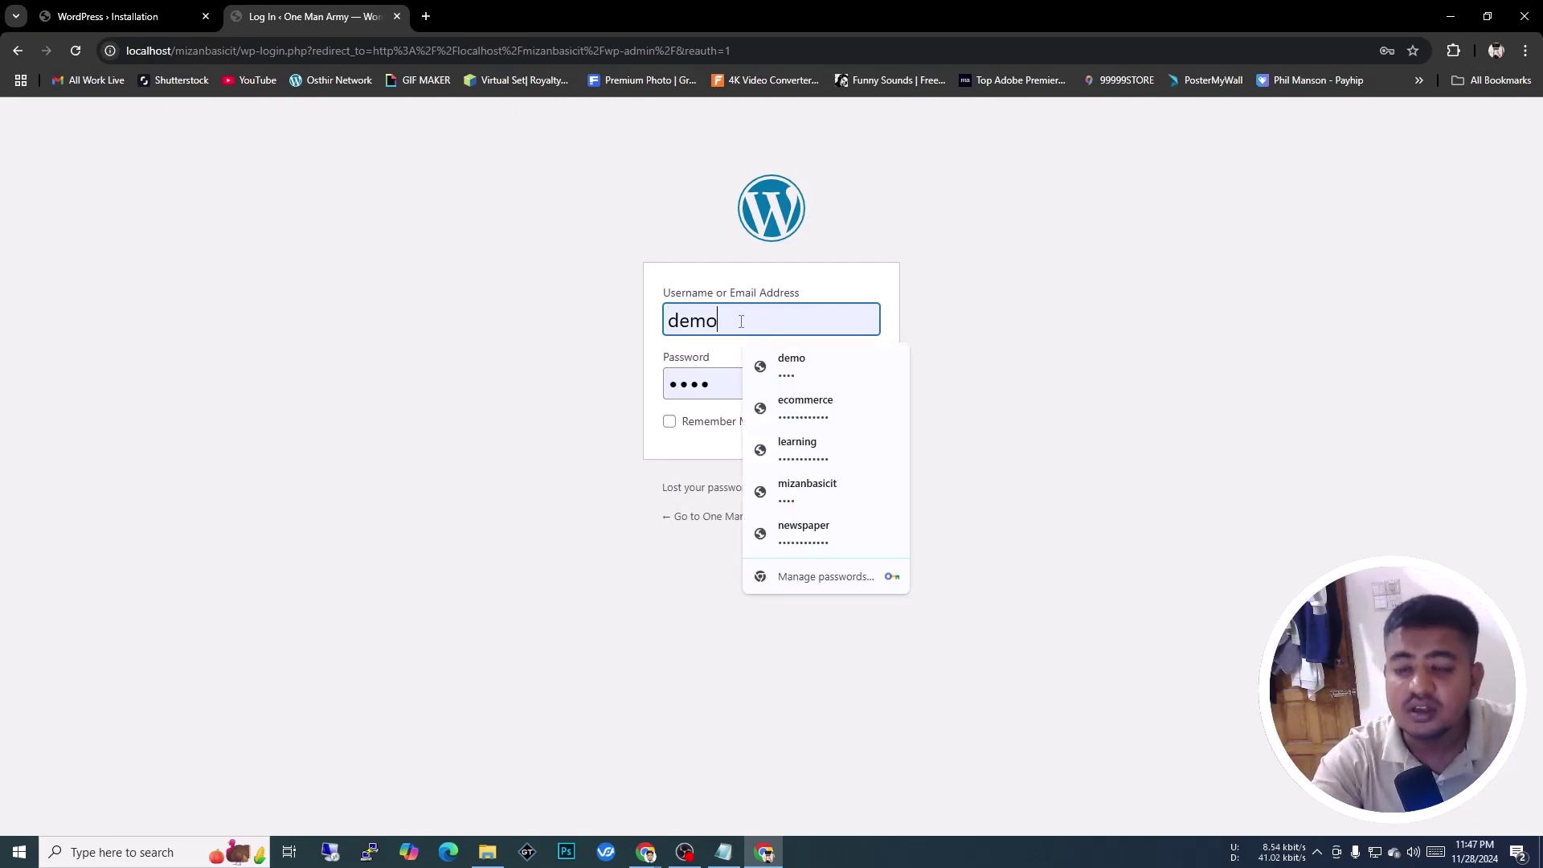
{"action": "left_click", "coordinate": [711, 381]}
{"action": "left_click", "coordinate": [847, 291]}
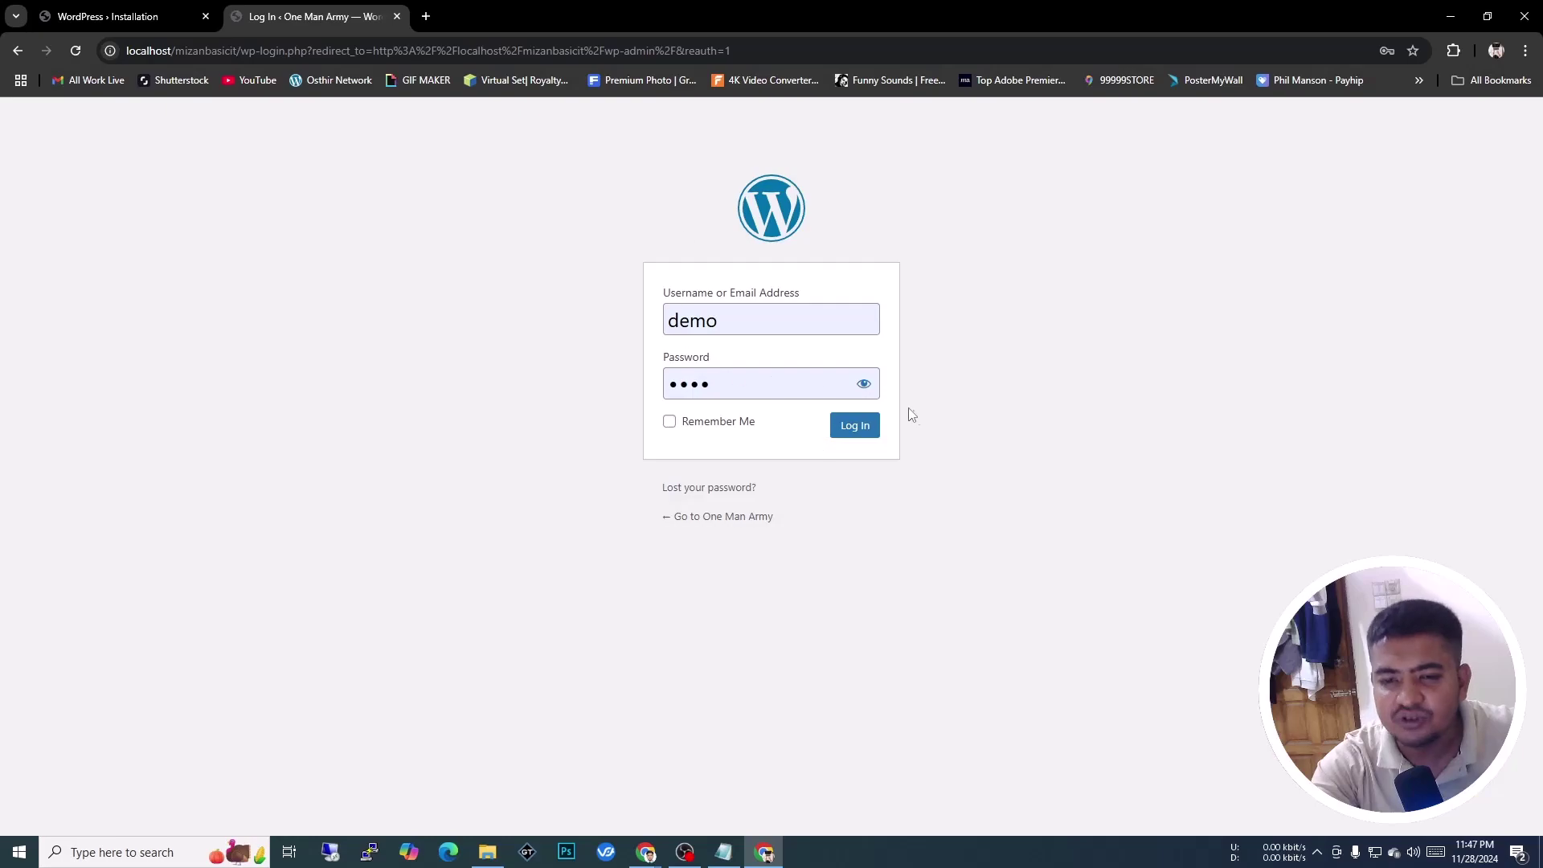
{"action": "left_click", "coordinate": [864, 430]}
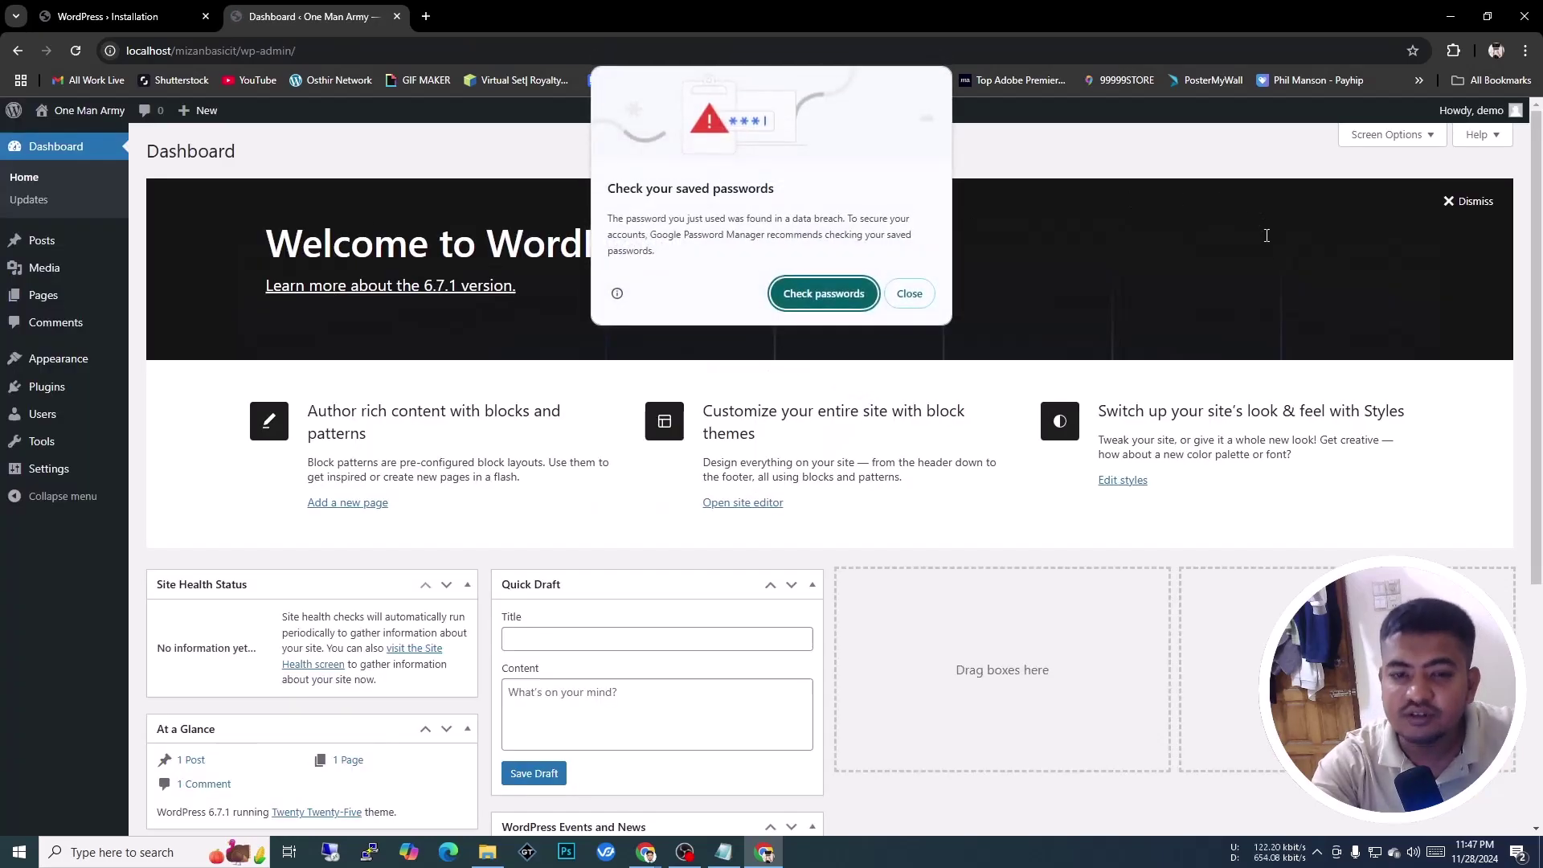
Close the password warning and uncheck Site Health, At a Glance, Activity, Quick Draft, Events and News, keeping Welcome
{"action": "left_click", "coordinate": [909, 293]}
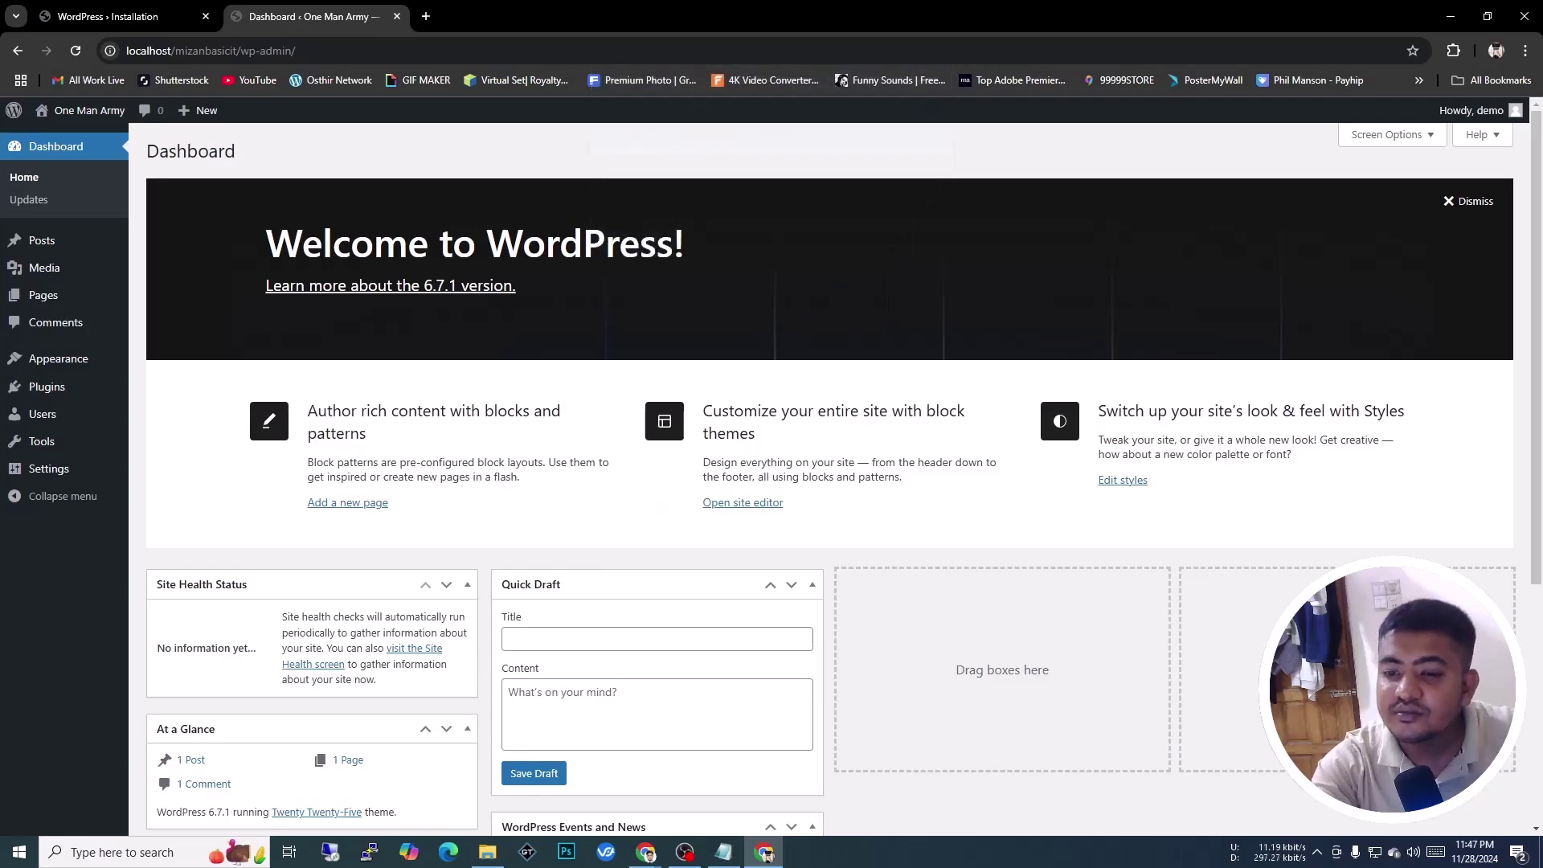
{"action": "left_click", "coordinate": [1471, 202]}
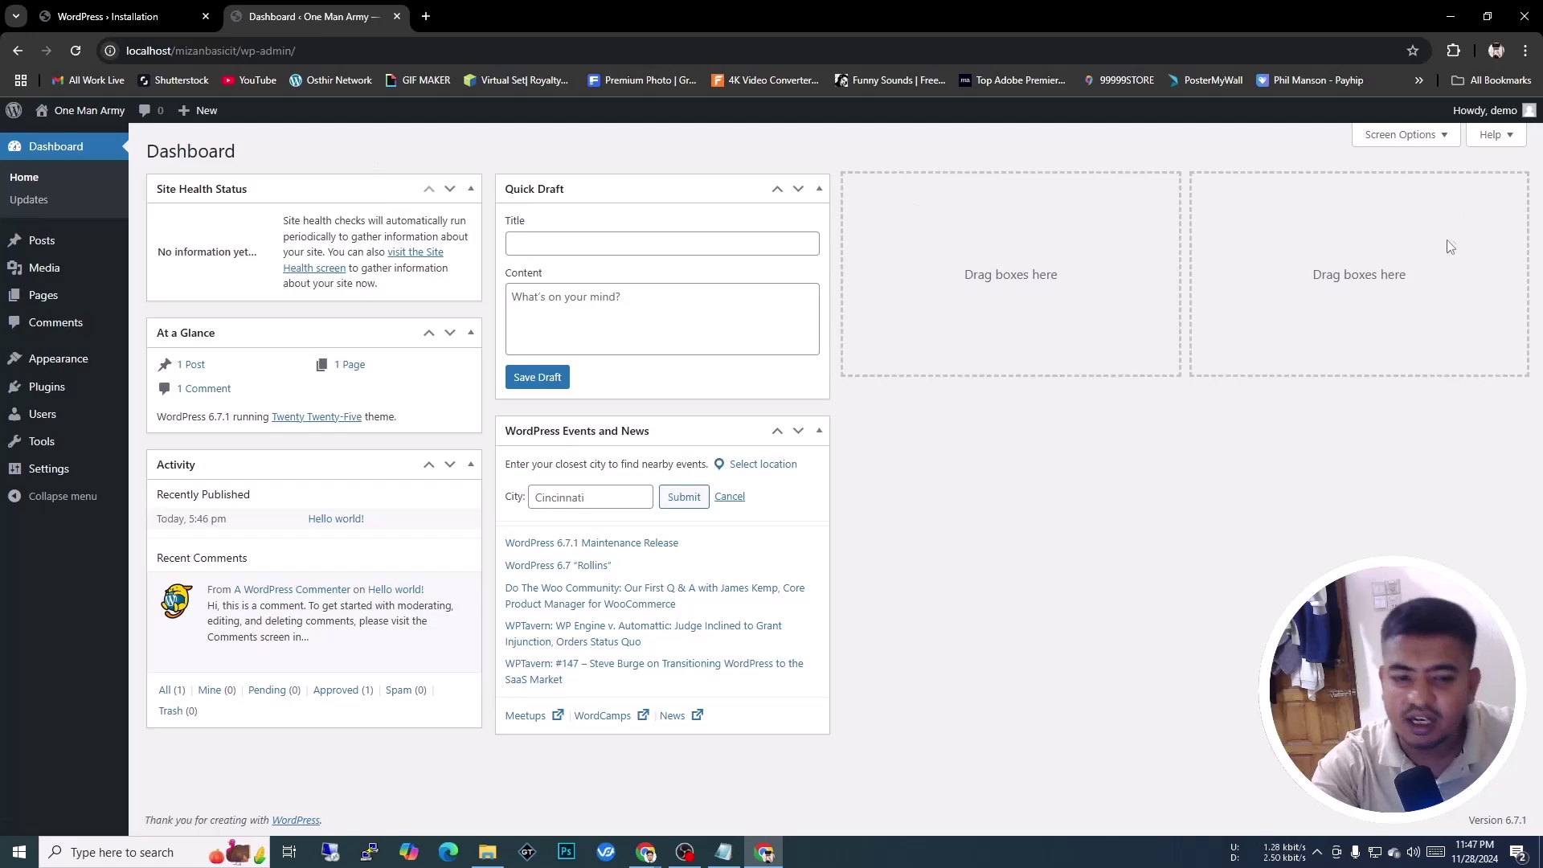
{"action": "left_click", "coordinate": [1427, 135]}
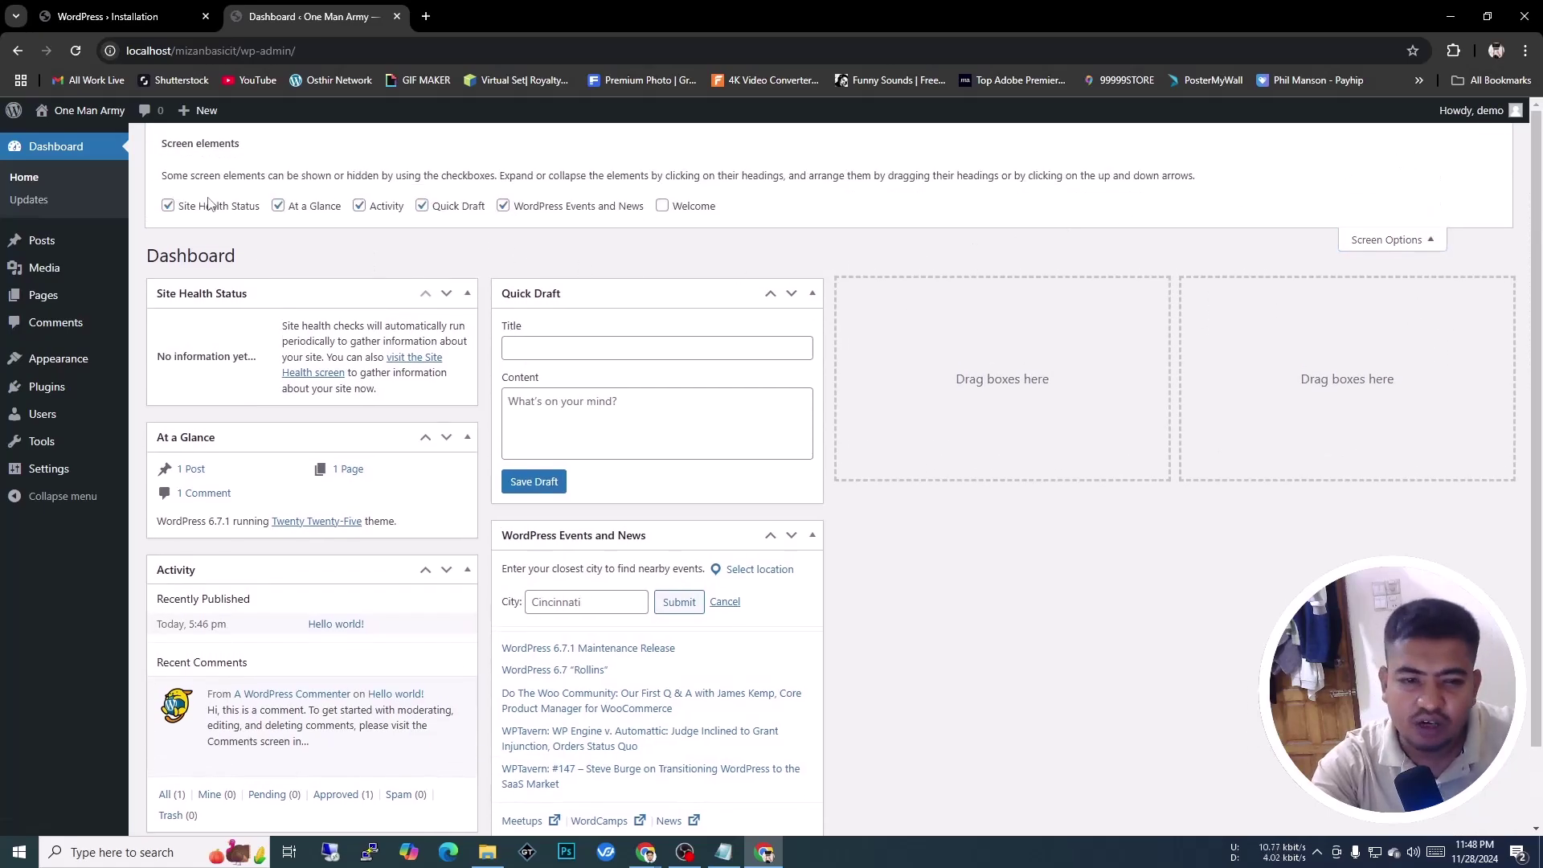
{"action": "left_click", "coordinate": [197, 206]}
{"action": "left_click", "coordinate": [278, 205]}
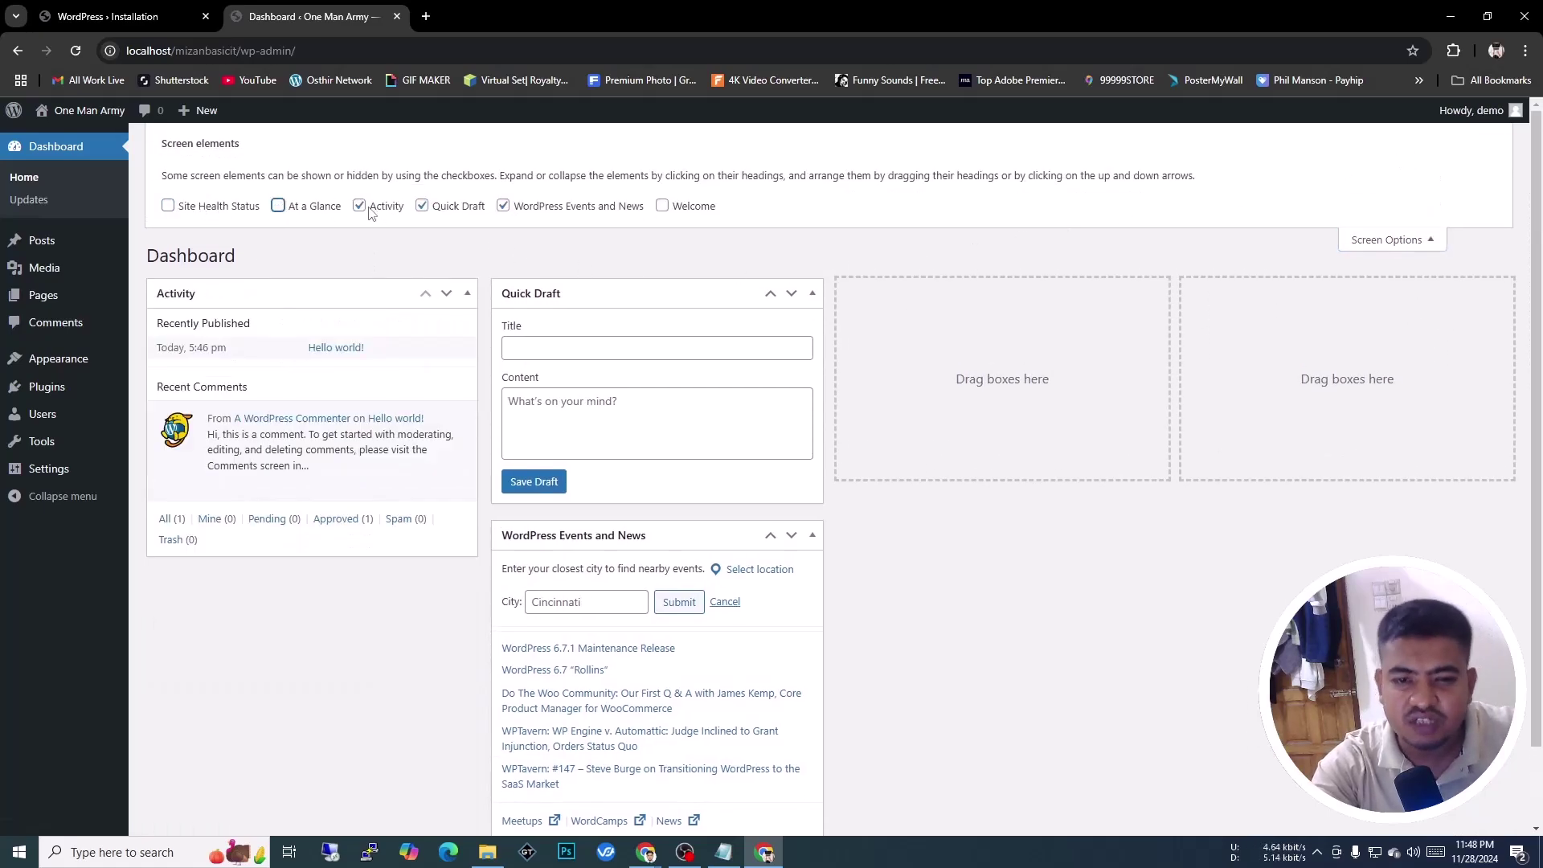
{"action": "left_click", "coordinate": [369, 211]}
{"action": "left_click", "coordinate": [422, 206]}
{"action": "left_click", "coordinate": [503, 205]}
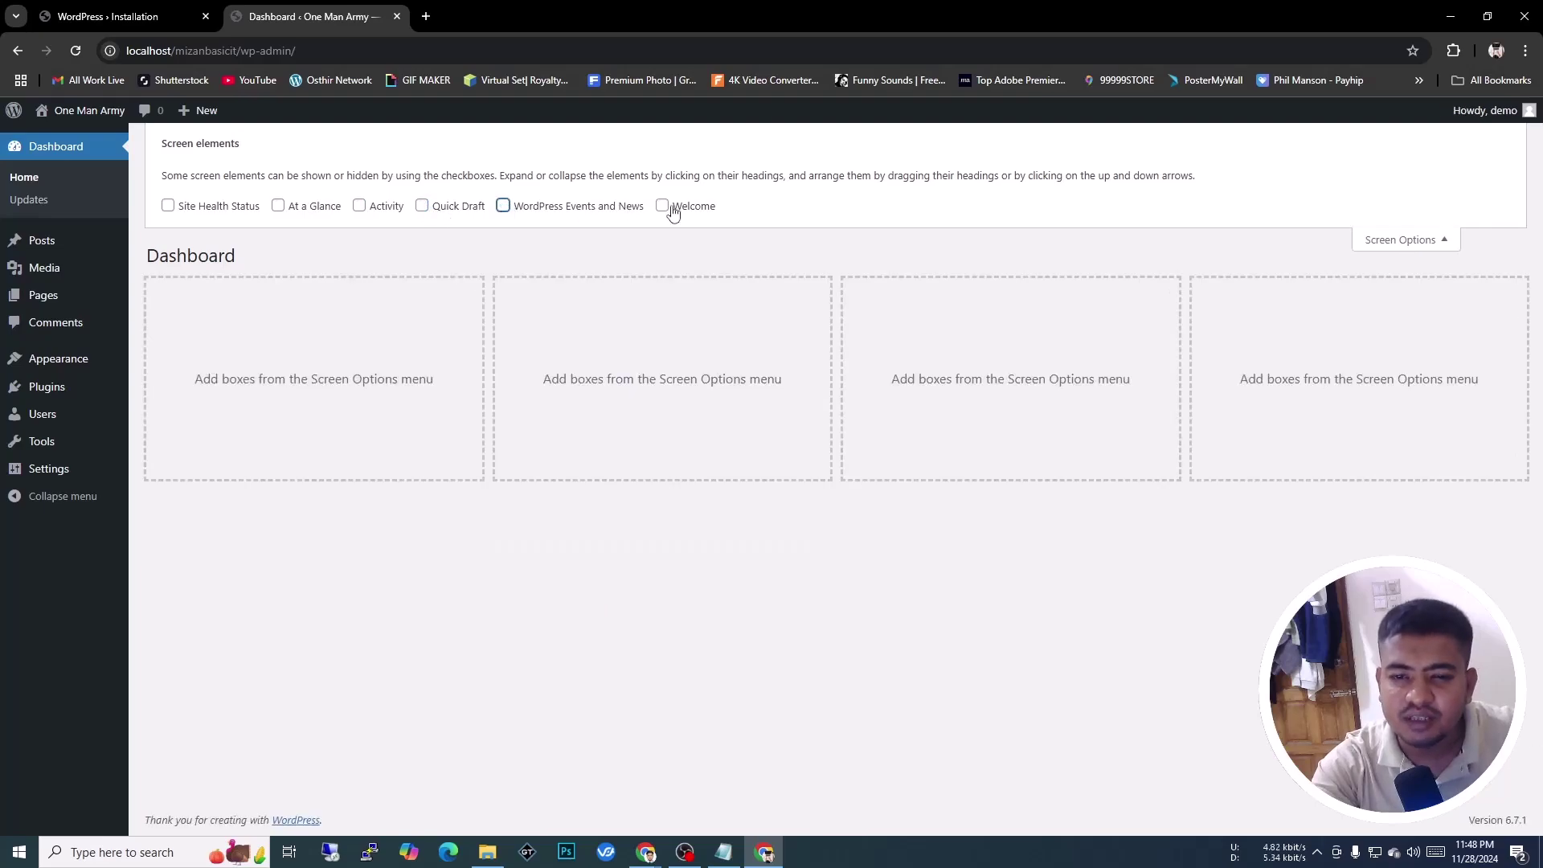
{"action": "left_click", "coordinate": [663, 207]}
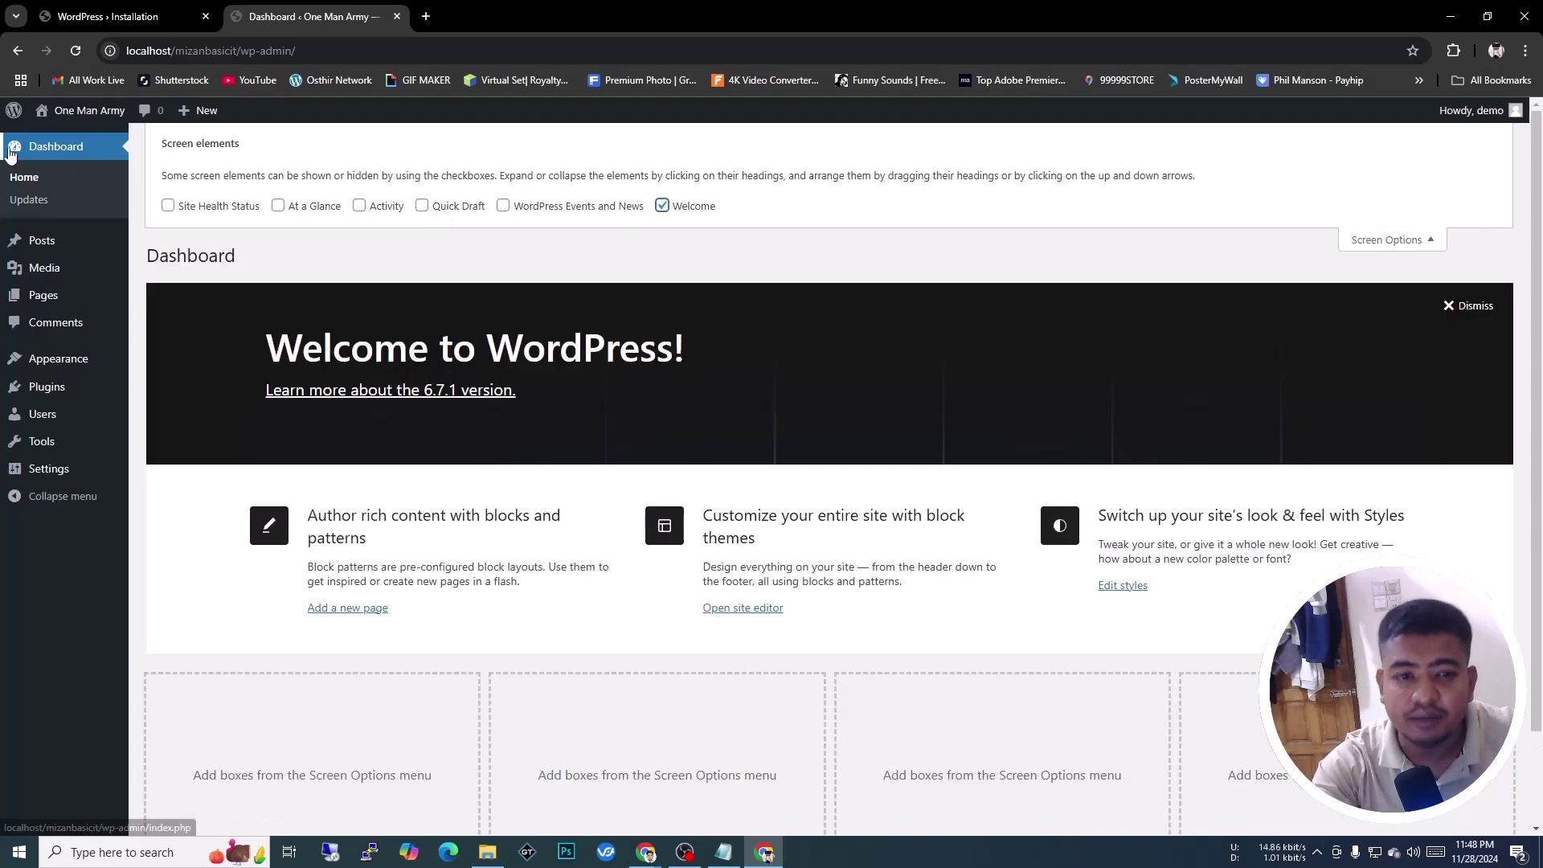
{"action": "mouse_move", "coordinate": [73, 117]}
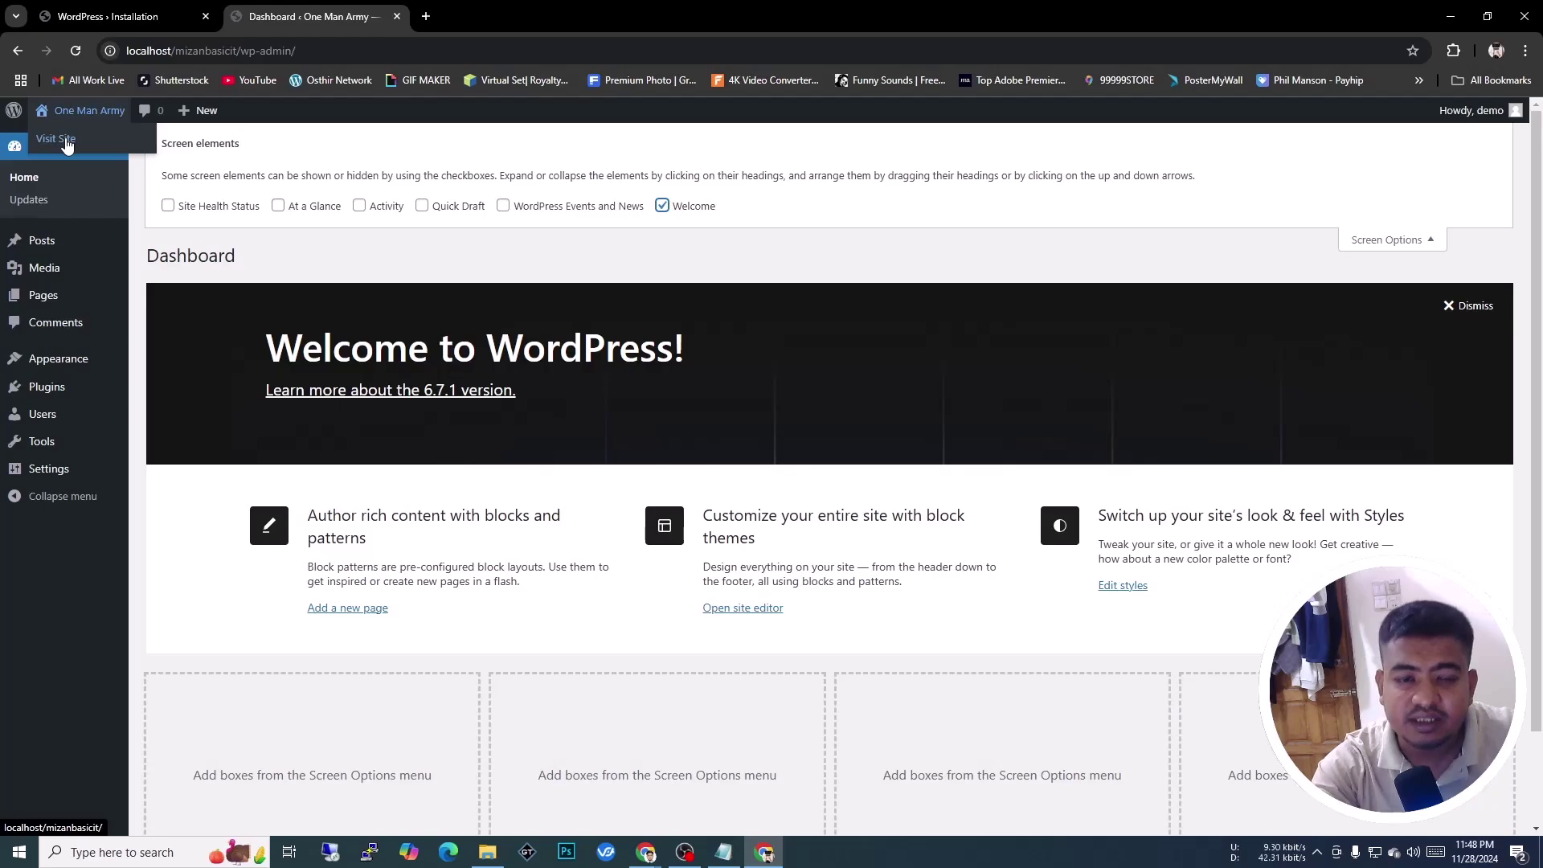
{"action": "right_click", "coordinate": [67, 141]}
Open Visit Site in a new tab and switch to the One Man Army blog
{"action": "left_click", "coordinate": [115, 158]}
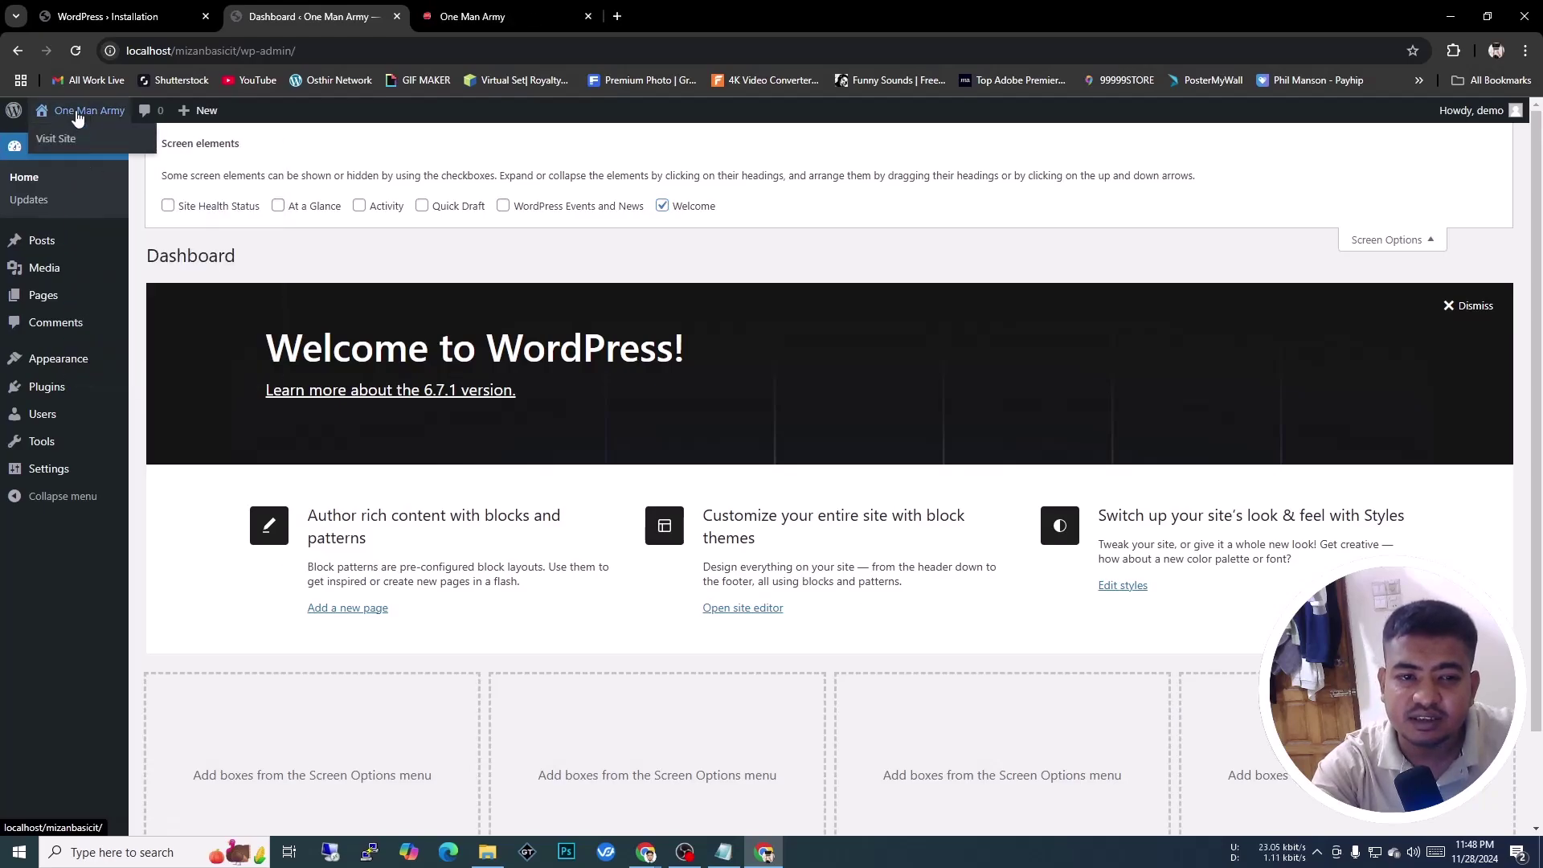
{"action": "left_click", "coordinate": [470, 17]}
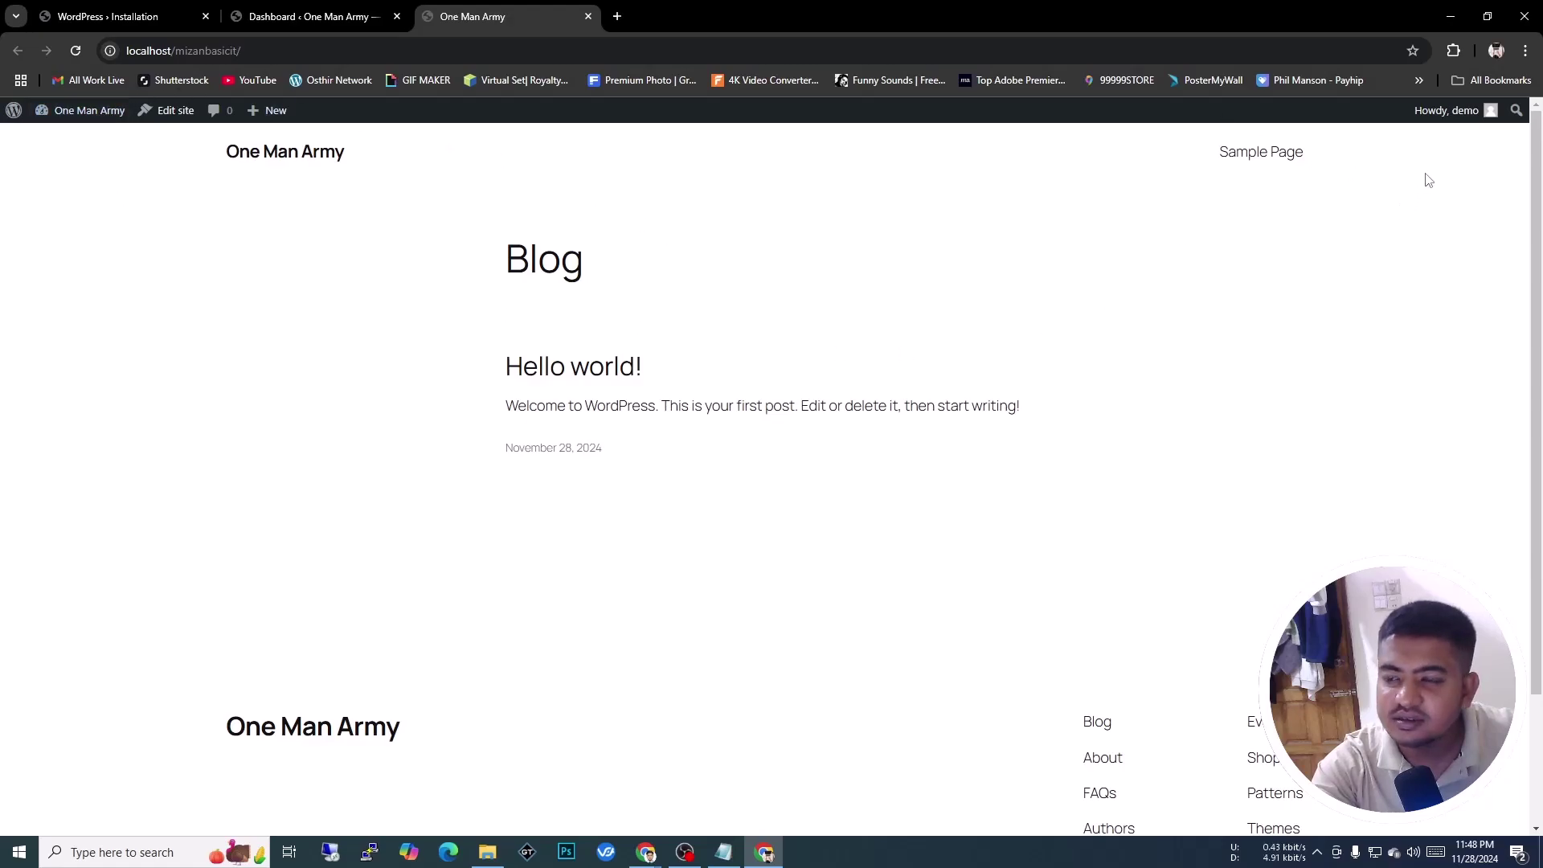
{"action": "mouse_move", "coordinate": [1536, 185]}
{"action": "left_mouse_down"}
{"action": "mouse_move", "coordinate": [1536, 321]}
{"action": "mouse_move", "coordinate": [1537, 160]}
{"action": "left_mouse_up"}
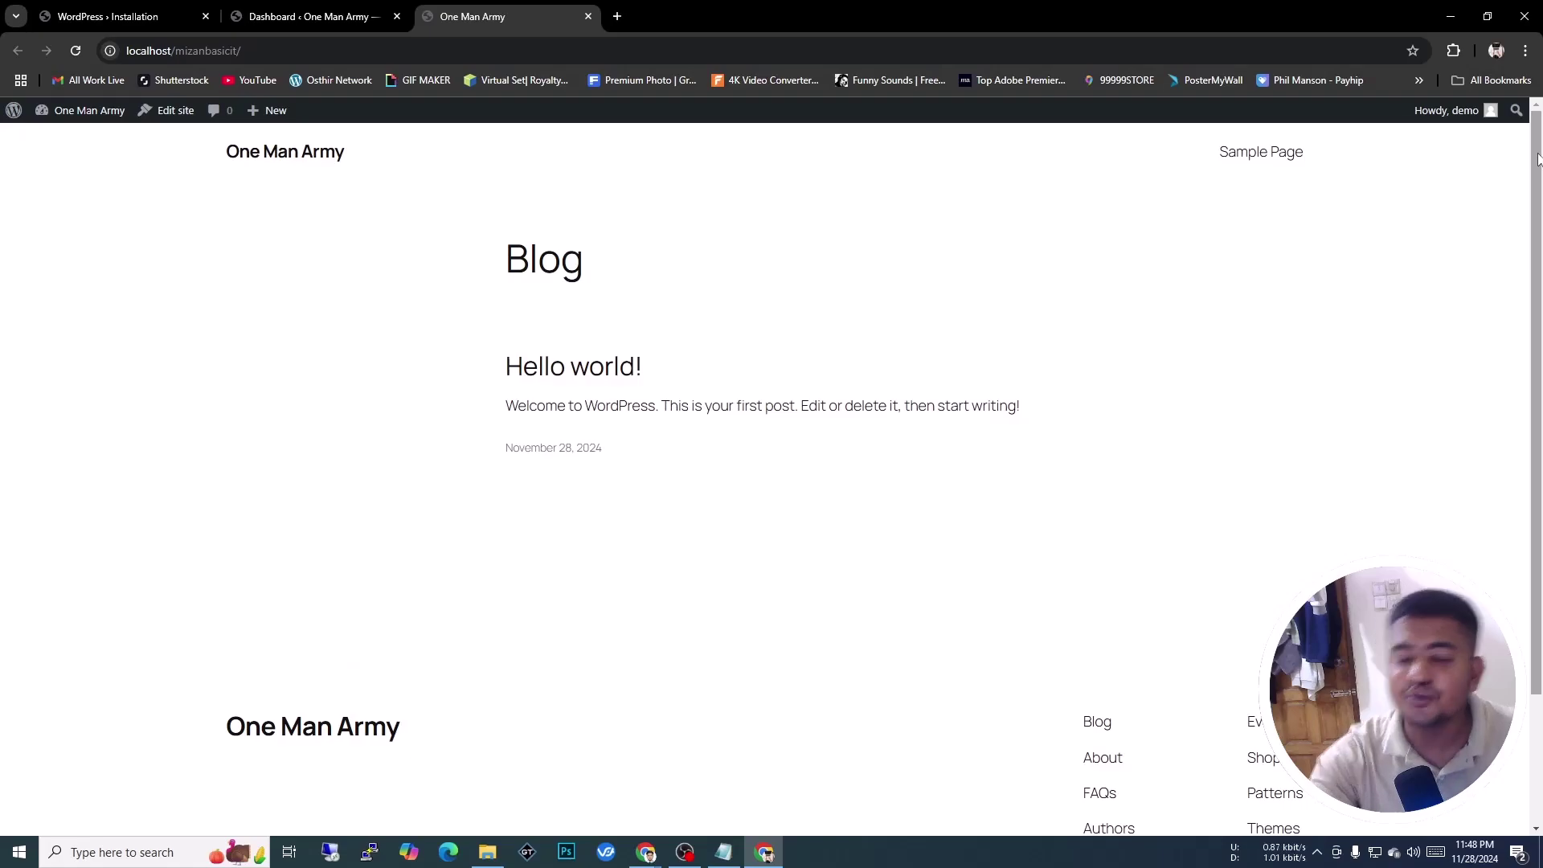